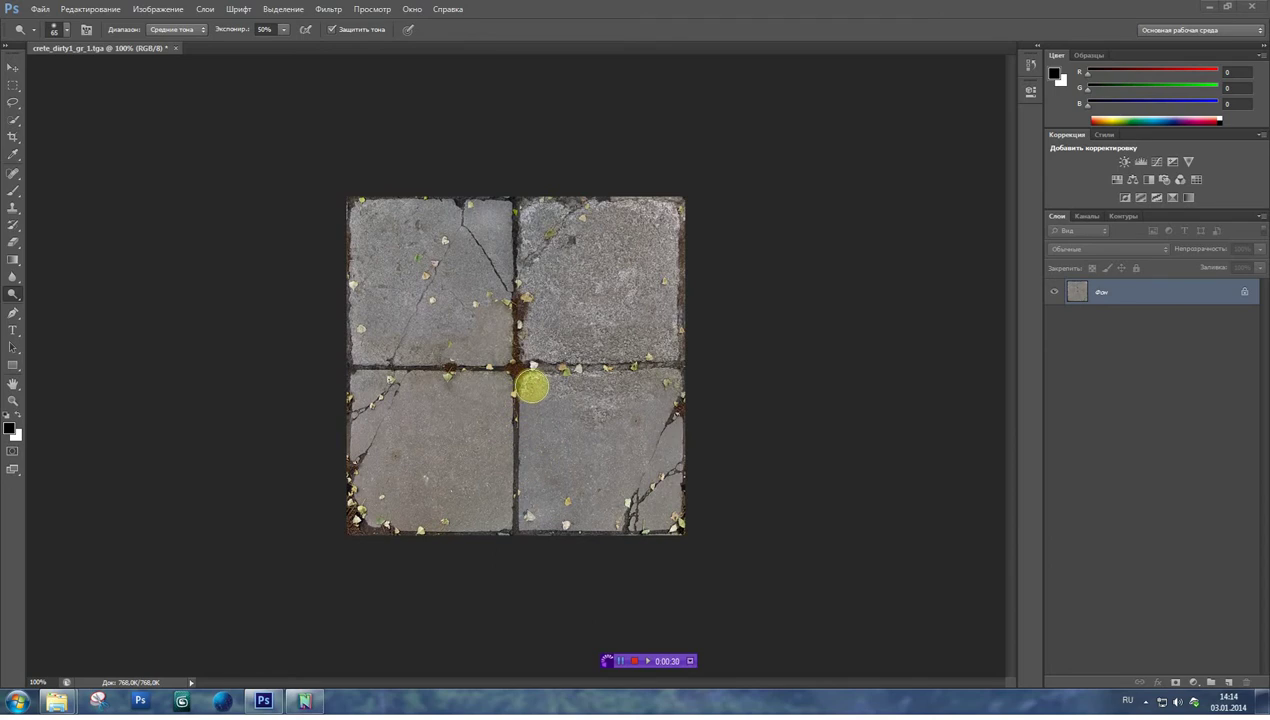
drag(531, 387, 536, 388)
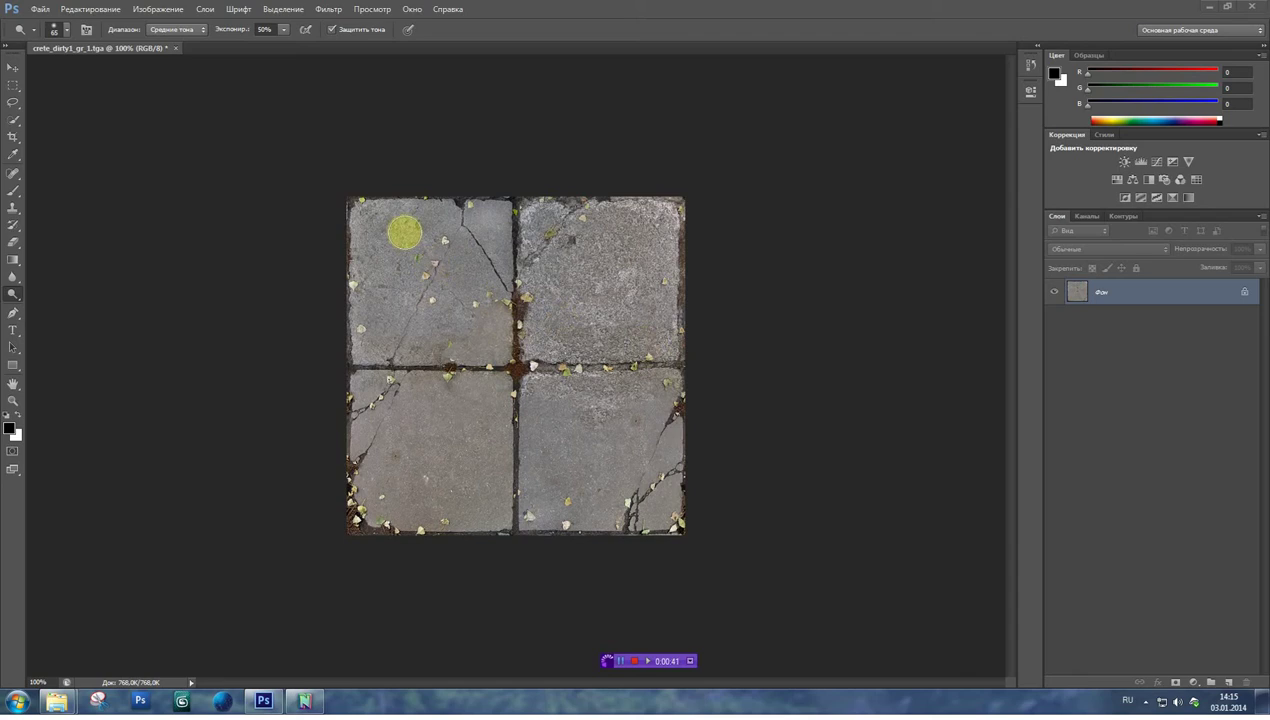
- Duplicate the slab texture image under the name crete_dirty1_gr_2
click(149, 10)
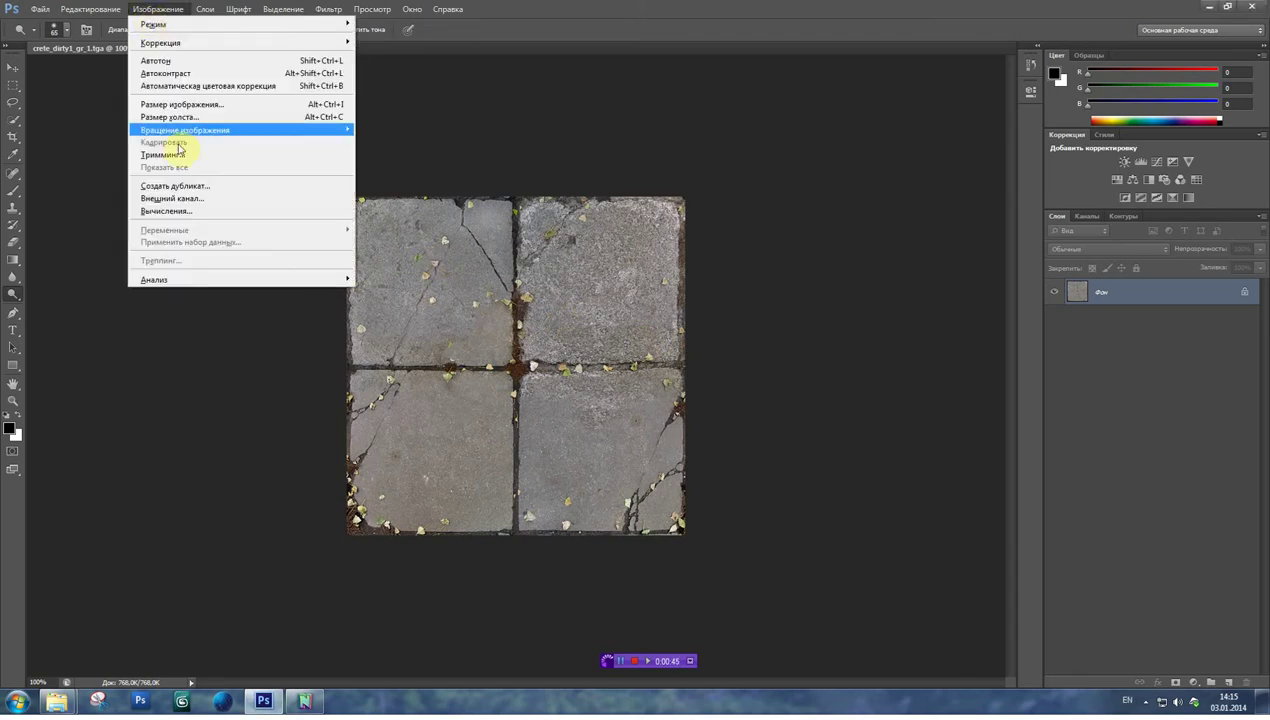
click(176, 192)
drag(646, 247, 615, 248)
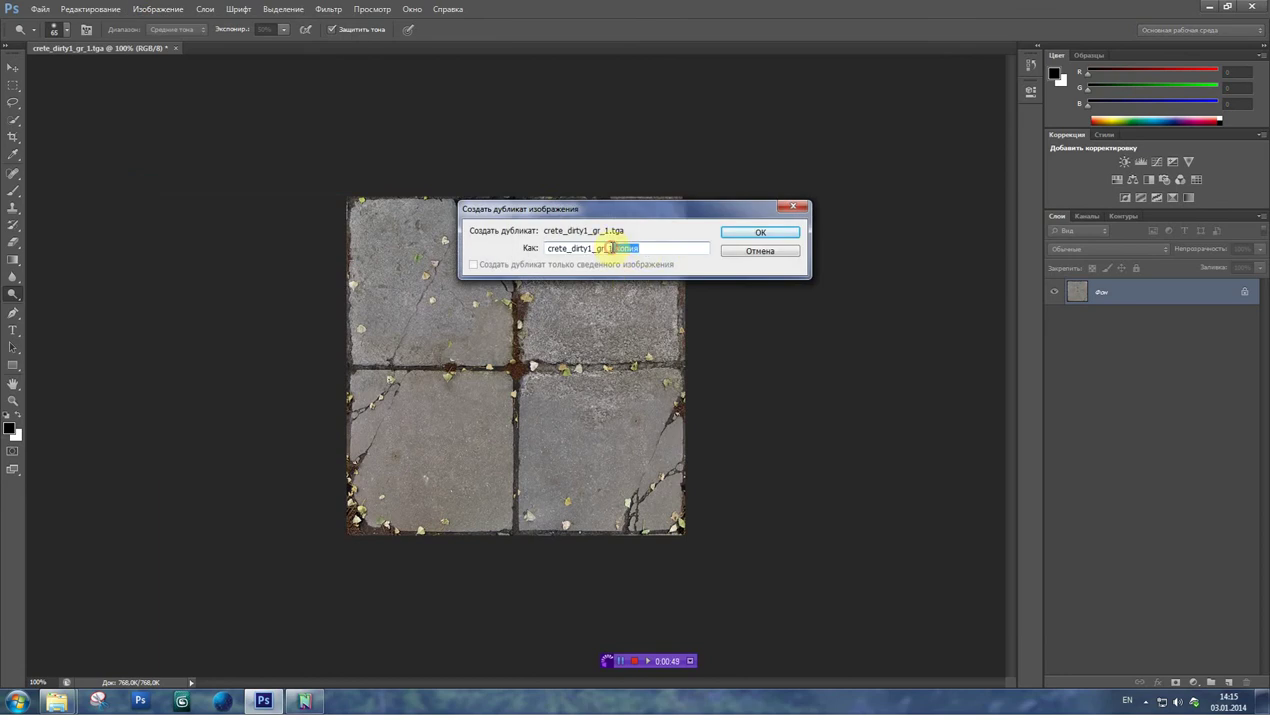
text(2)
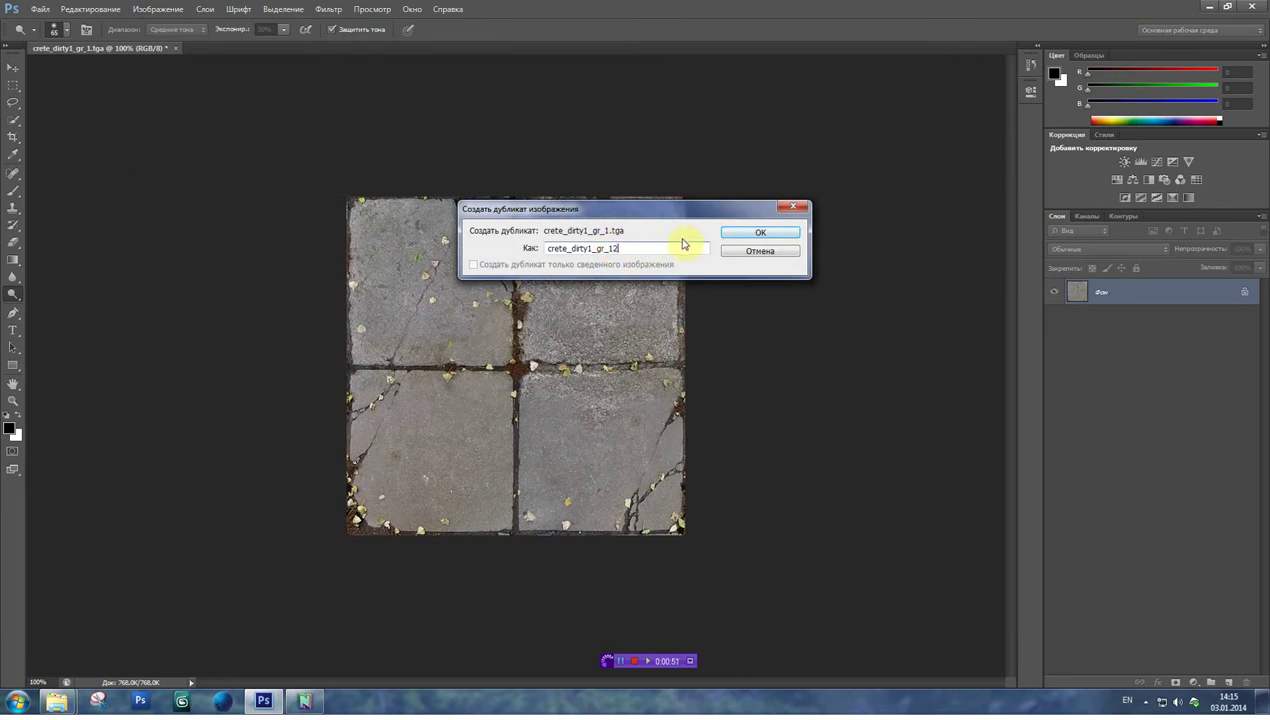
key(BackSpace)
text(2)
click(745, 235)
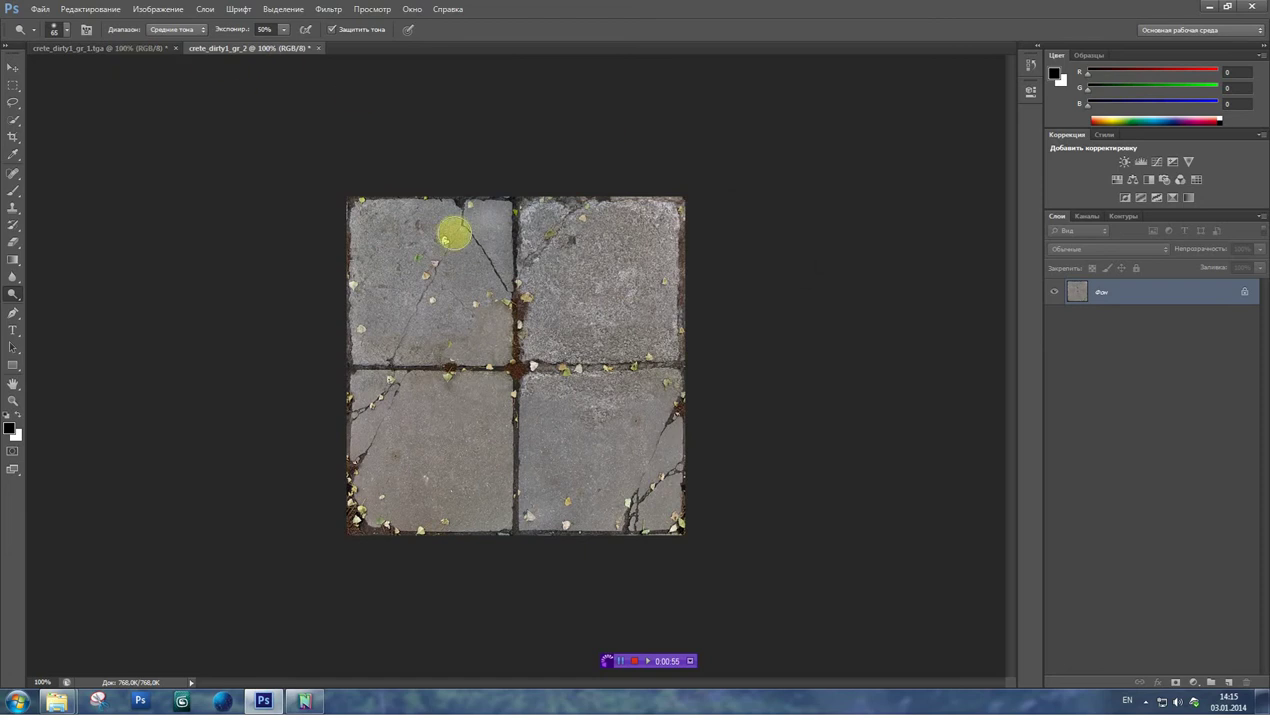
- Convert crete_dirty1_gr_1.tga to black and white, using the automatic mix with the reds lowered to about -45%
click(118, 50)
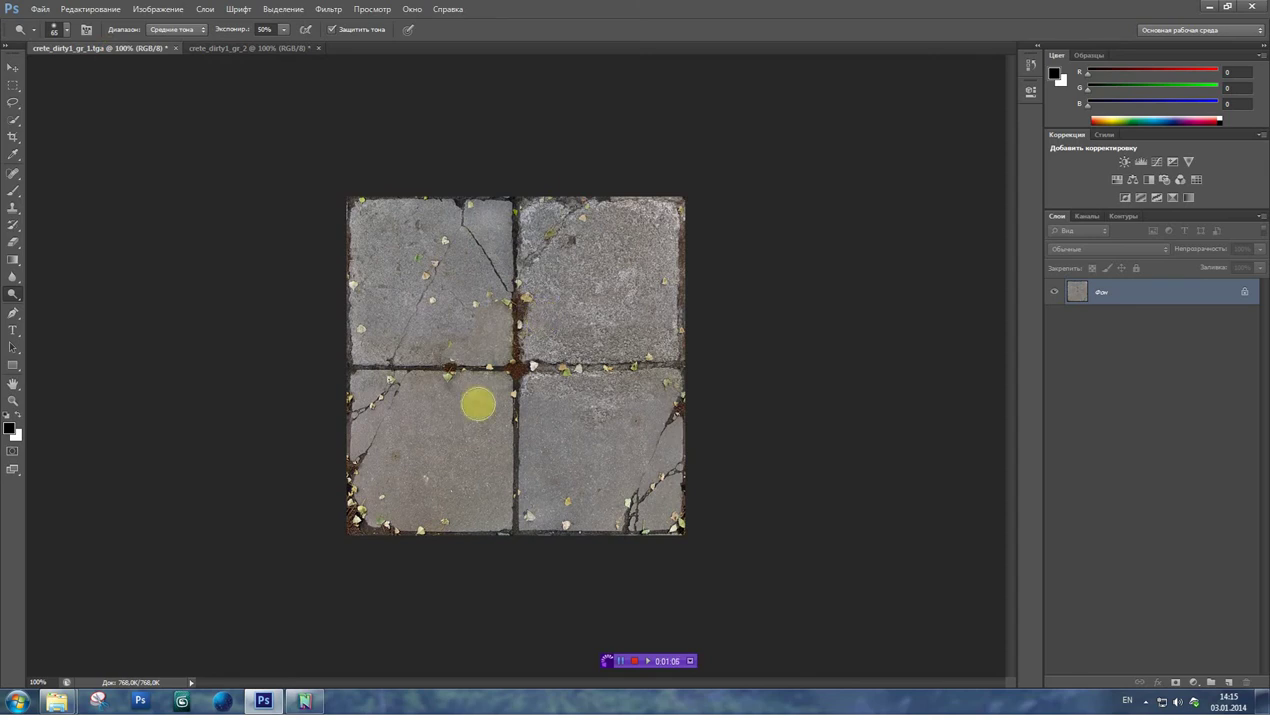
mouse_move(525, 343)
mouse_down()
mouse_move(513, 211)
mouse_move(517, 308)
mouse_up()
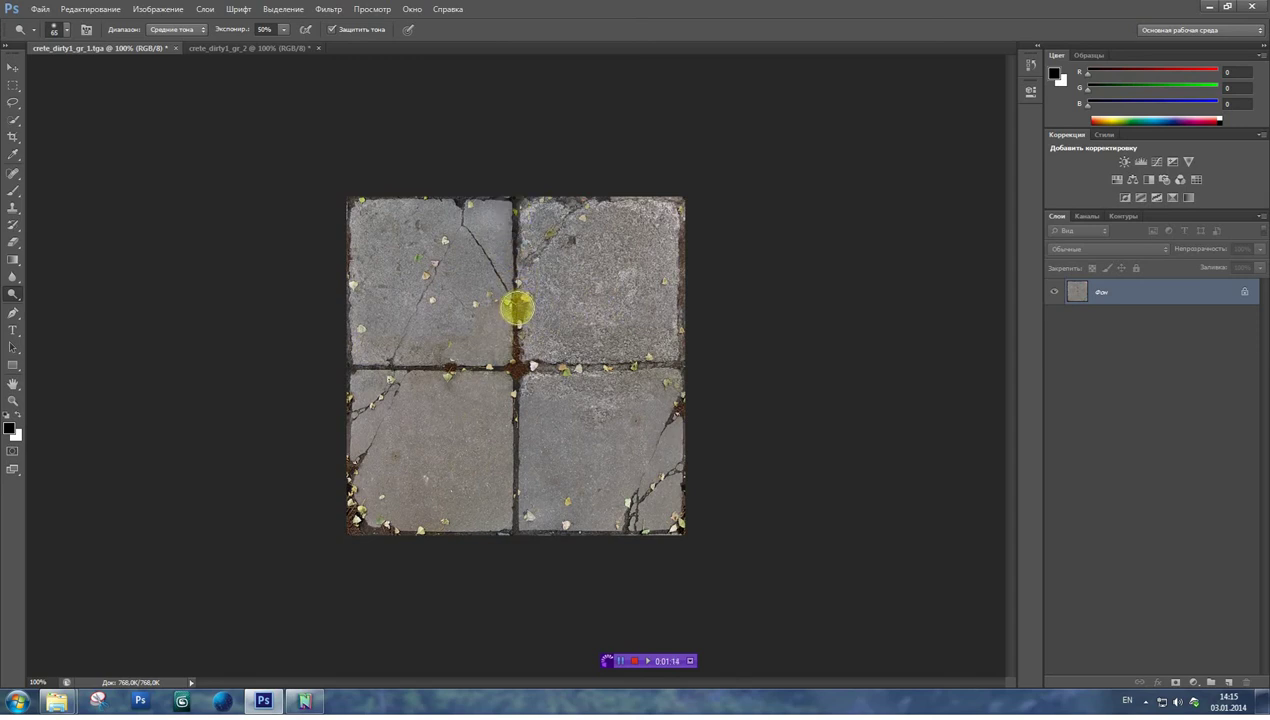
mouse_move(517, 308)
mouse_down()
mouse_move(539, 285)
mouse_move(486, 266)
mouse_move(526, 357)
mouse_move(518, 211)
mouse_up()
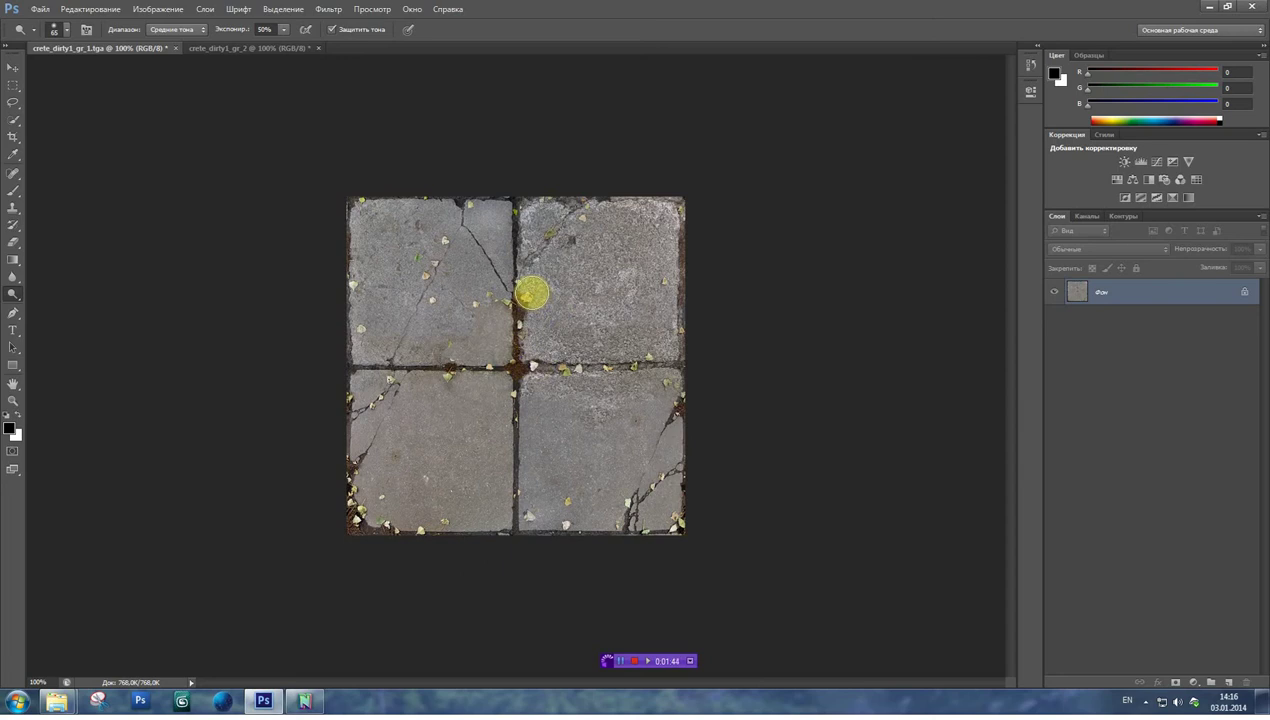
click(152, 10)
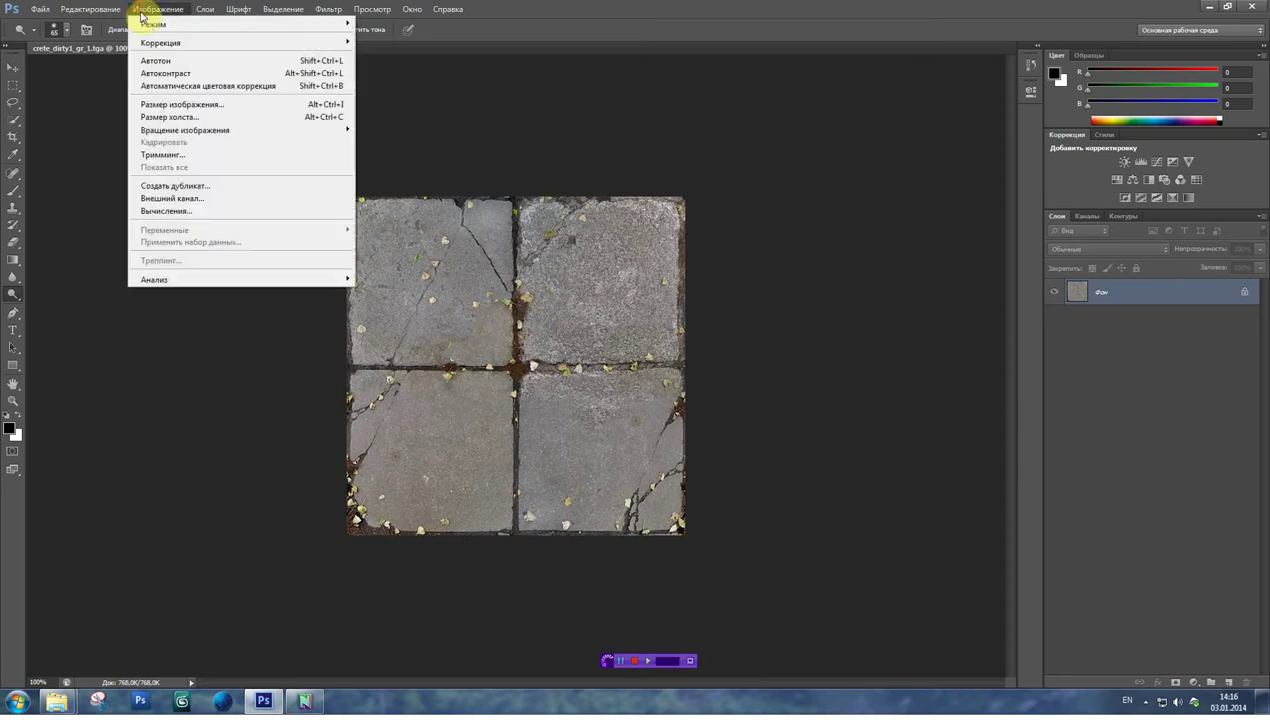
mouse_move(158, 48)
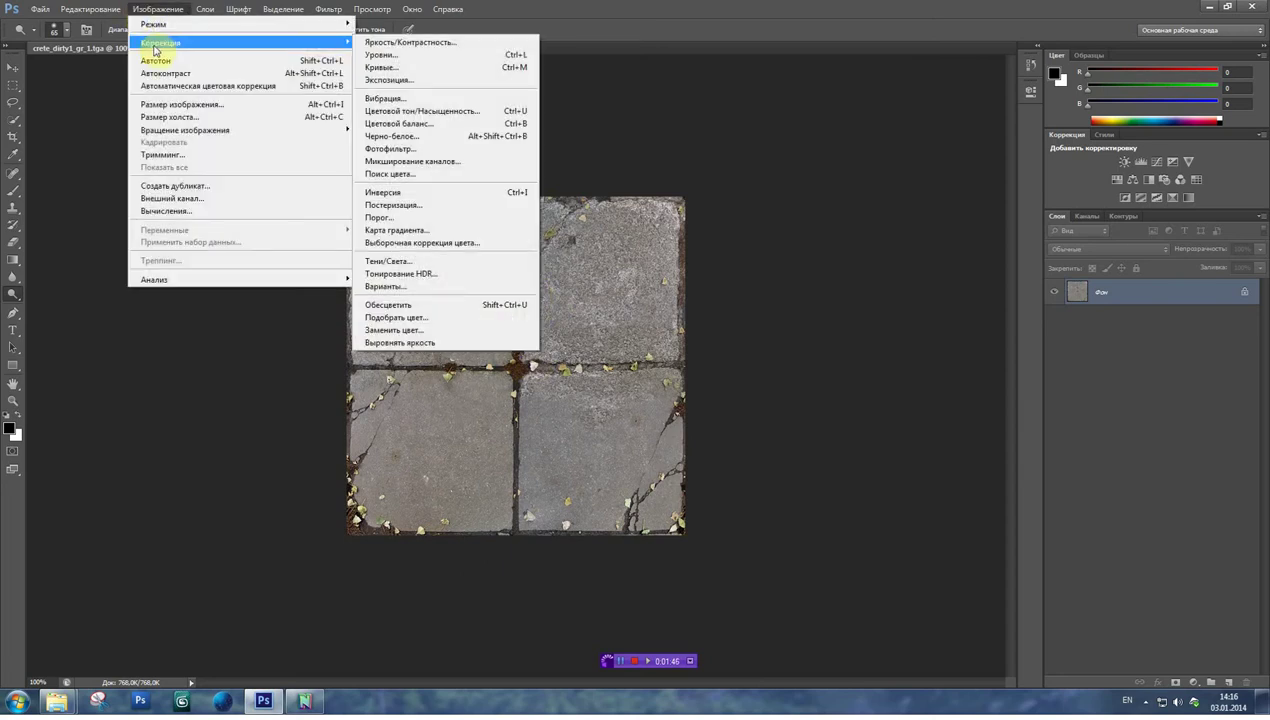
click(411, 135)
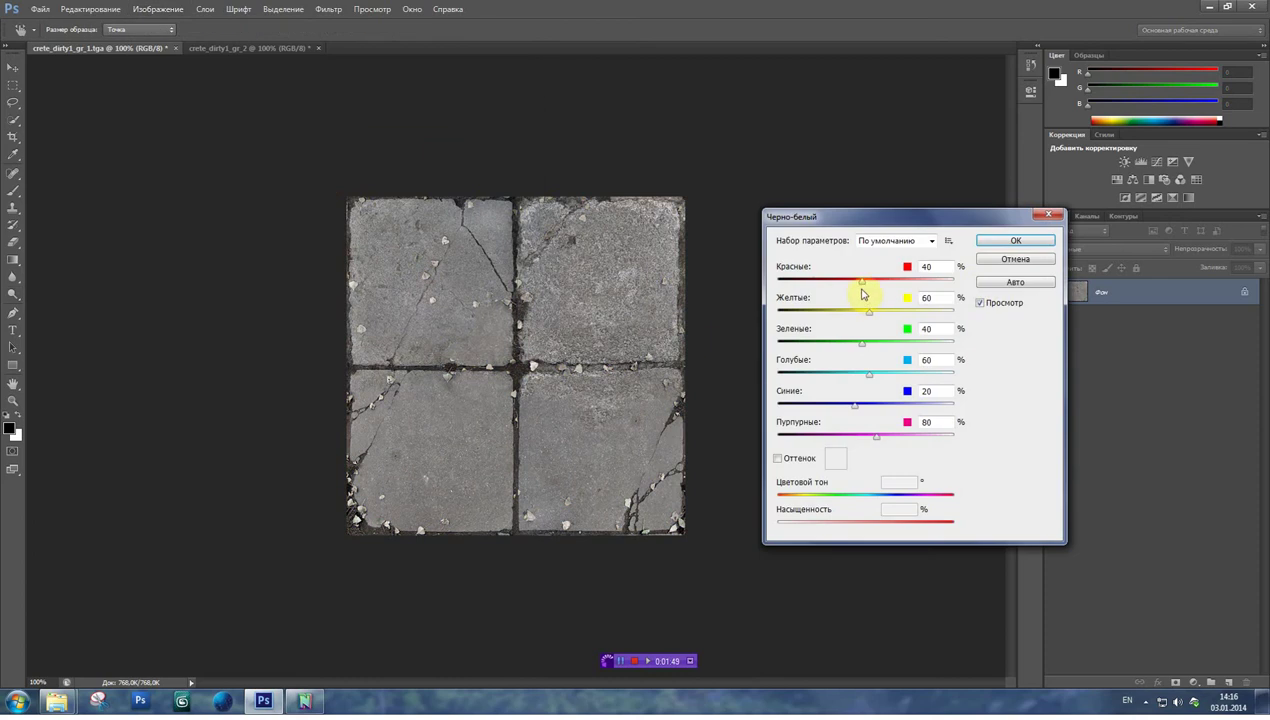
click(993, 285)
drag(858, 287, 828, 285)
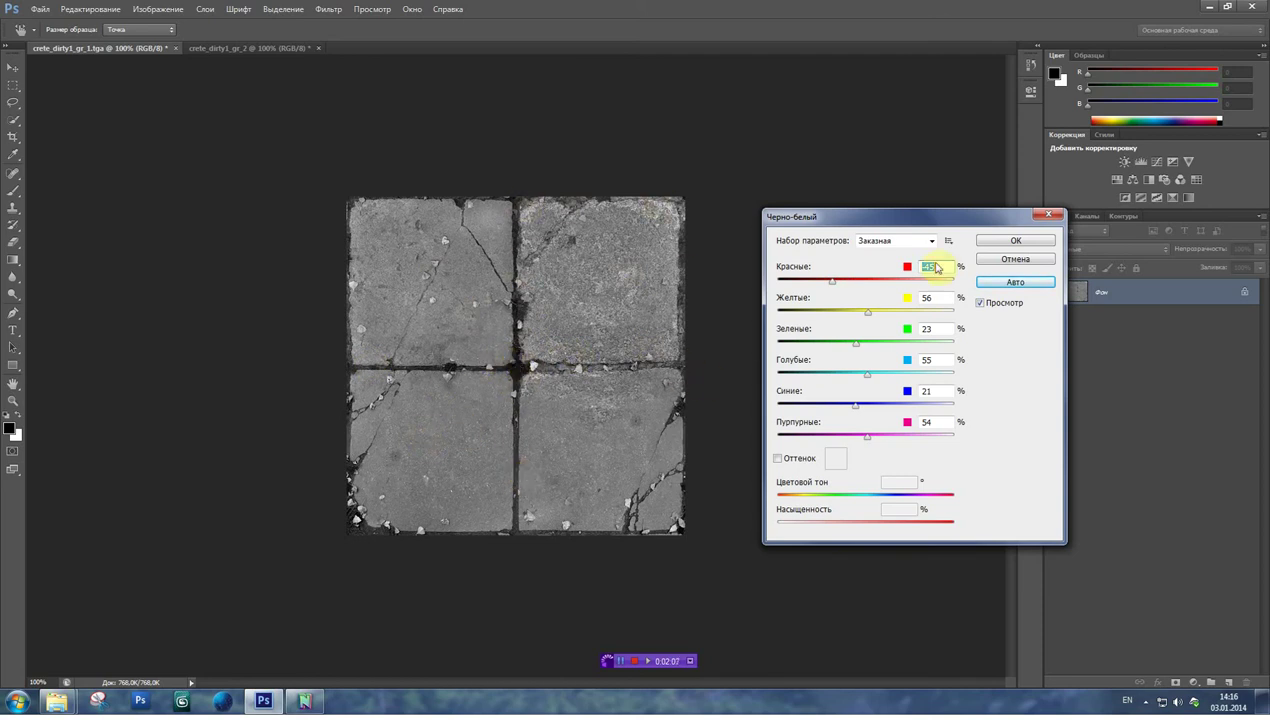
click(1008, 242)
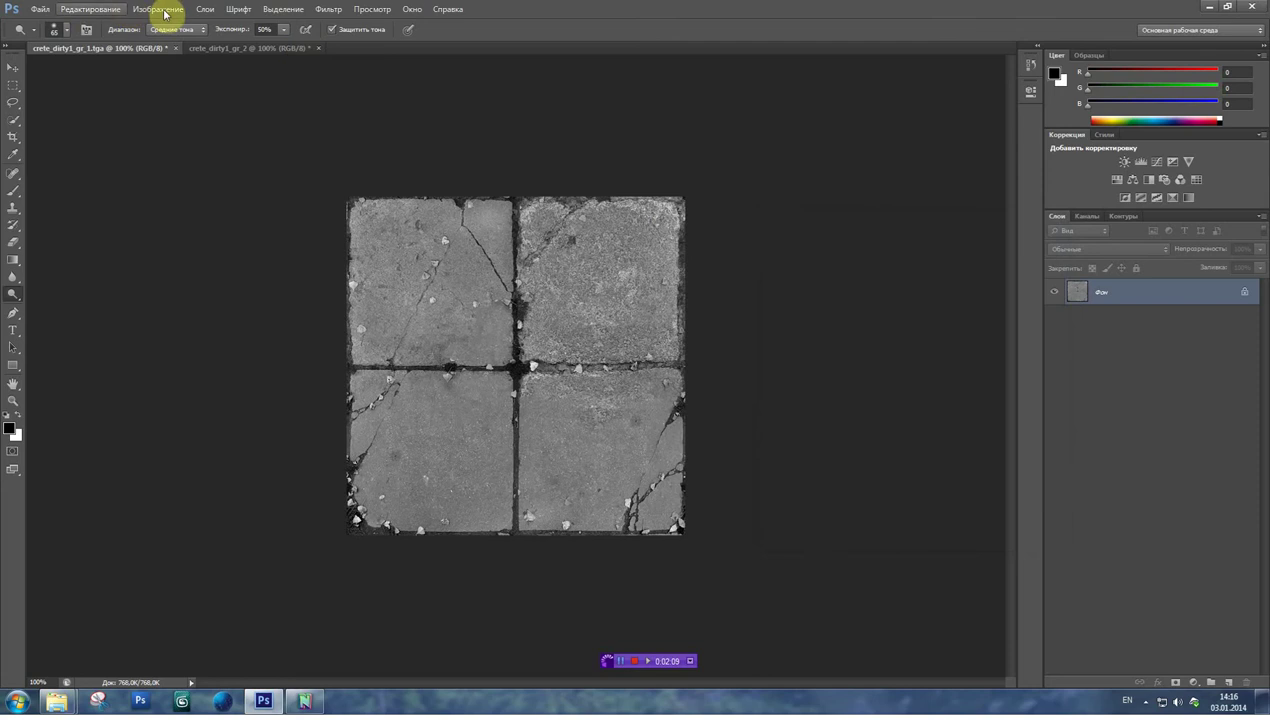
- Brighten the black-and-white slab texture with a Brightness/Contrast adjustment
click(160, 10)
mouse_move(161, 44)
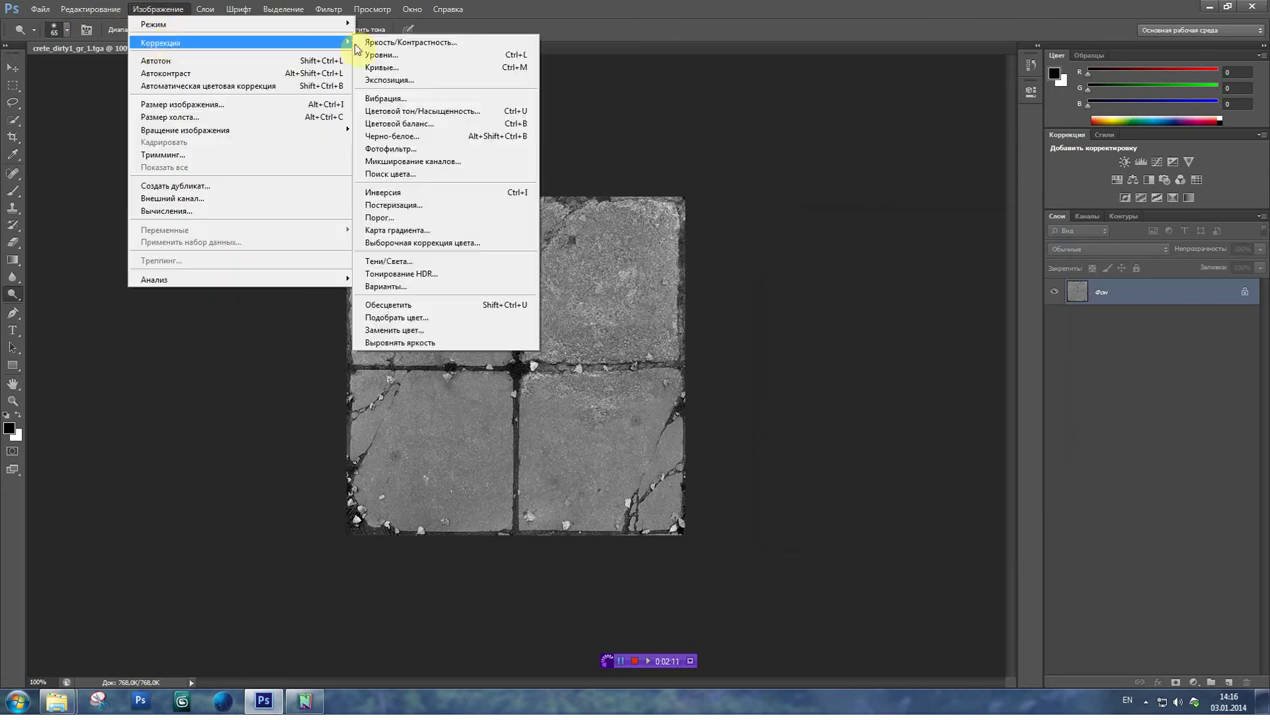
click(398, 46)
mouse_move(508, 158)
mouse_down()
mouse_move(537, 168)
mouse_move(488, 196)
mouse_move(530, 196)
mouse_move(514, 190)
mouse_up()
click(627, 145)
key(o)
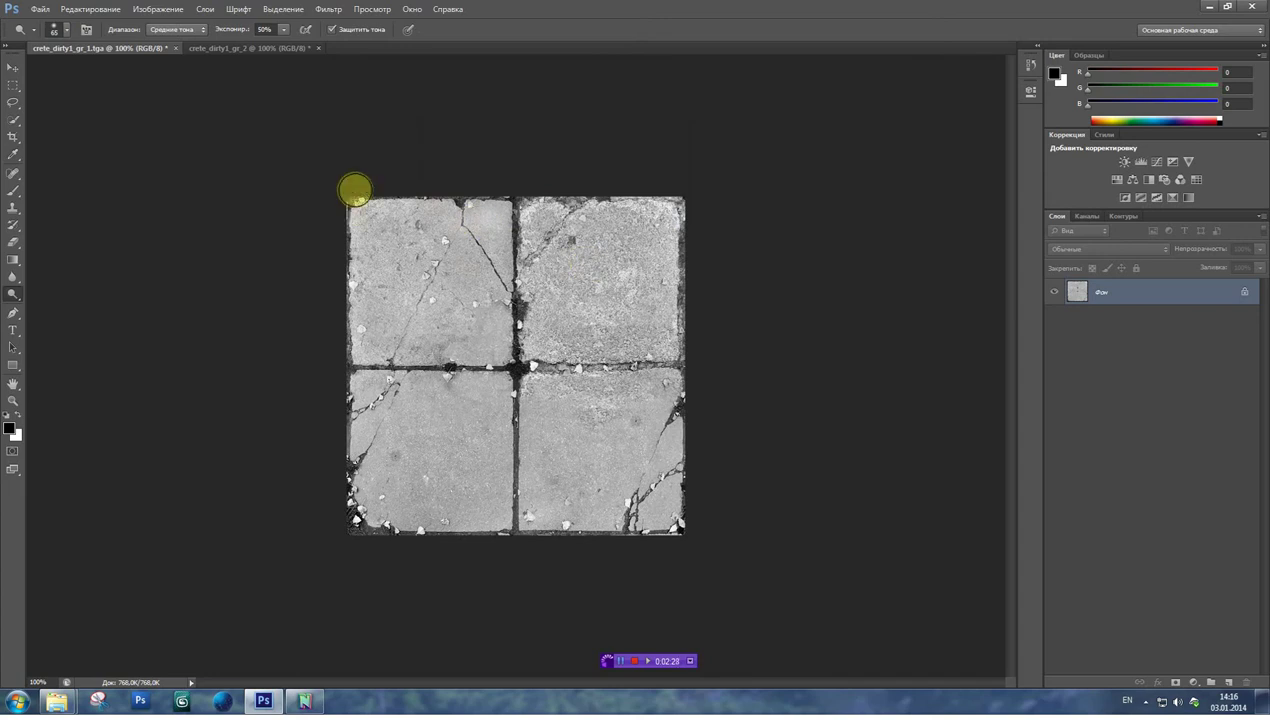
- Turn the texture into a normal map with the NVIDIA NormalMapFilter, using Invert Y, scale 3 and the 4 sample filter
click(322, 10)
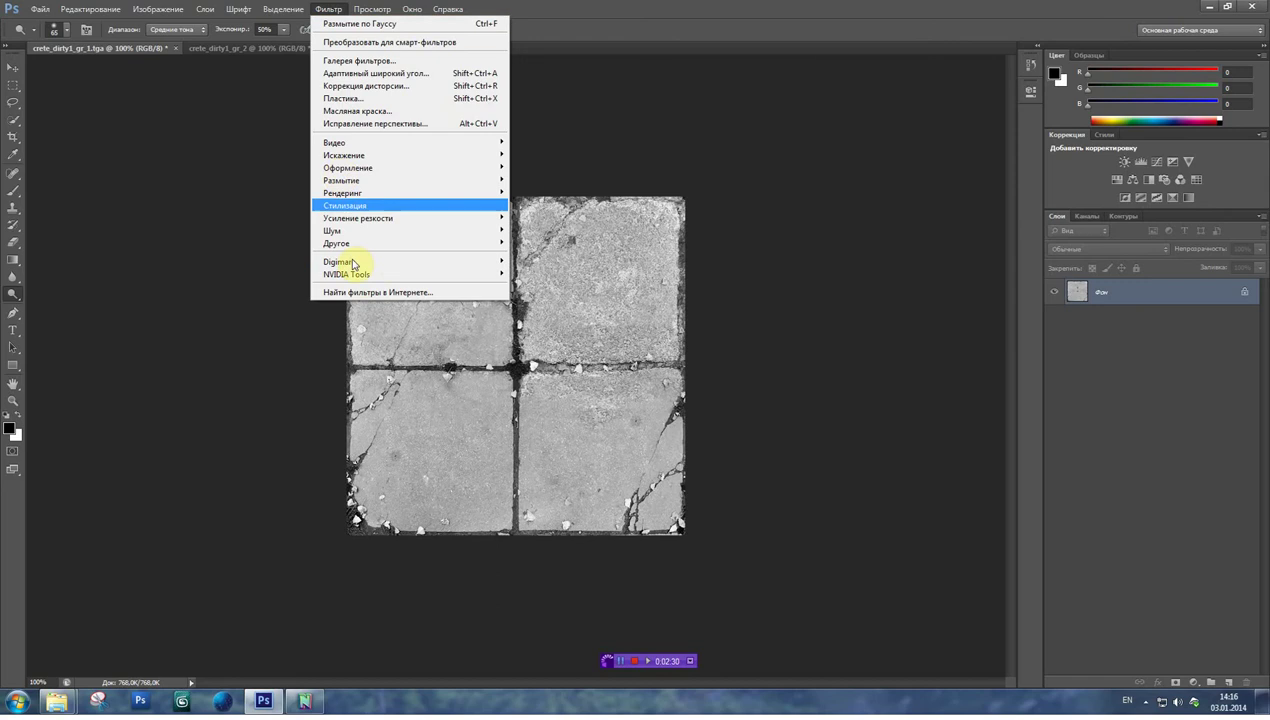
mouse_move(362, 274)
click(531, 274)
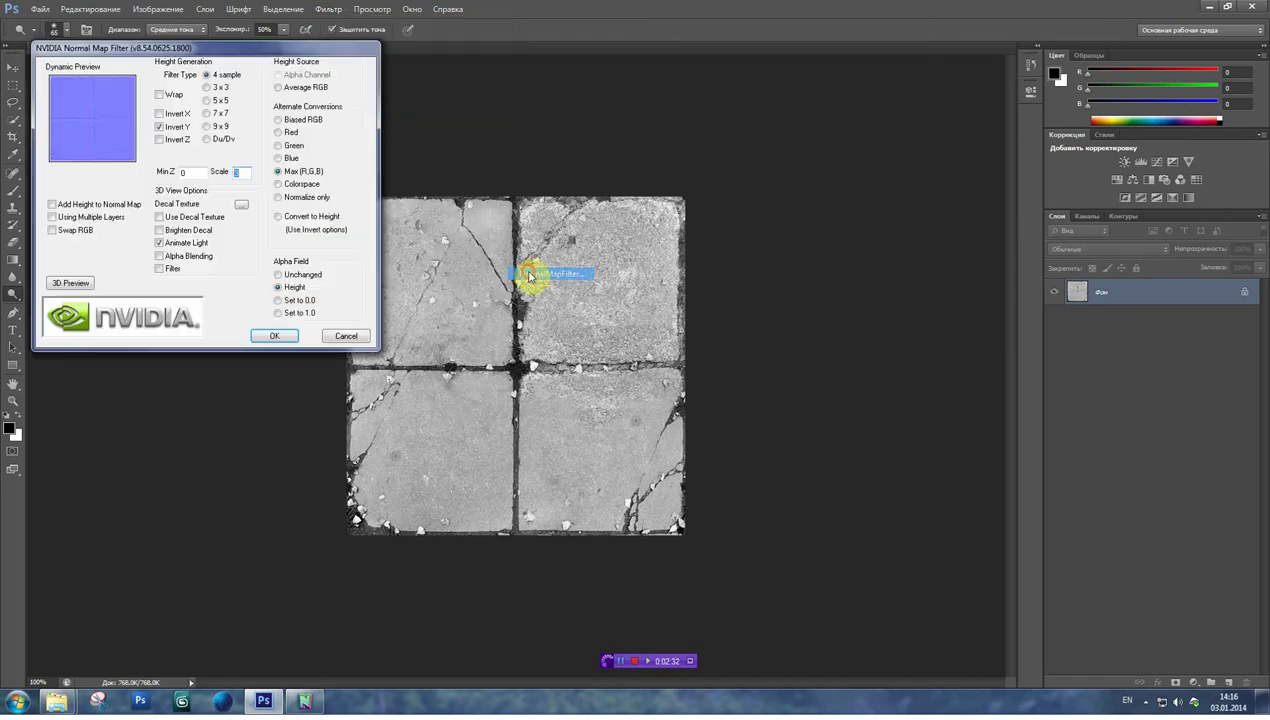
drag(247, 43, 292, 112)
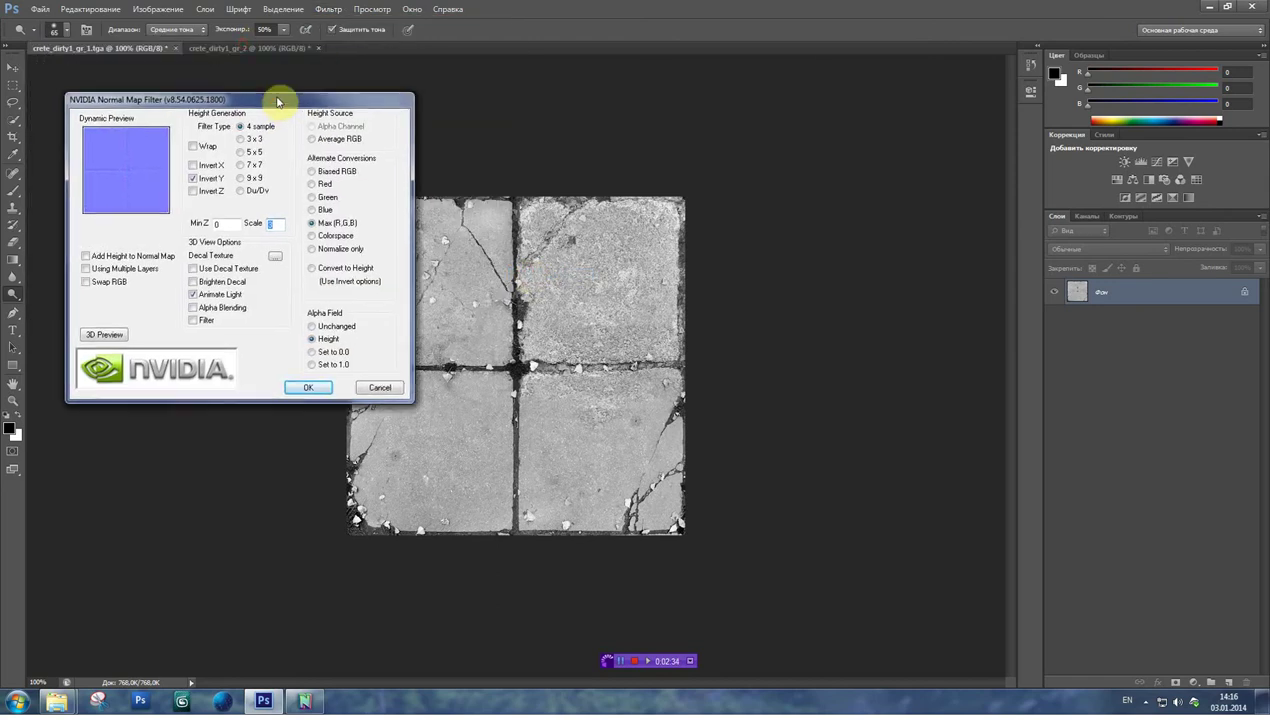
click(194, 180)
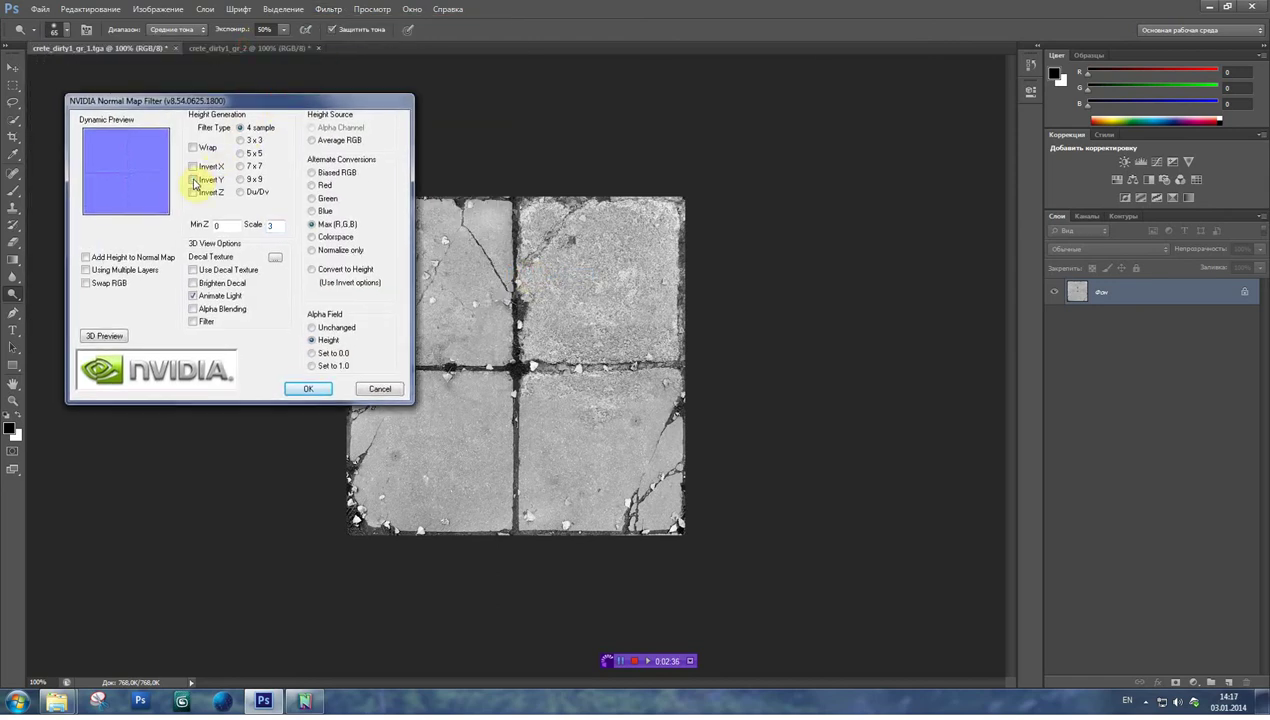
click(194, 180)
click(305, 389)
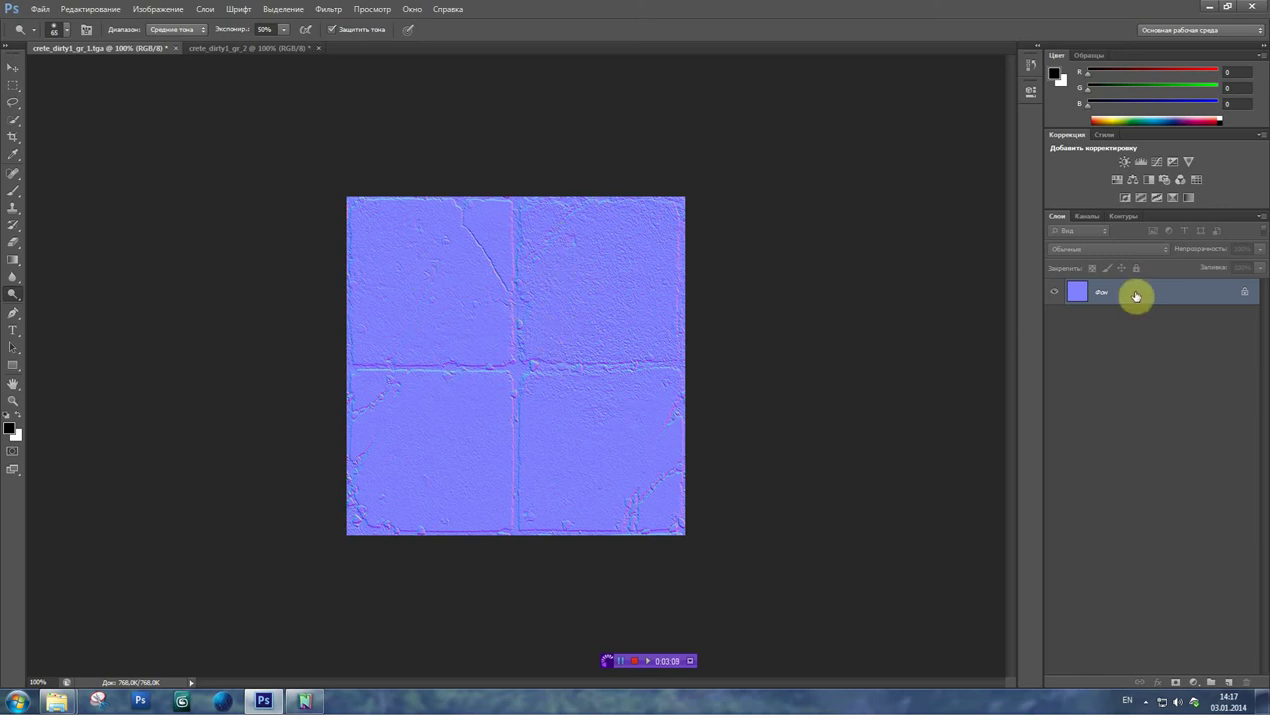
- Duplicate the normal map's background layer and set the copy's blend mode to Overlay (Перекрытие)
drag(1131, 292, 1228, 680)
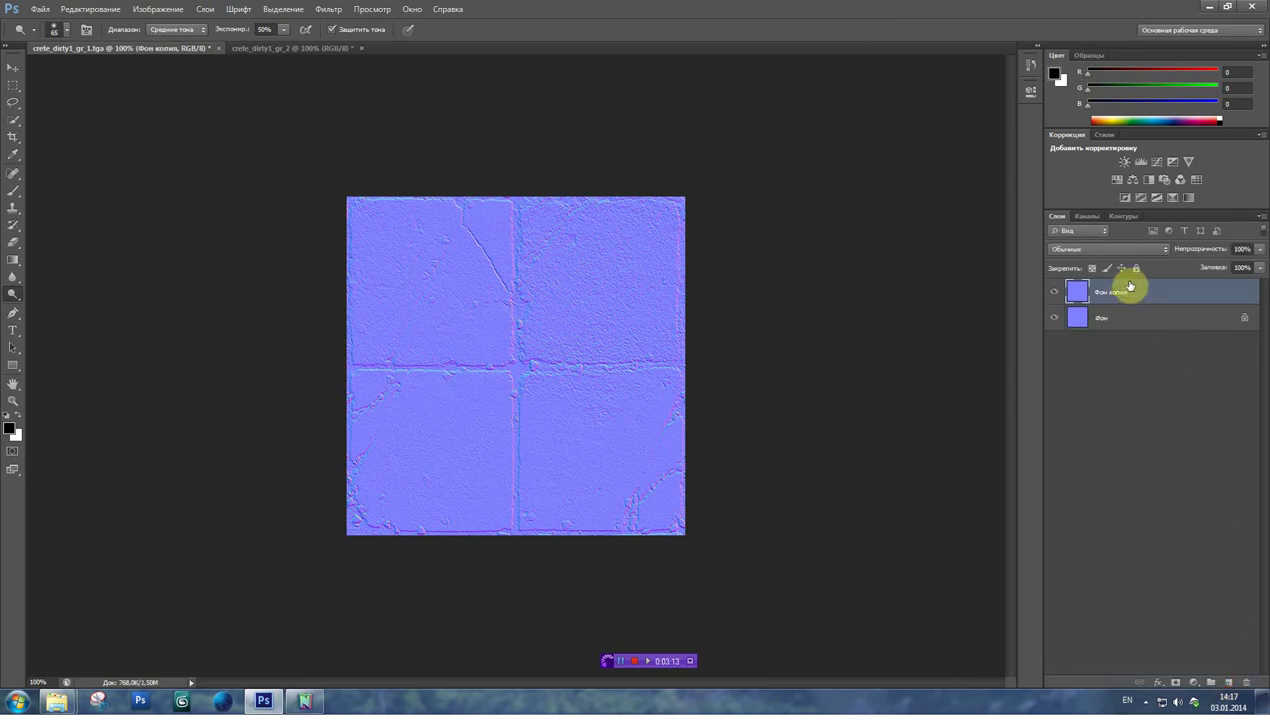
click(1110, 251)
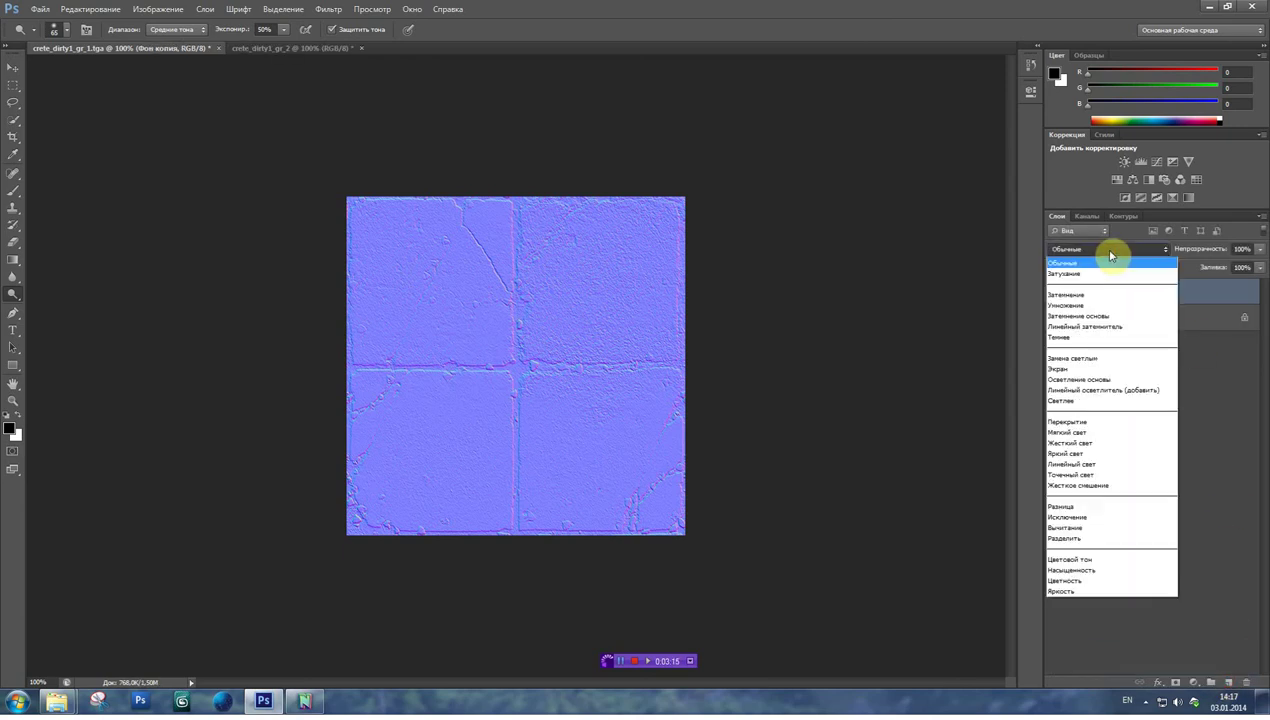
click(1085, 424)
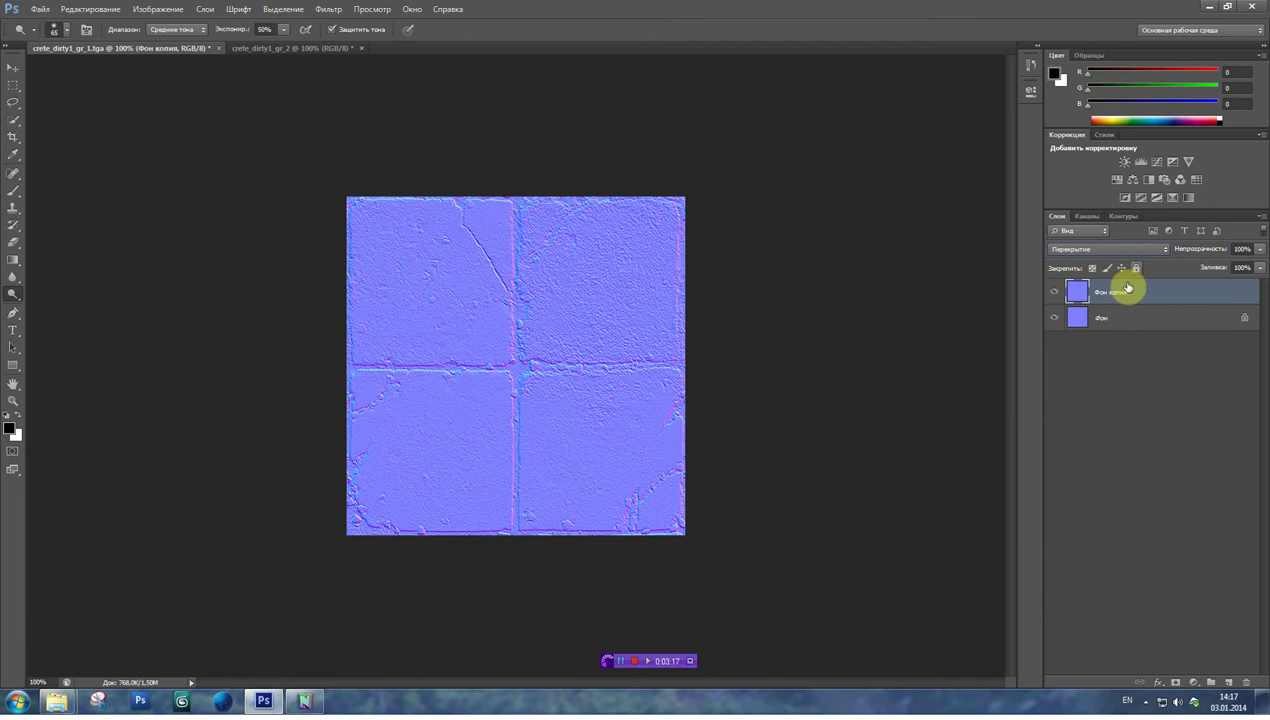
- Apply a Gaussian Blur to the overlay copy, keeping the preset radius
click(324, 10)
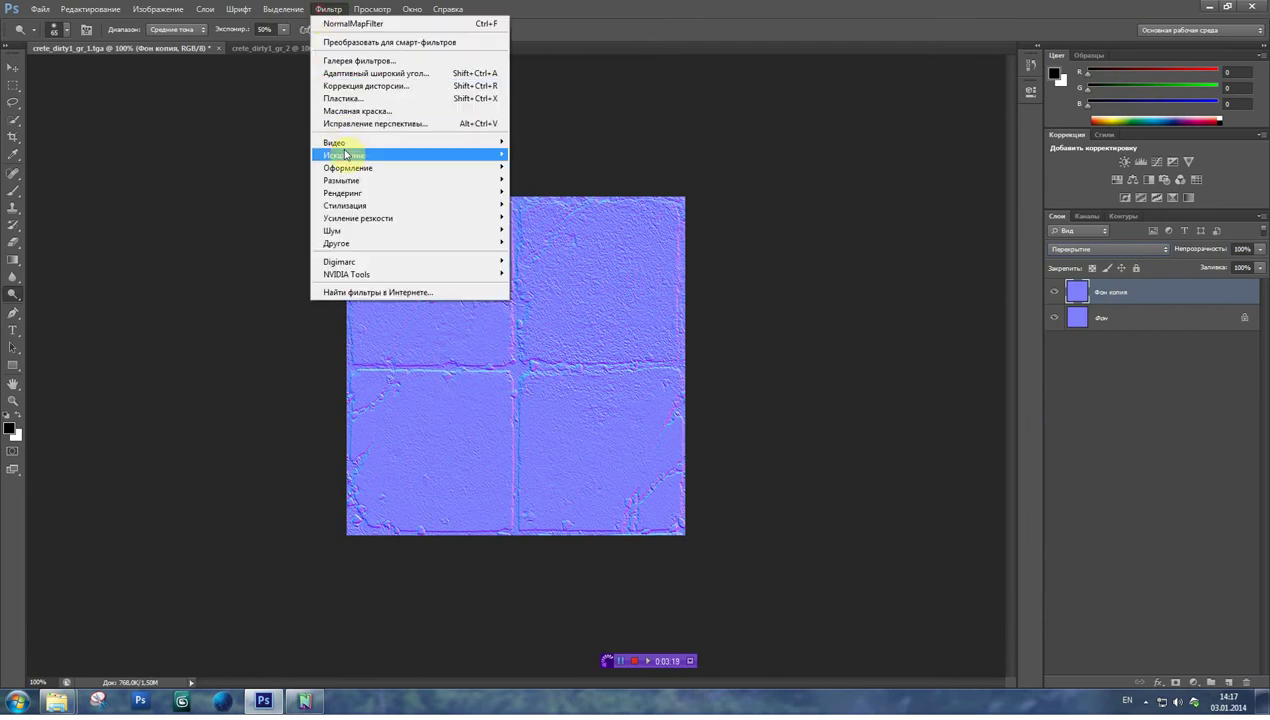
mouse_move(440, 183)
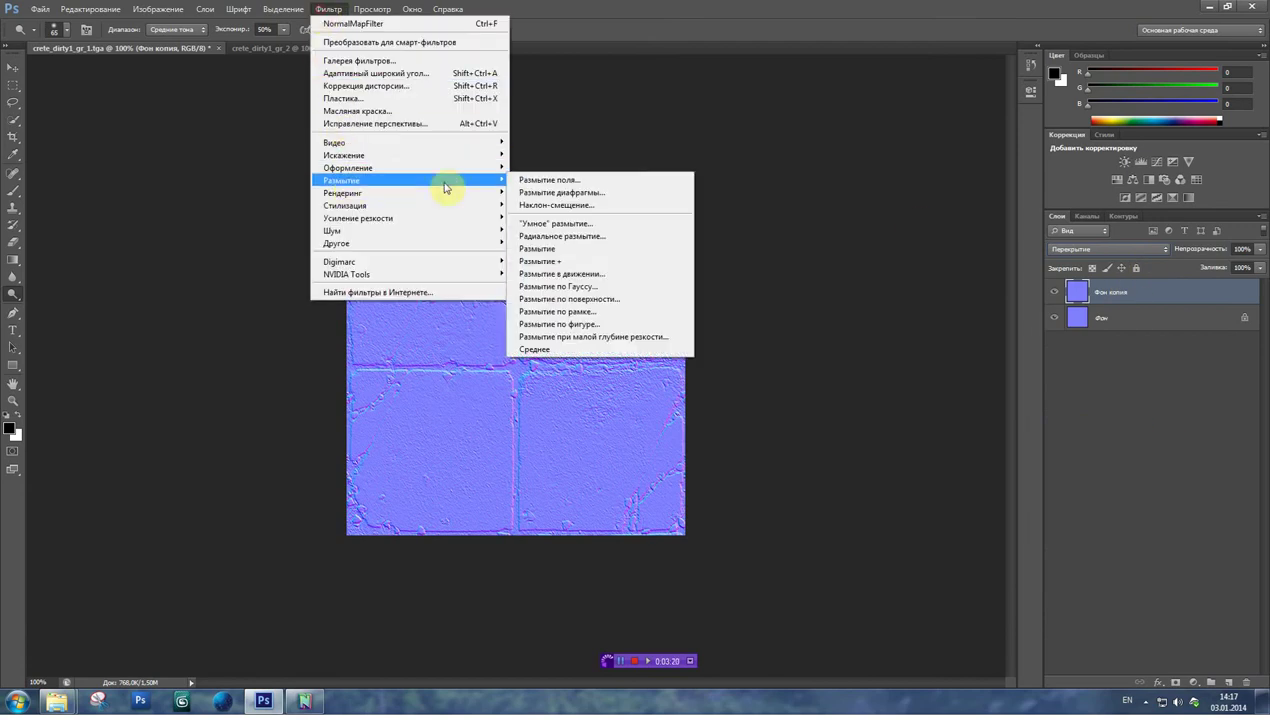
click(567, 286)
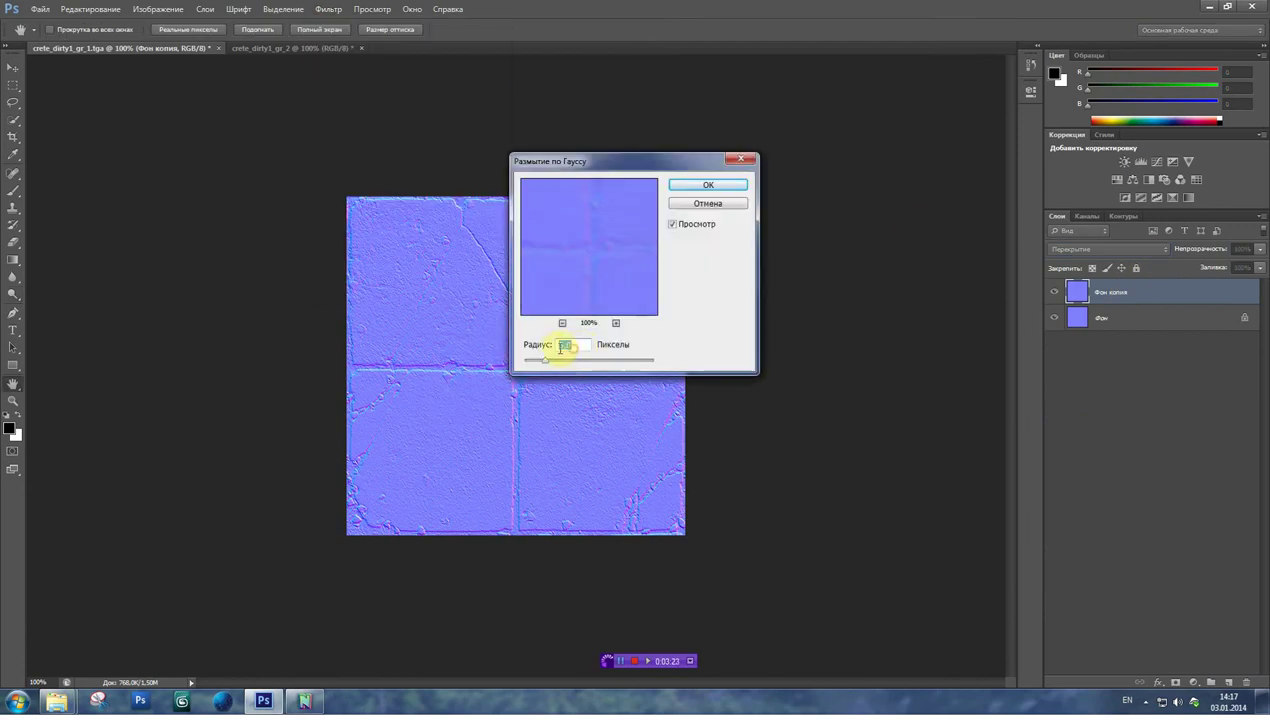
click(702, 186)
key(o)
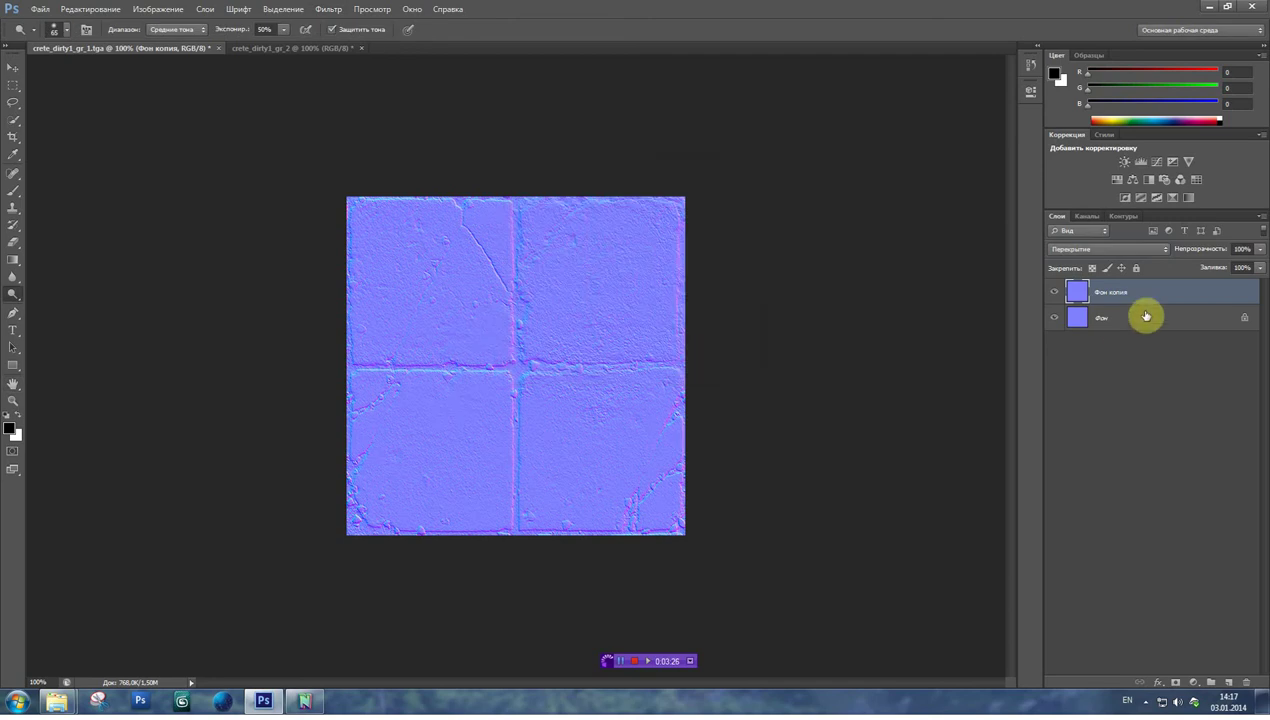
- Duplicate the blurred overlay layer four times and flatten all the layers into one background
drag(1145, 295, 1229, 682)
drag(1165, 298, 1229, 682)
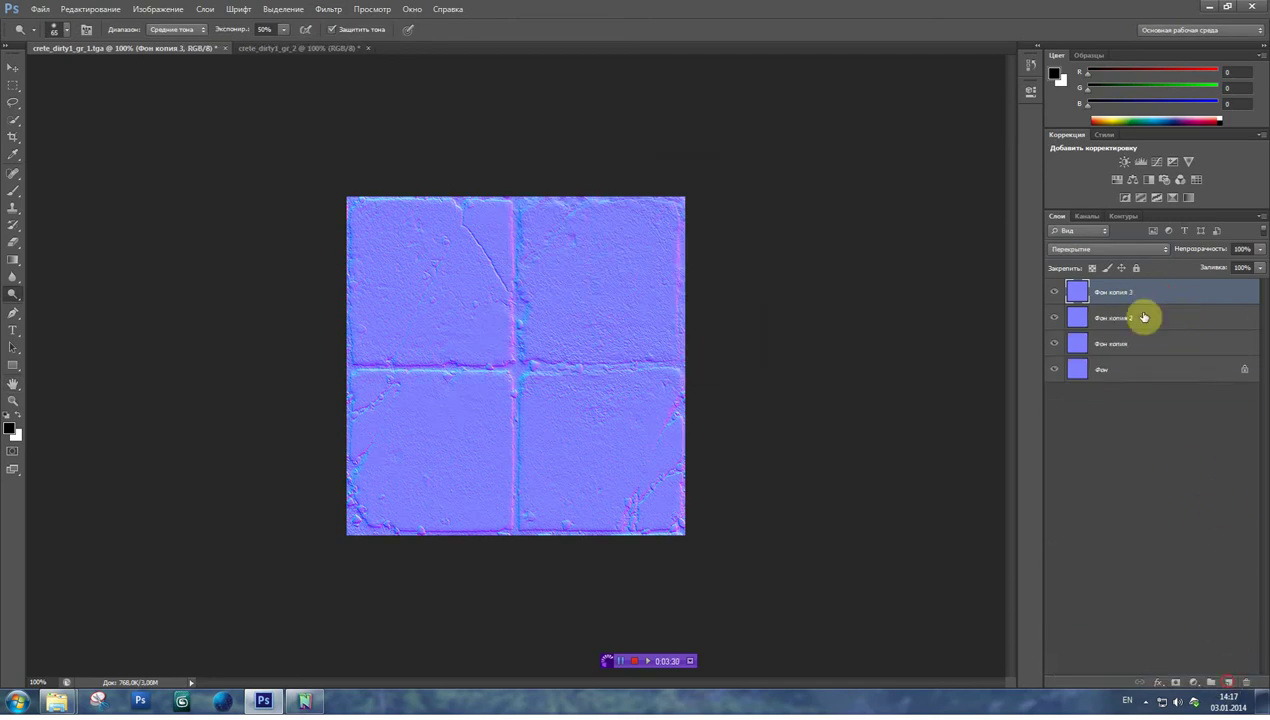
drag(1140, 290, 1230, 682)
drag(1158, 292, 1229, 682)
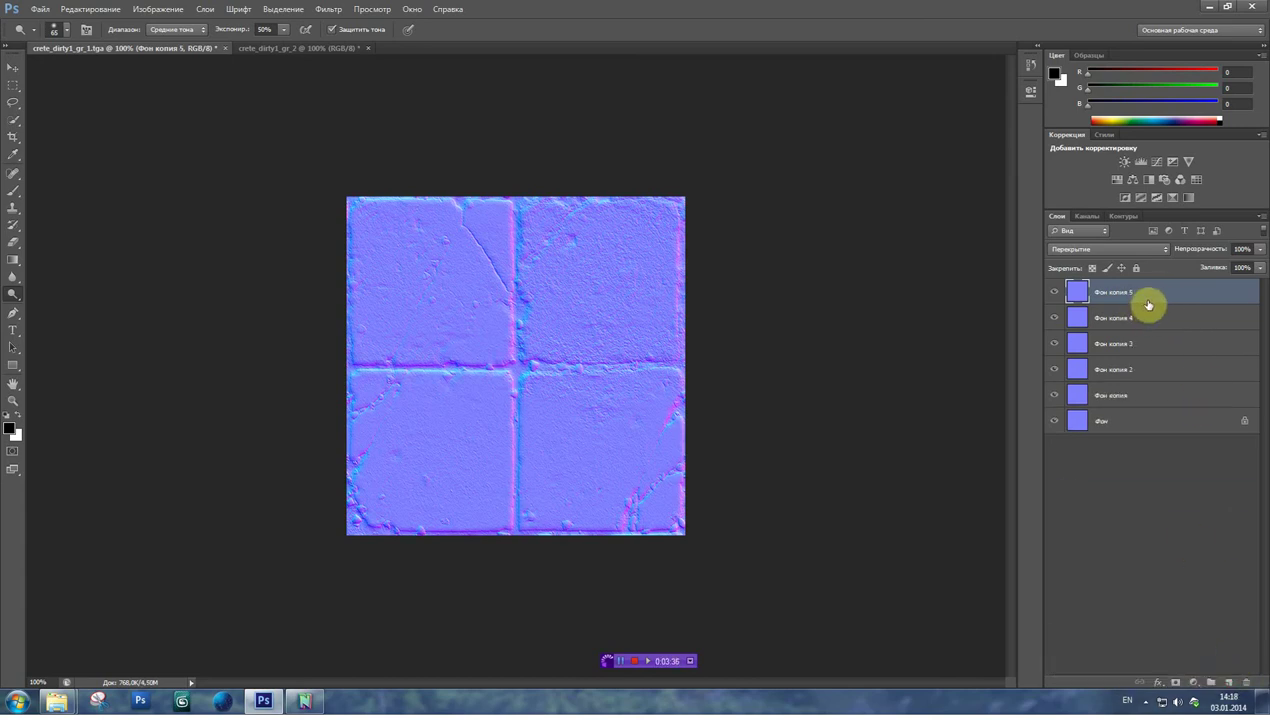
click(1262, 219)
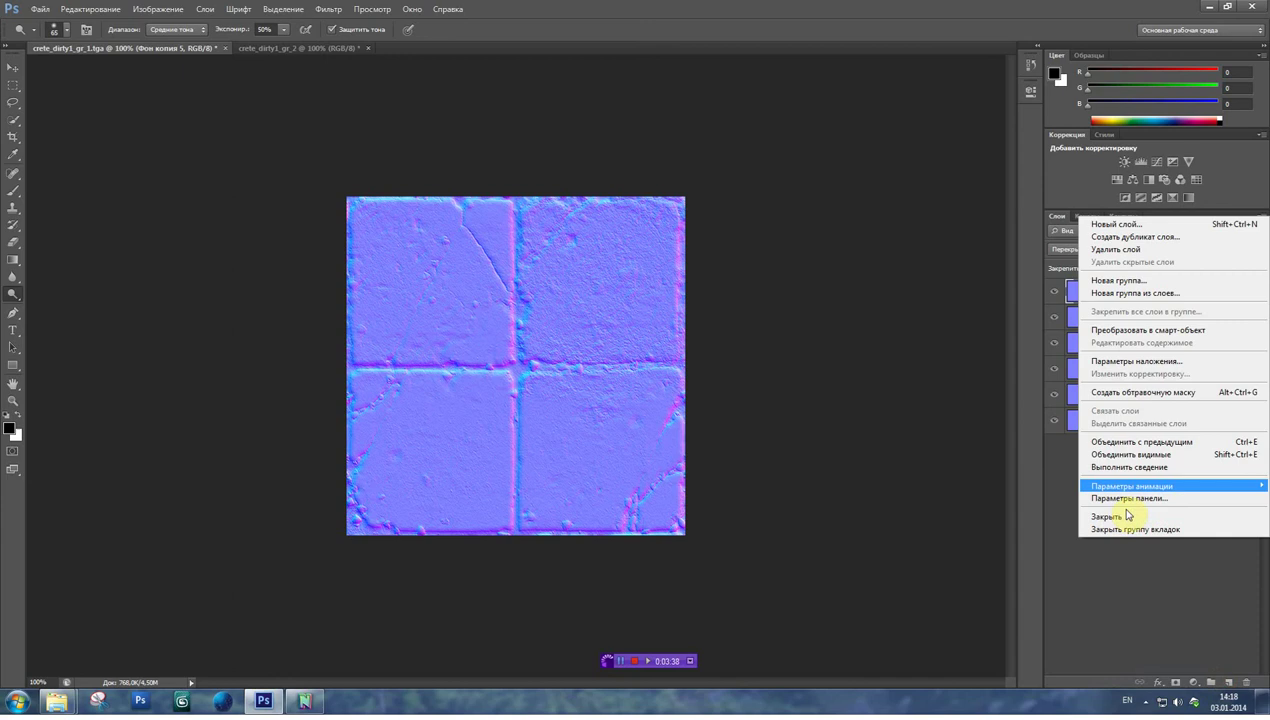
click(1121, 467)
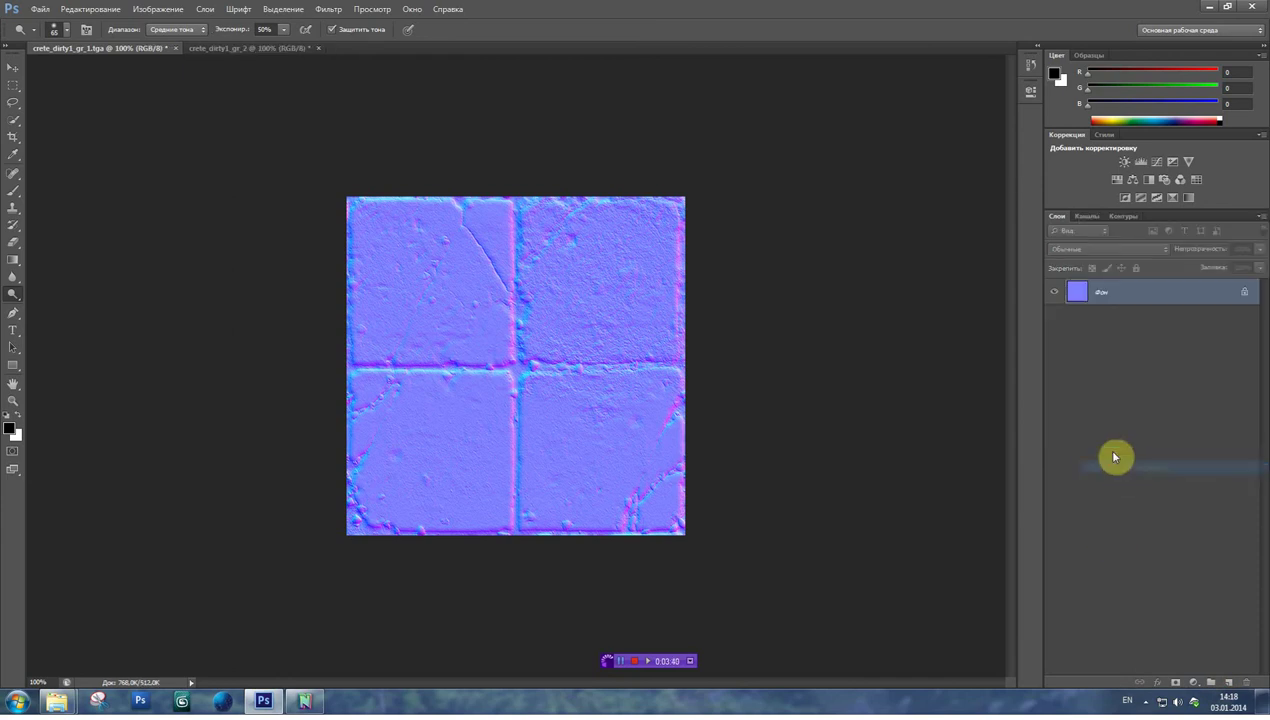
- Inspect the Alpha 1 channel of the normal map and return to the RGB composite and the layer list
click(1087, 217)
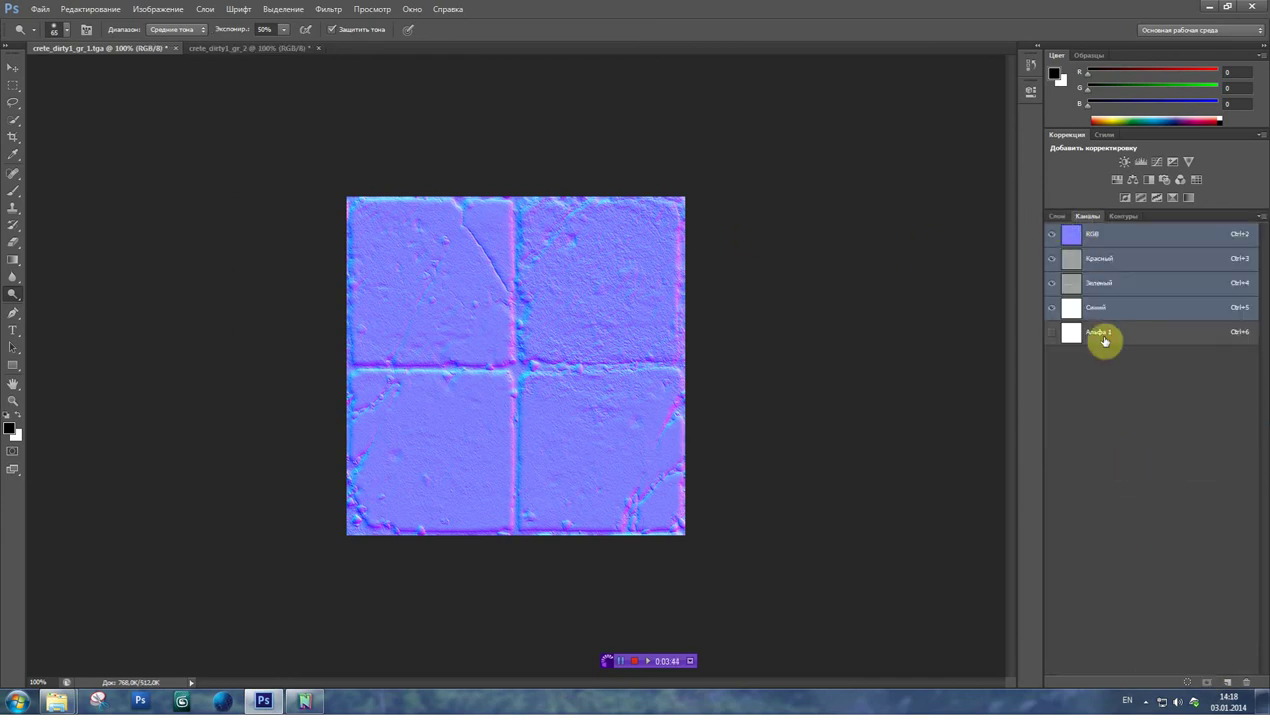
click(1112, 336)
click(1095, 235)
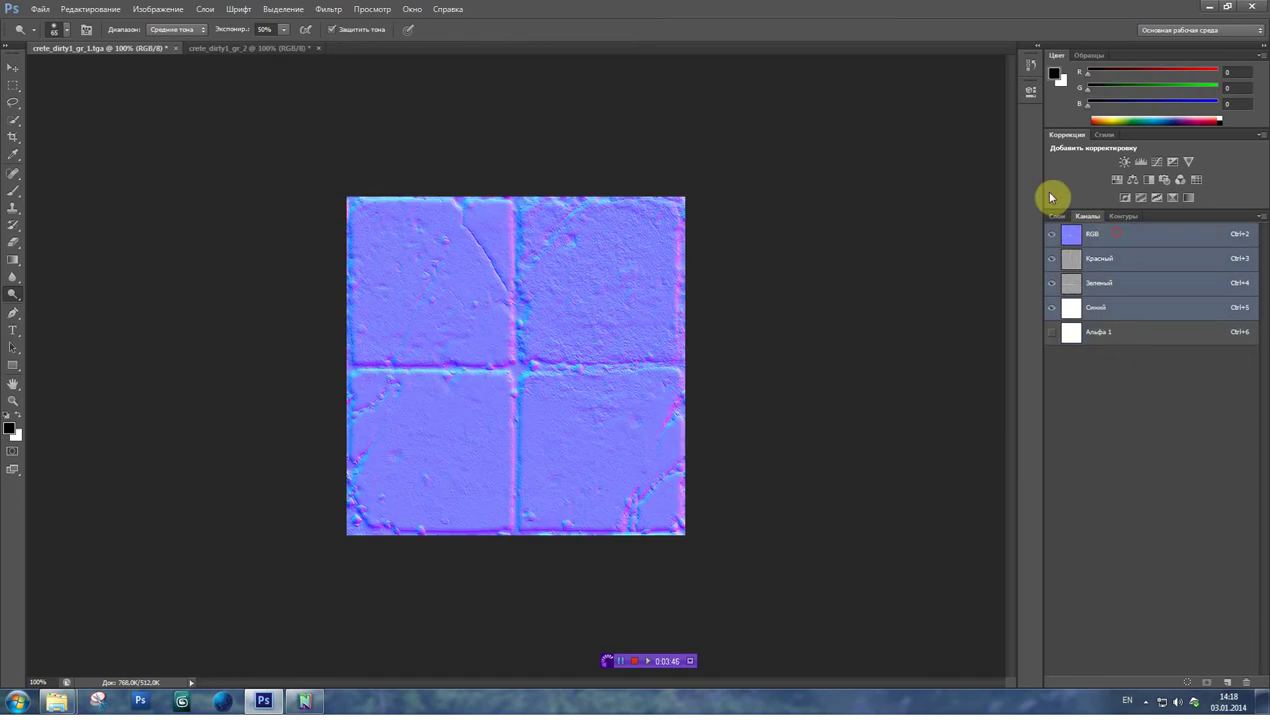
click(1057, 216)
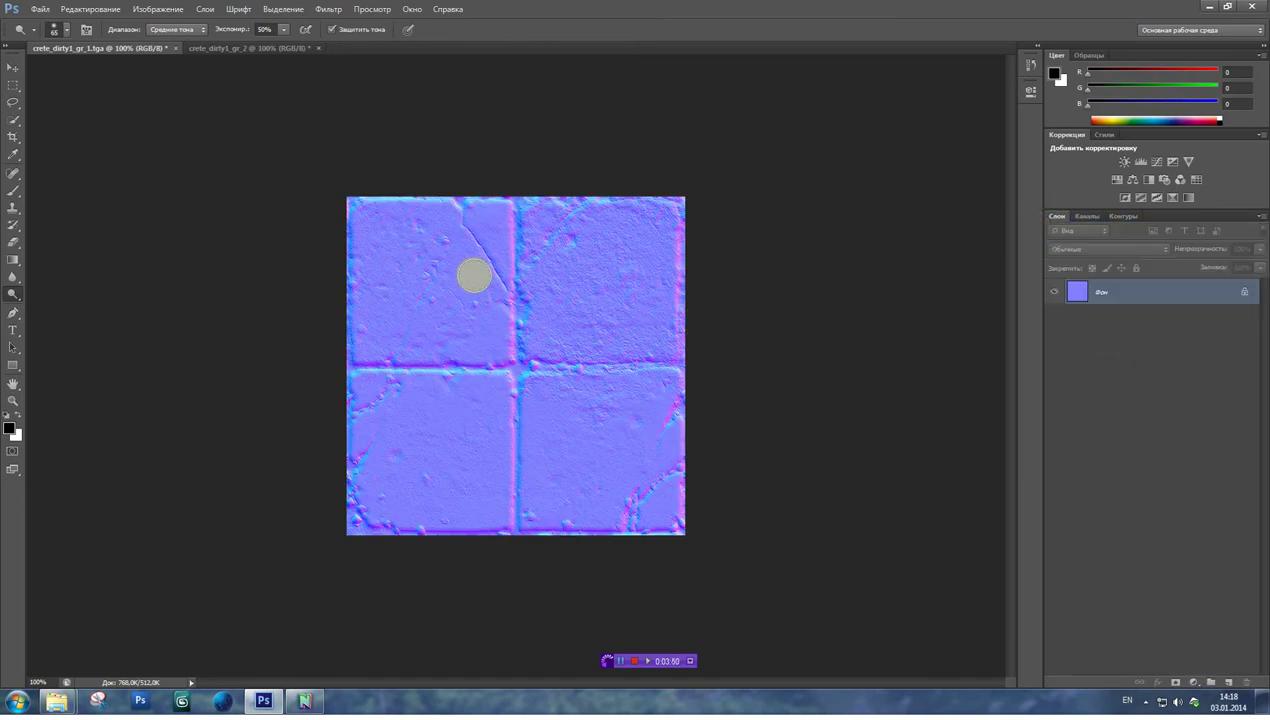
- Save the normal map as the Targa file a_crete_dirty1_gr_1 in the import folder, keeping its alpha channels
key(ctrl+shift+s)
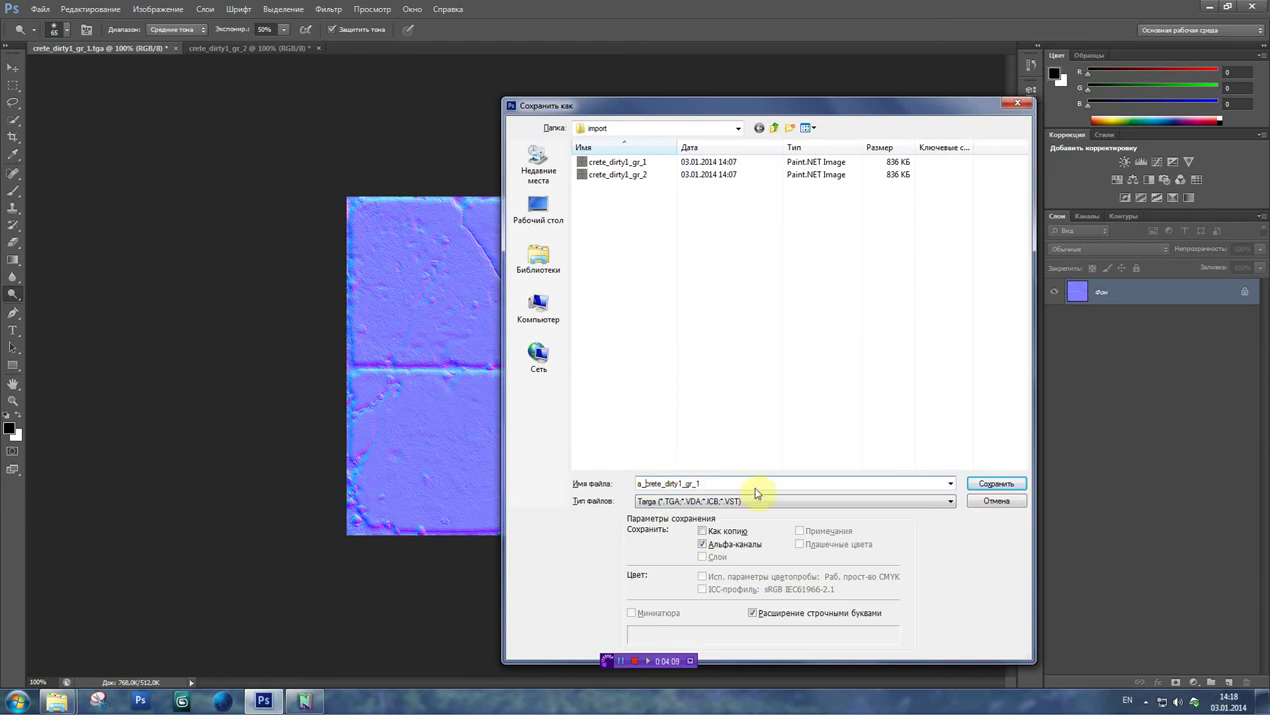
click(1009, 488)
click(664, 227)
- Shrink the Photoshop window and launch ActorEditor from the X-Ray CS SDK editors folder
click(1229, 8)
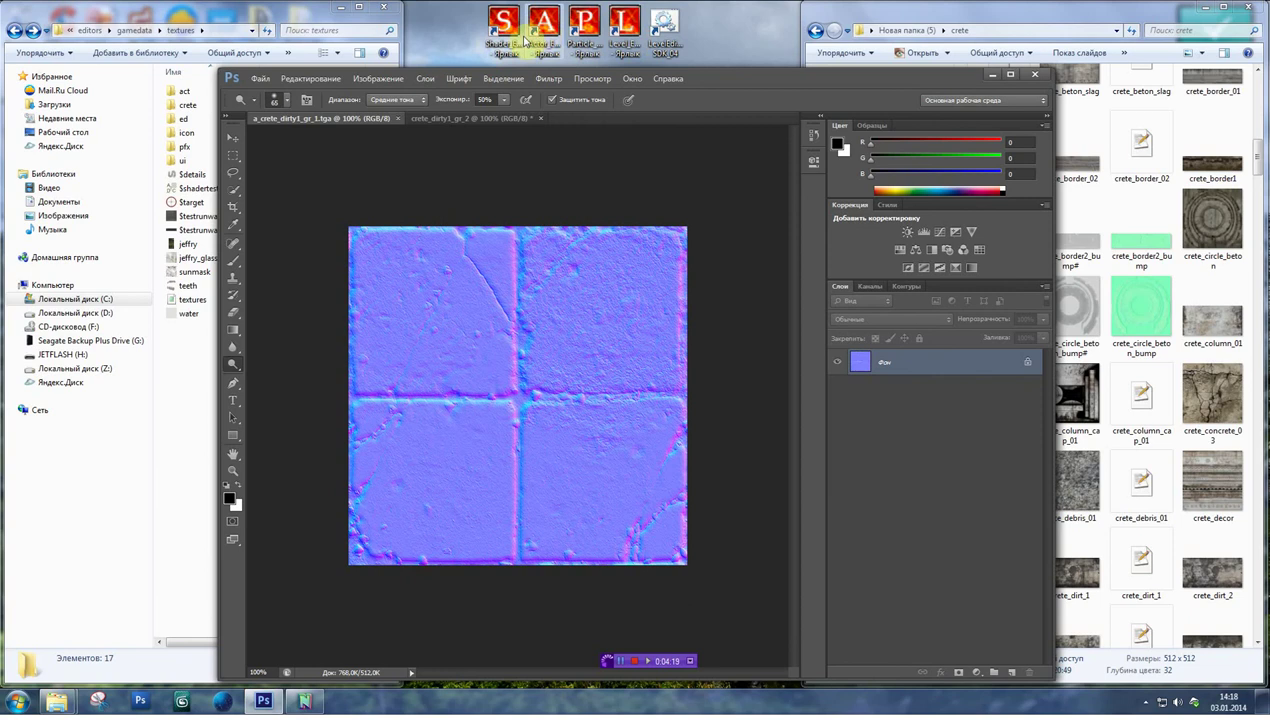
double_click(536, 33)
click(625, 99)
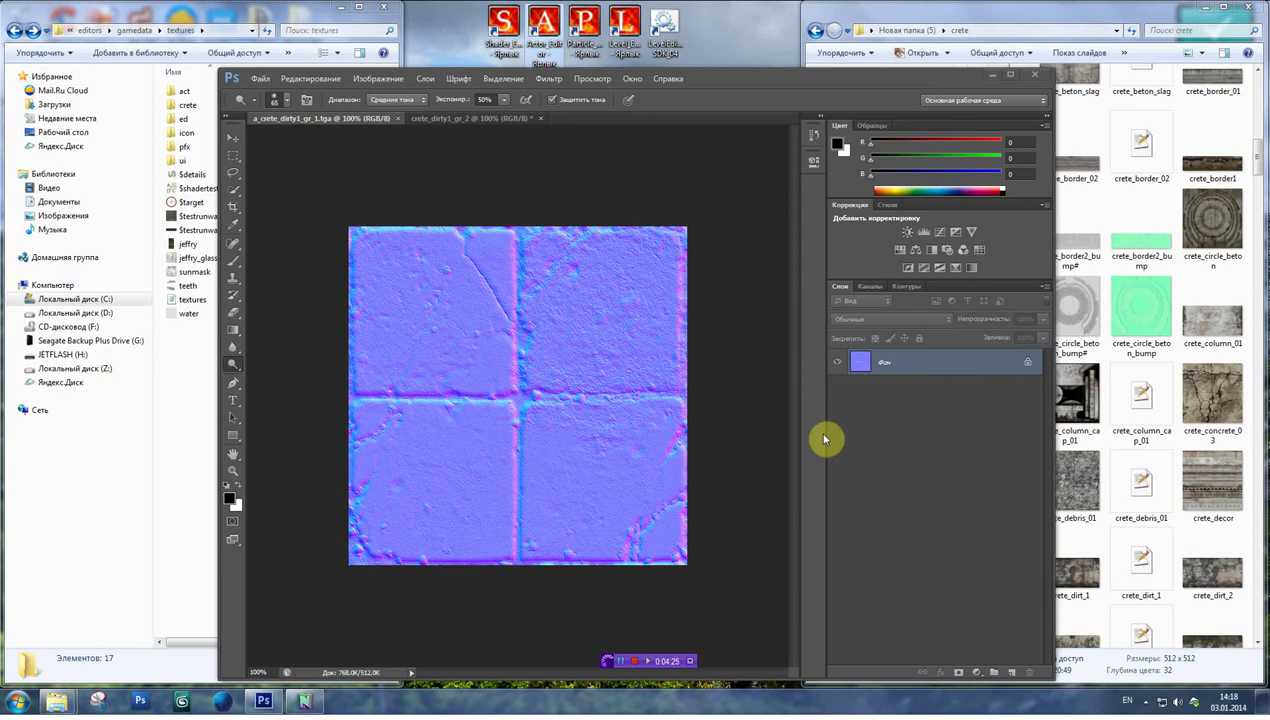
click(182, 380)
click(20, 30)
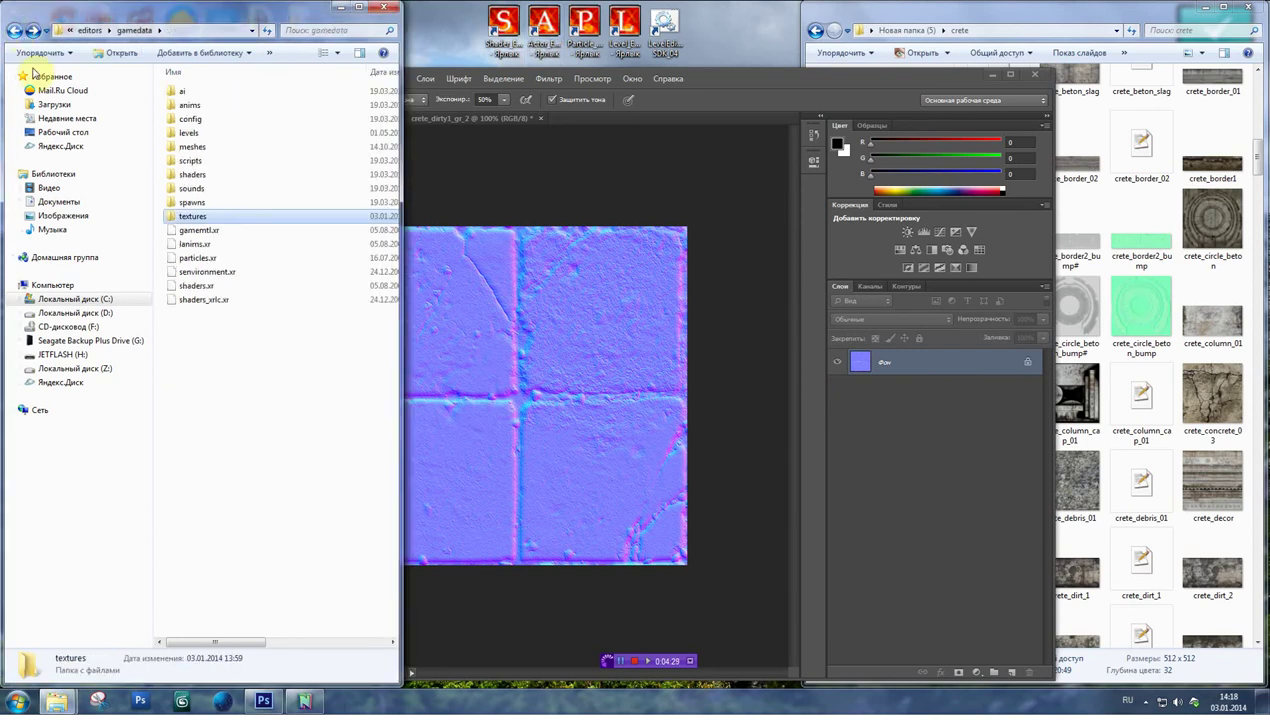
click(14, 30)
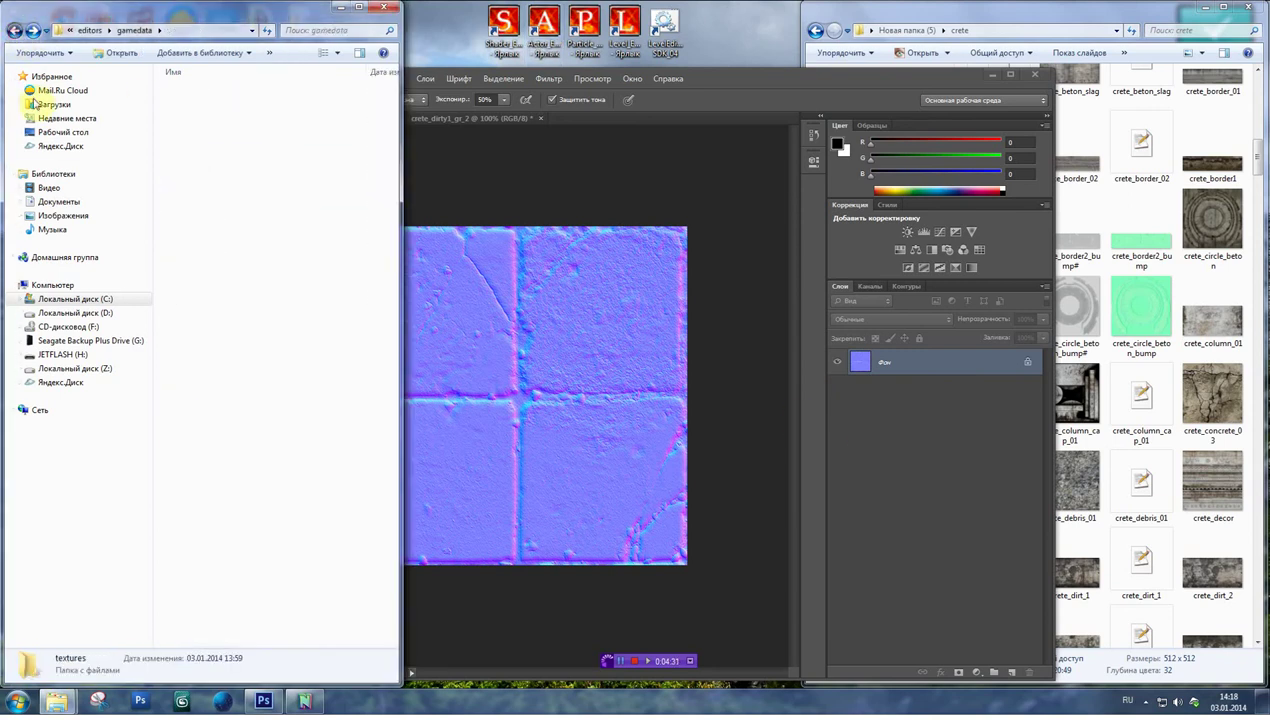
double_click(203, 279)
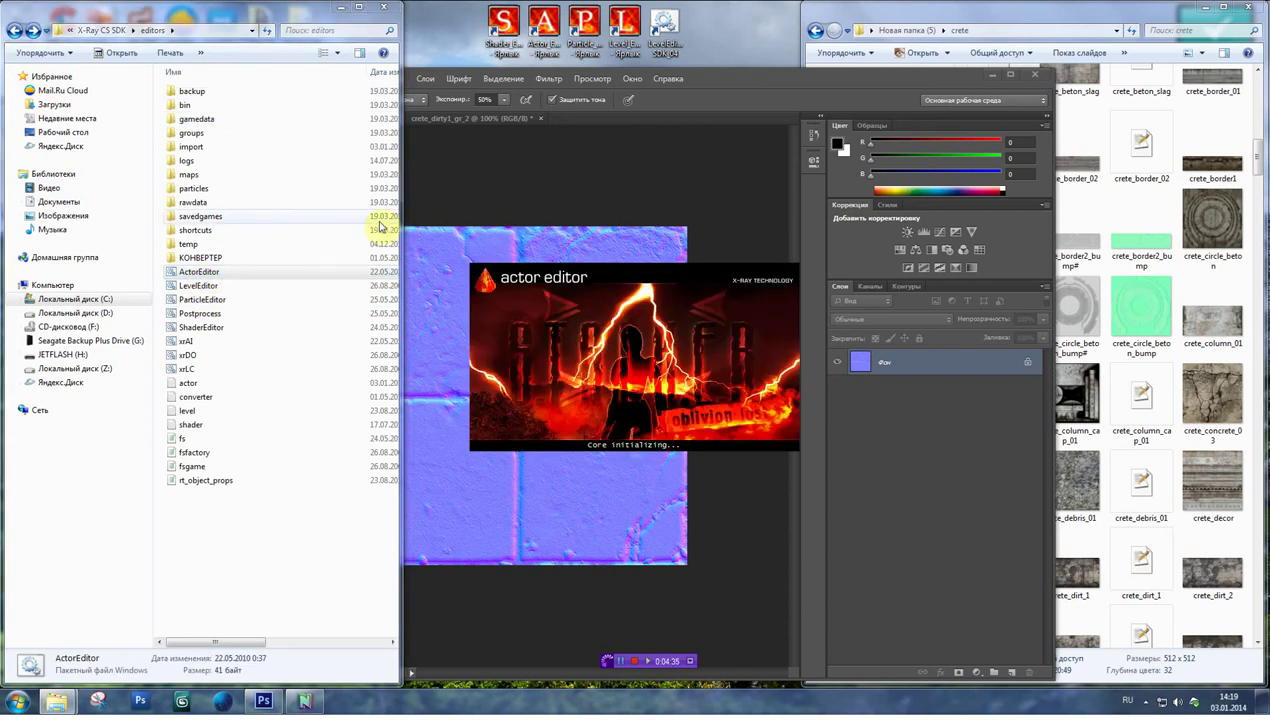
- Check the contents of the crete folder inside gamedata textures and return to the textures folder
click(33, 30)
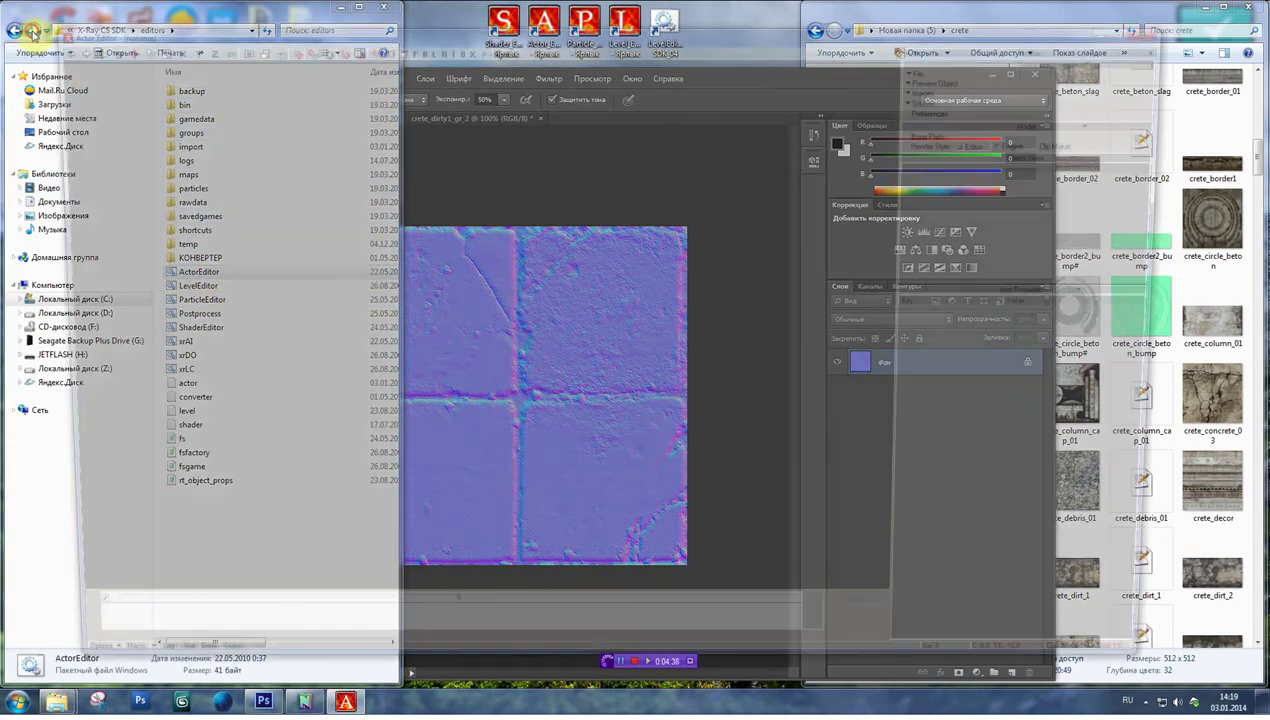
click(33, 30)
click(33, 30)
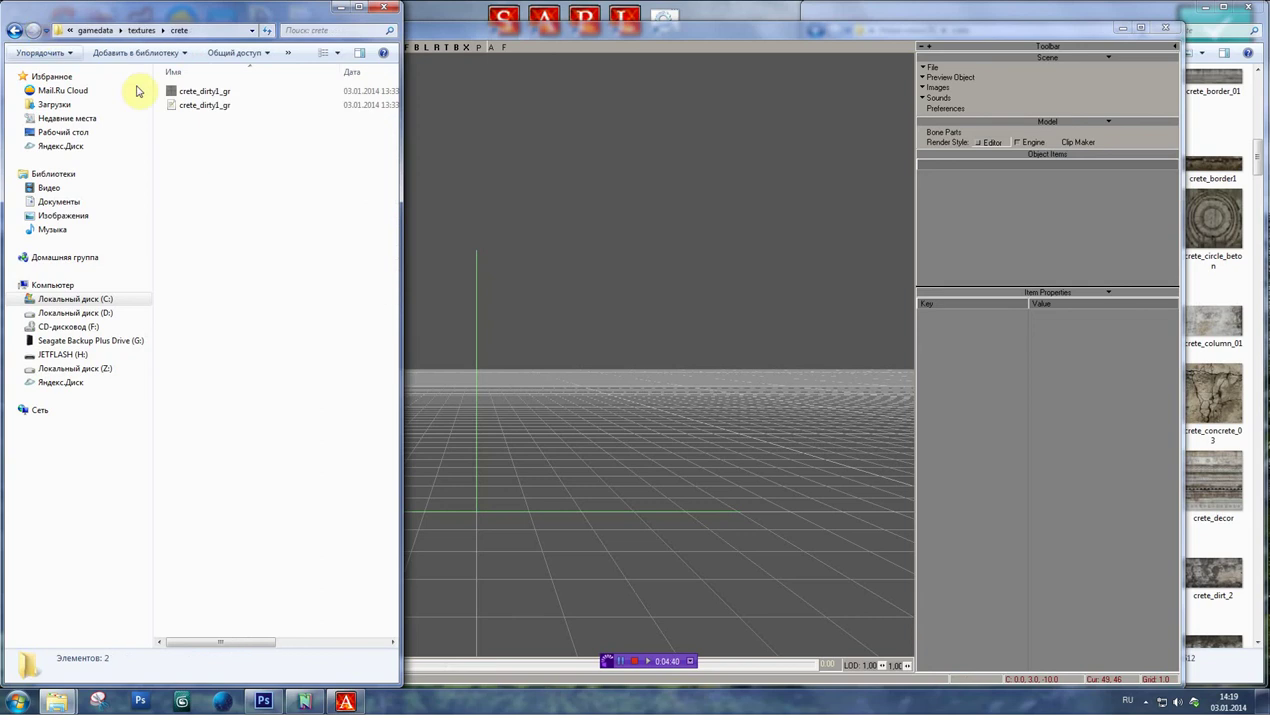
key(alt+Left)
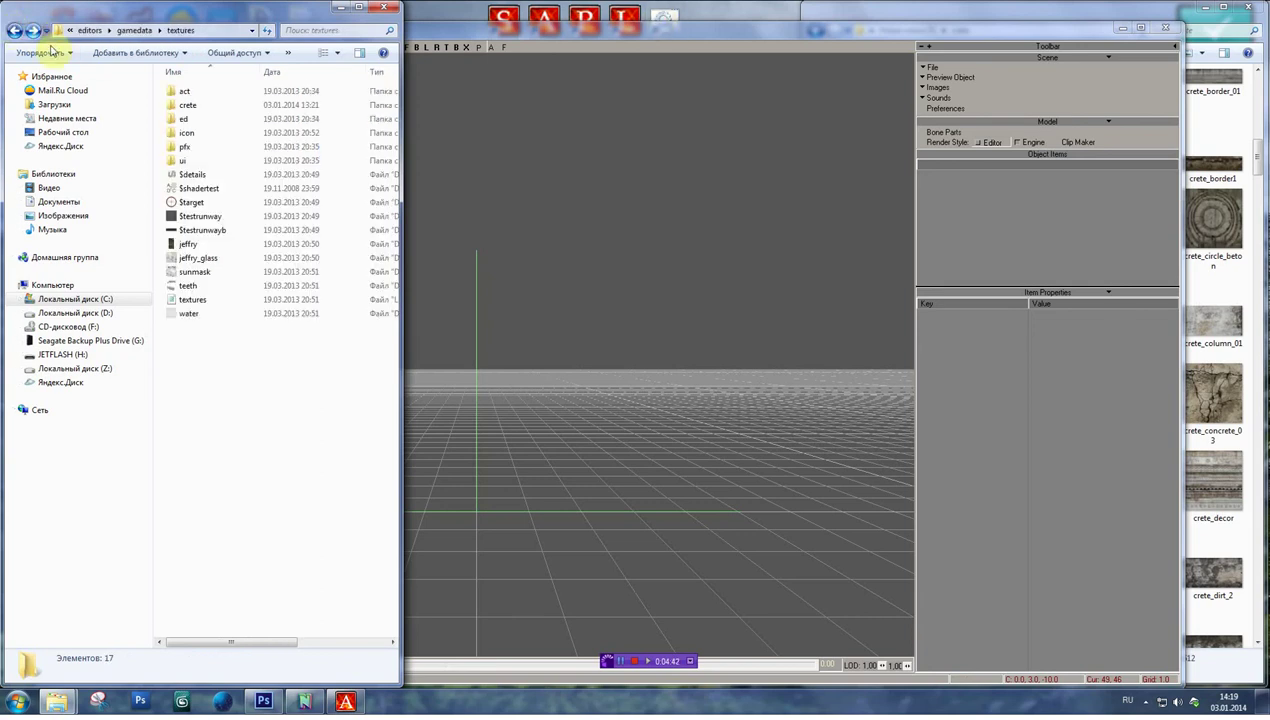
- Switch to Actor Editor and check for new textures to bring up the list of images to update
click(665, 23)
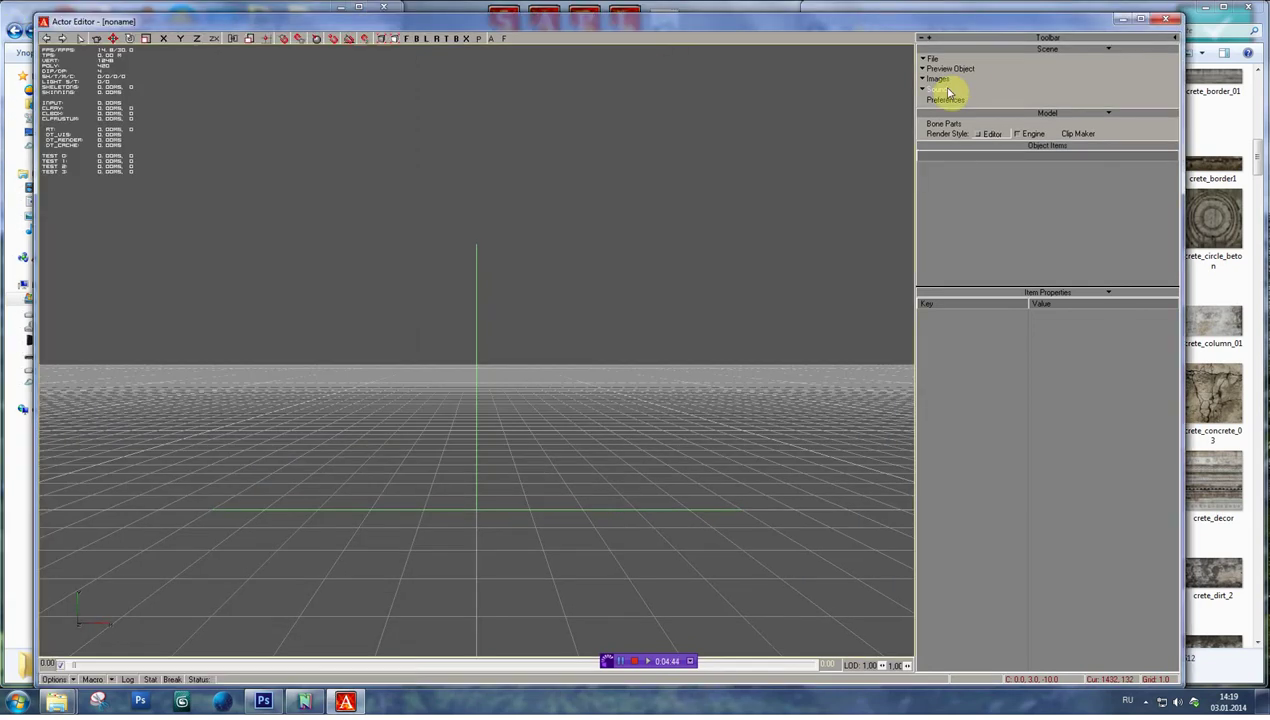
click(942, 80)
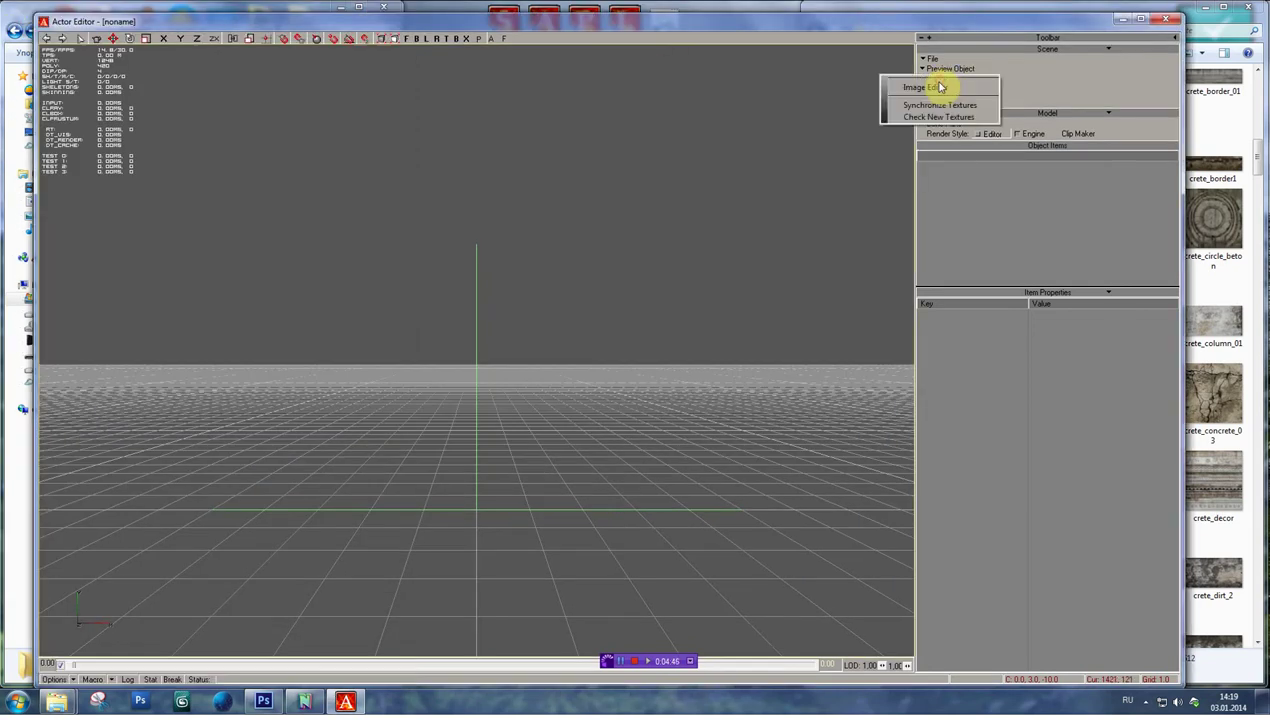
click(930, 118)
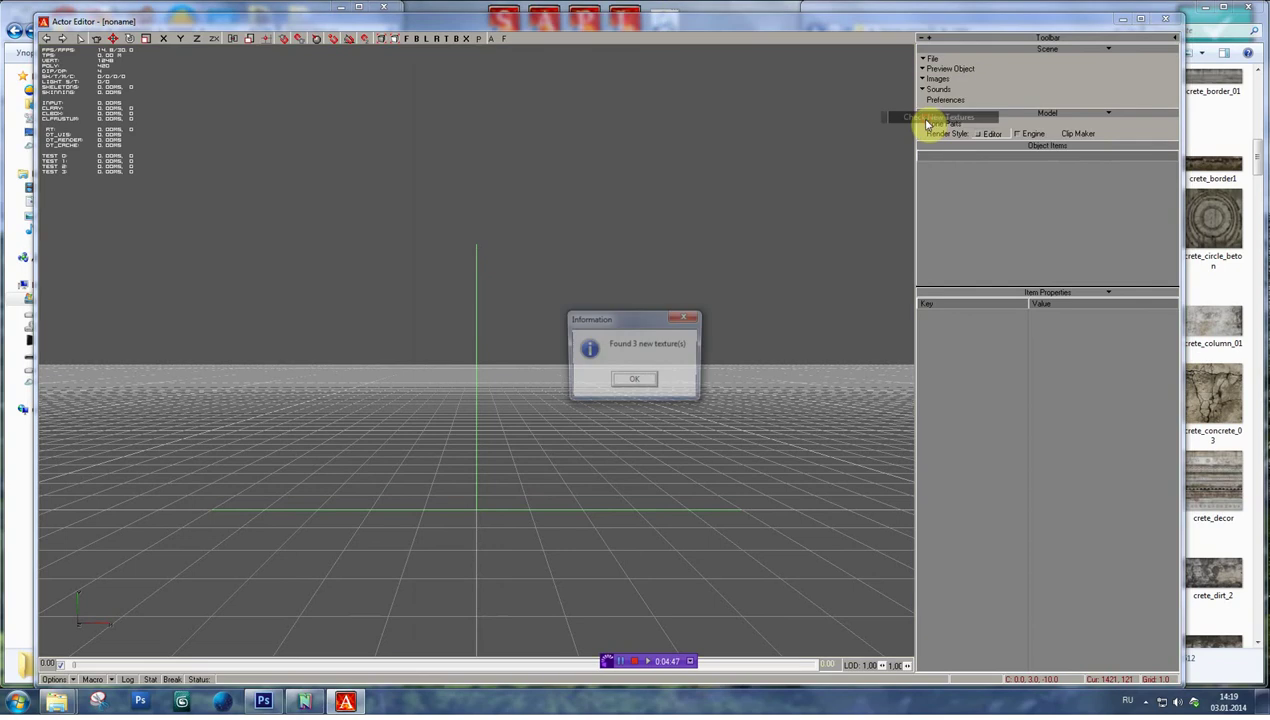
click(628, 383)
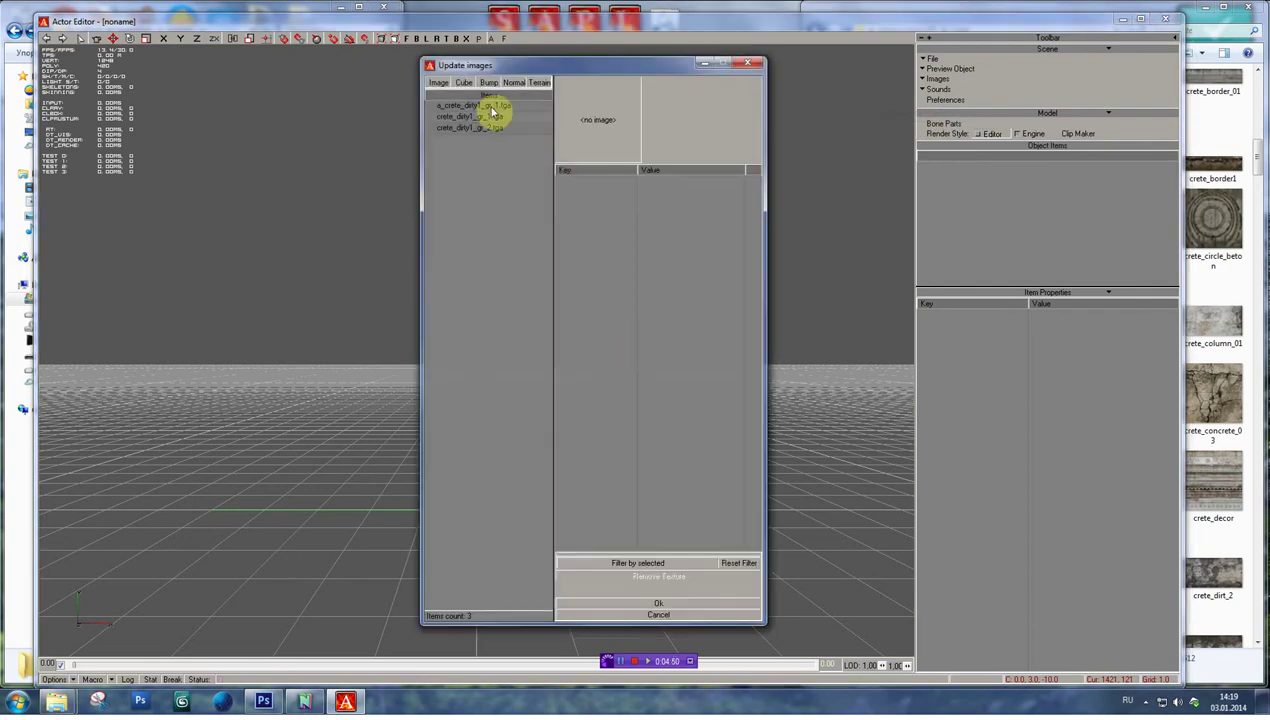
- Examine the previews and settings of the new textures crete_dirty1_gr_1 and crete_dirty1_gr_2
click(480, 106)
click(470, 117)
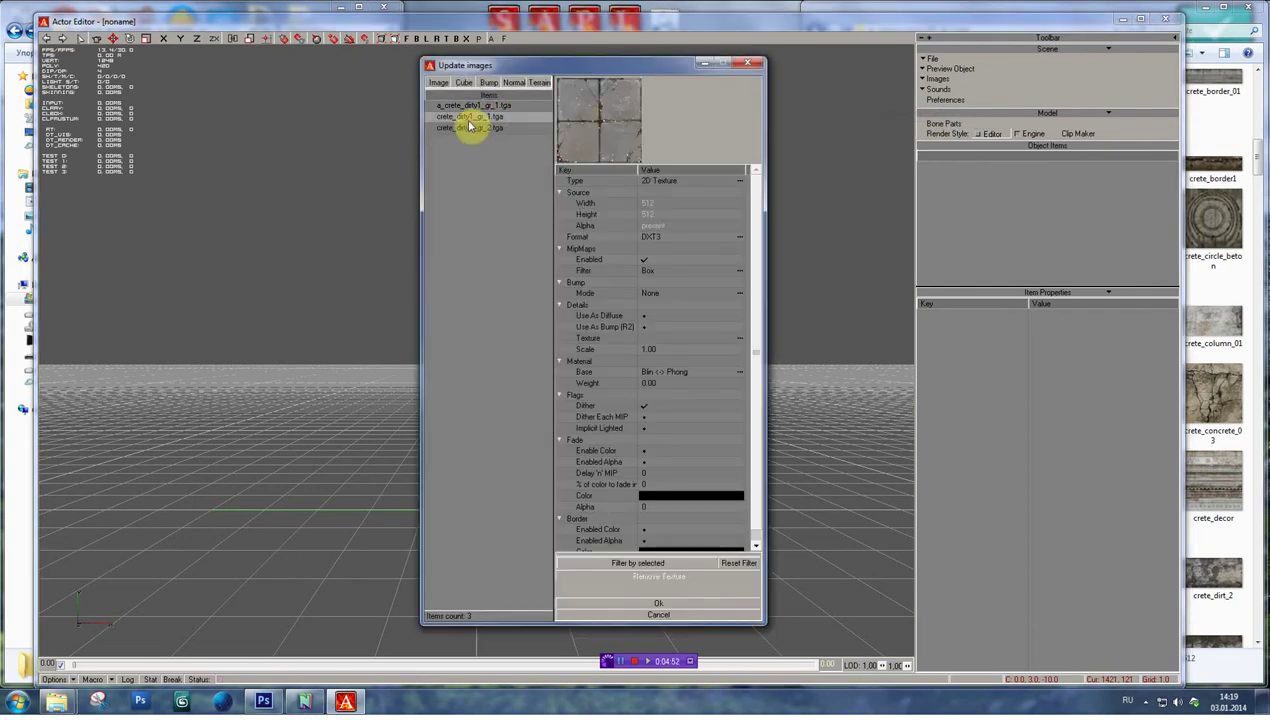
click(471, 128)
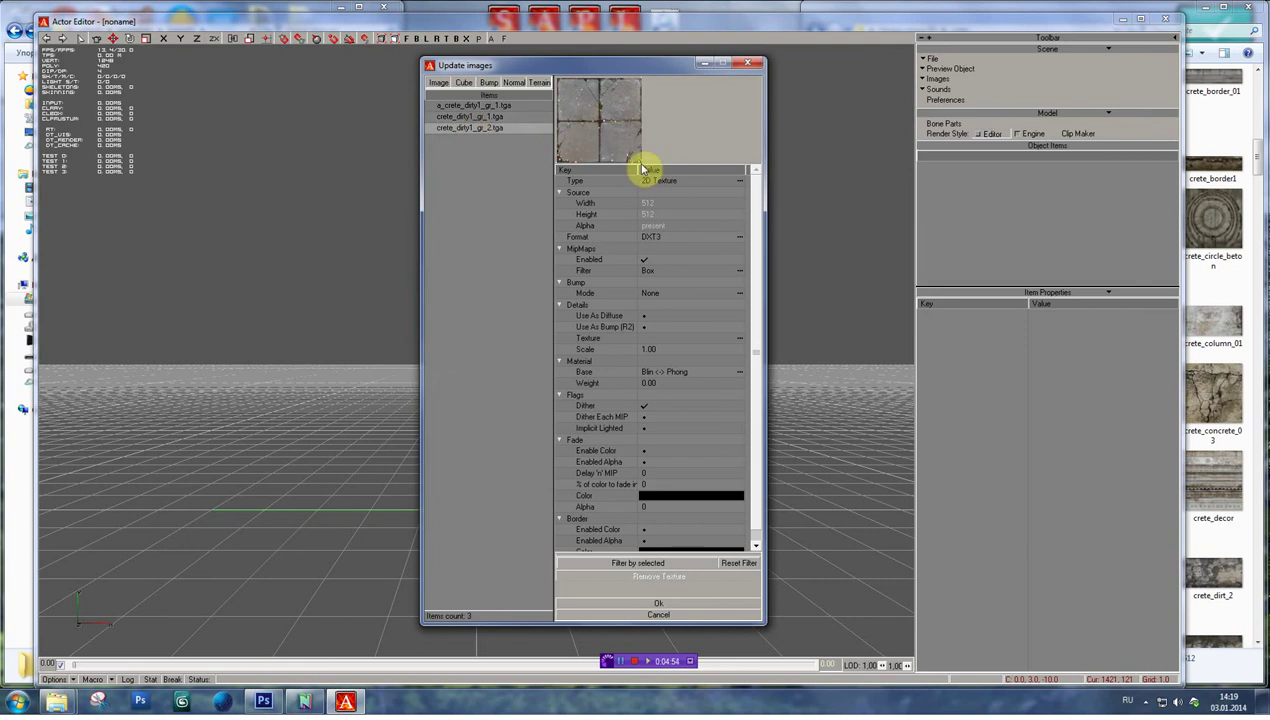
click(474, 117)
click(474, 128)
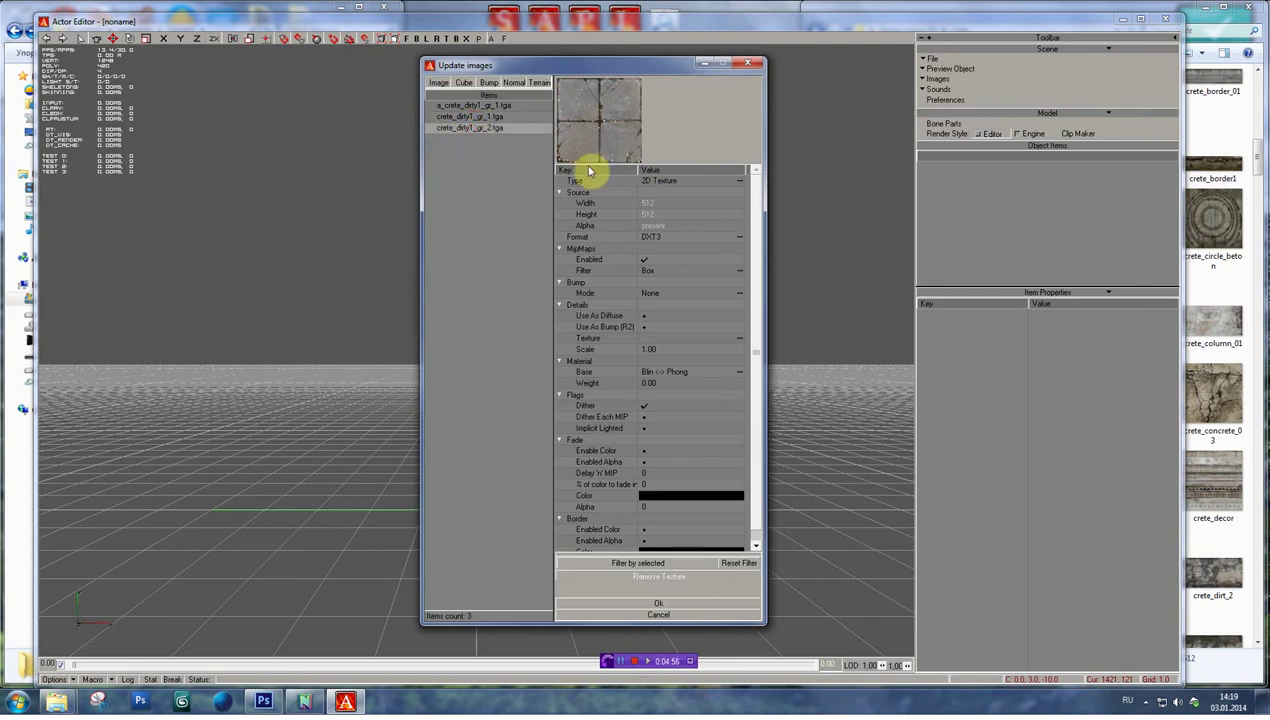
click(663, 406)
- Set the type of a_crete_dirty1_gr_1 to Normal Map and update the new textures
click(492, 106)
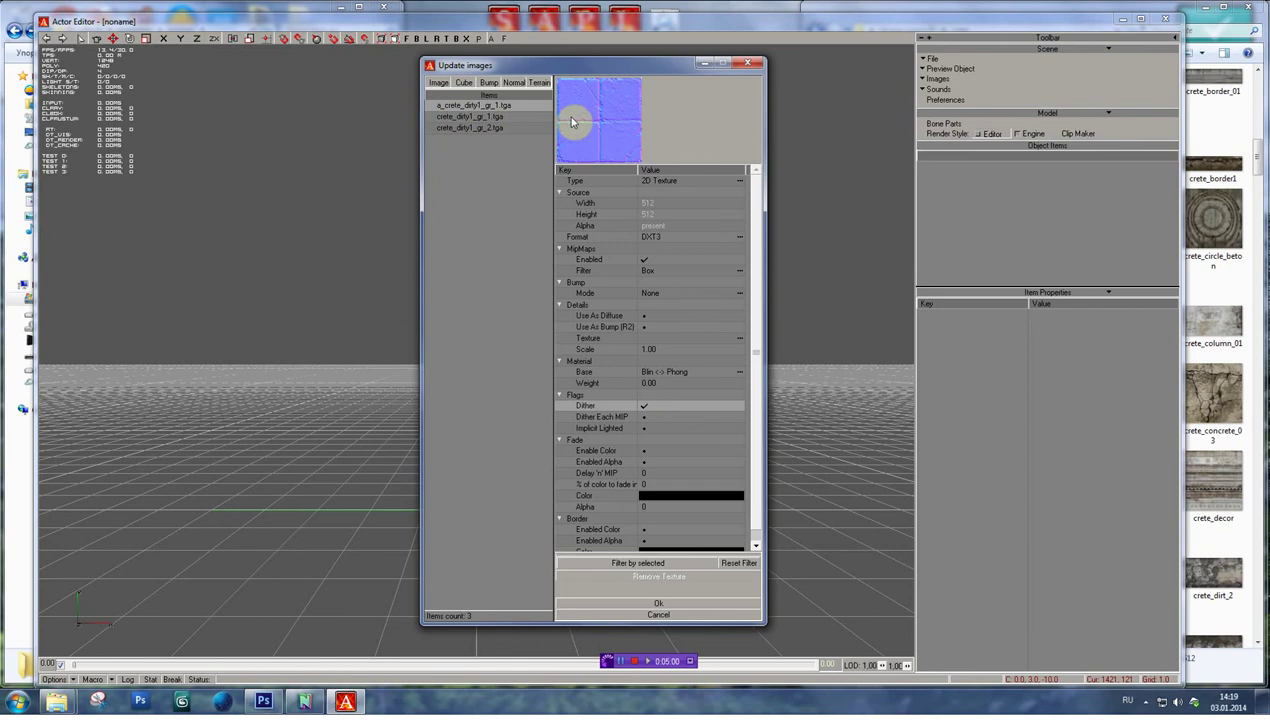
click(677, 182)
click(673, 182)
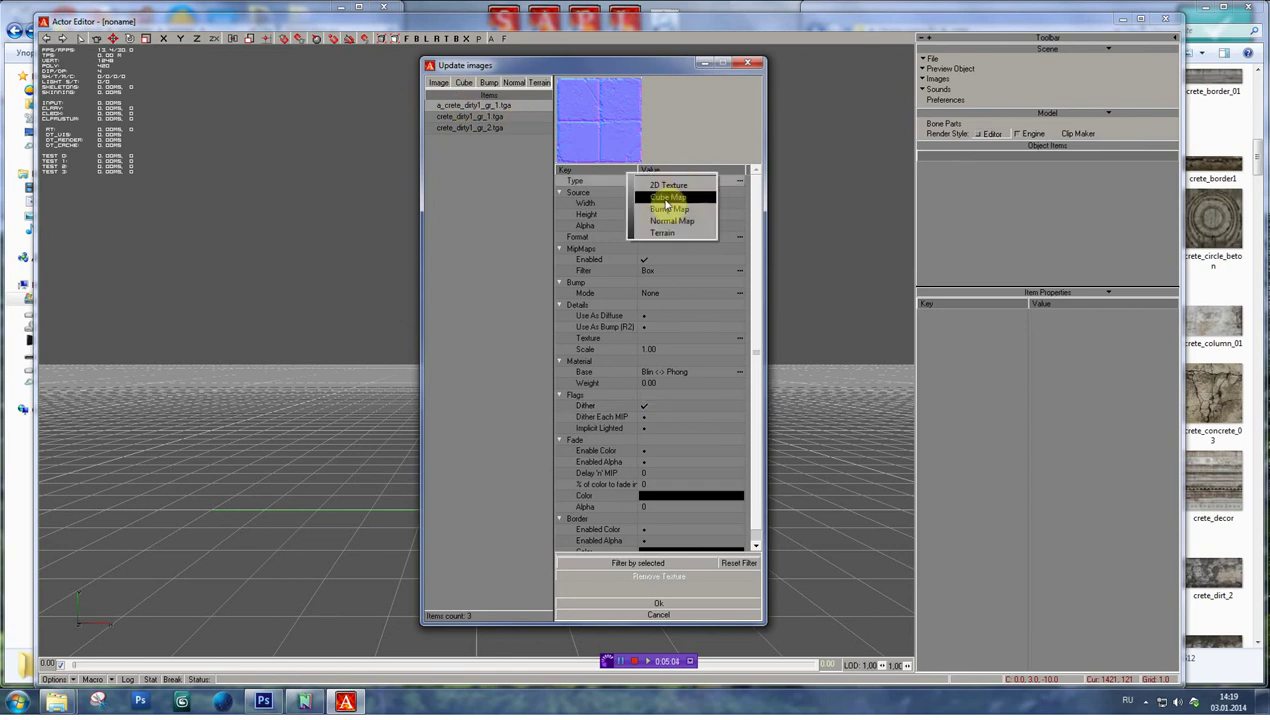
click(672, 227)
click(761, 395)
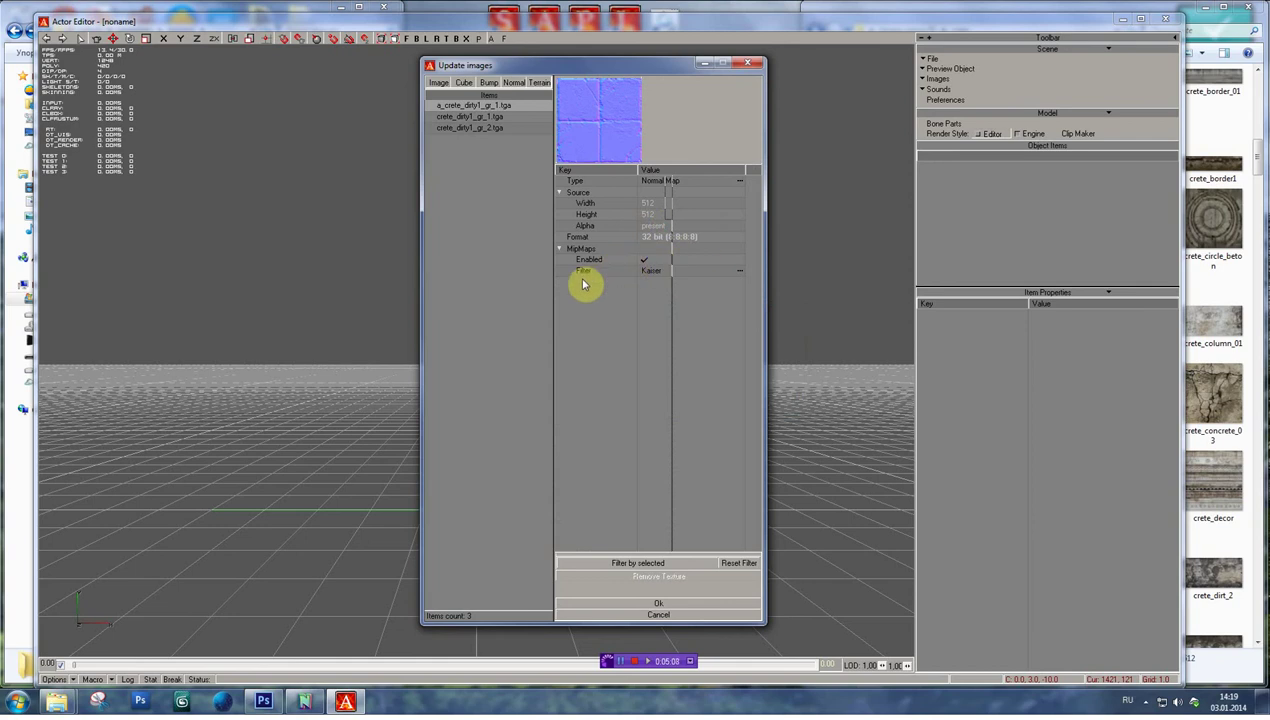
click(676, 604)
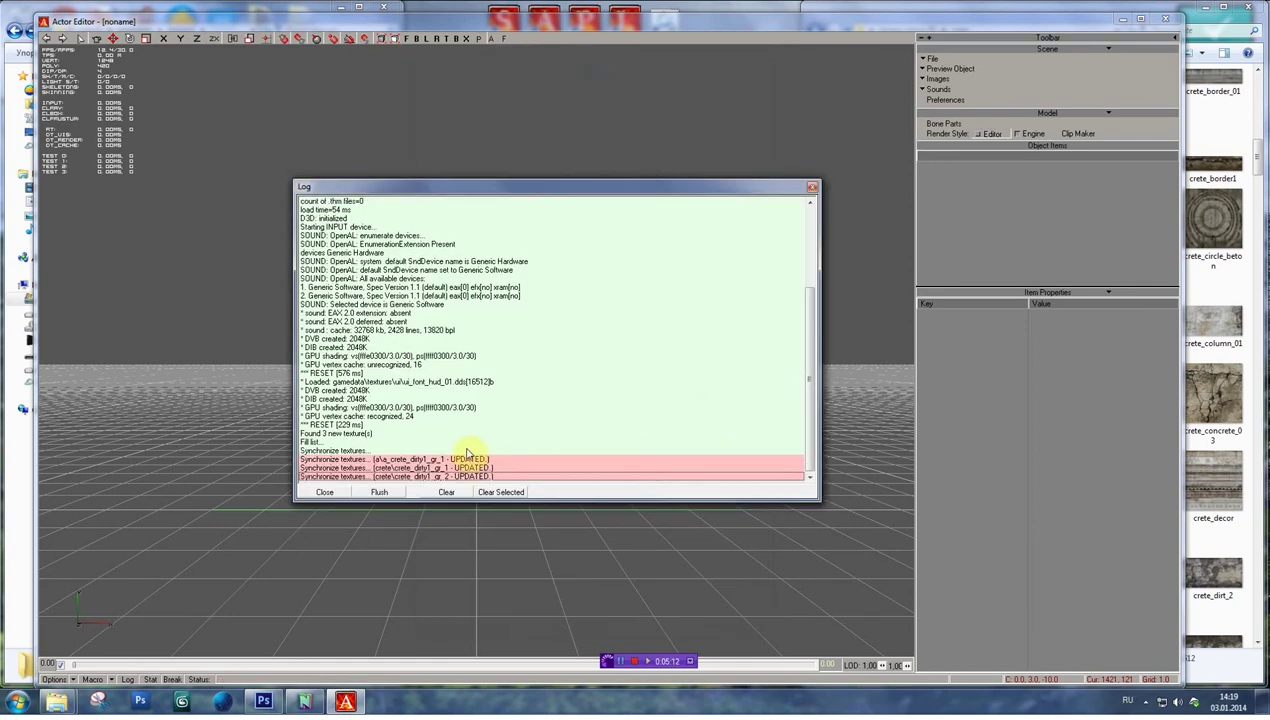
- Dismiss the log and inspect the textures in the a folder in the Image Editor, including the settings of a_crete_dirty1_gr_1
click(810, 192)
click(938, 78)
click(927, 85)
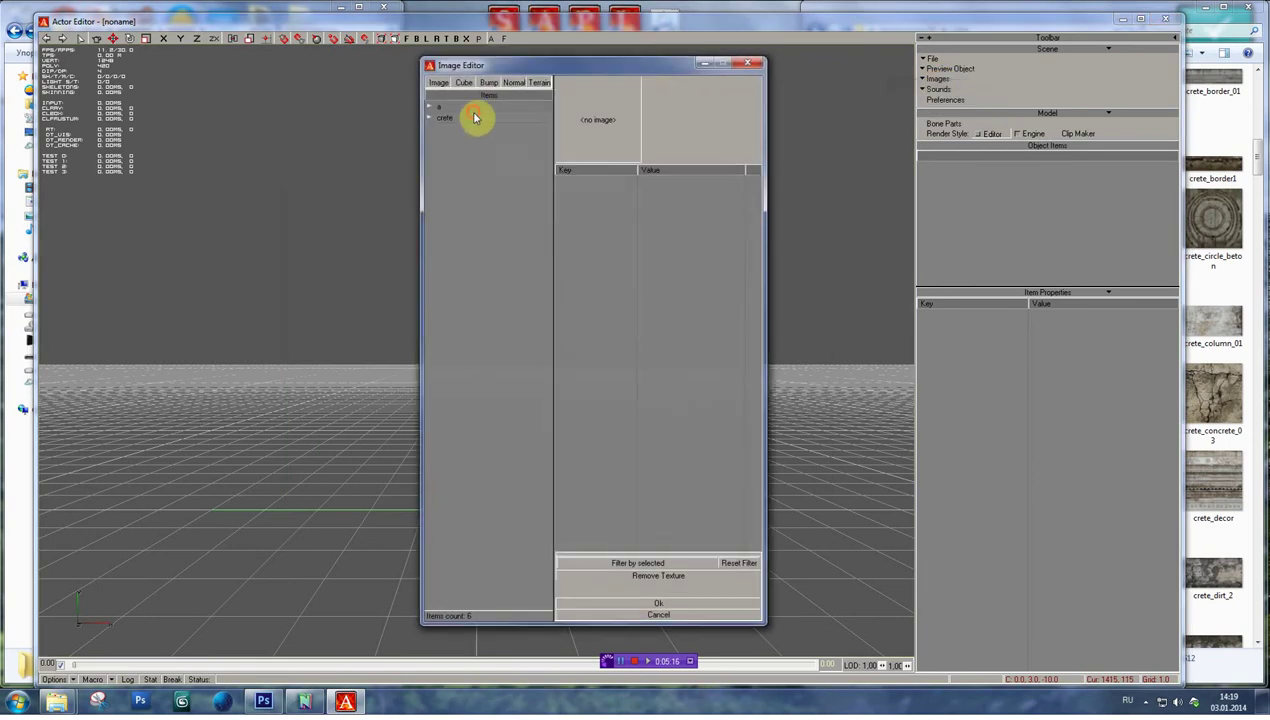
click(432, 107)
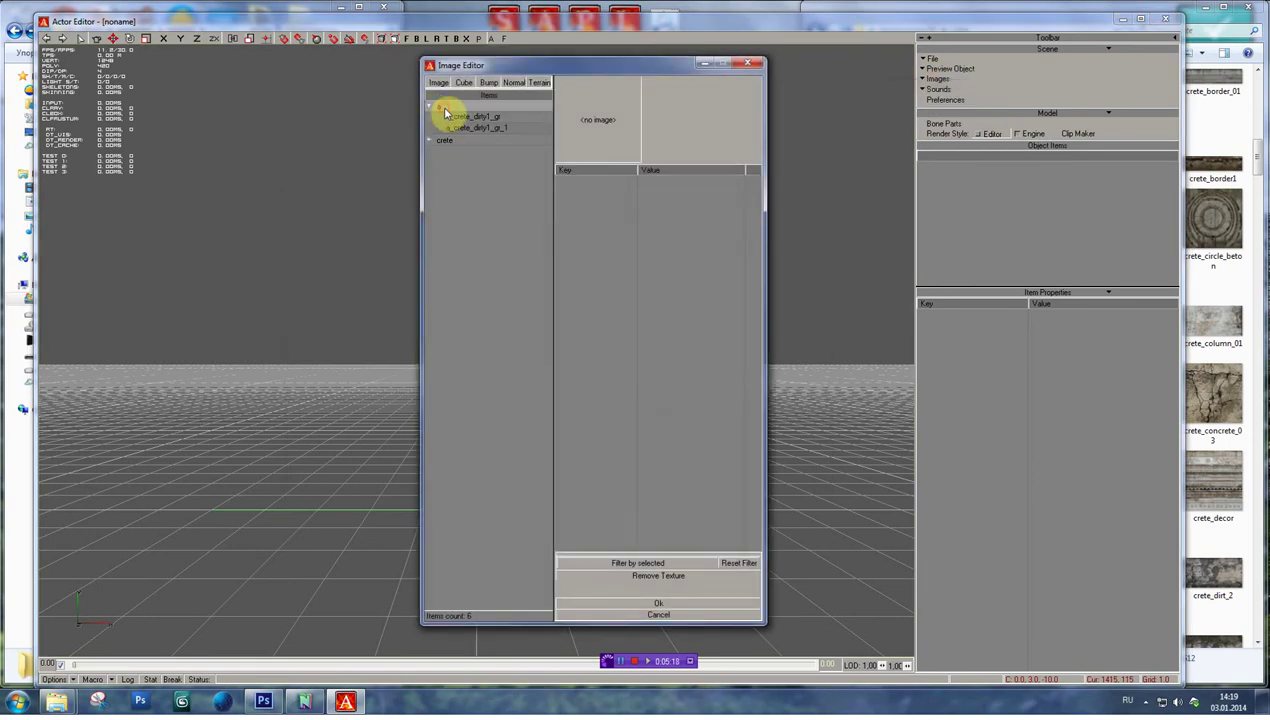
click(482, 118)
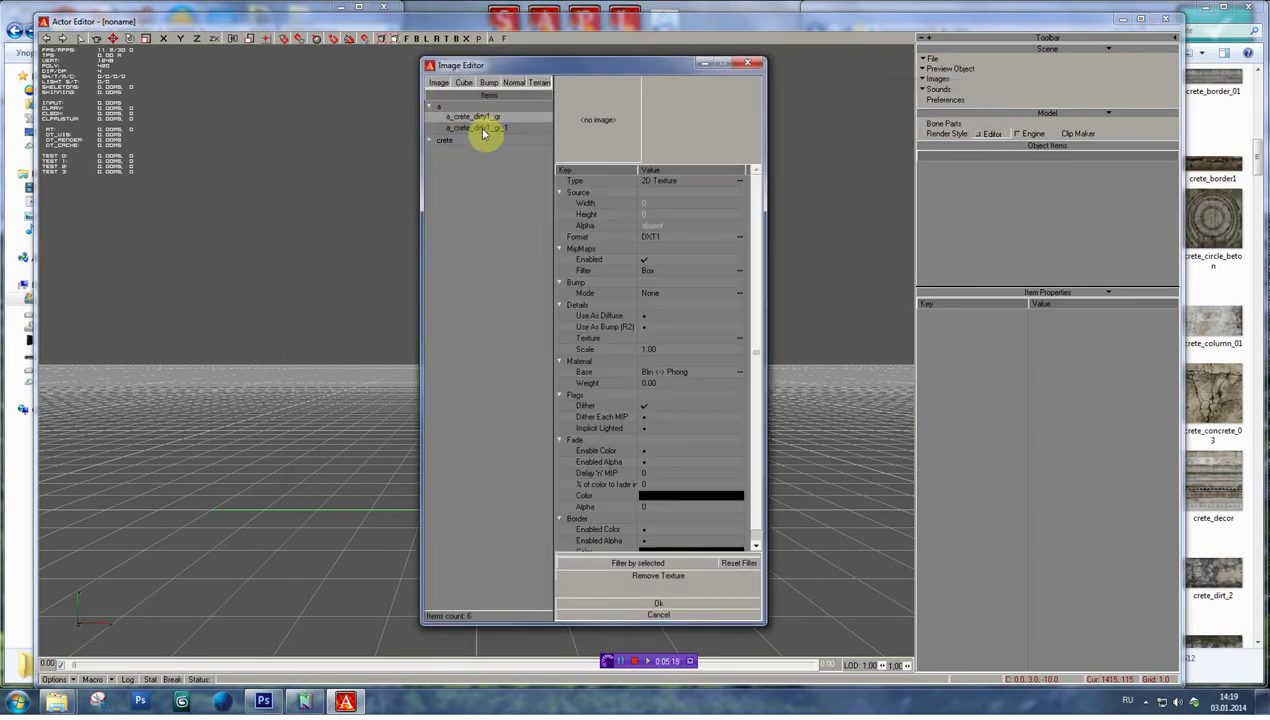
click(482, 129)
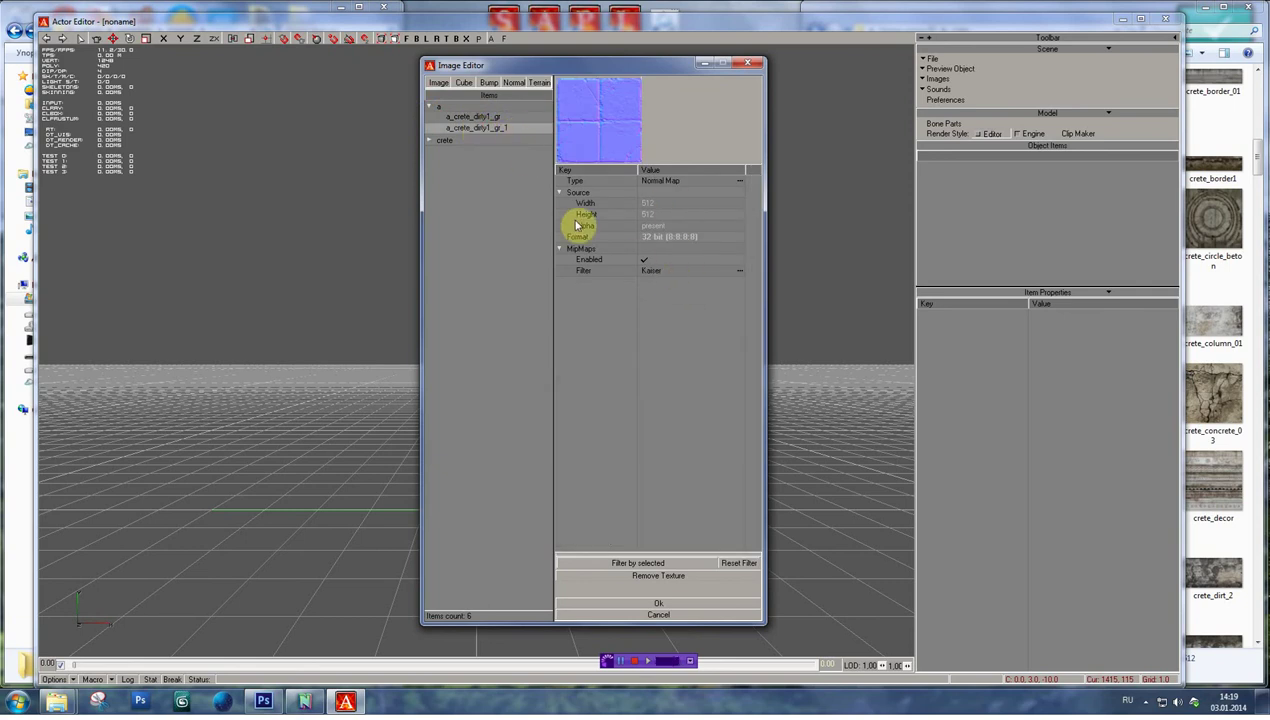
click(446, 142)
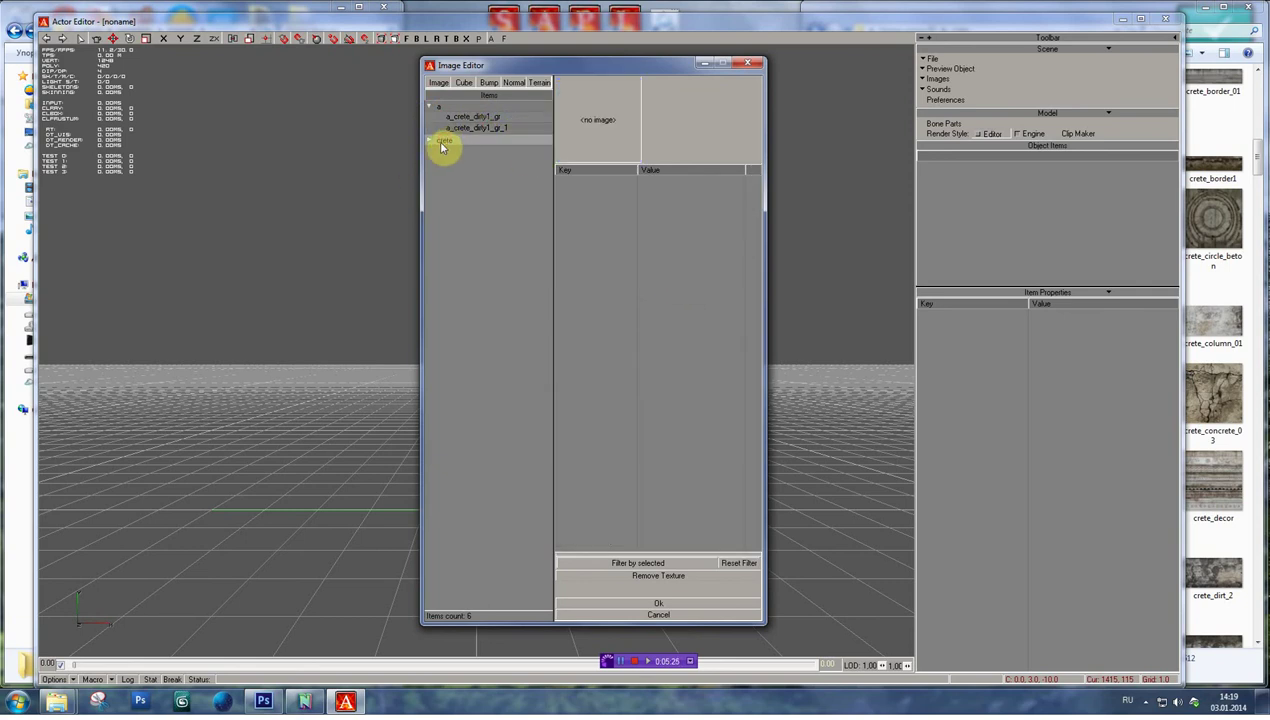
click(658, 603)
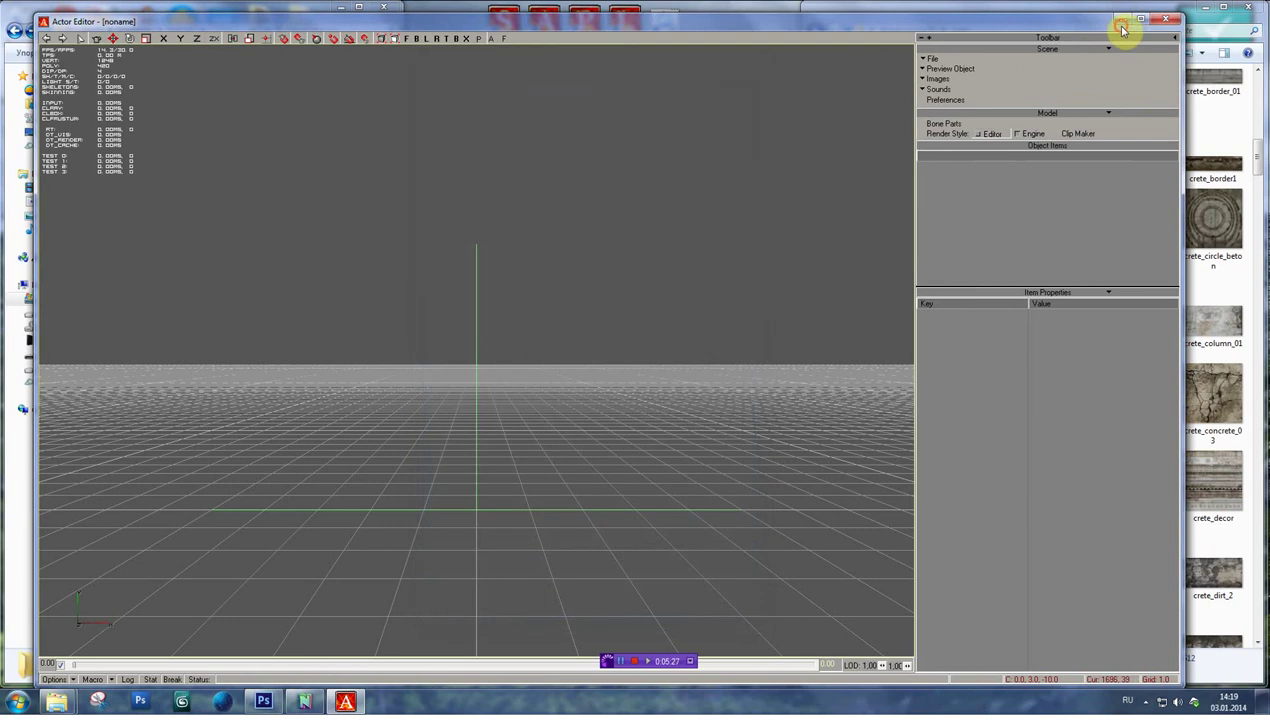
- Switch back to Photoshop and paint the original slab texture over the whole normal map with a 174 px History Brush
click(1121, 20)
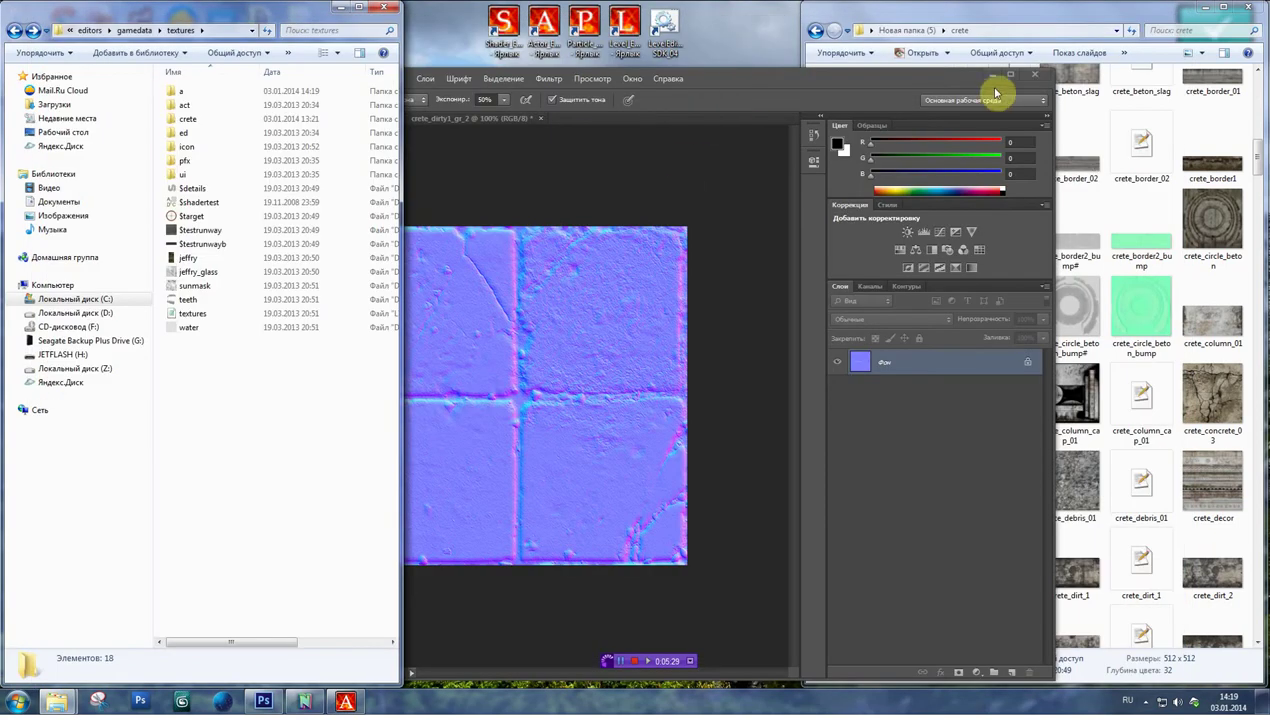
click(960, 82)
click(1010, 75)
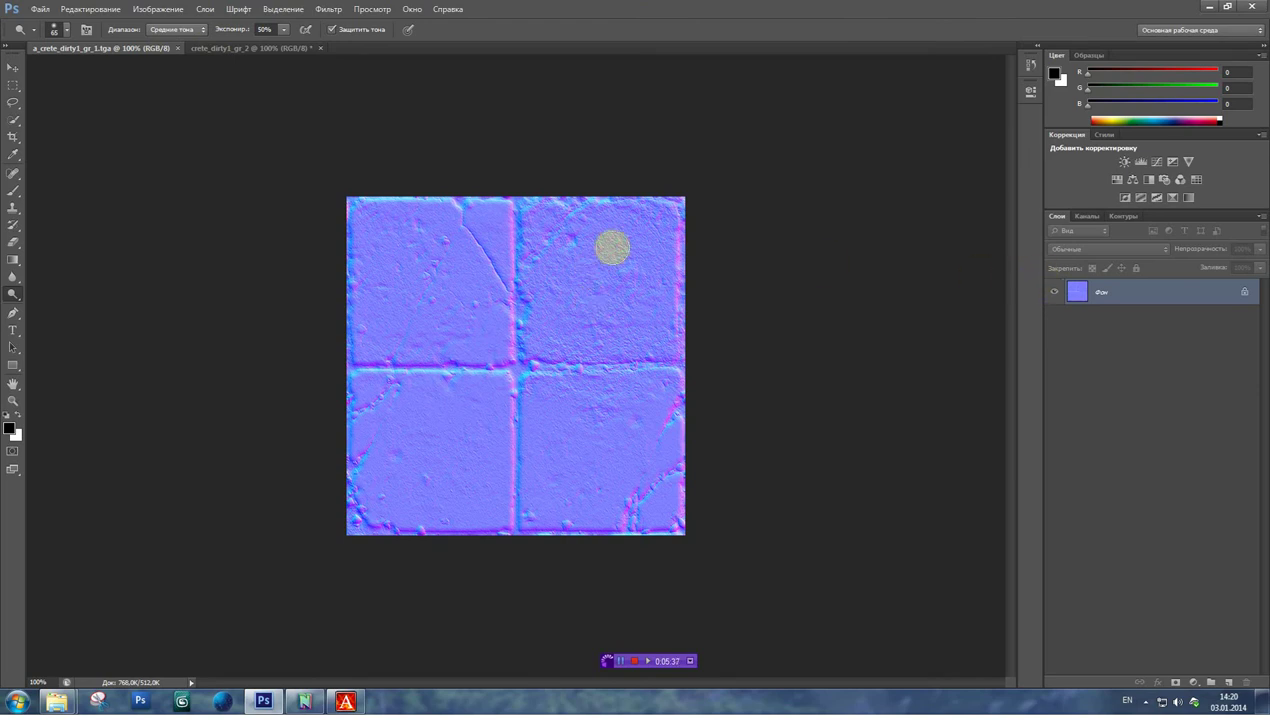
click(13, 229)
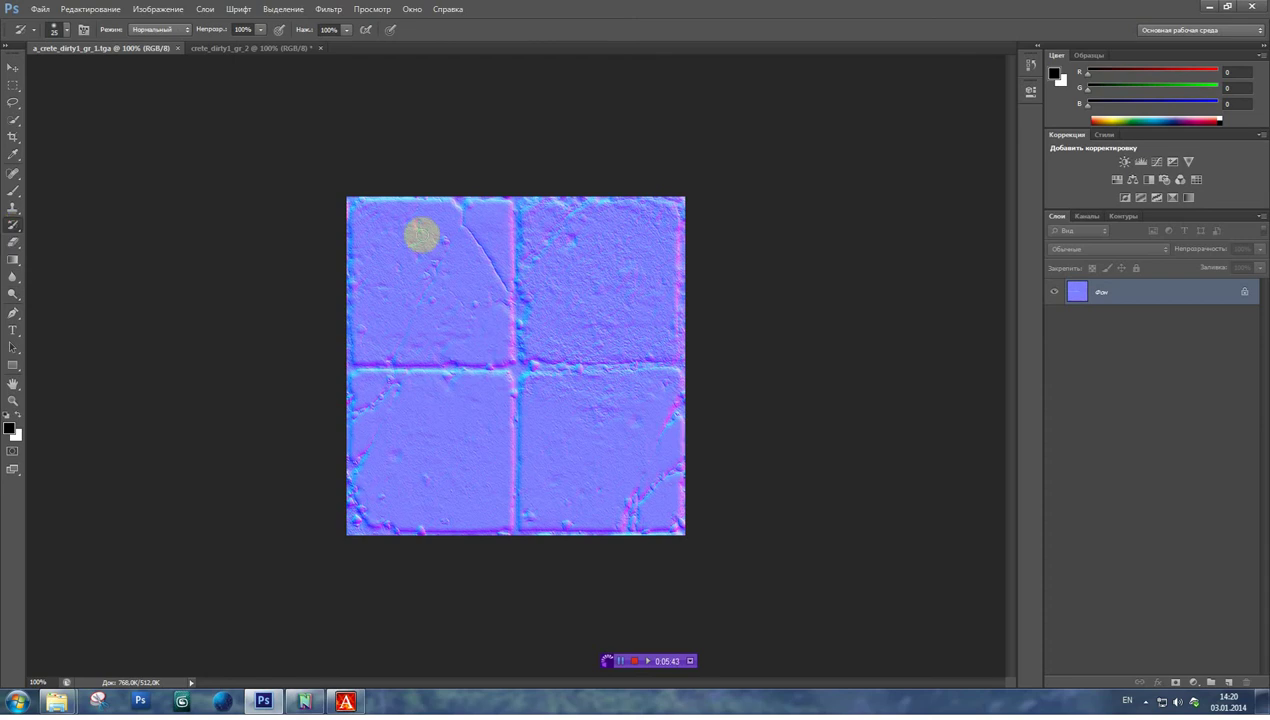
right_click(414, 228)
drag(445, 260, 517, 260)
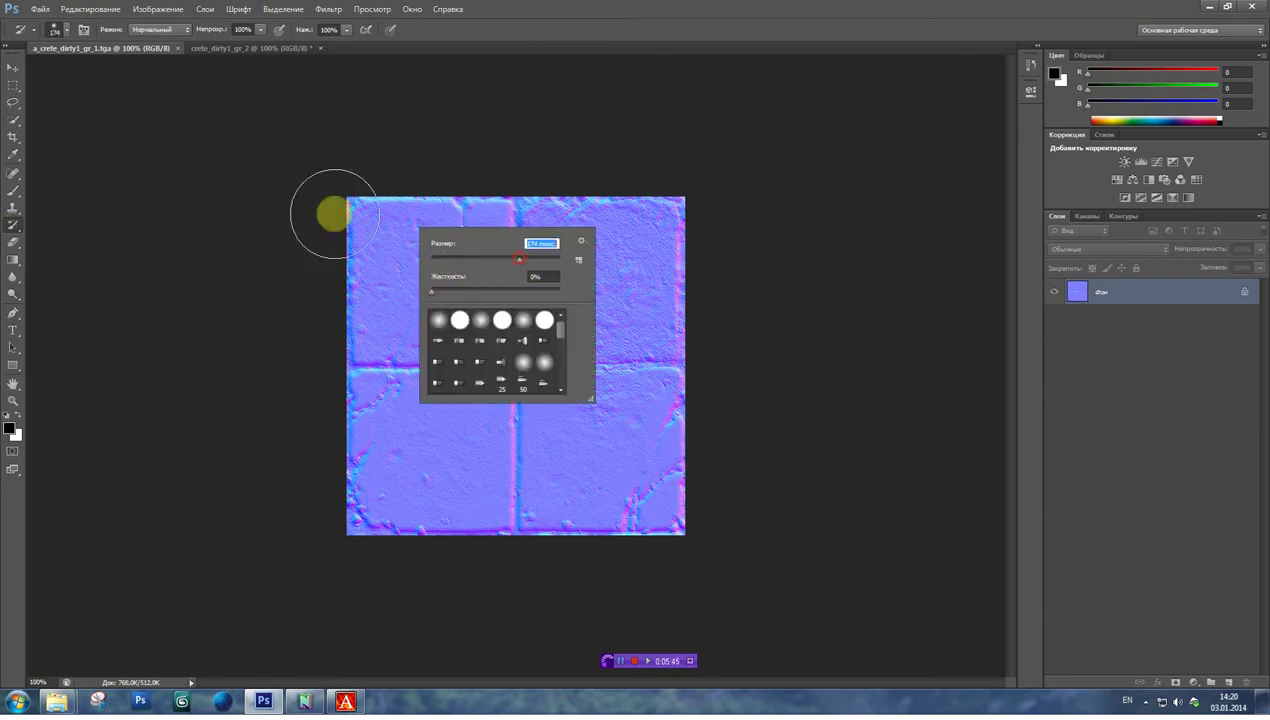
mouse_move(283, 227)
mouse_down()
mouse_move(640, 237)
mouse_move(615, 346)
mouse_move(213, 499)
mouse_up()
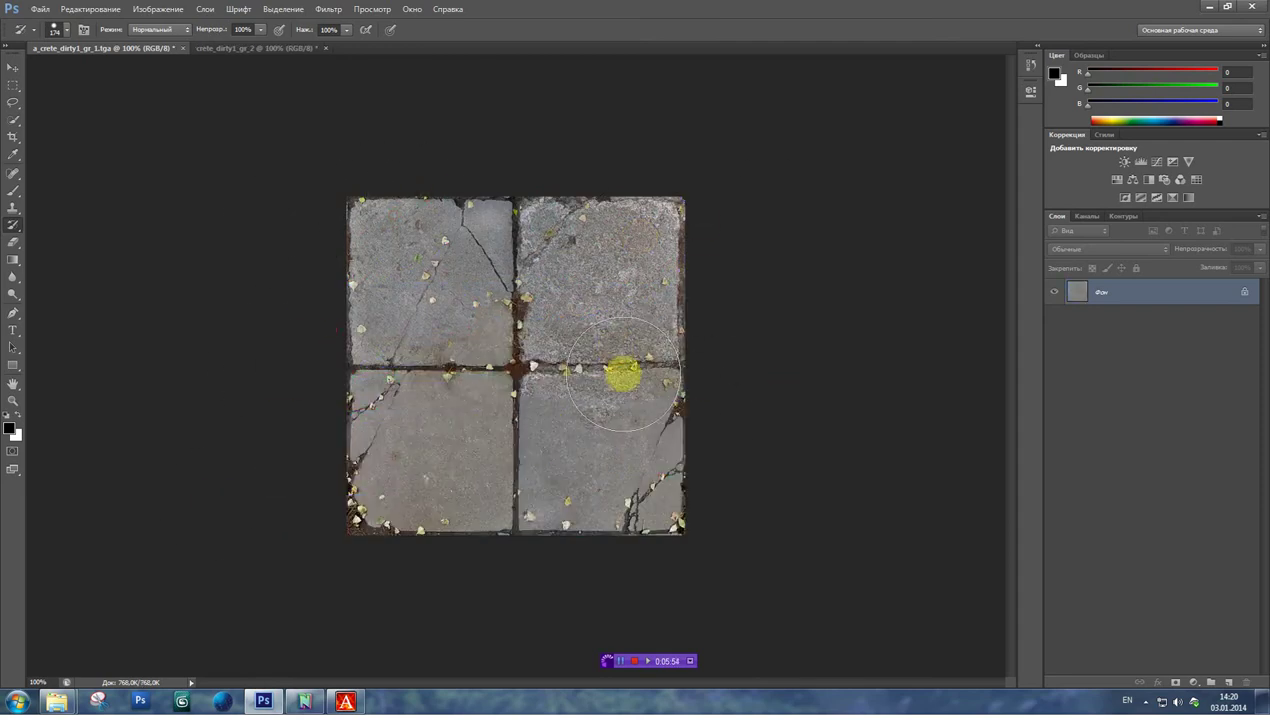
- Convert the restored slab texture to grayscale tones with the Black & White (Черно-белое) adjustment
click(170, 14)
mouse_move(172, 43)
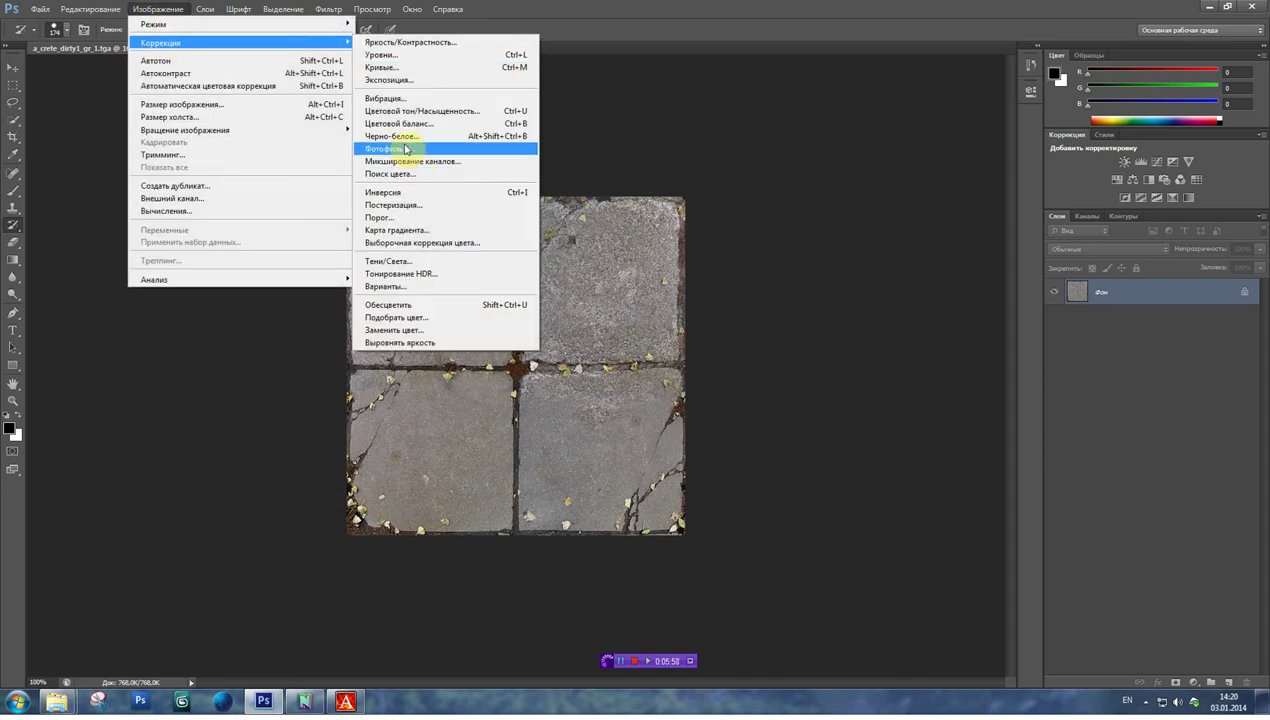
click(395, 136)
click(1014, 285)
drag(843, 286, 845, 286)
click(1001, 240)
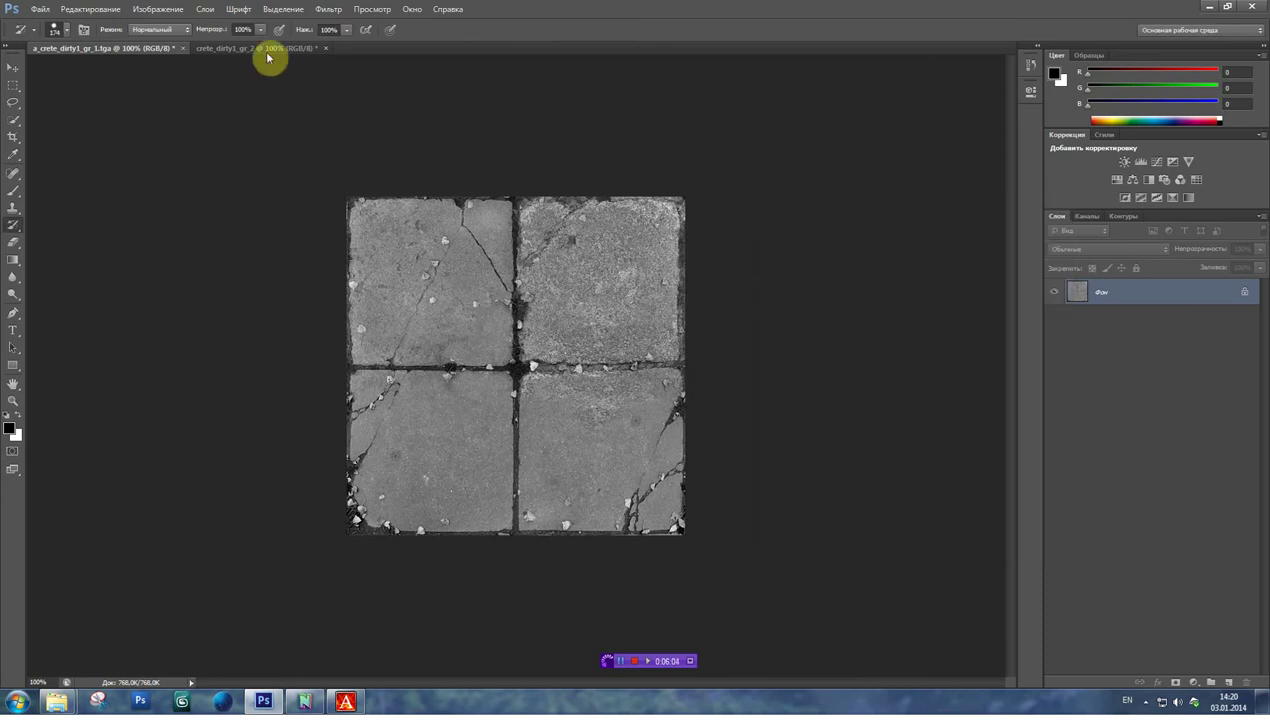
- Lower the contrast of the grayscale slab texture to -50 with the Brightness/Contrast (Яркость/Контрастность) adjustment
click(152, 12)
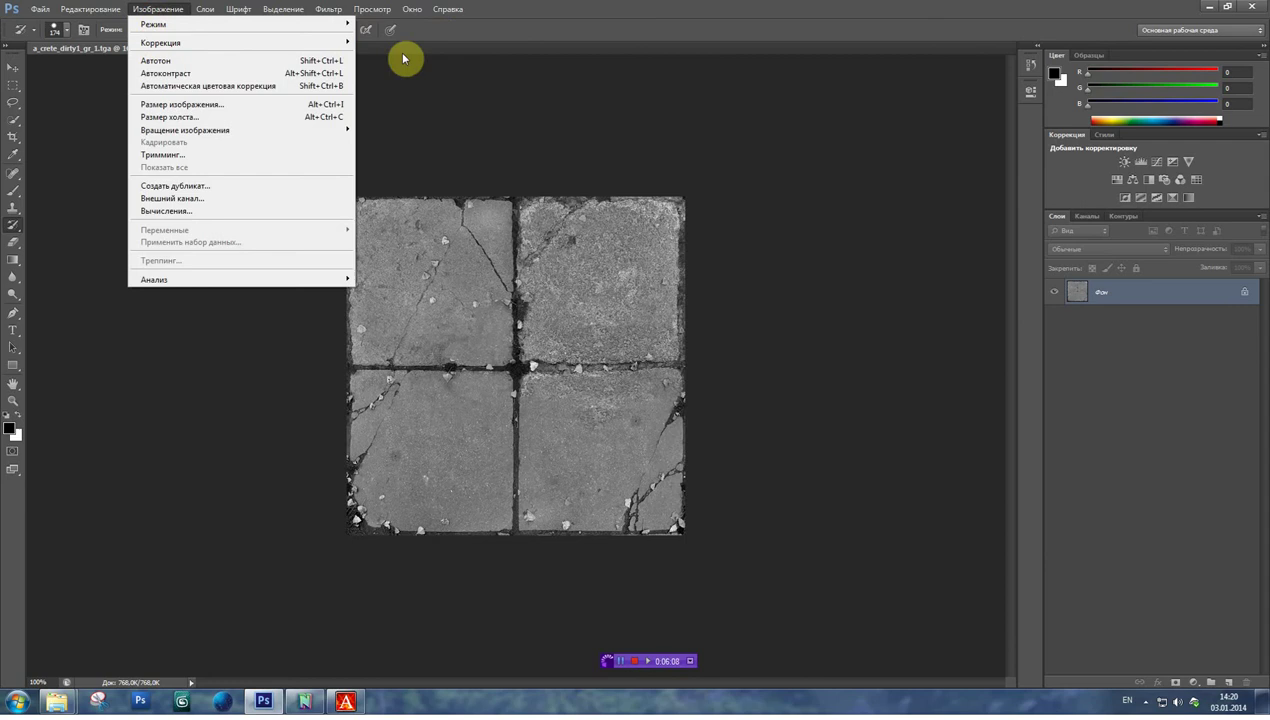
mouse_move(345, 43)
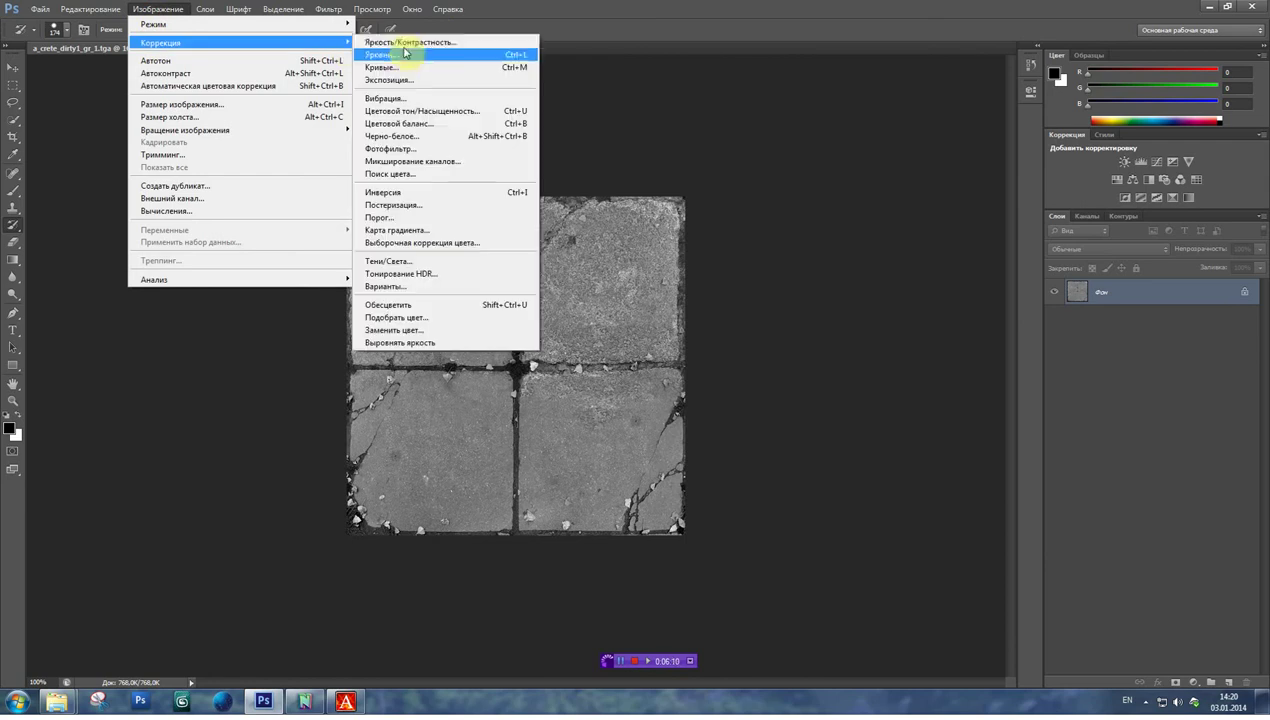
click(404, 44)
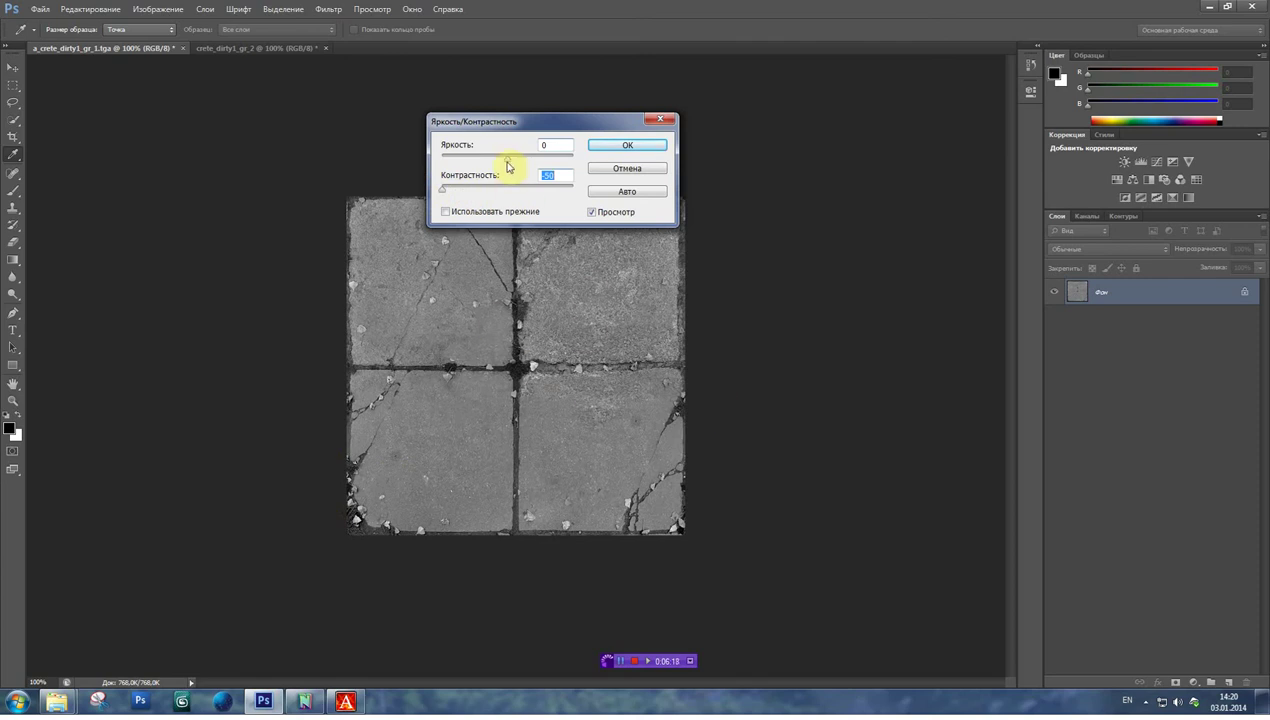
drag(482, 165, 508, 165)
key(Down)
click(628, 146)
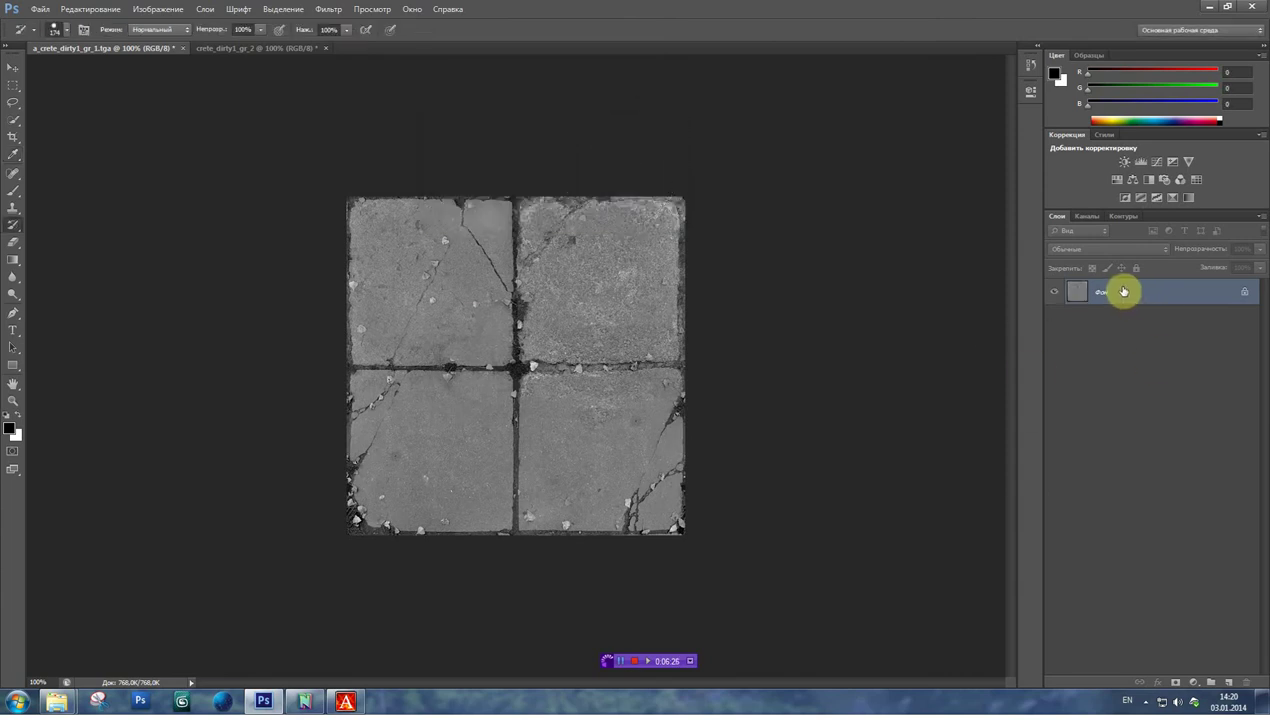
- Check the texture's channels and duplicate the Фон layer
click(1094, 217)
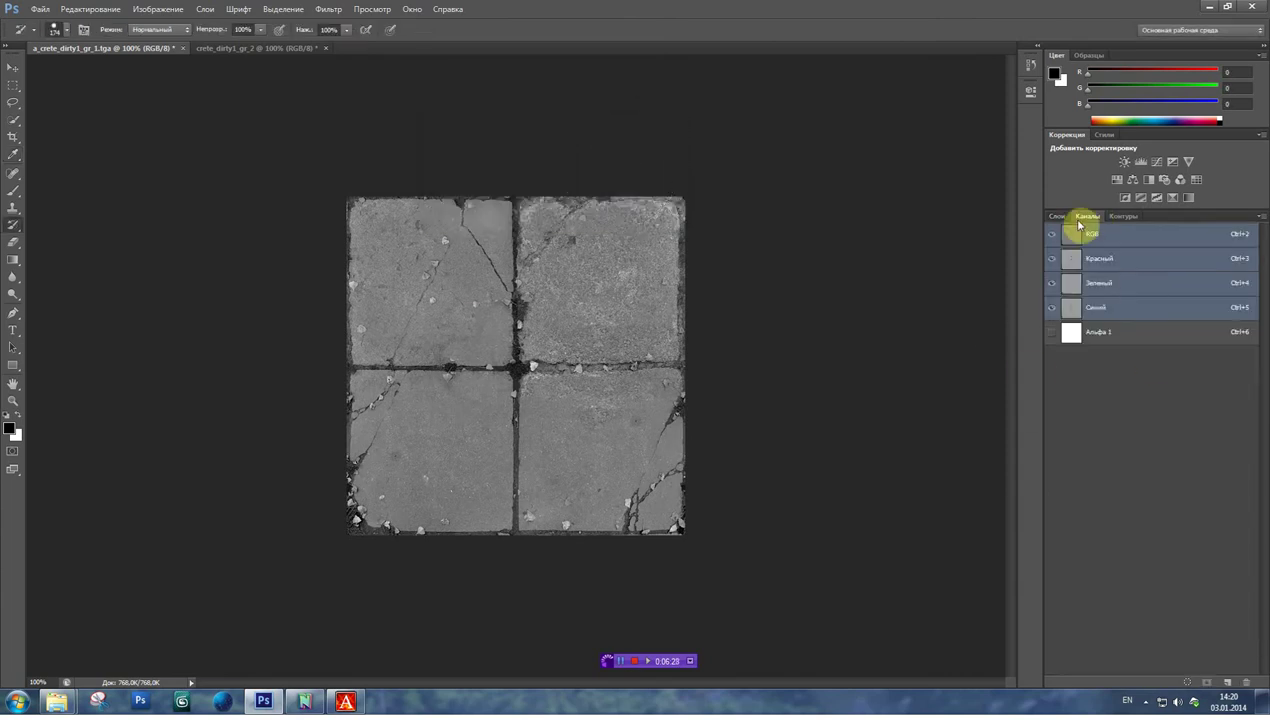
click(1059, 217)
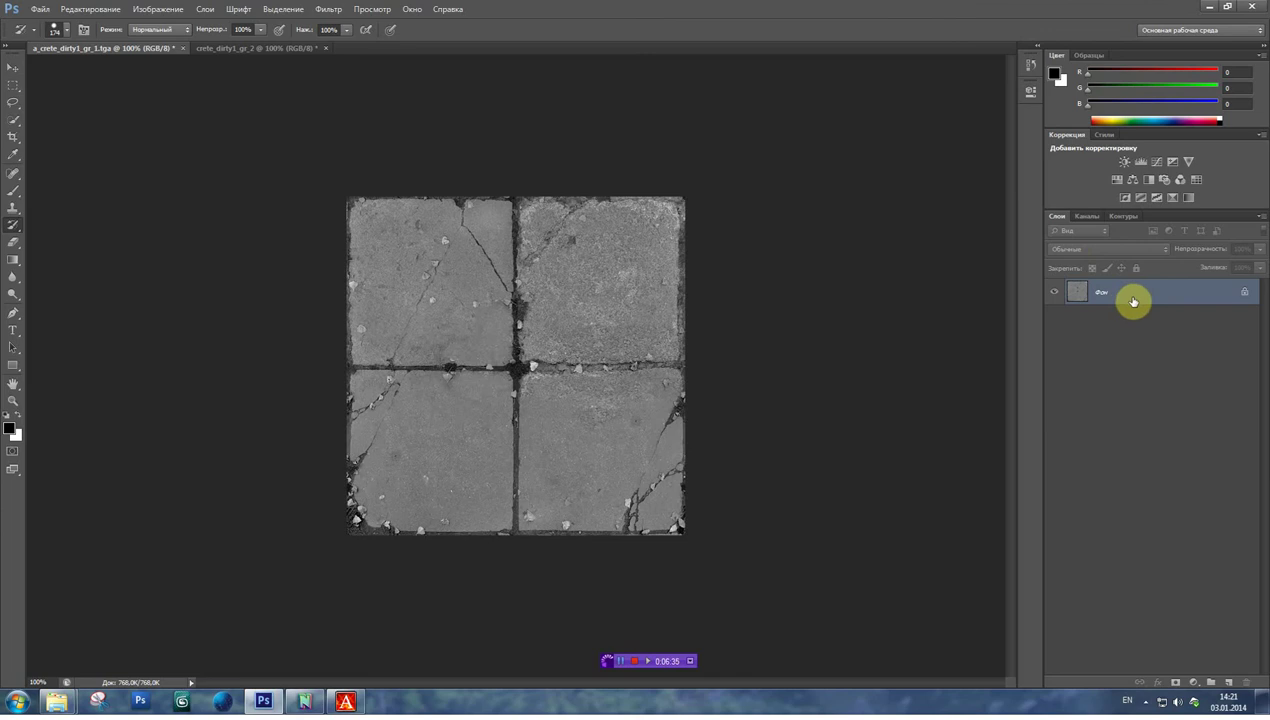
drag(1133, 296, 1228, 682)
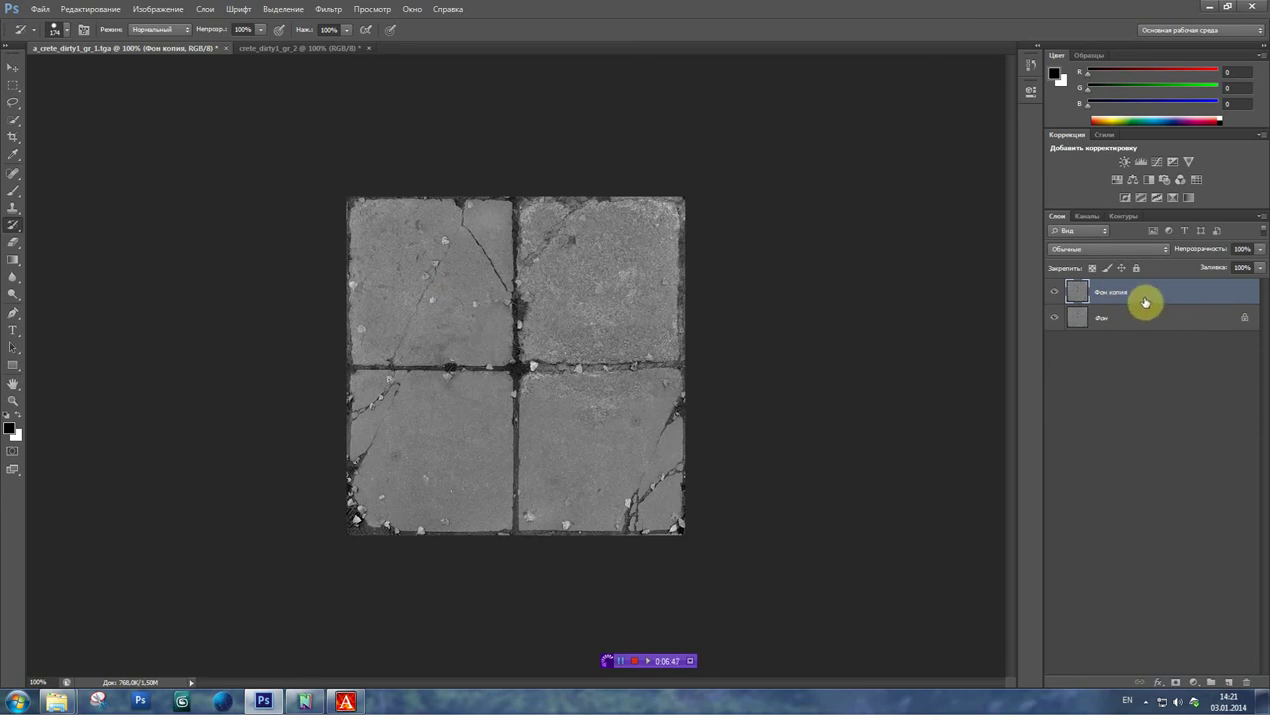
- Darken the duplicated layer with Levels (Уровни), using a midtone input of 0.32 and a white output of 110
key(ctrl+l)
drag(637, 150, 836, 168)
drag(870, 329, 797, 327)
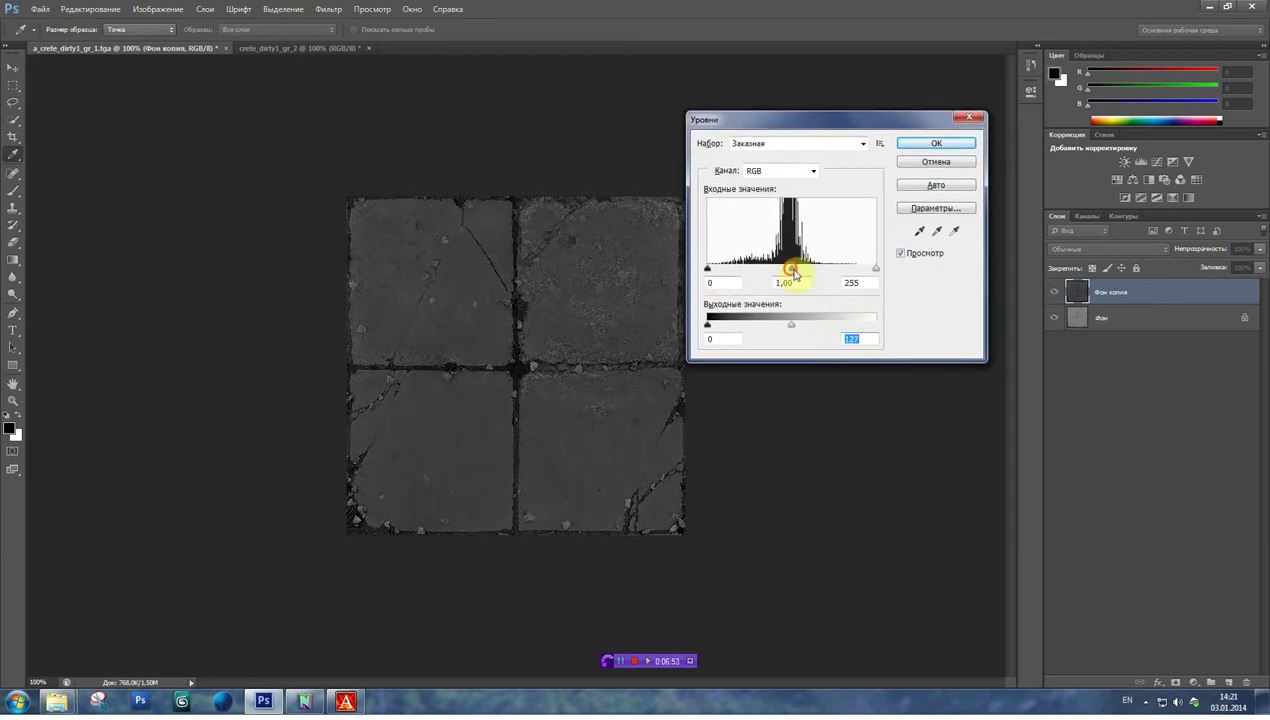
drag(806, 275, 842, 268)
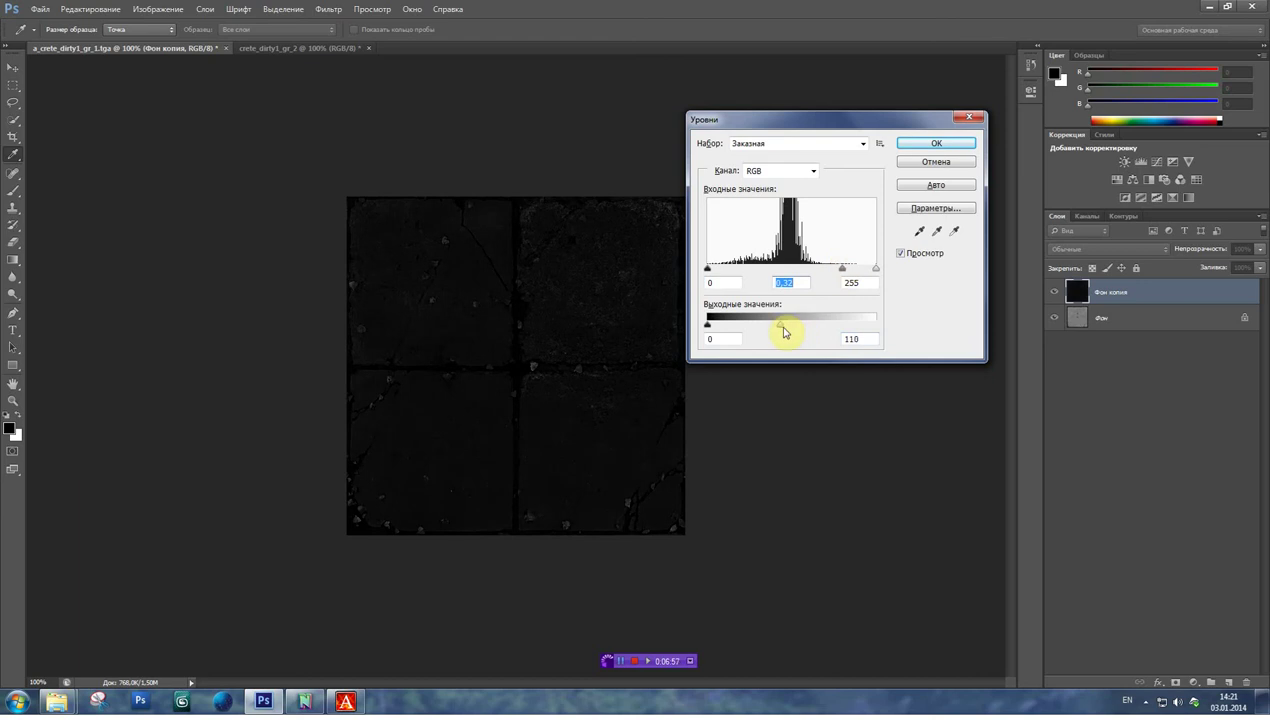
click(921, 143)
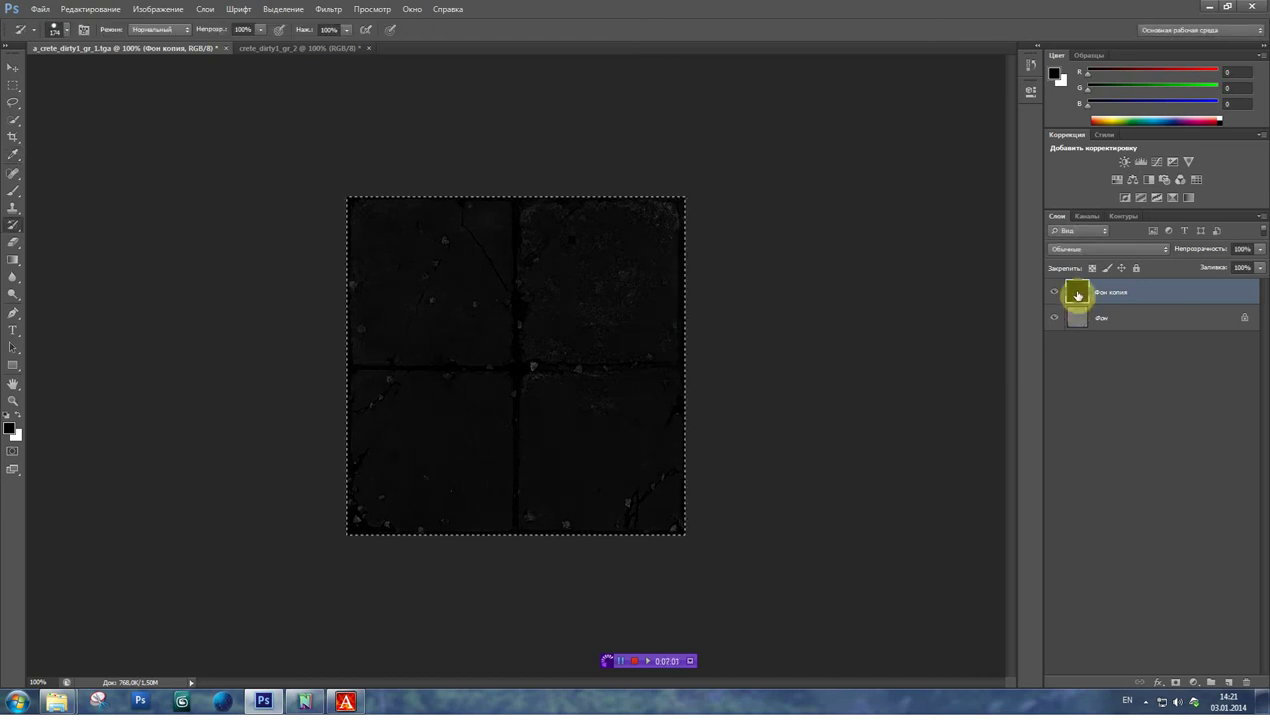
- Copy the whole darkened layer and paste it into the Альфа 1 channel
click(1105, 316)
click(1088, 218)
click(1124, 337)
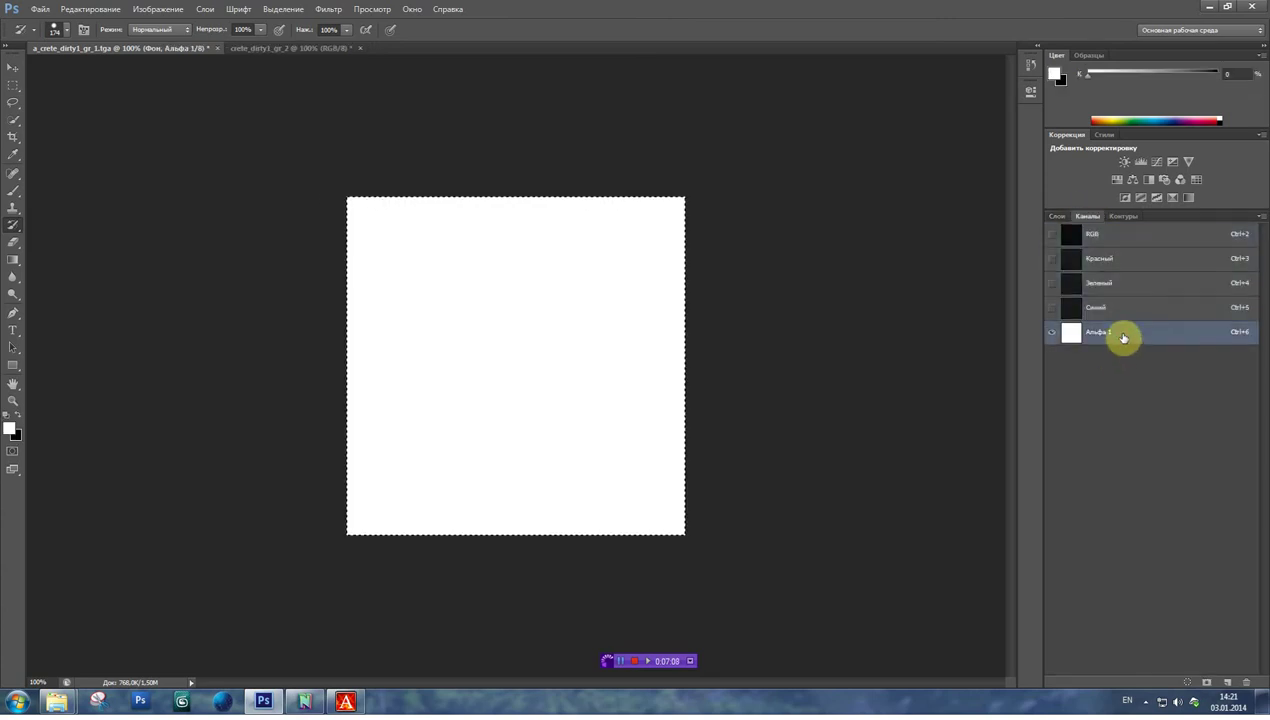
key(ctrl+v)
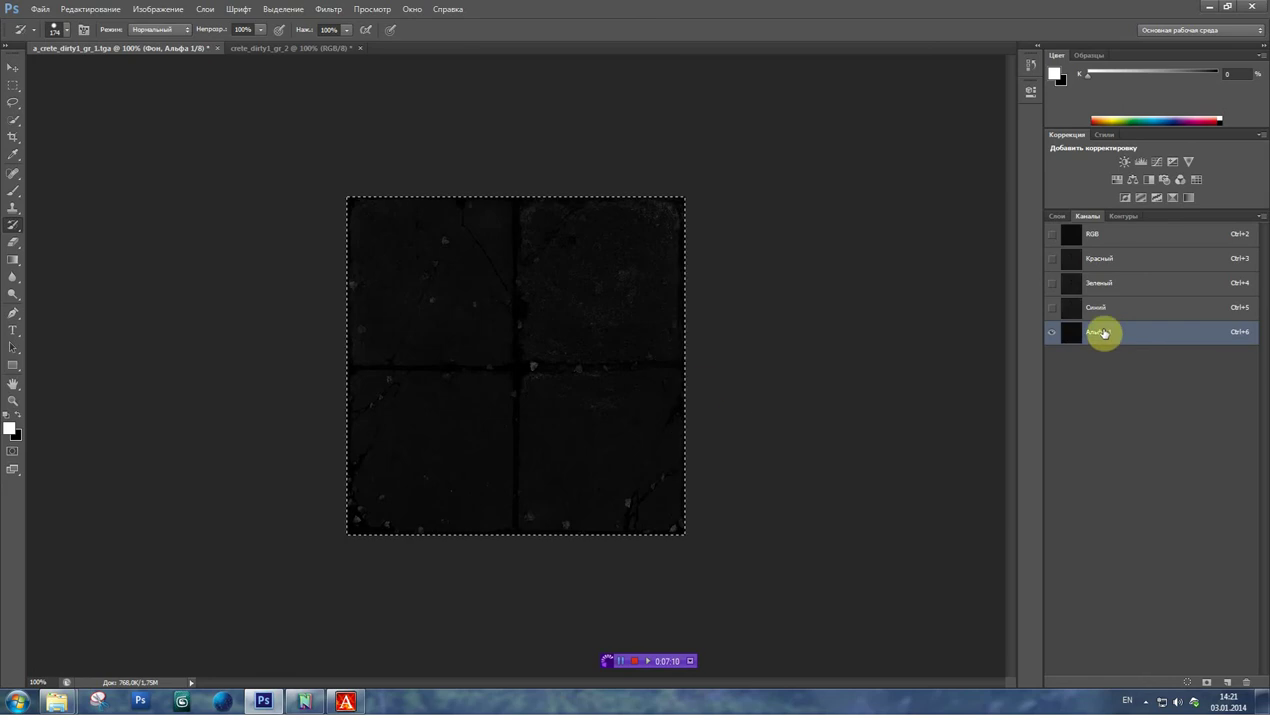
- Return to the RGB composite and delete the Фон копия layer
click(1120, 226)
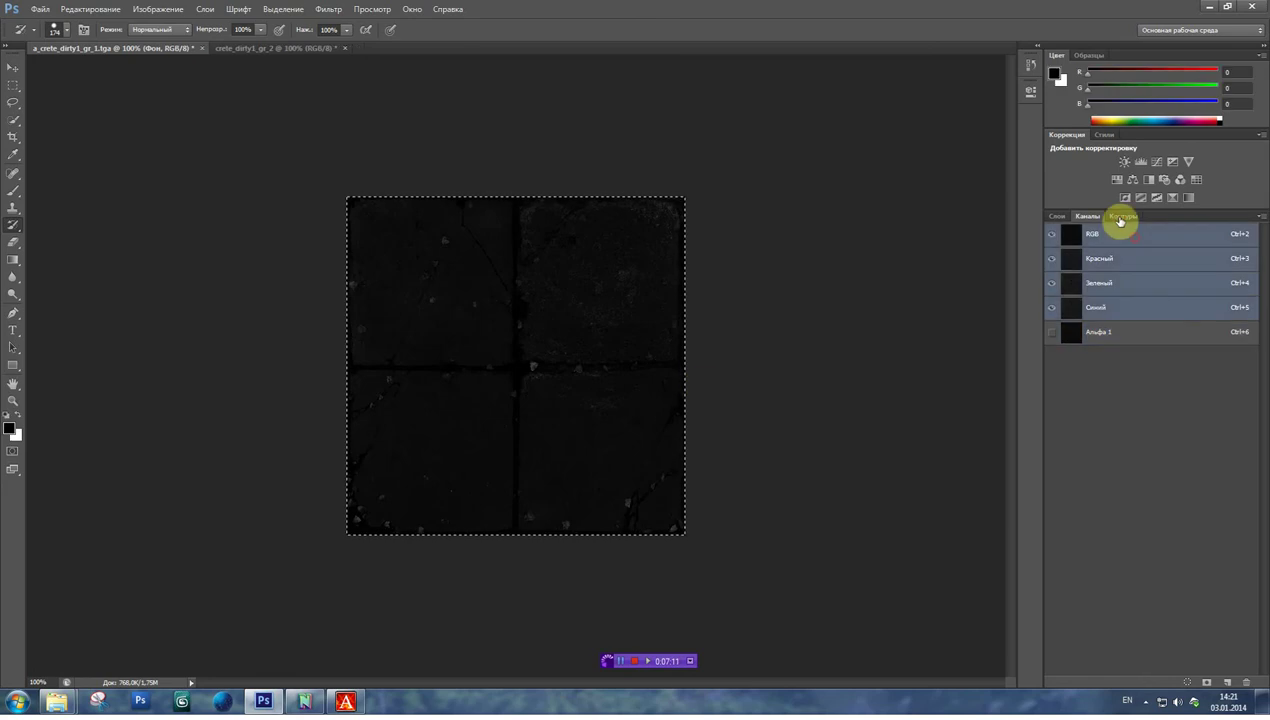
click(1056, 217)
click(1109, 289)
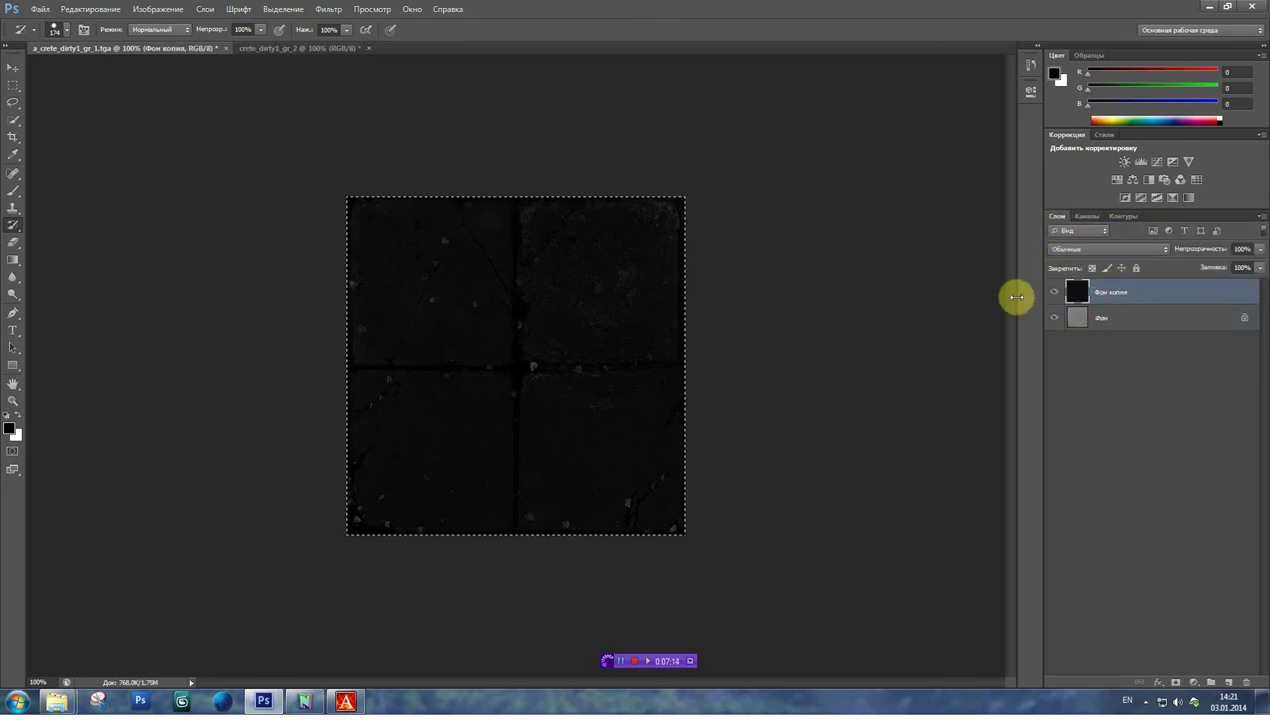
drag(1105, 292, 1244, 680)
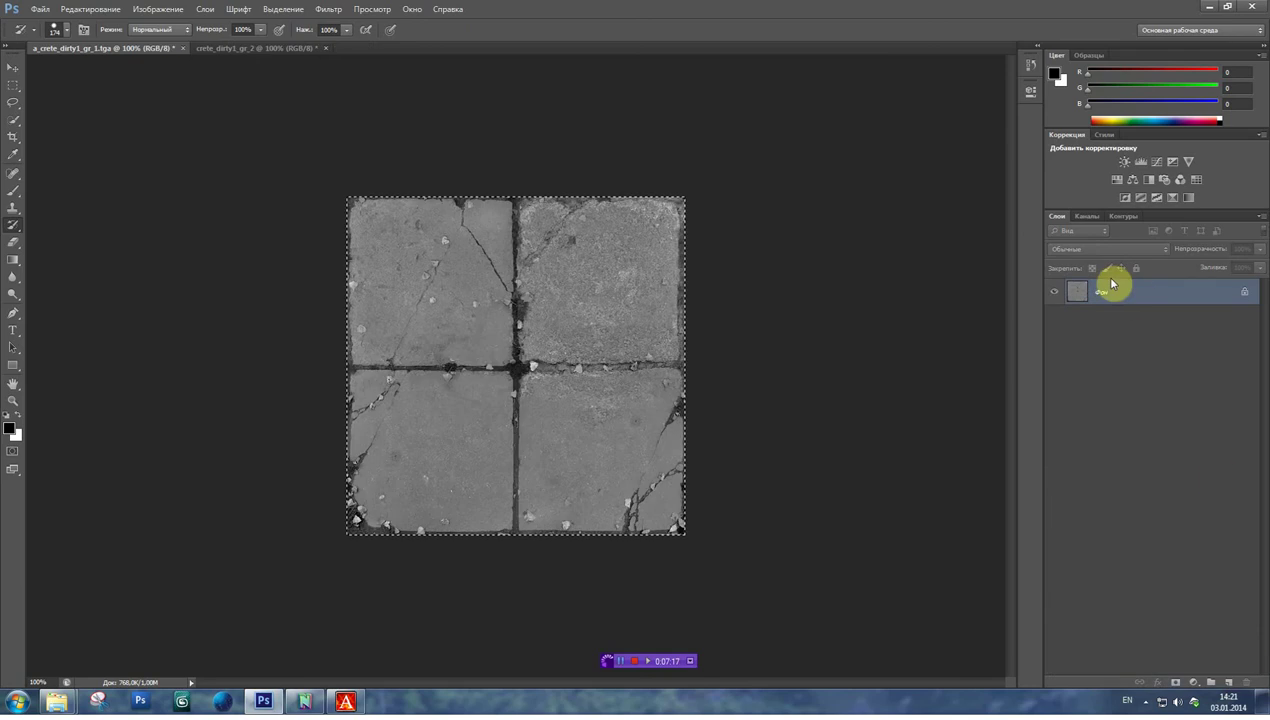
- Clear the selection, check the contents of the Альфа 1 channel and return to the RGB composite
click(1096, 217)
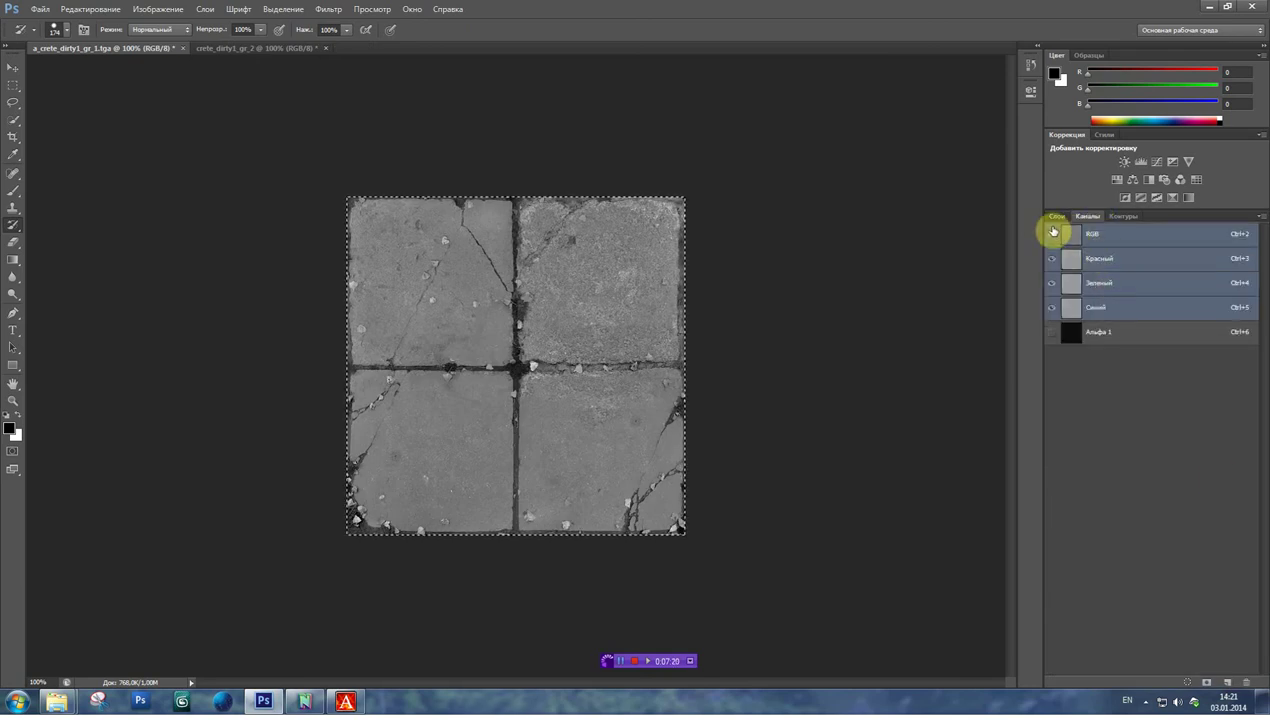
click(965, 225)
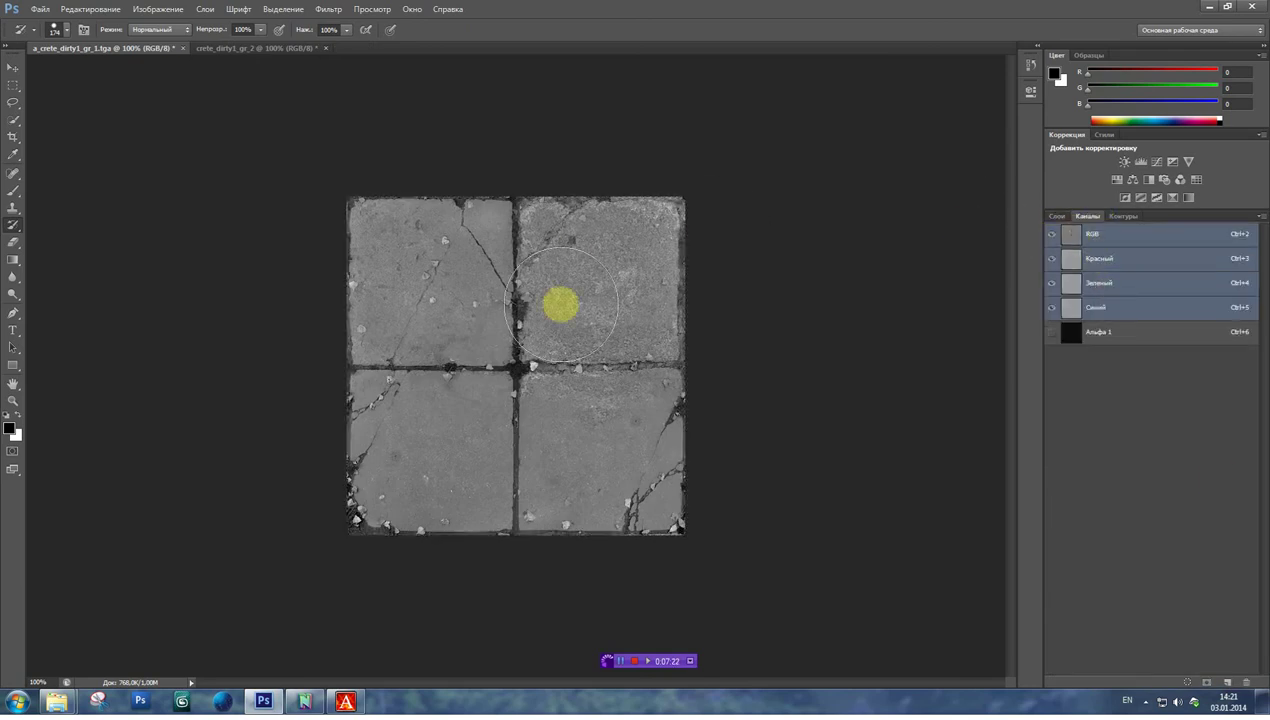
click(1100, 332)
key(x)
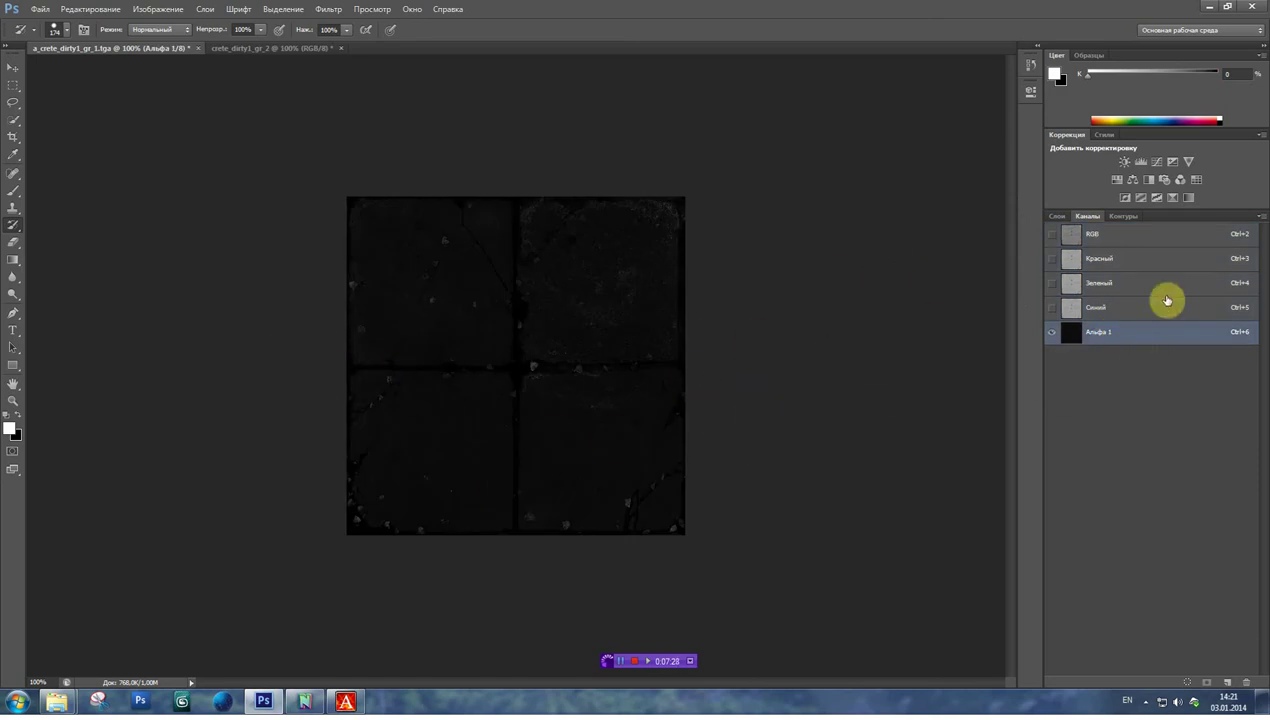
click(1110, 234)
click(1057, 218)
- Save the texture in the import folder as the 32-bit Targa file crete_dirty1_gr_1_bump with its alpha channel
key(ctrl+shift+s)
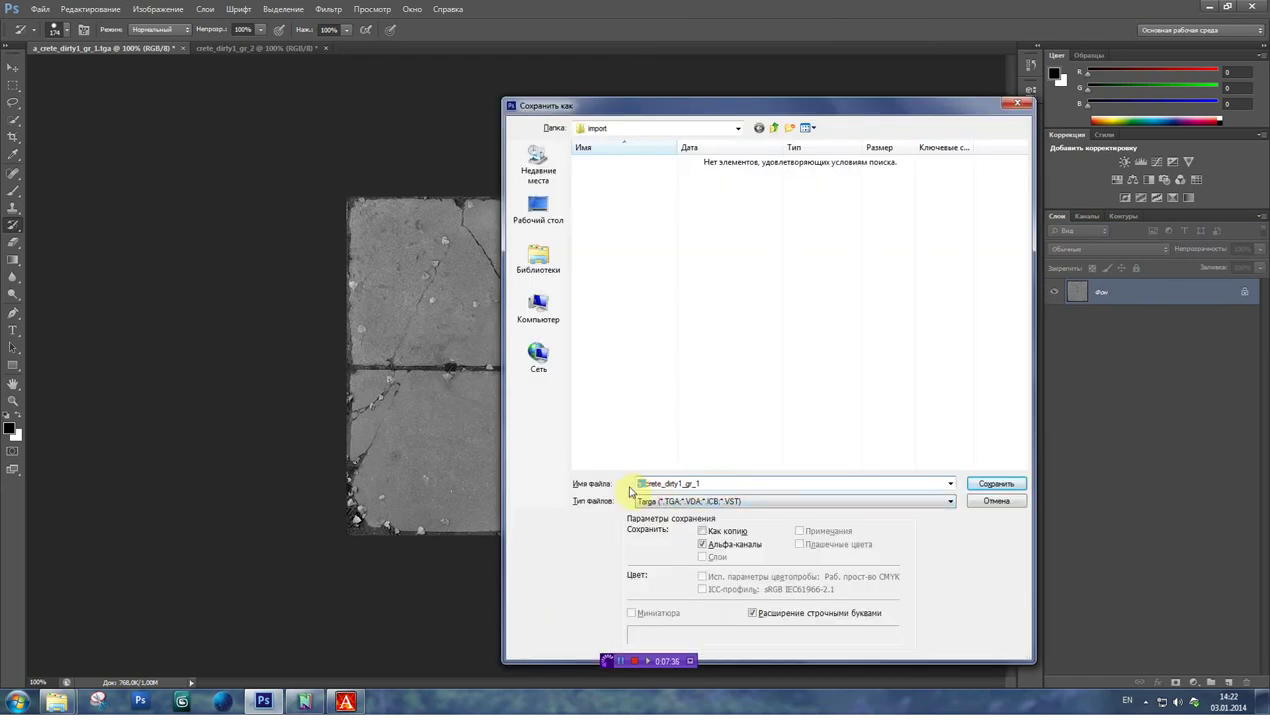
click(664, 483)
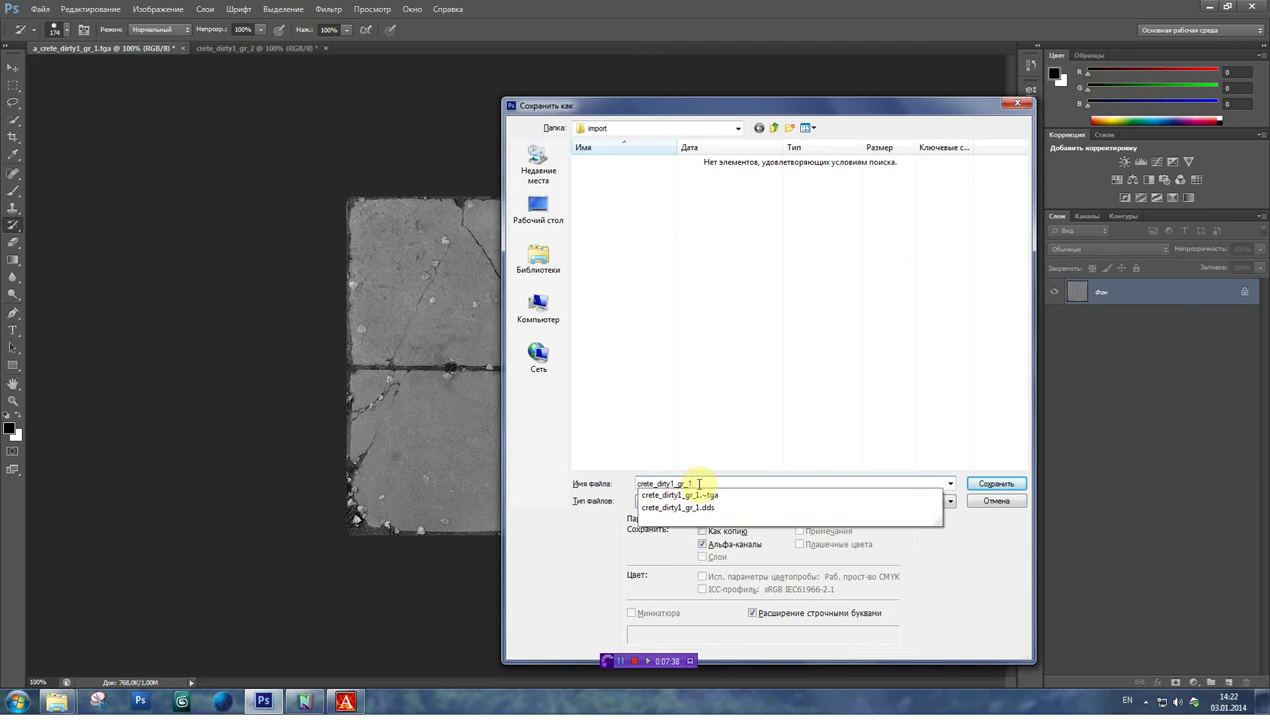
text(_bump)
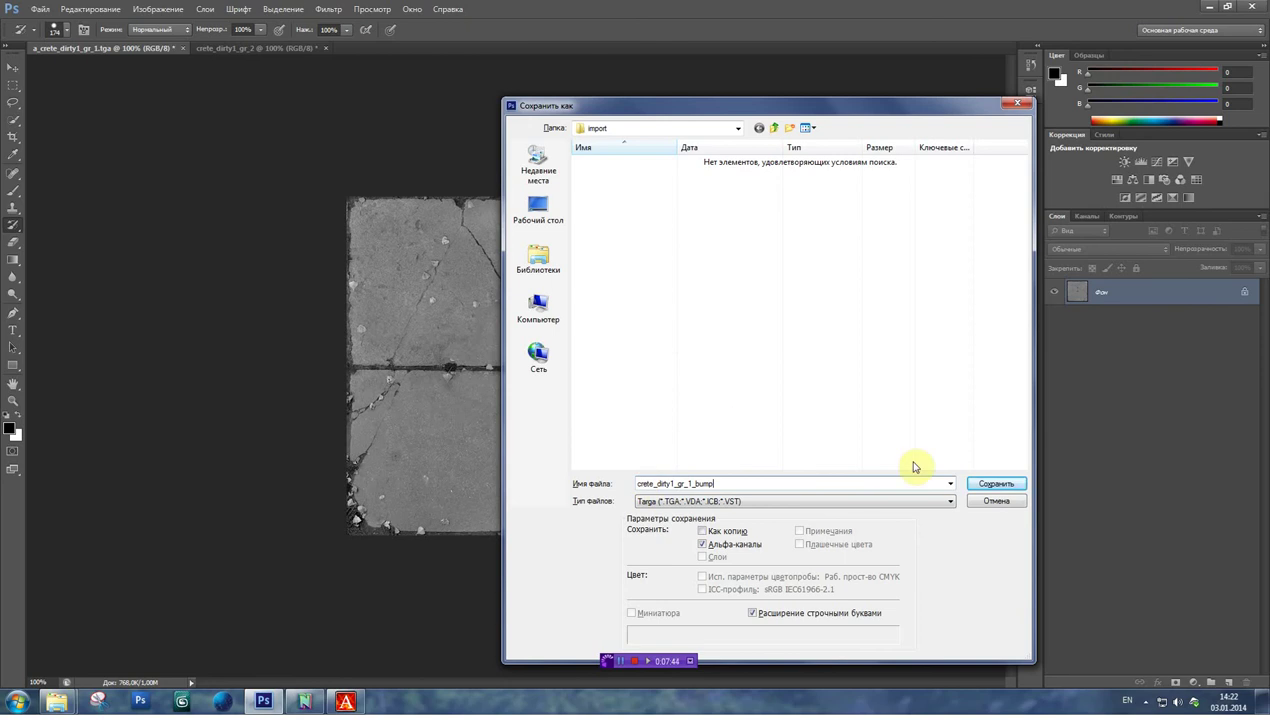
click(988, 485)
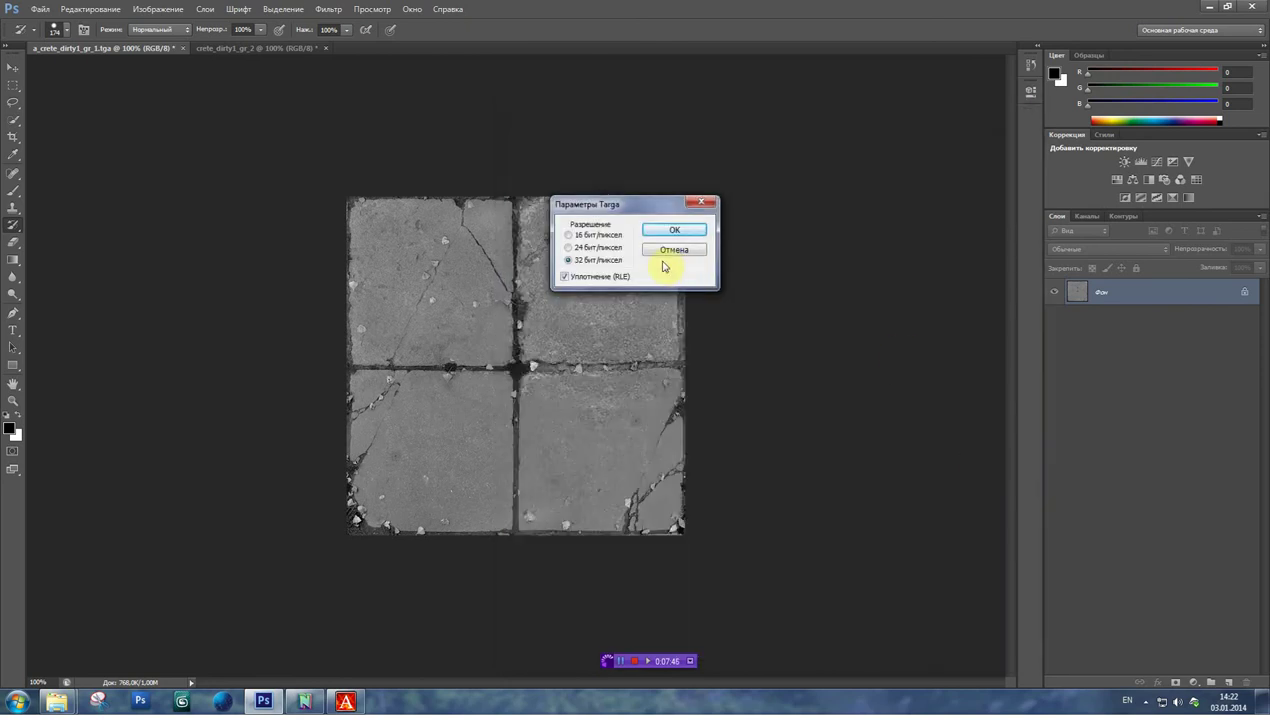
click(673, 232)
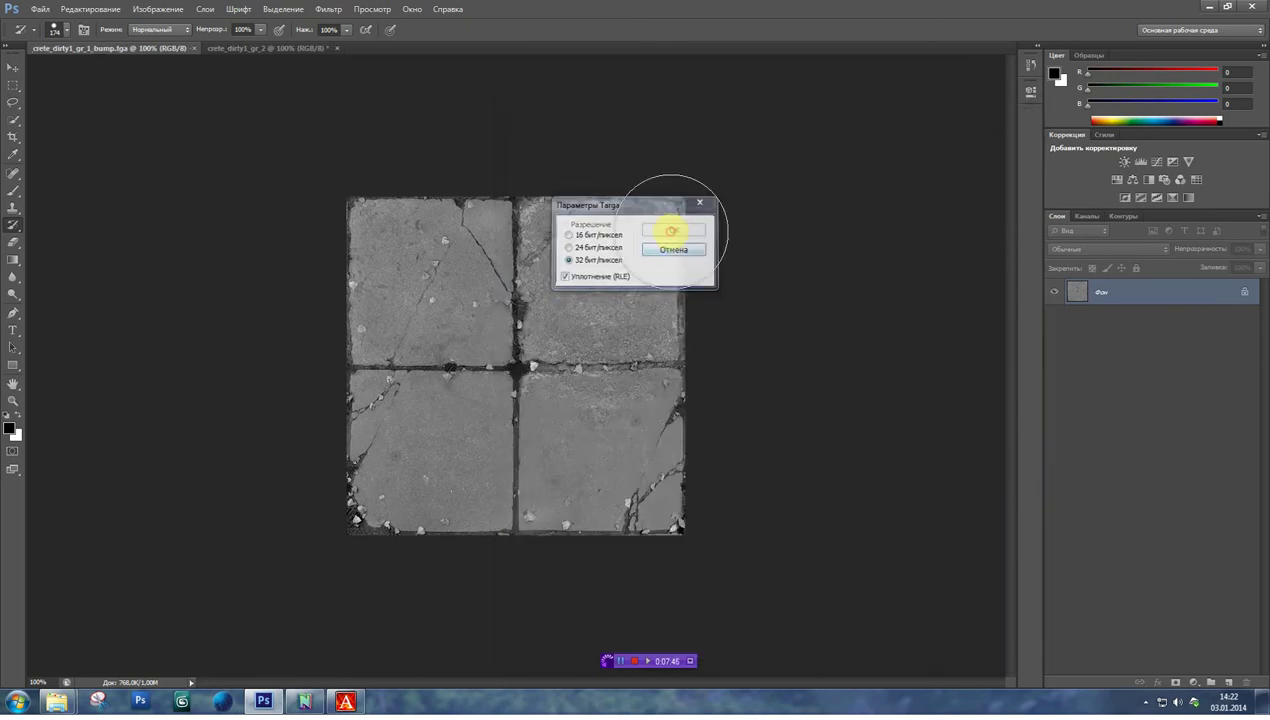
- Switch to the Actor Editor and bring up the import settings of the new texture crete_dirty1_gr_1_bump.tga in Update images
click(350, 703)
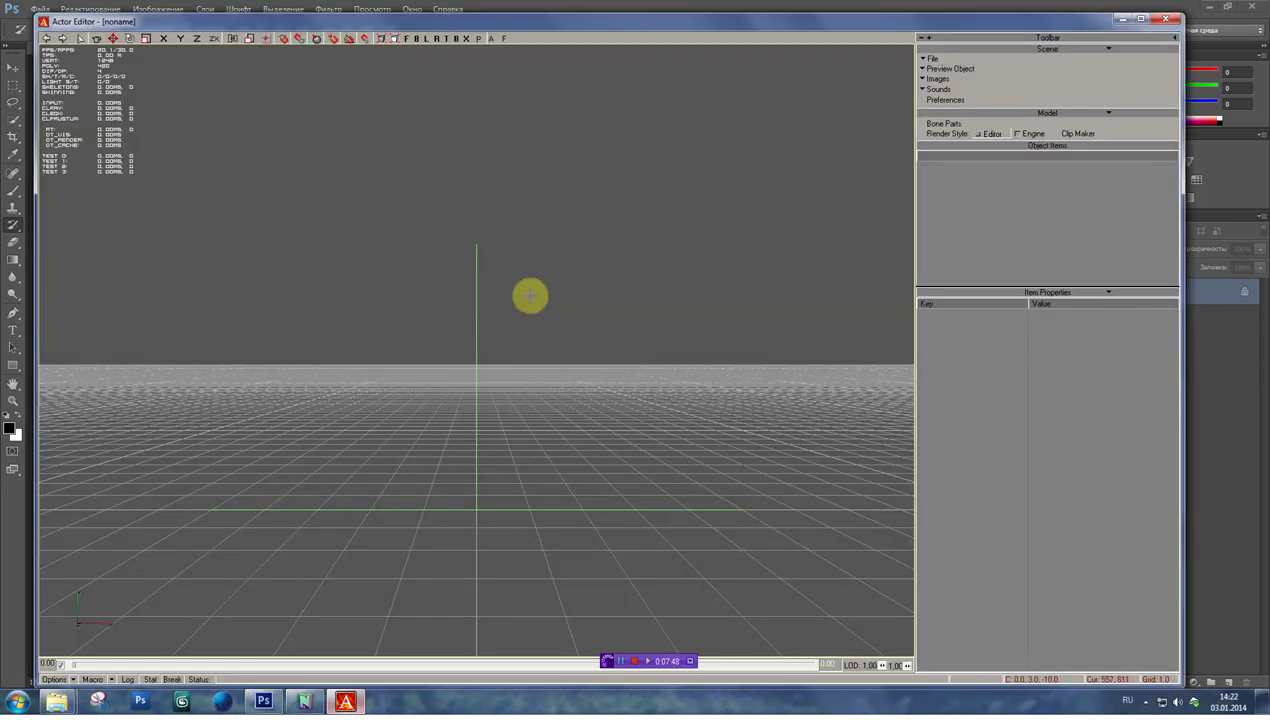
click(930, 80)
click(925, 92)
click(751, 66)
click(935, 79)
click(901, 117)
click(636, 382)
click(508, 106)
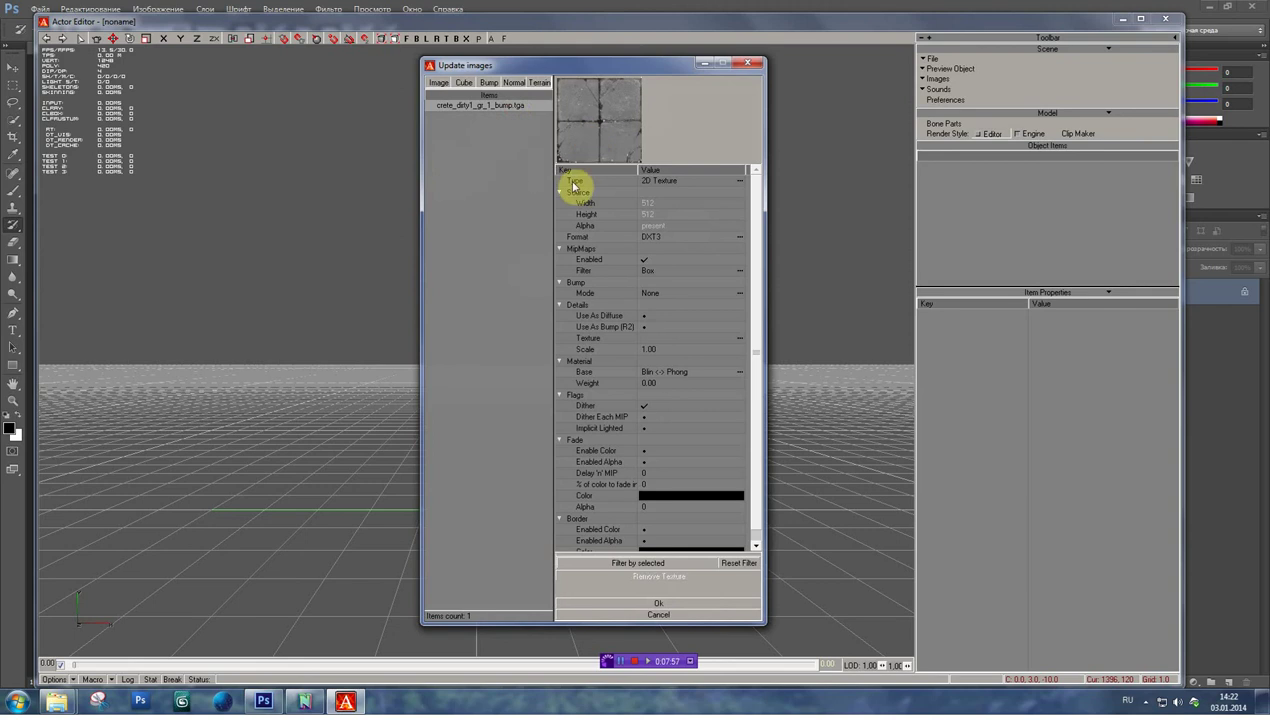
click(741, 182)
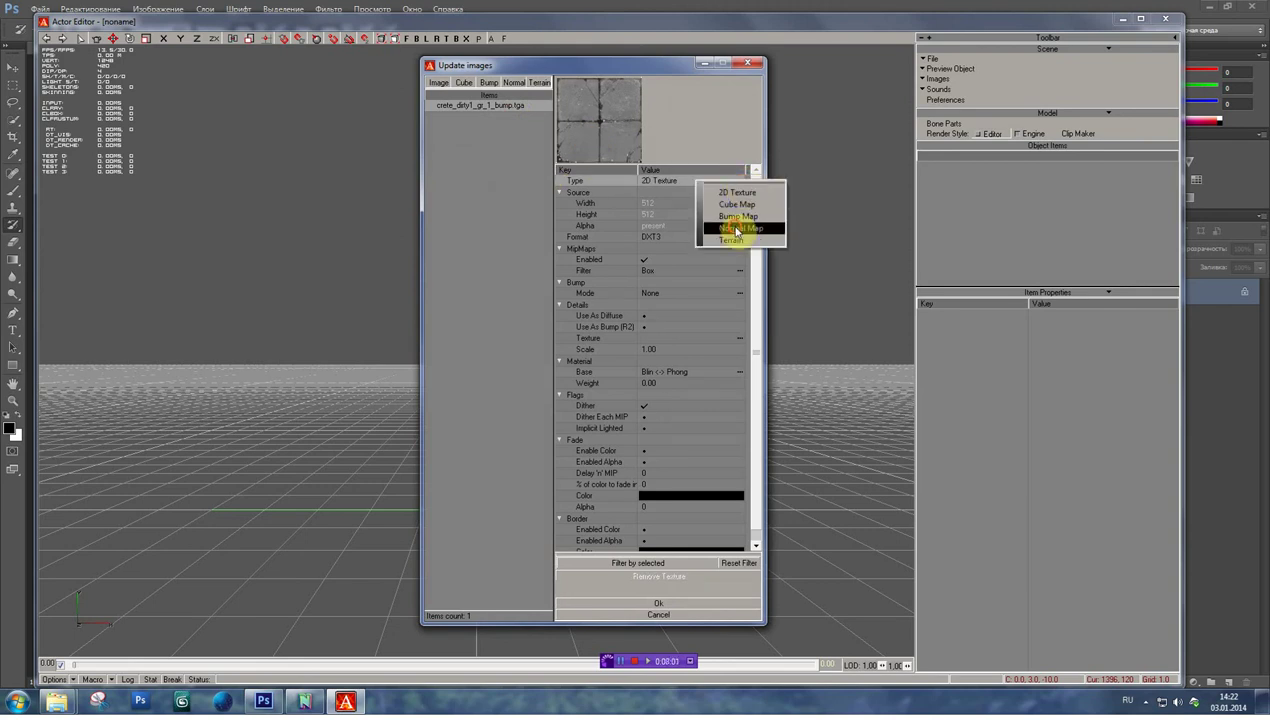
click(737, 229)
click(760, 398)
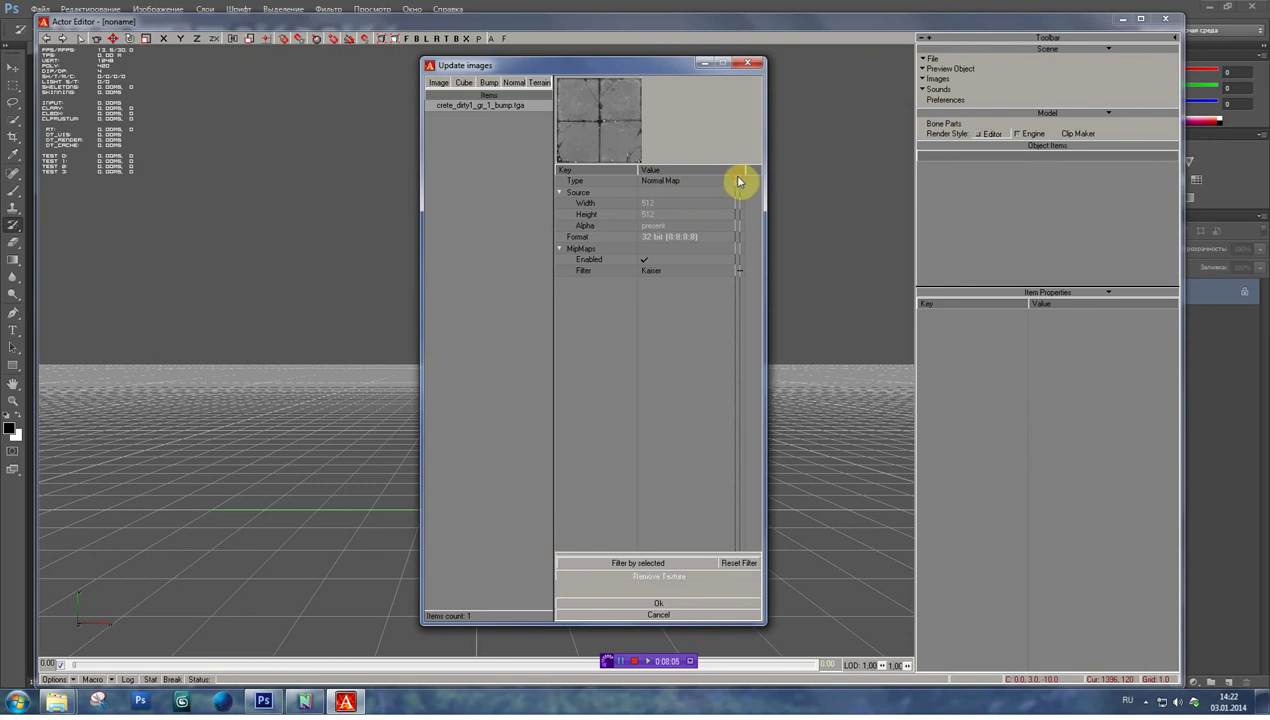
click(738, 181)
click(731, 206)
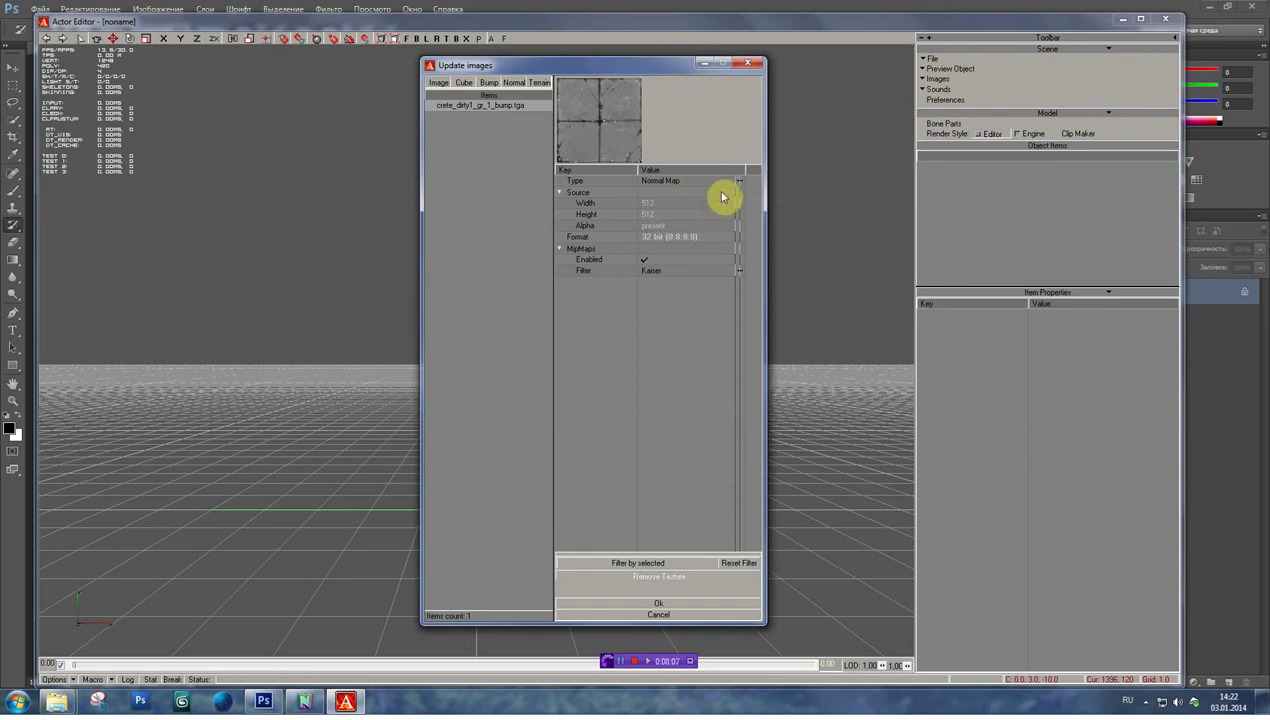
click(739, 185)
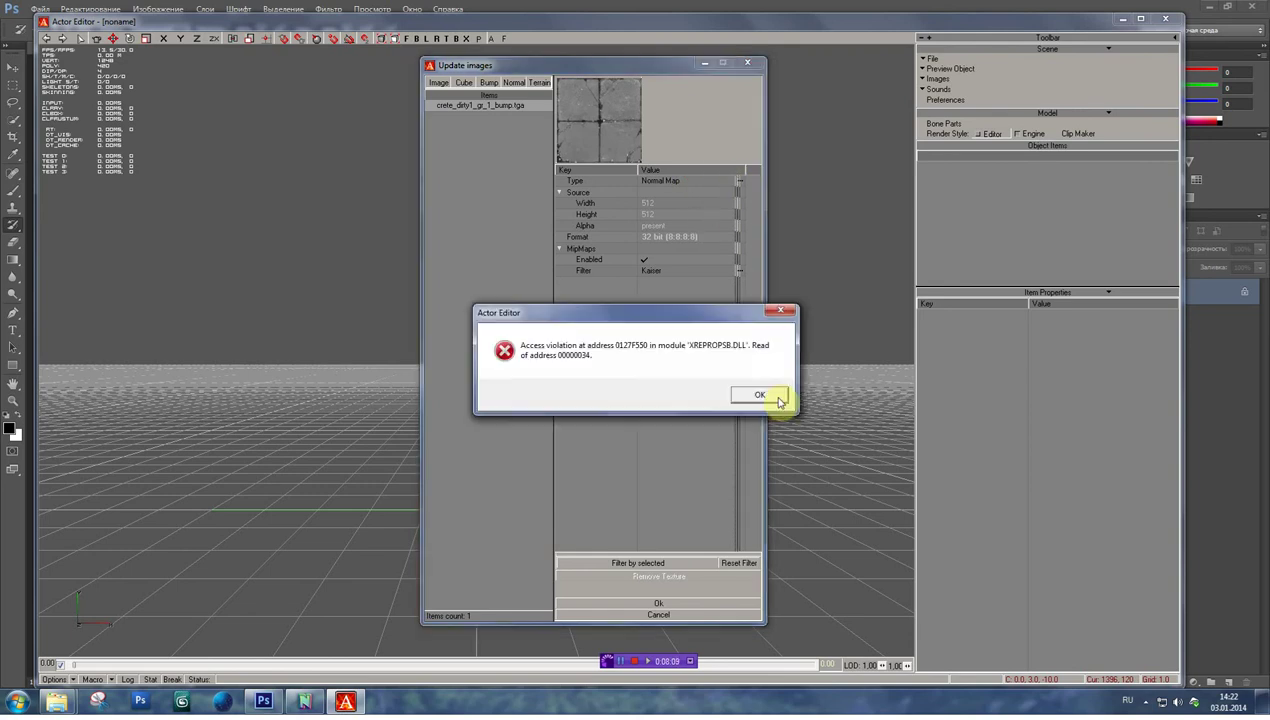
click(772, 396)
click(697, 615)
- Reopen Update images for the new textures and set the type of crete_dirty1_gr_1_bump.tga to Bump Map
click(942, 82)
click(931, 119)
click(646, 380)
click(675, 186)
click(741, 181)
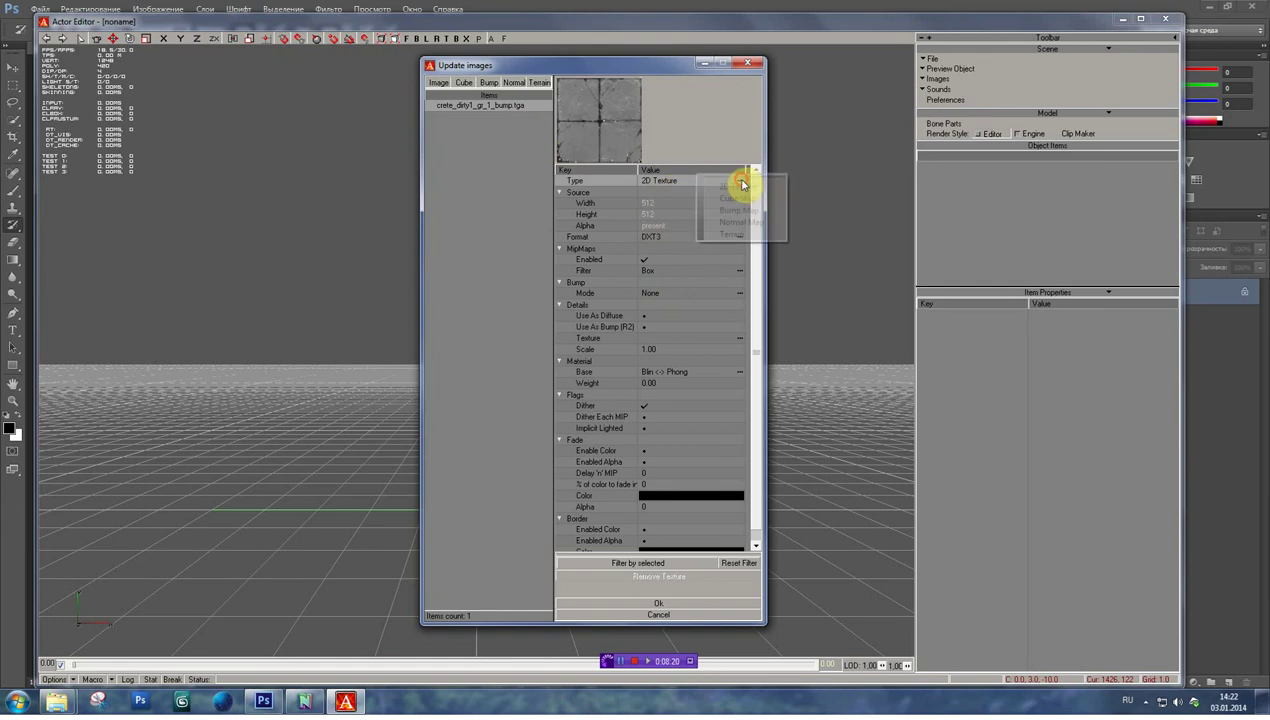
click(734, 212)
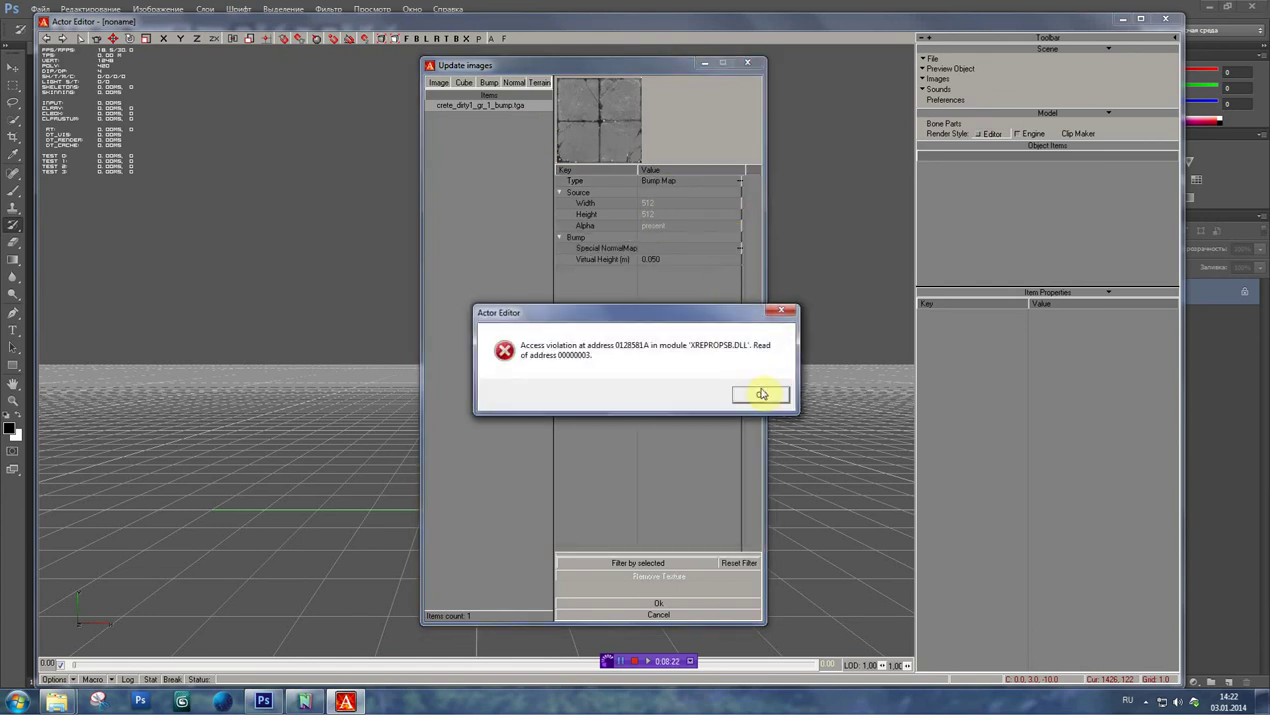
click(763, 398)
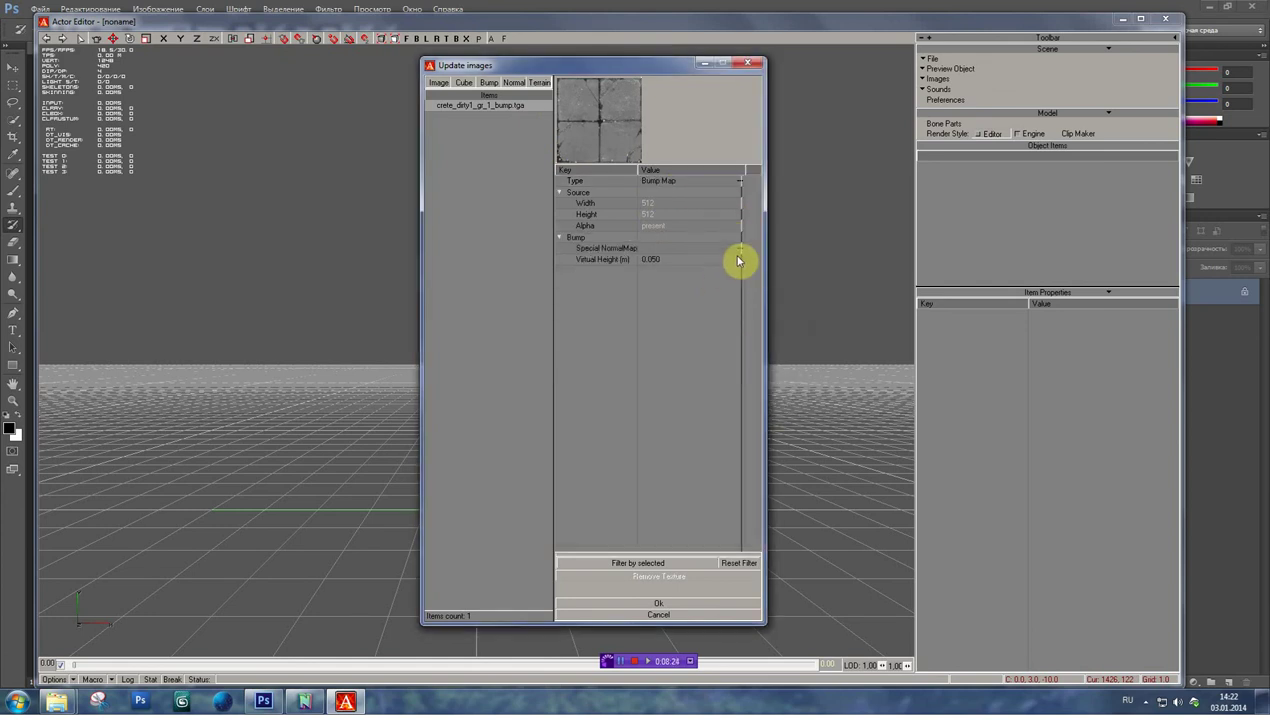
- Assign a_crete_dirty1_gr_1 from the a folder as the bump texture's Special NormalMap
click(740, 248)
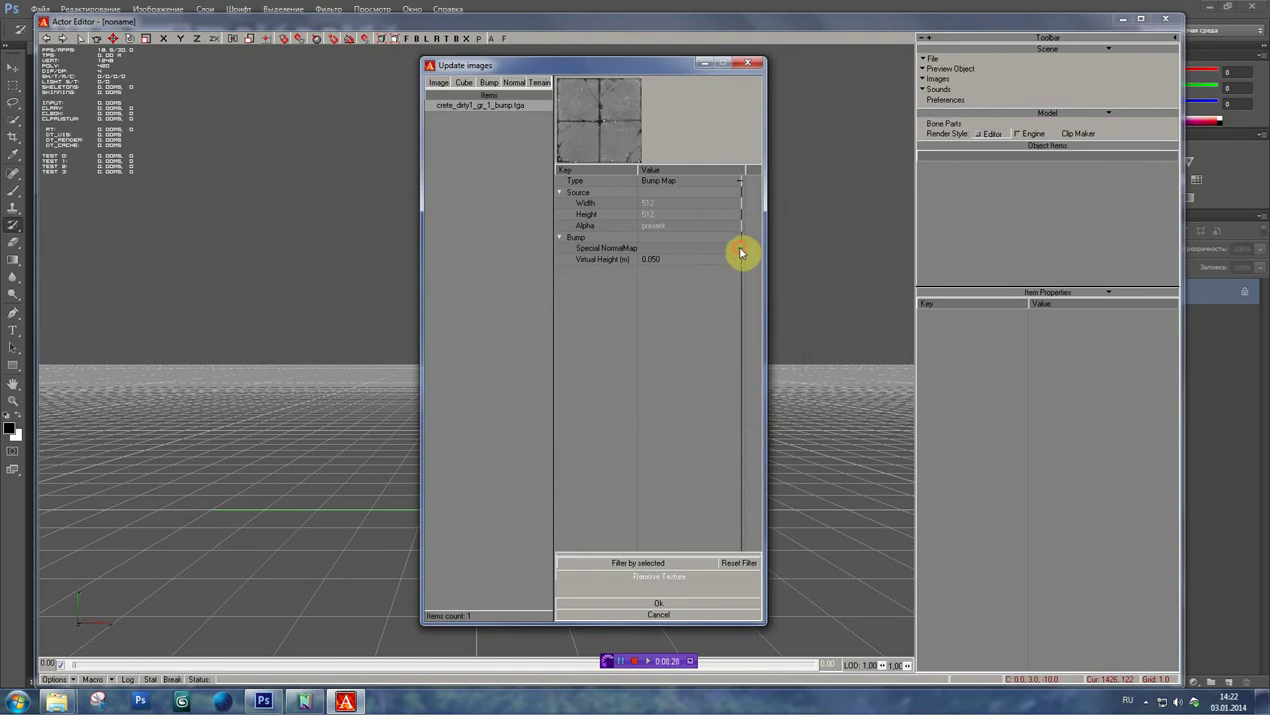
click(740, 248)
click(740, 248)
click(866, 330)
click(915, 341)
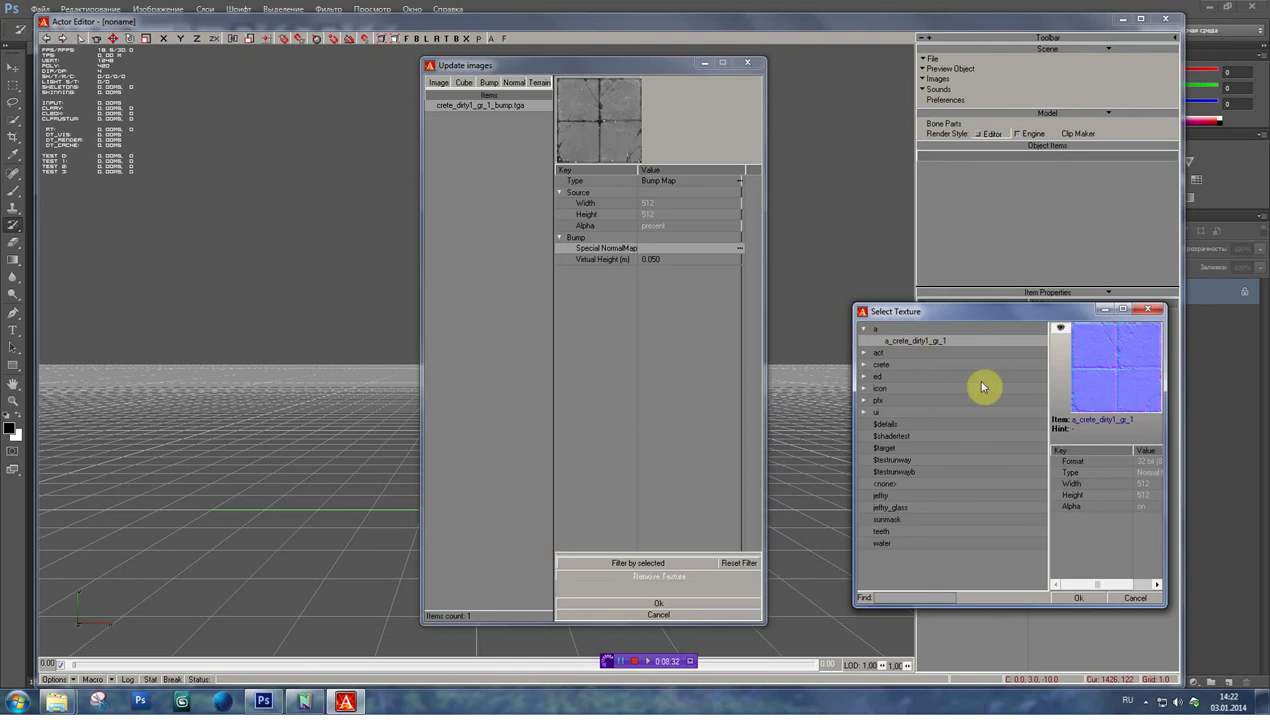
click(1079, 599)
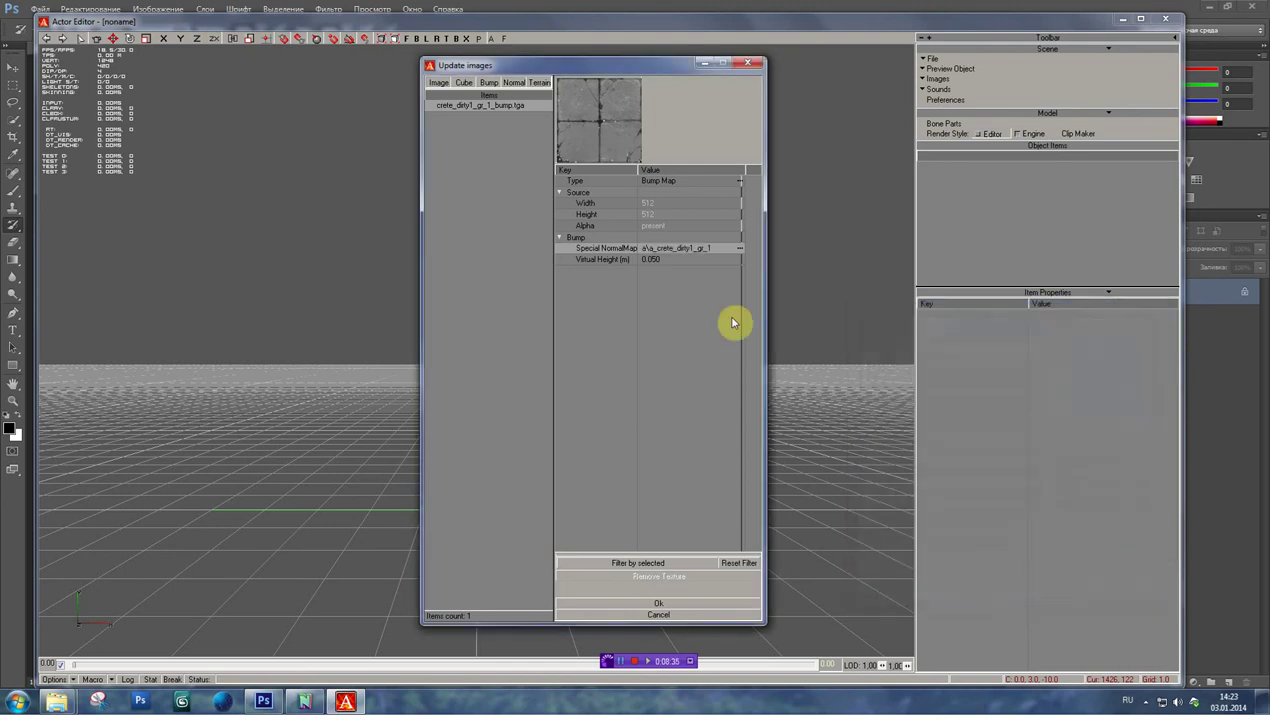
- Check the Virtual Height of crete_dirty1_gr_1_bump.tga and confirm the import of the bump texture
click(674, 262)
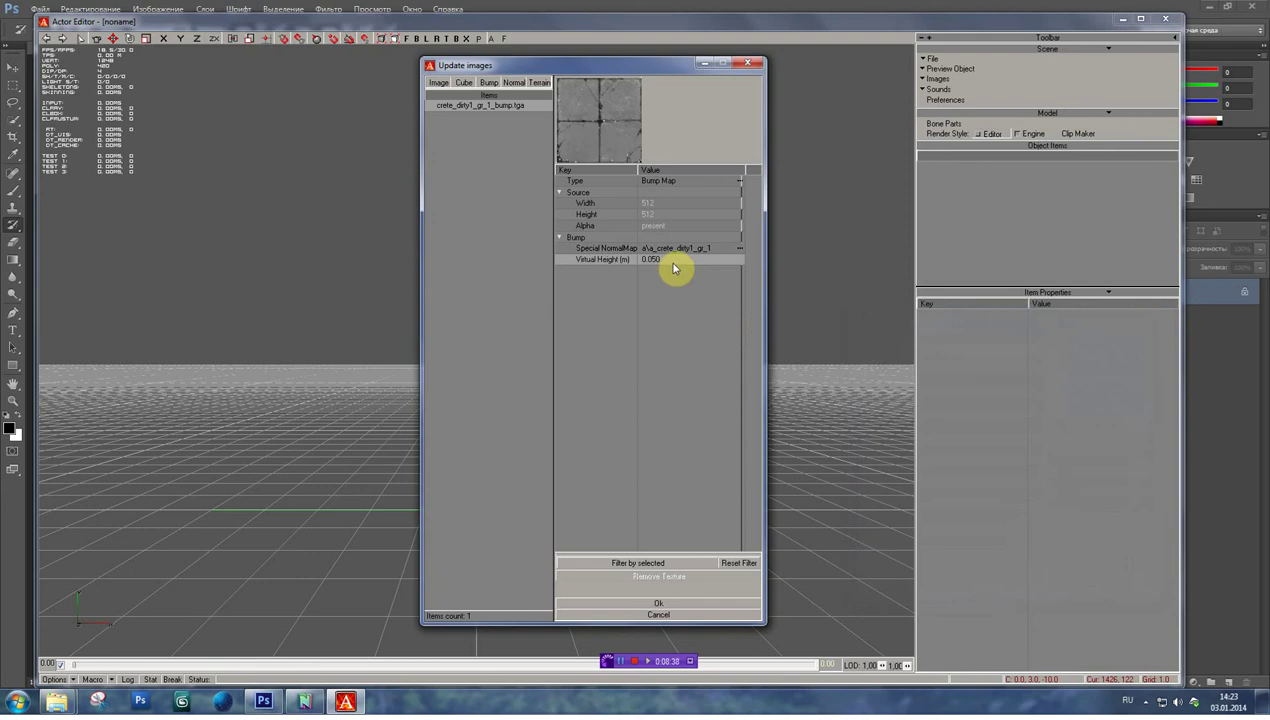
click(659, 266)
click(661, 263)
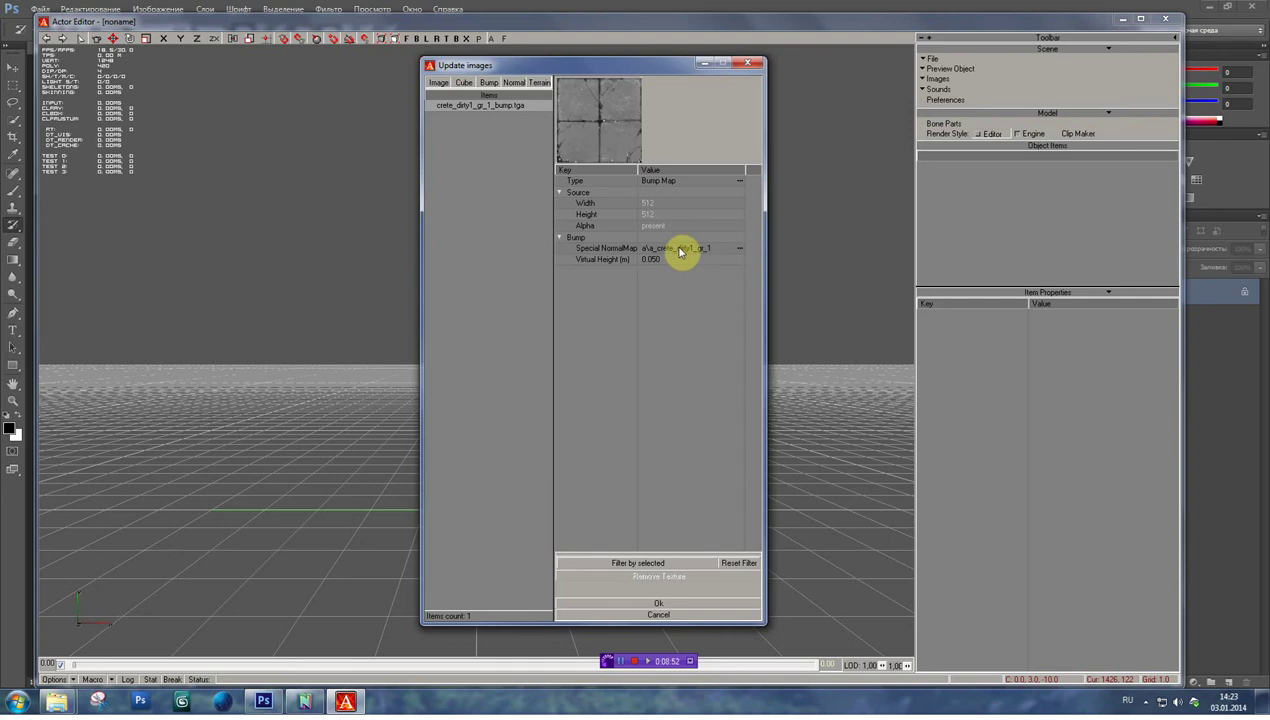
click(661, 415)
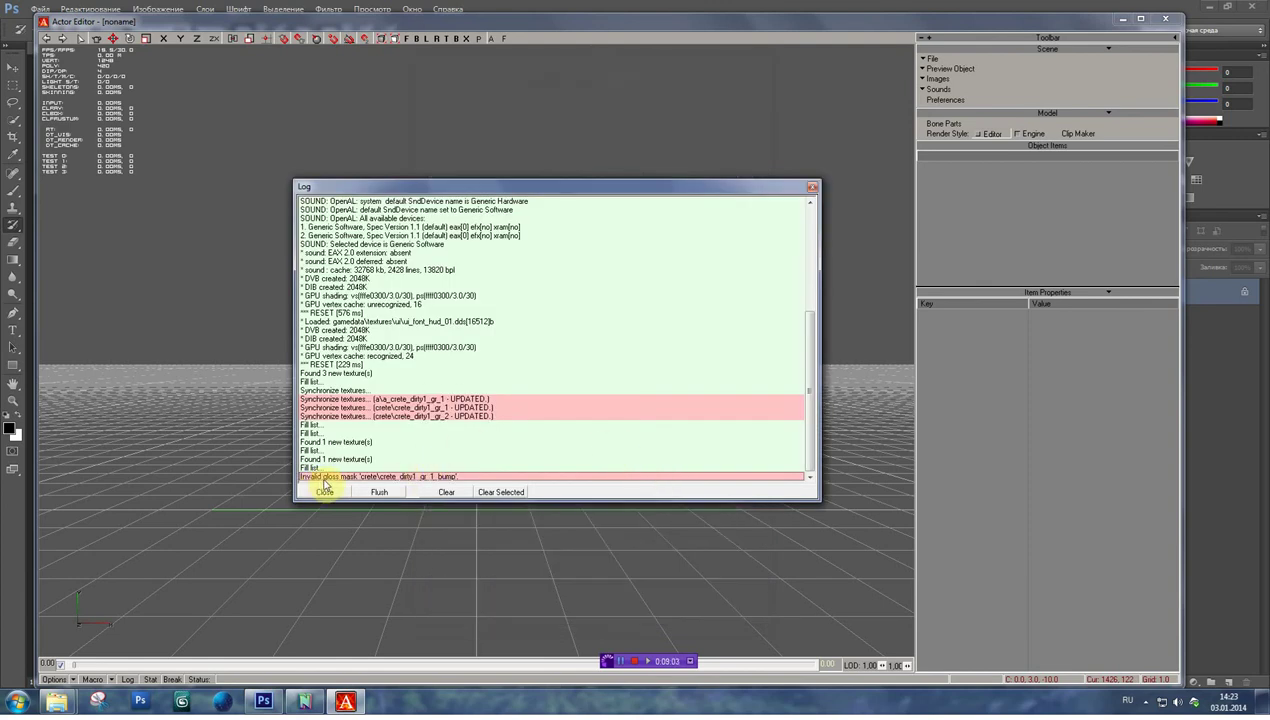
- Examine the last entries of the import log and move the log window aside
click(466, 477)
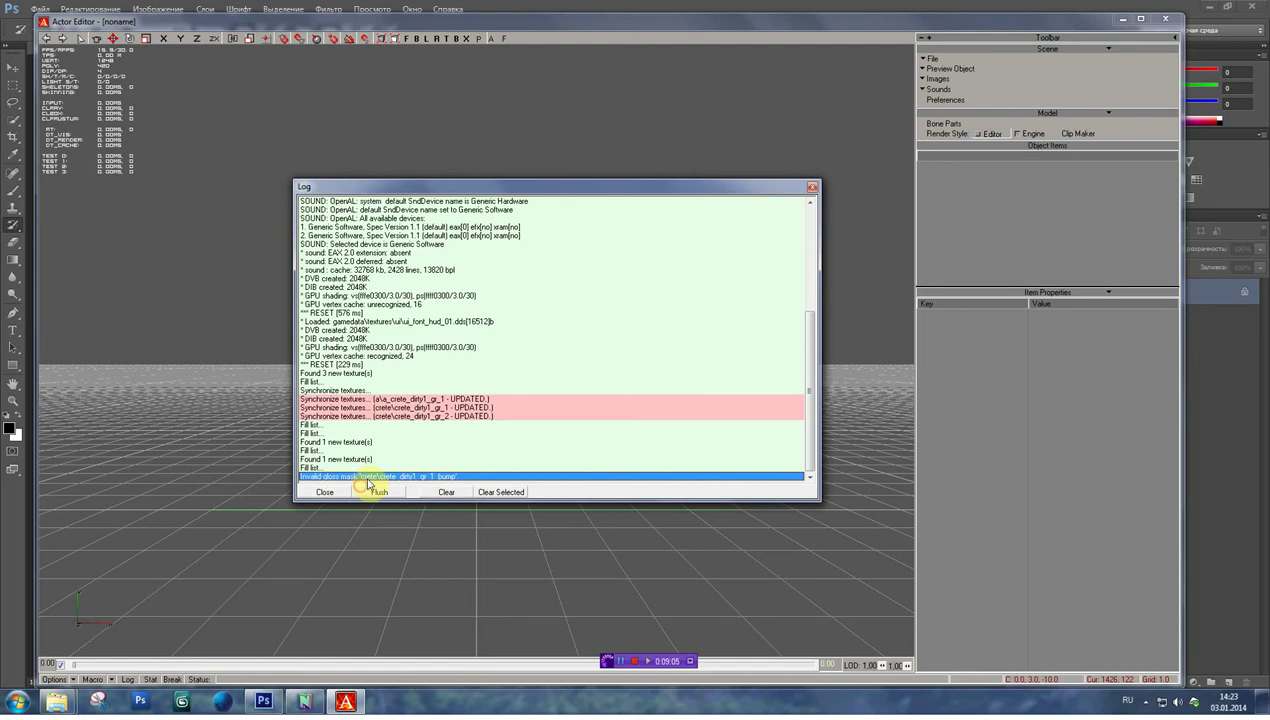
click(410, 441)
click(397, 477)
drag(738, 191, 503, 212)
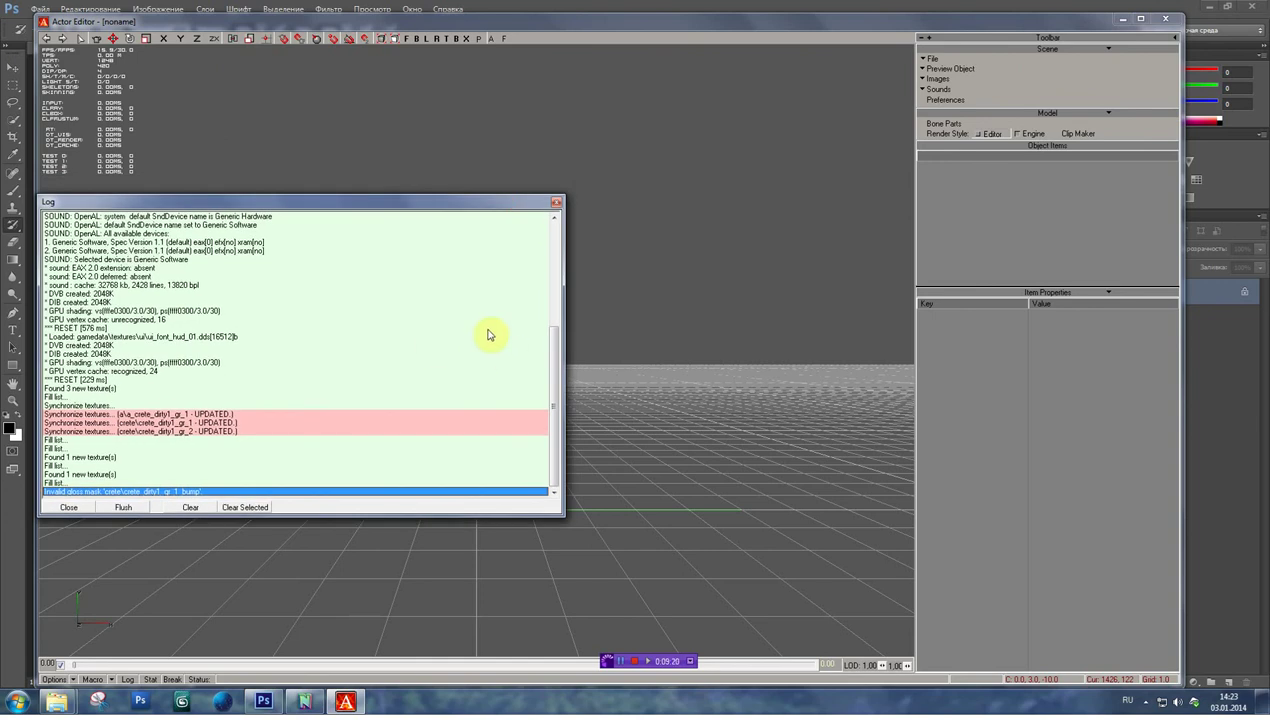
- In the Image Editor, set the Special NormalMap of crete_dirty1_gr_1_bump in the crete folder to <none> and confirm
click(940, 87)
click(905, 87)
click(430, 107)
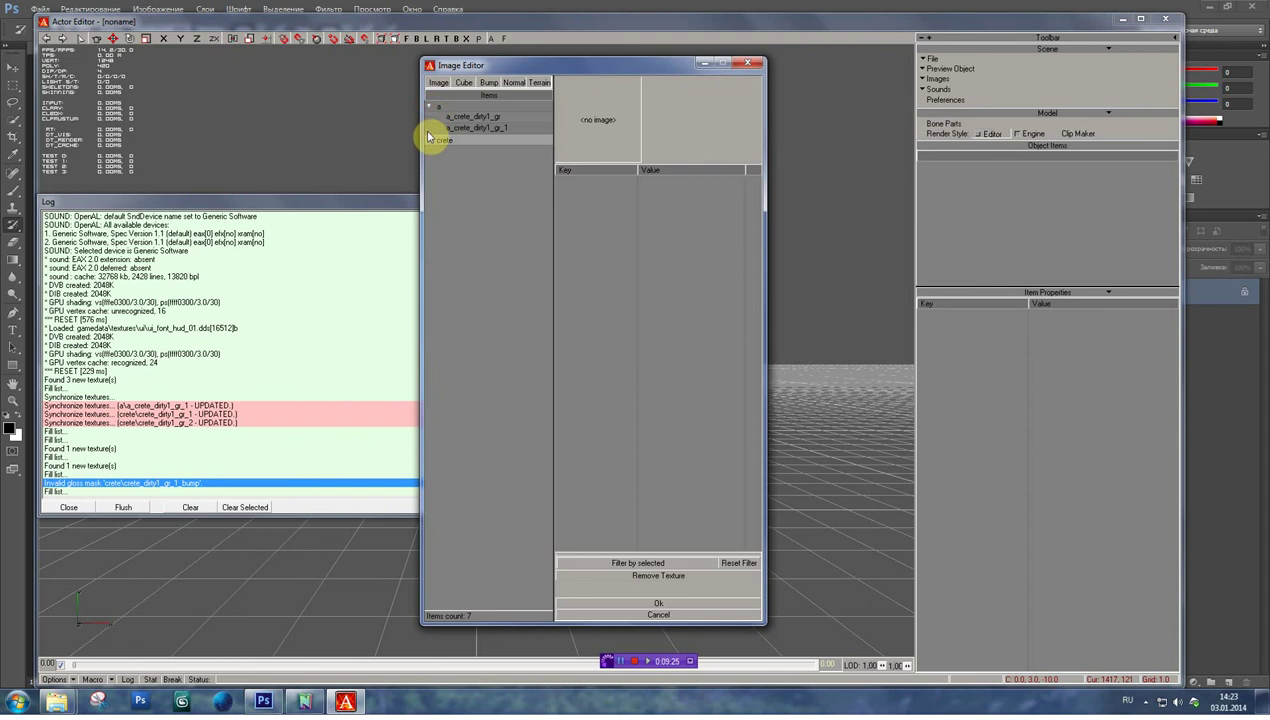
click(429, 142)
click(512, 174)
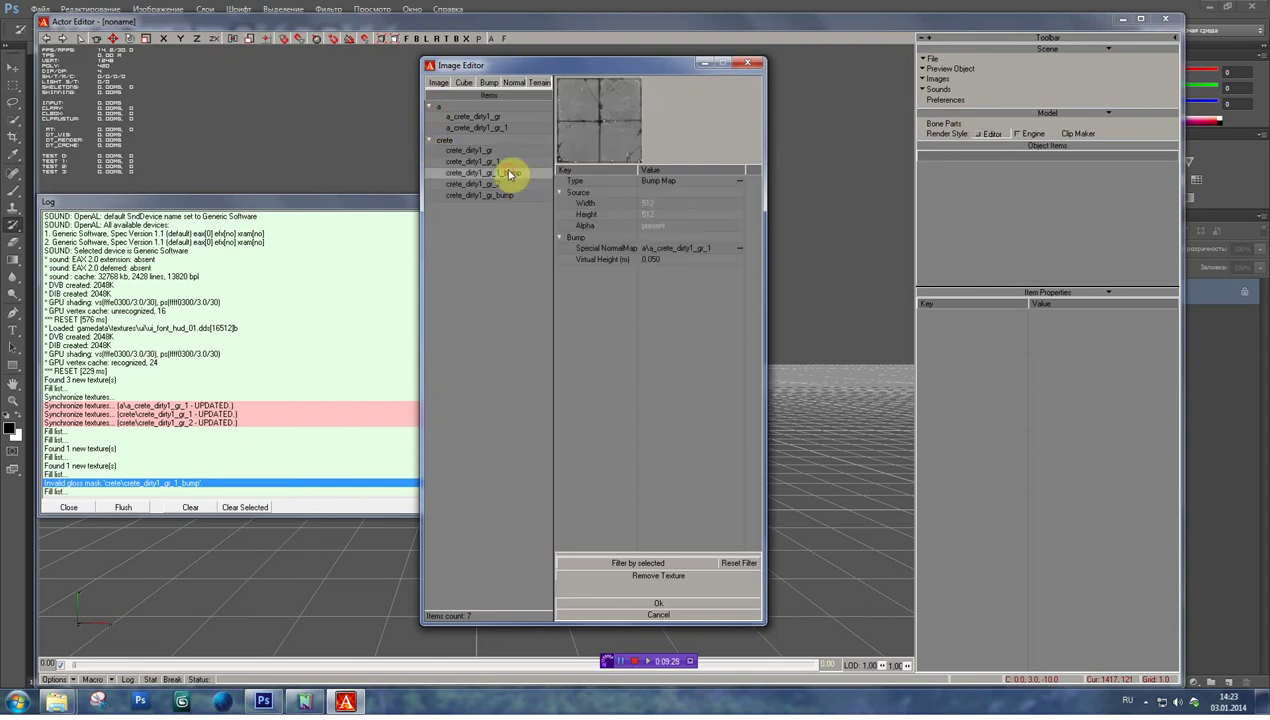
click(740, 248)
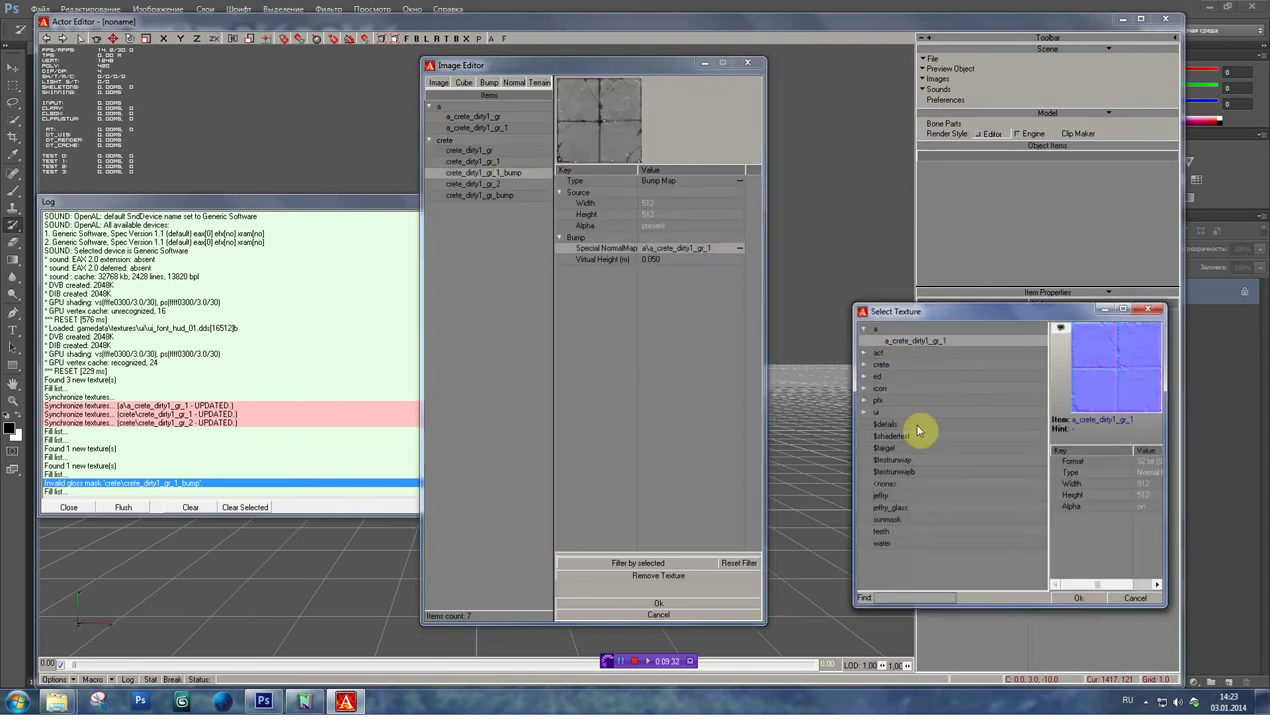
click(882, 484)
click(1078, 598)
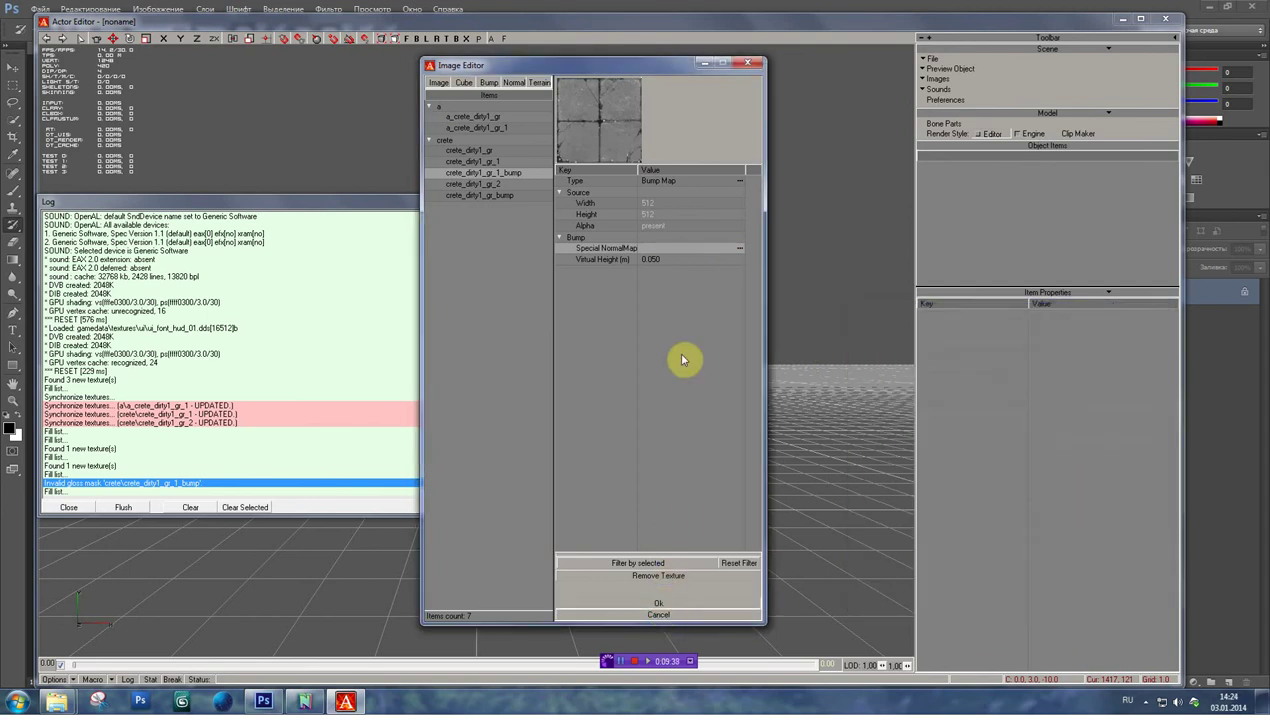
key(Return)
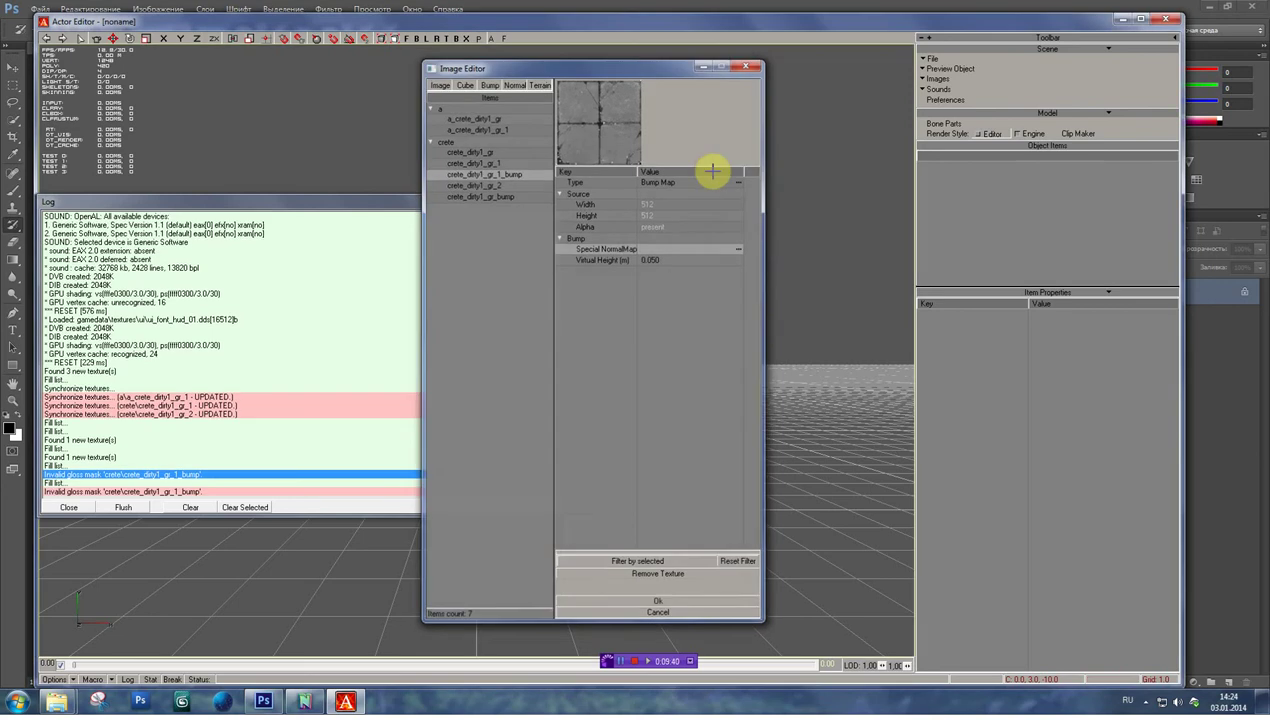
- Go to the crete folder in gamedata textures and view the generated crete_dirty1_gr_1_bump.dds in the texture viewer
click(1123, 19)
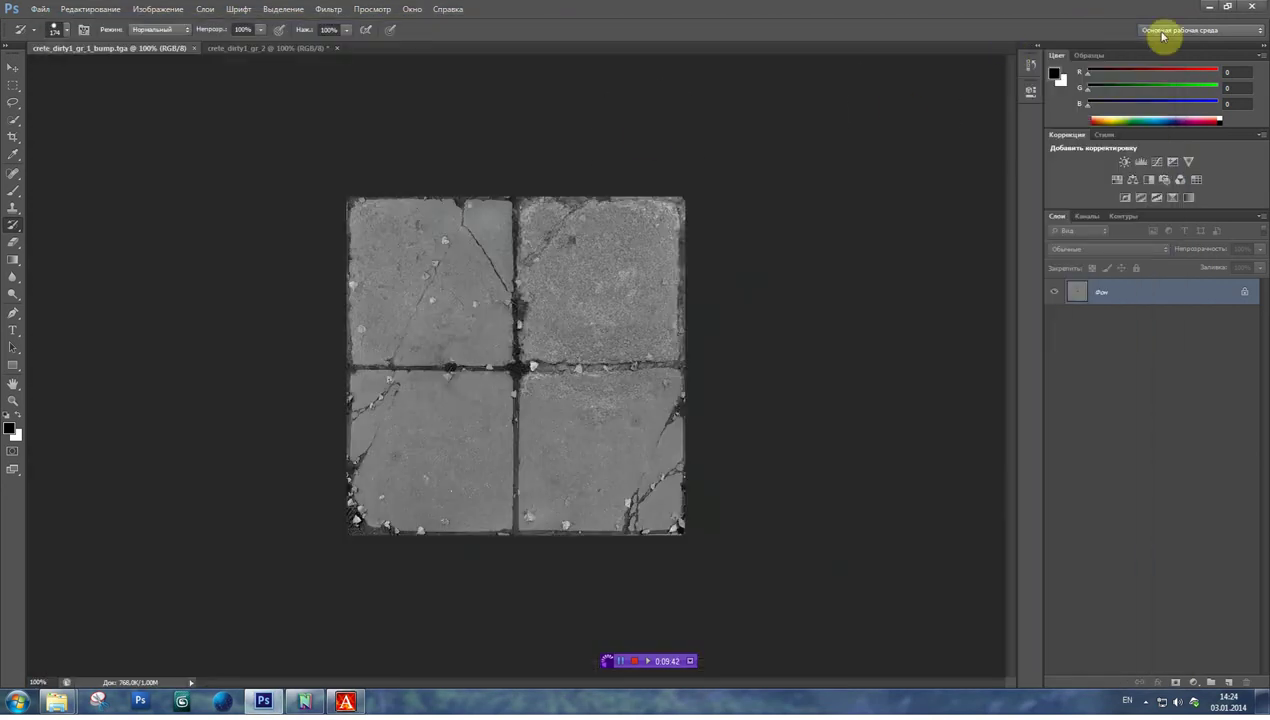
click(1225, 6)
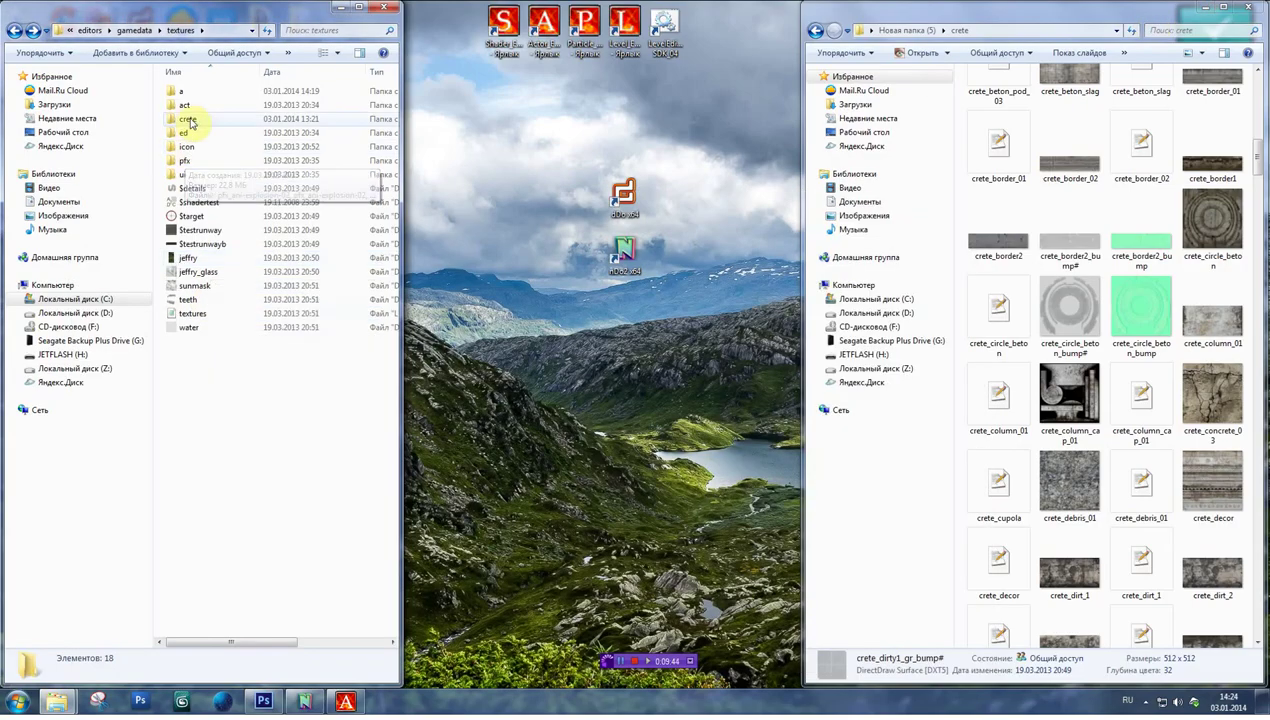
double_click(187, 119)
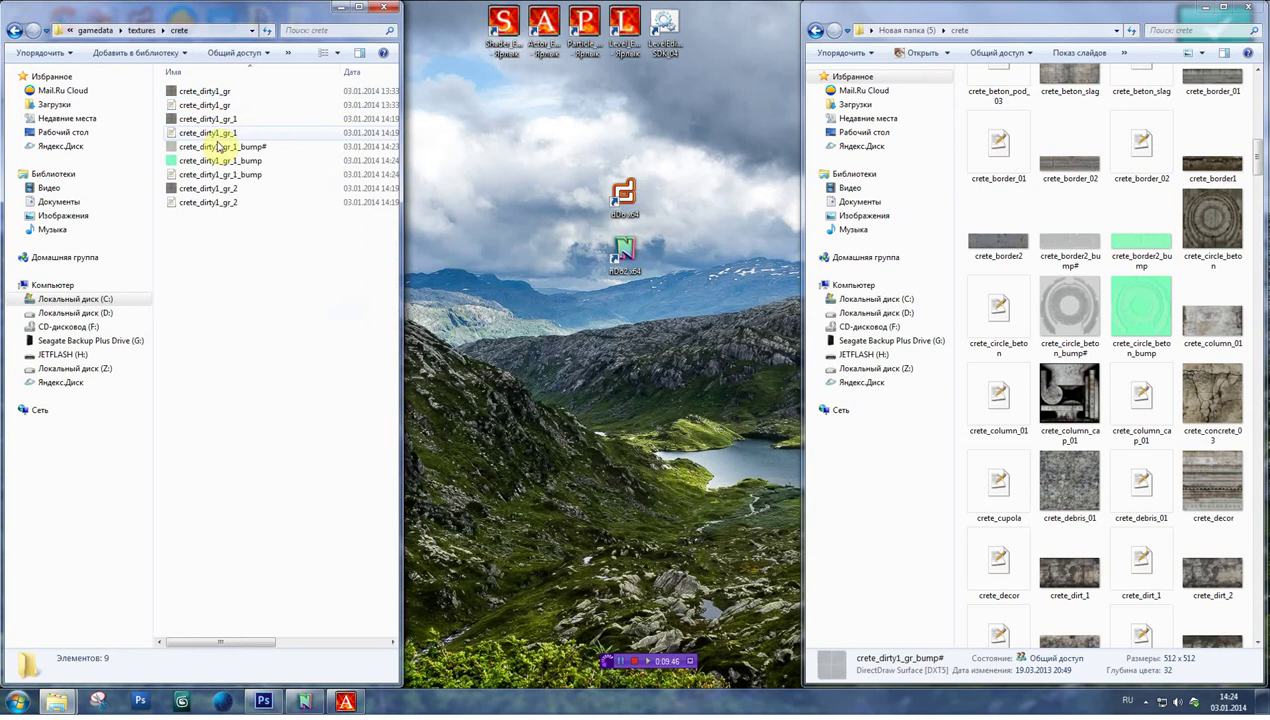
double_click(203, 120)
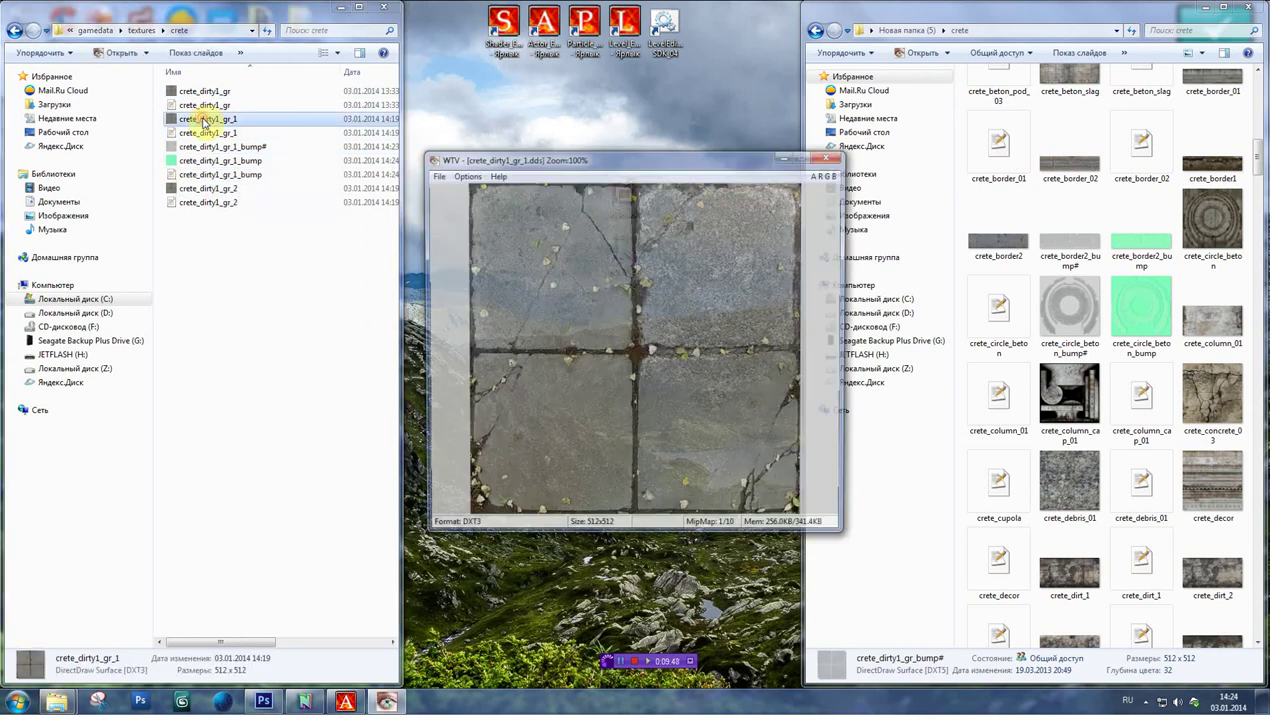
key(Page_Down)
key(Page_Down)
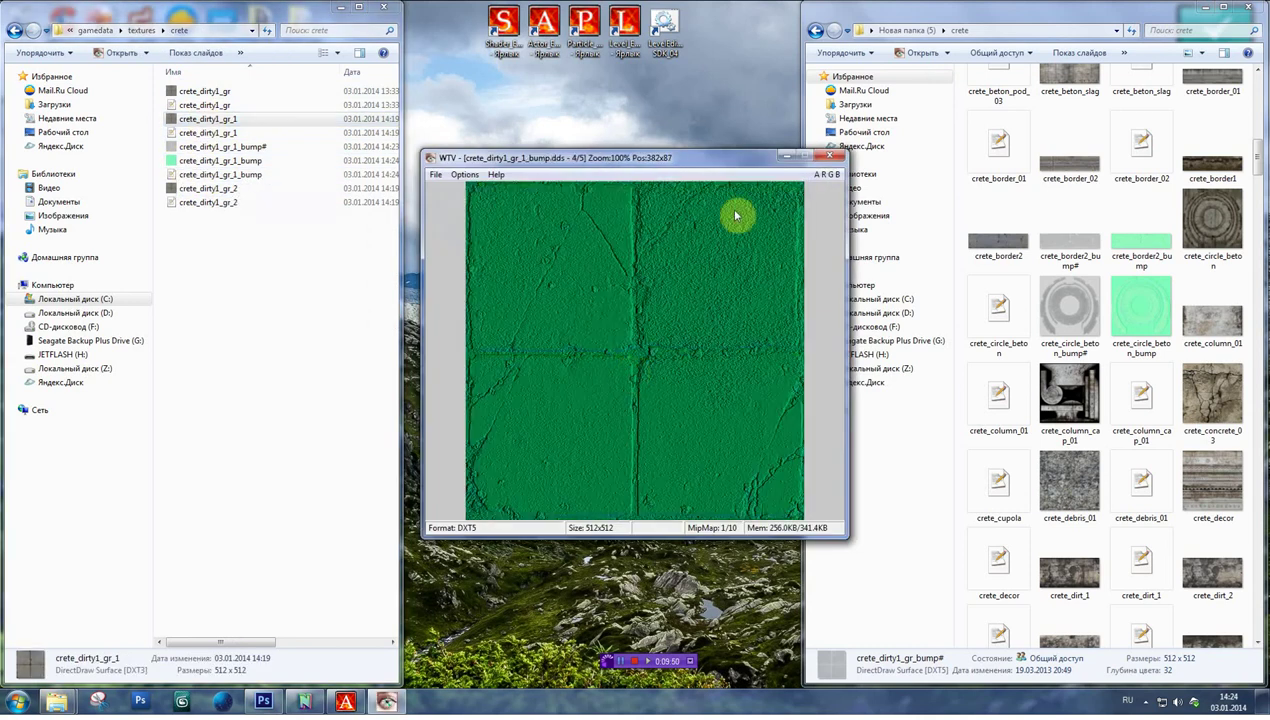
drag(676, 162, 418, 262)
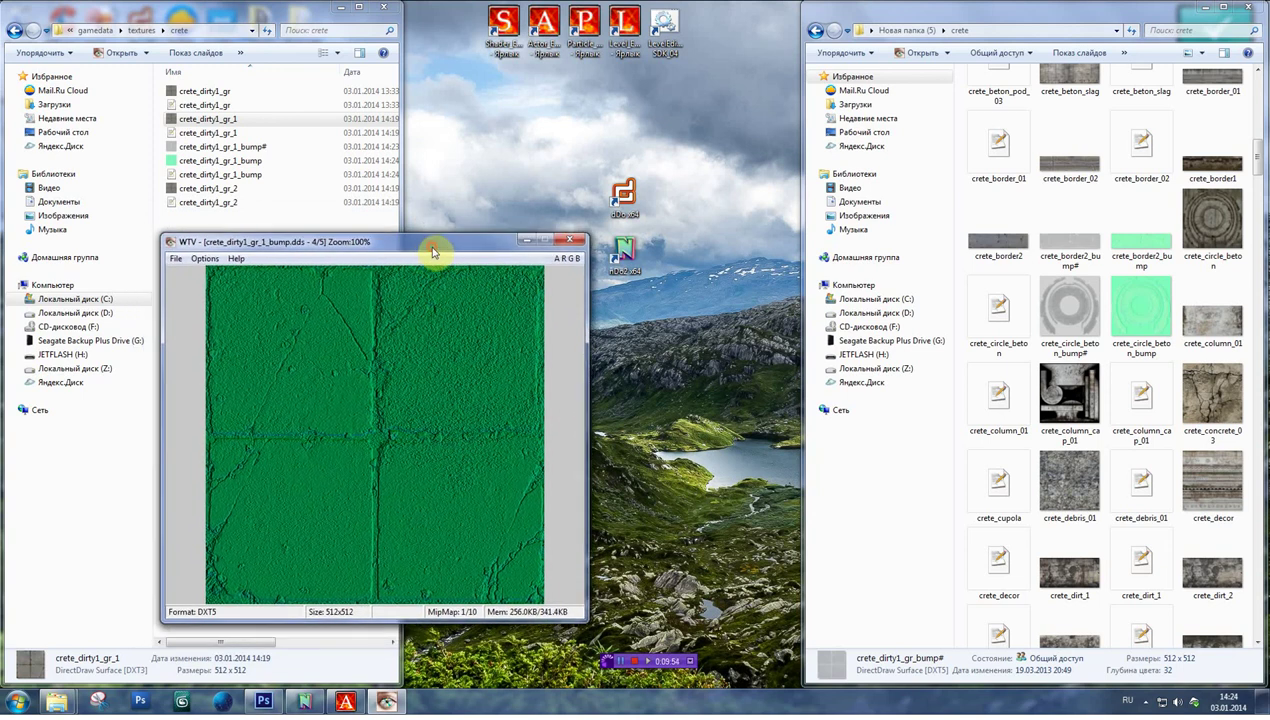
drag(439, 255, 373, 206)
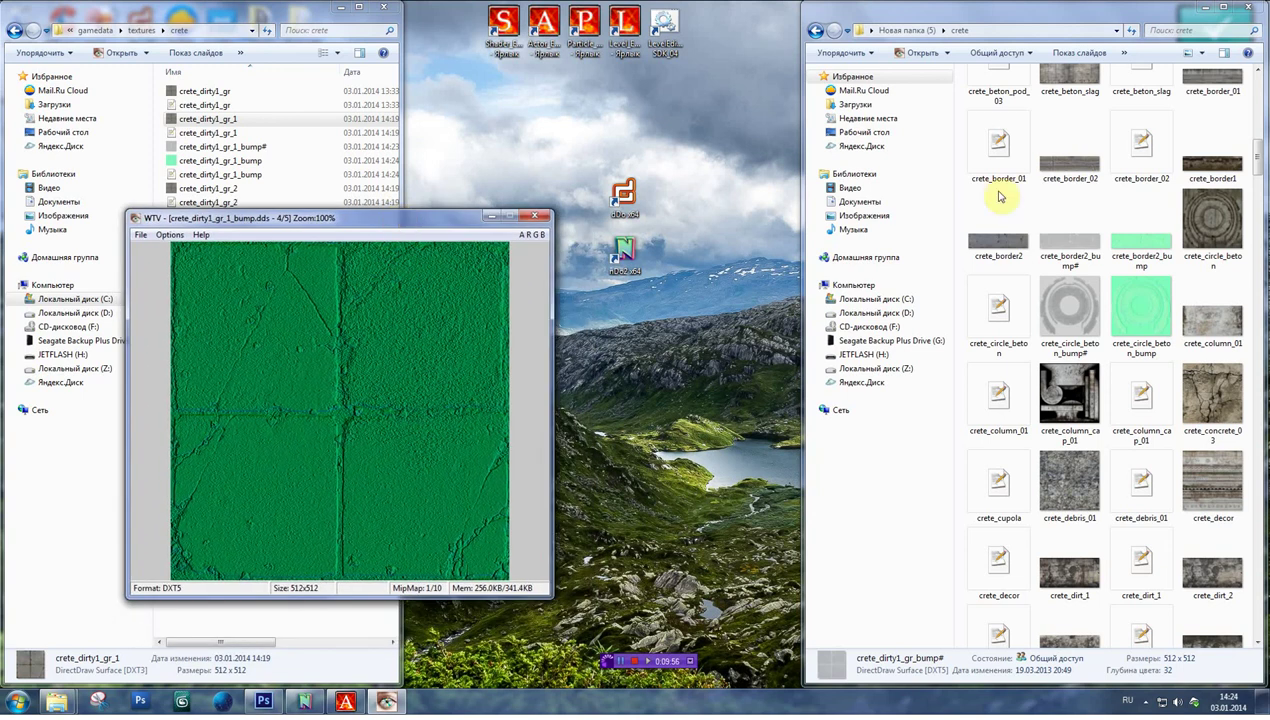
- View the original crete_dirty1_gr_bump.dds from the other crete folder beside the generated bump for comparison
scroll(1122, 275, down, 4)
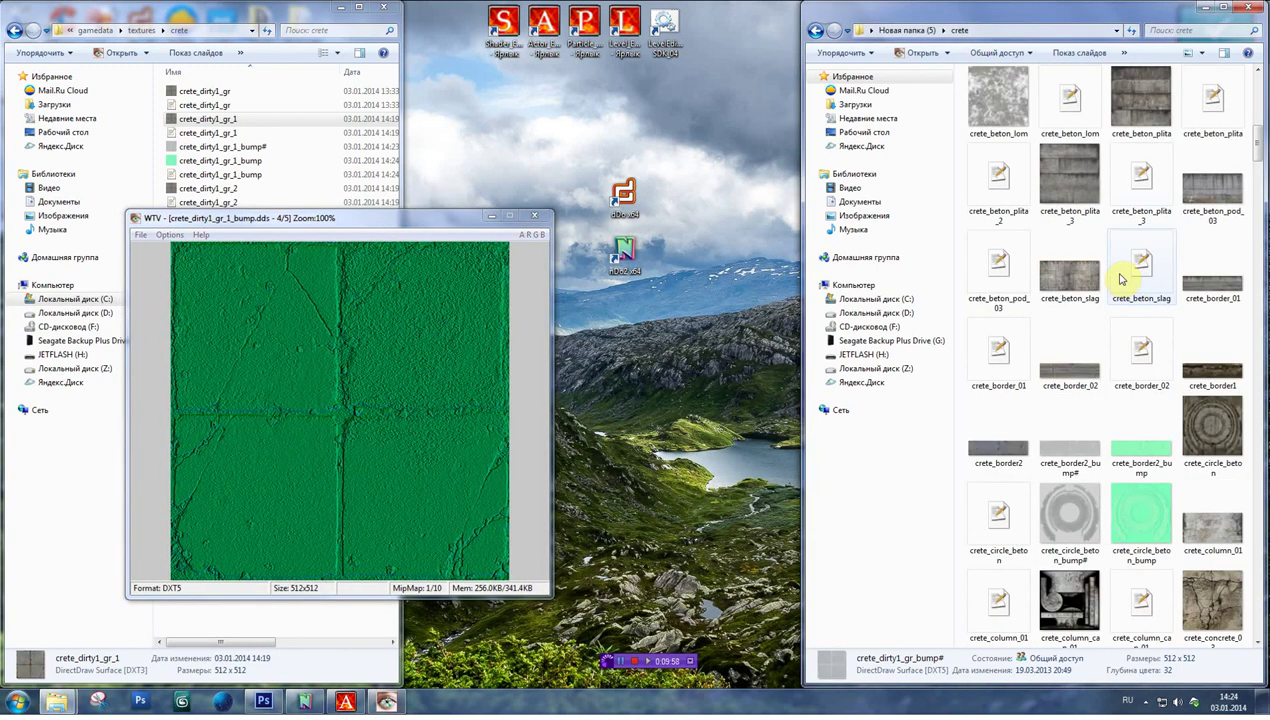
scroll(1124, 366, down, 3)
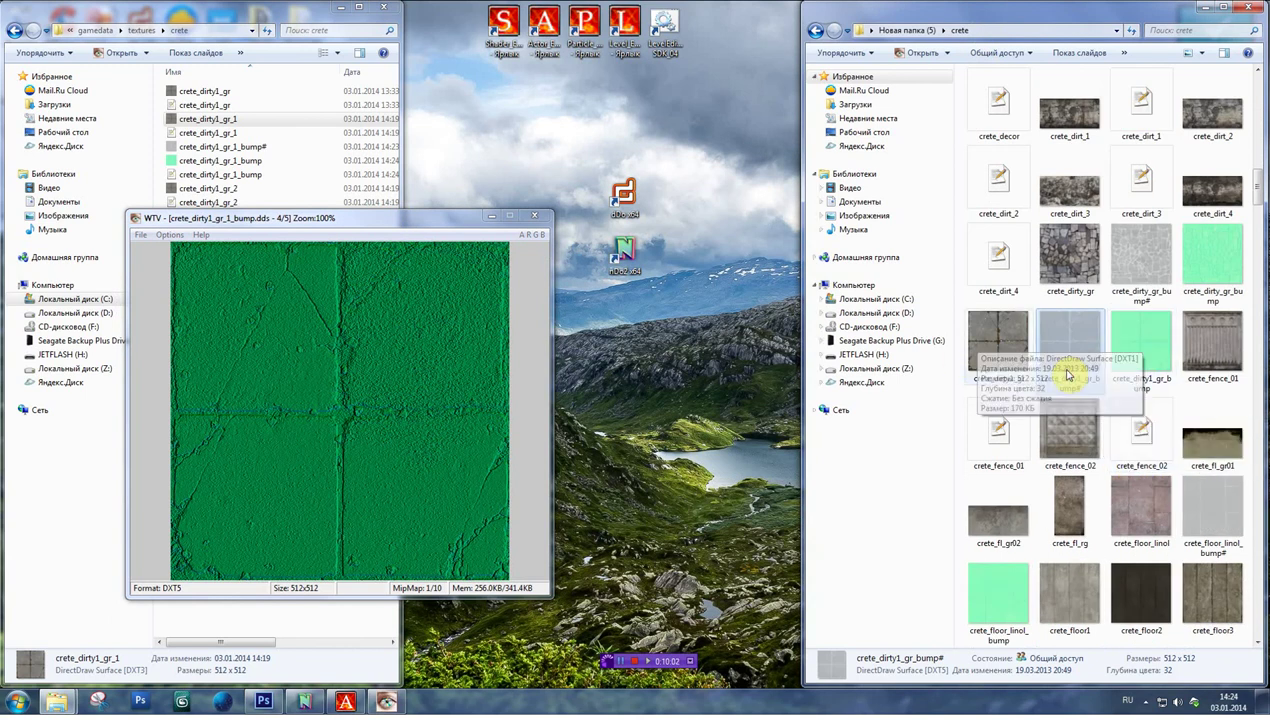
double_click(1137, 352)
drag(651, 162, 787, 226)
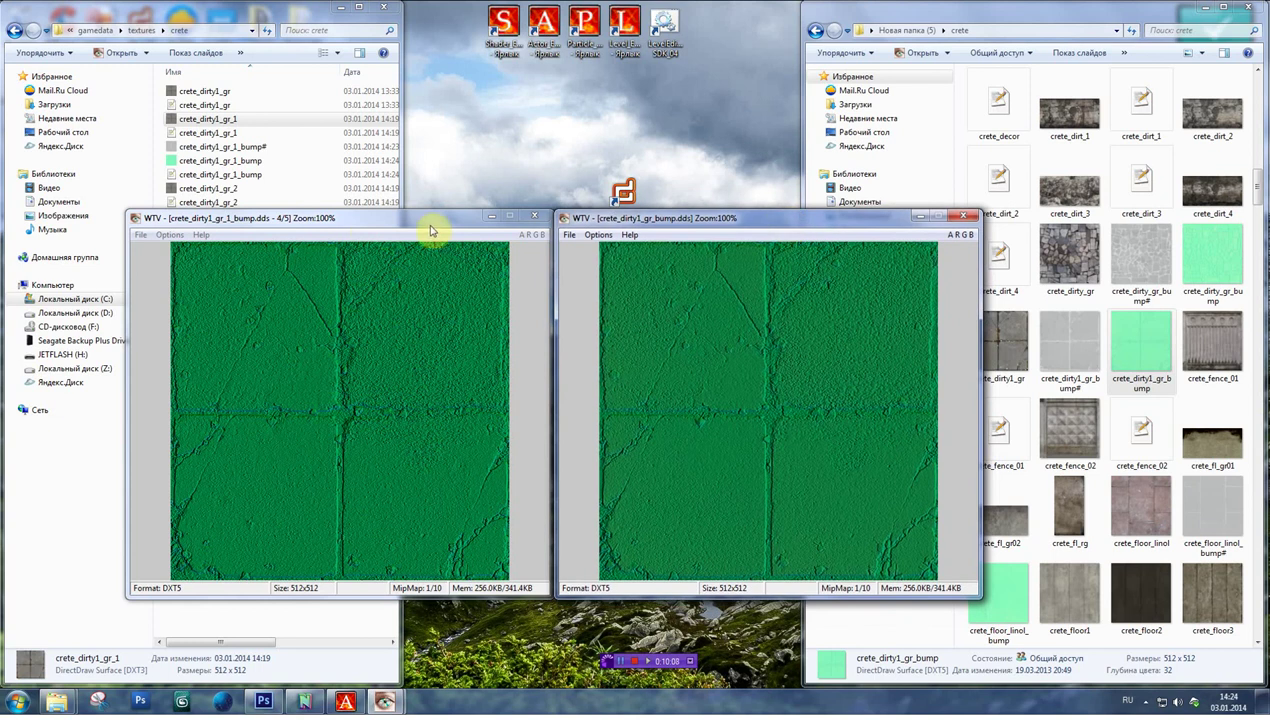
- View the generated crete_dirty1_gr_1_bump# and the original crete_dirty1_gr_bump# side by side for comparison
double_click(197, 148)
drag(620, 158, 439, 96)
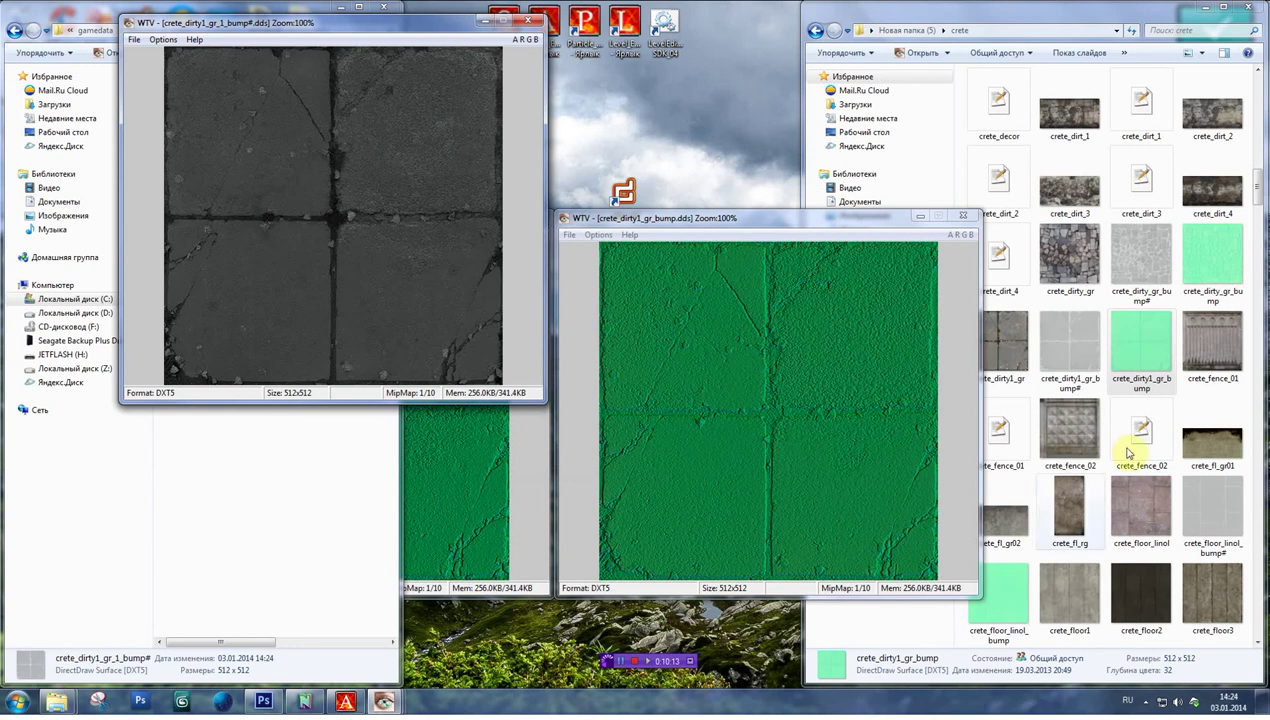
double_click(1085, 355)
drag(634, 165, 764, 30)
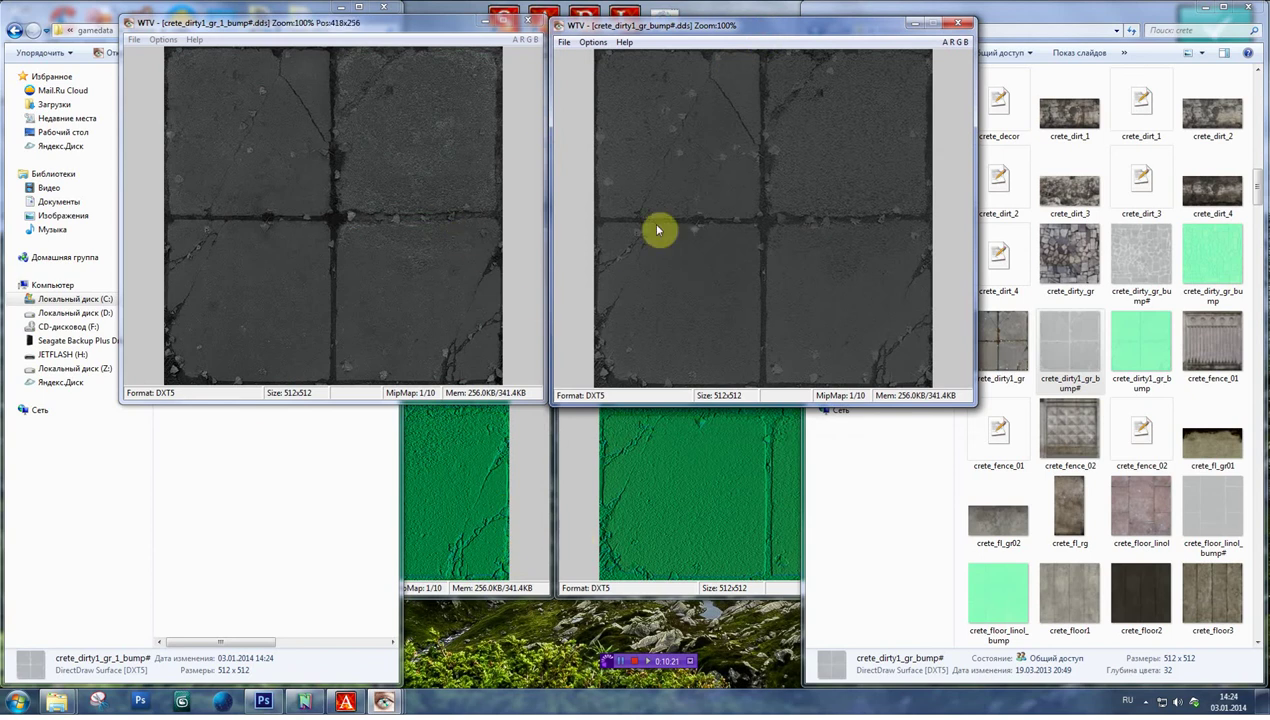
- Compare the two green bump textures once more and close all four texture viewer windows
click(527, 492)
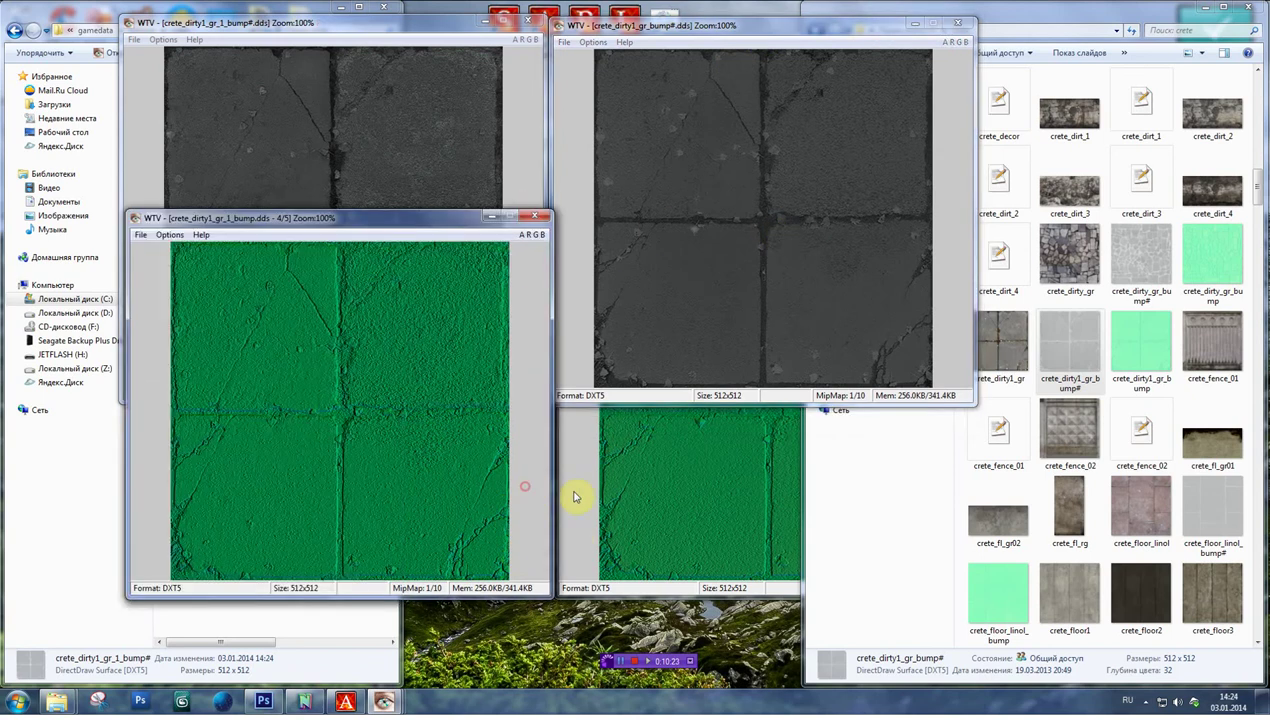
click(584, 492)
click(966, 218)
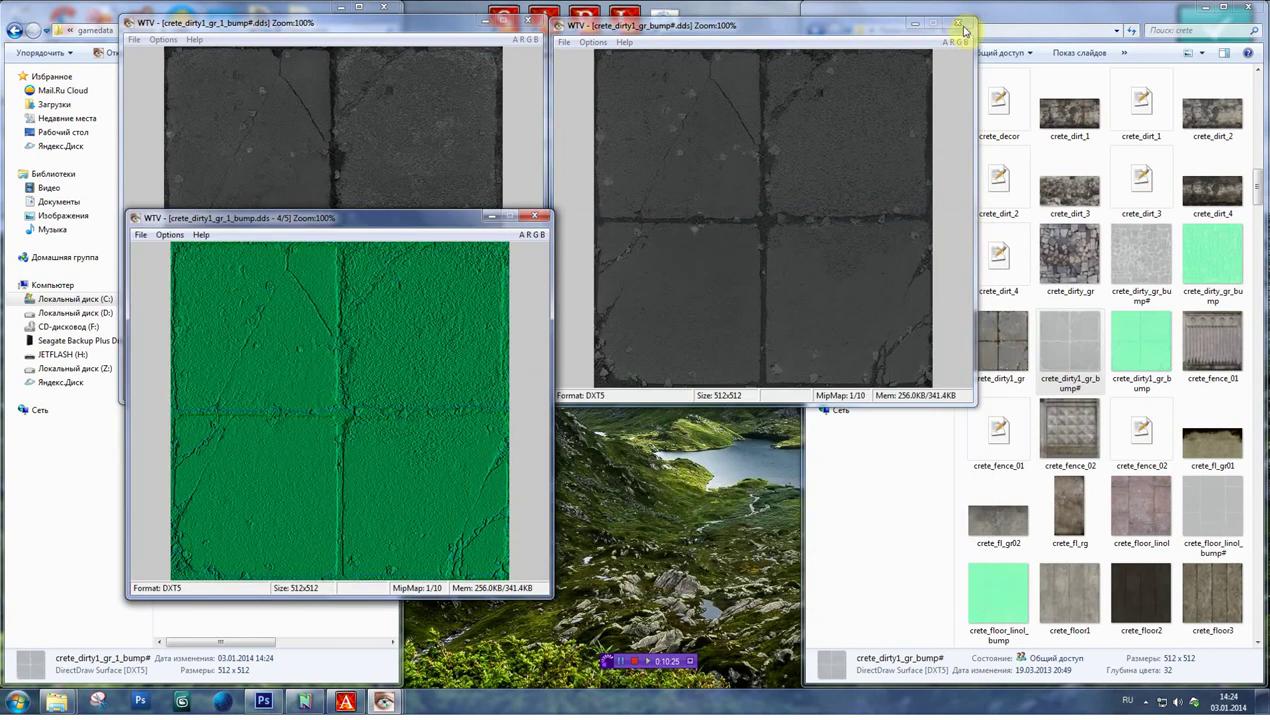
click(957, 23)
click(523, 22)
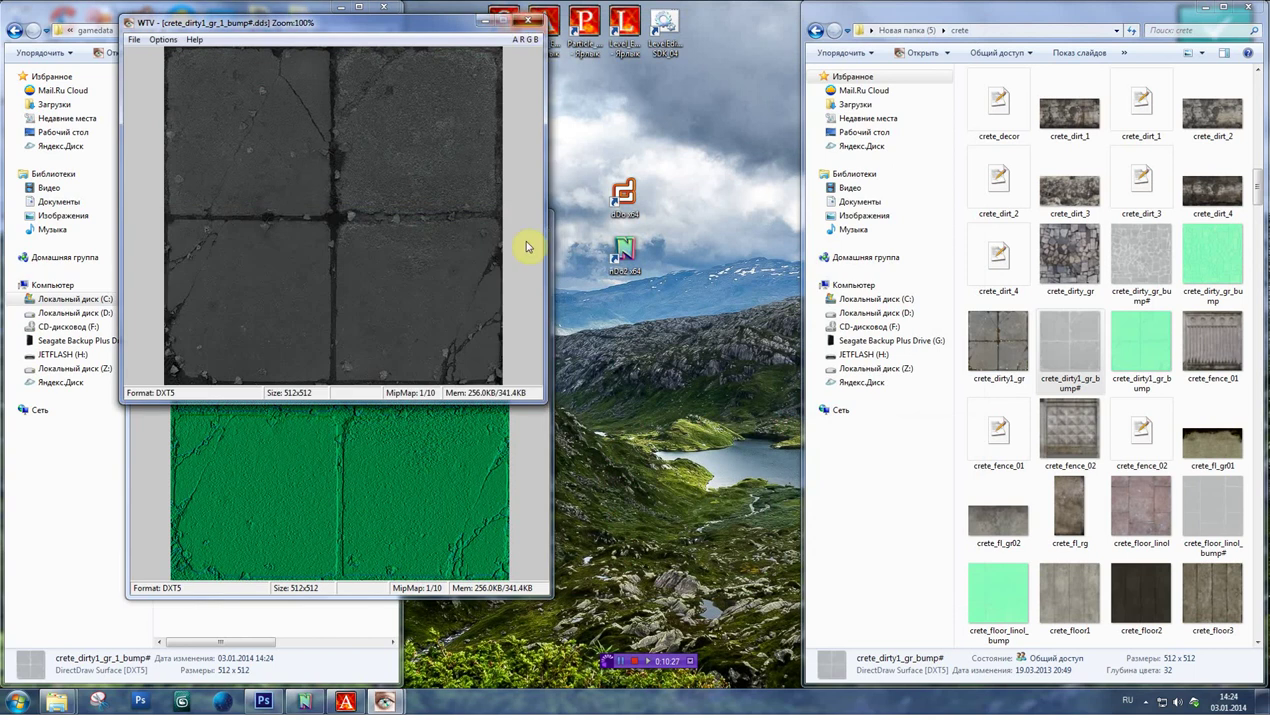
click(535, 216)
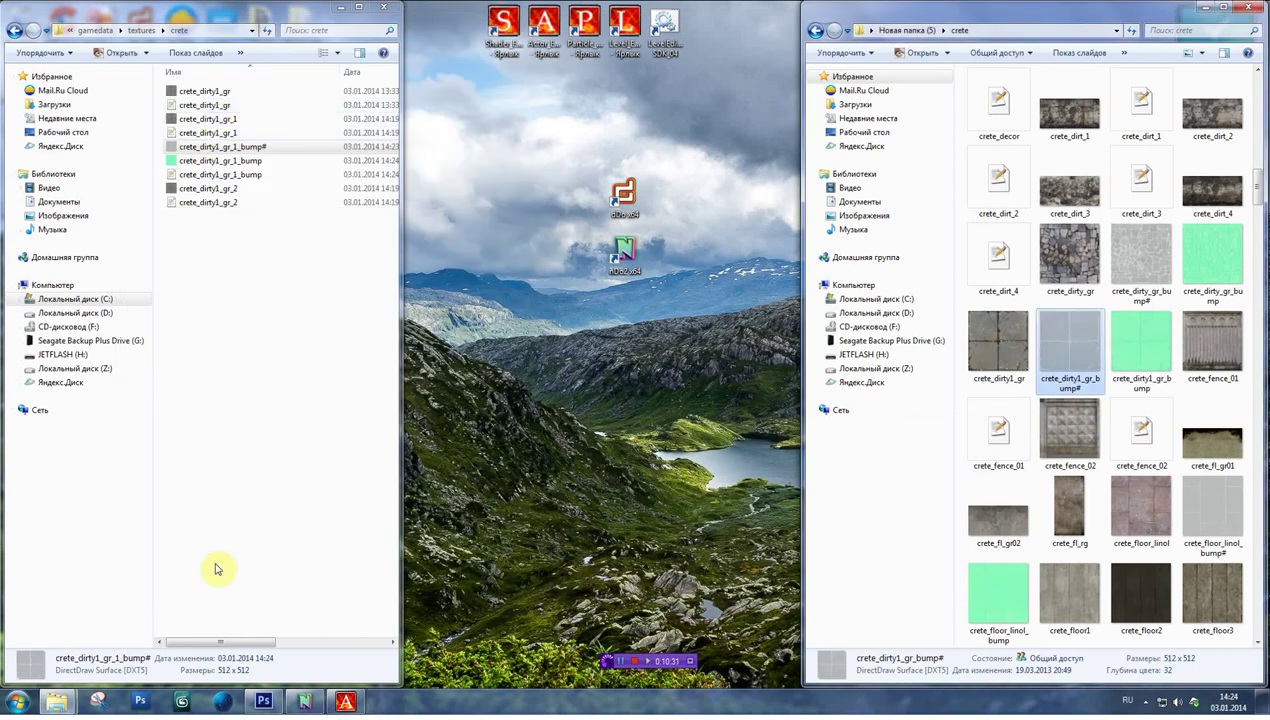
- Put the Actor Editor away, switch to Photoshop and close the document crete_dirty1_gr_1_bump.tga
click(344, 701)
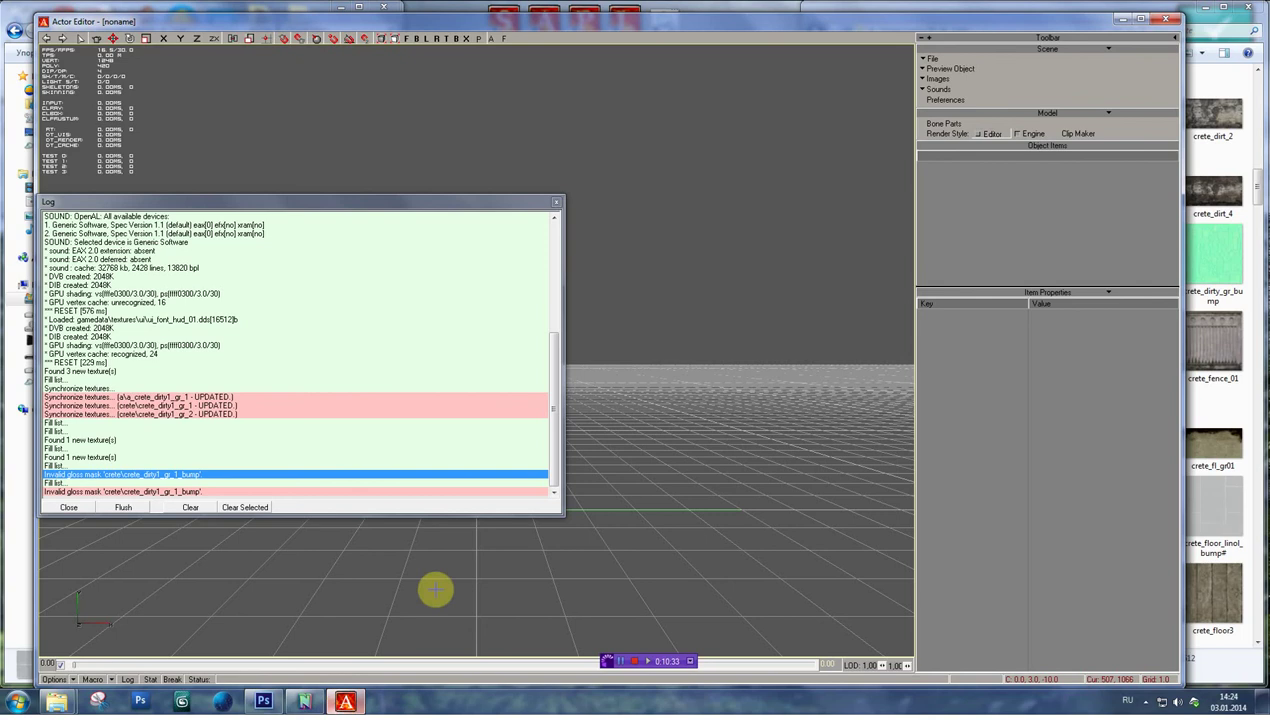
click(1125, 20)
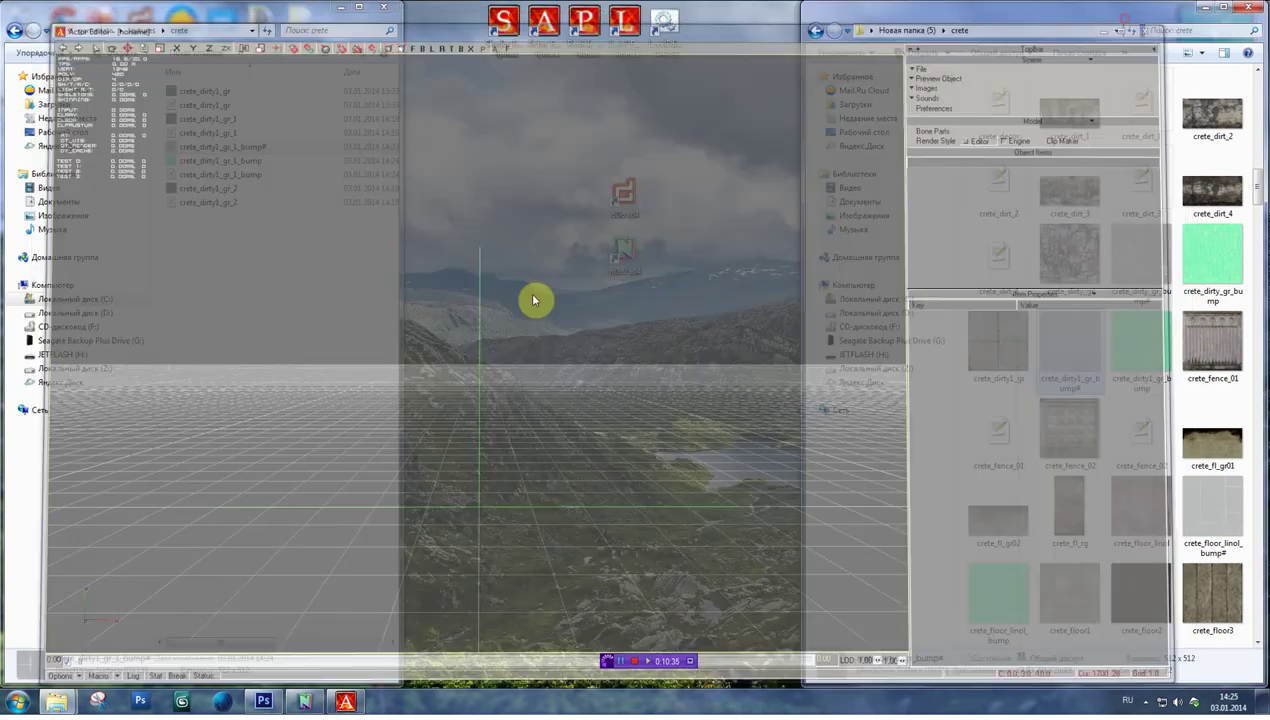
click(264, 701)
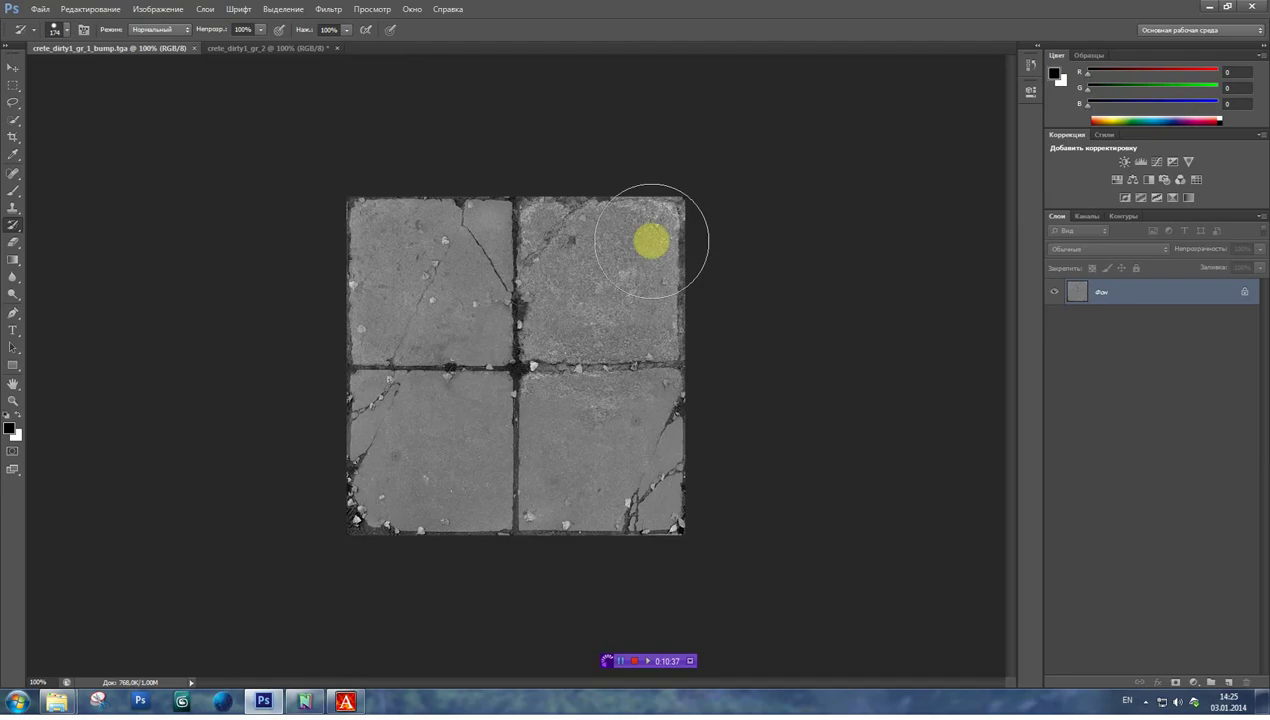
click(192, 48)
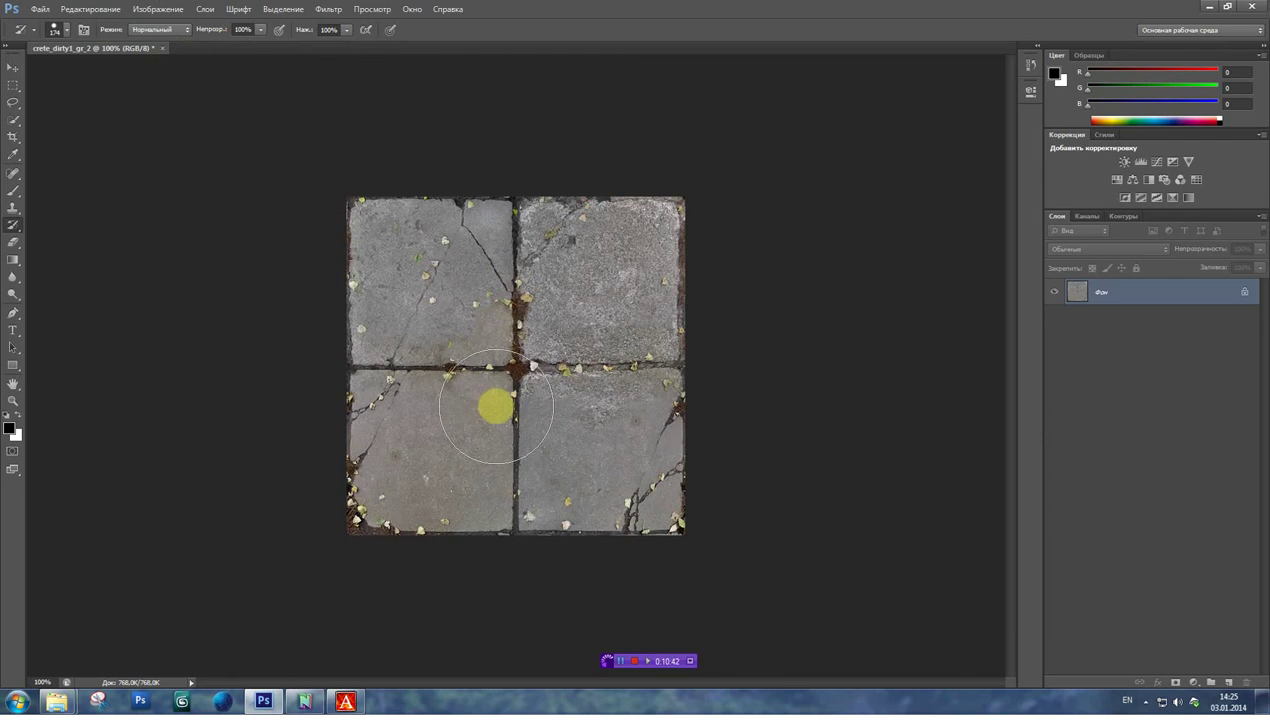
- Bring up nDo2 over the crete_dirty1_gr_2 document and reposition its 3D preview cube and Convert panel
click(1205, 9)
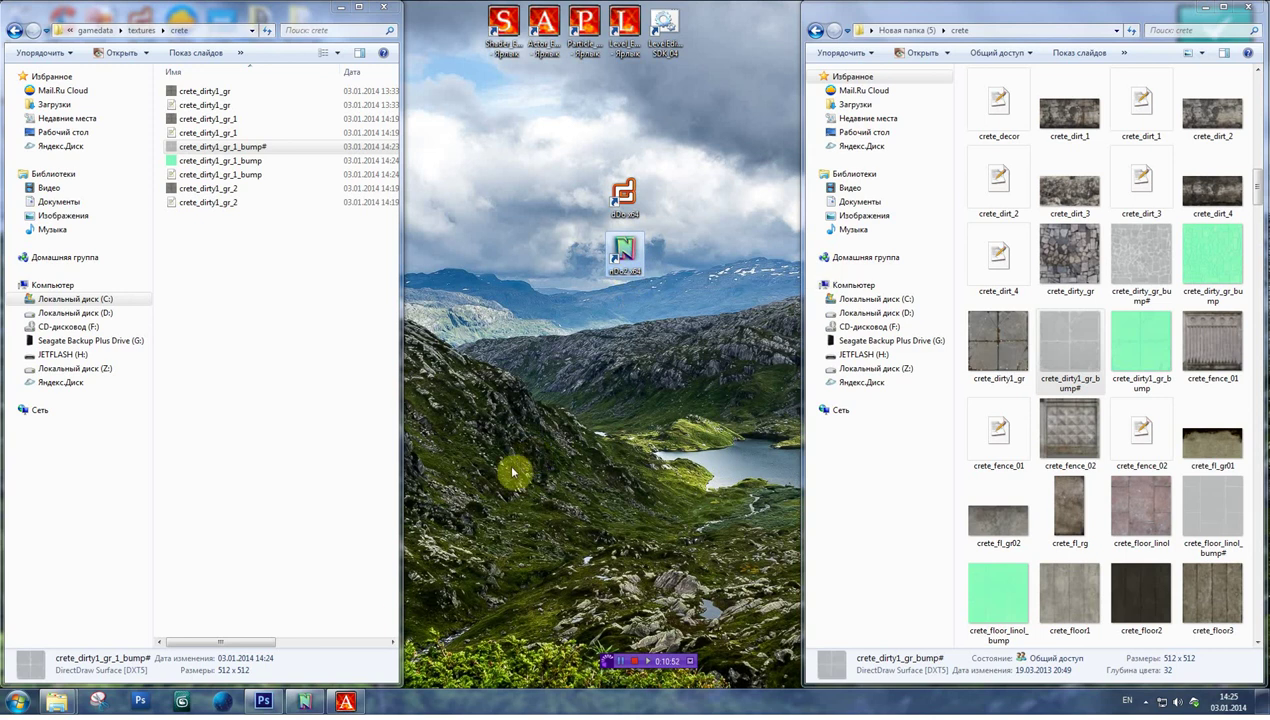
click(297, 702)
click(297, 702)
click(263, 702)
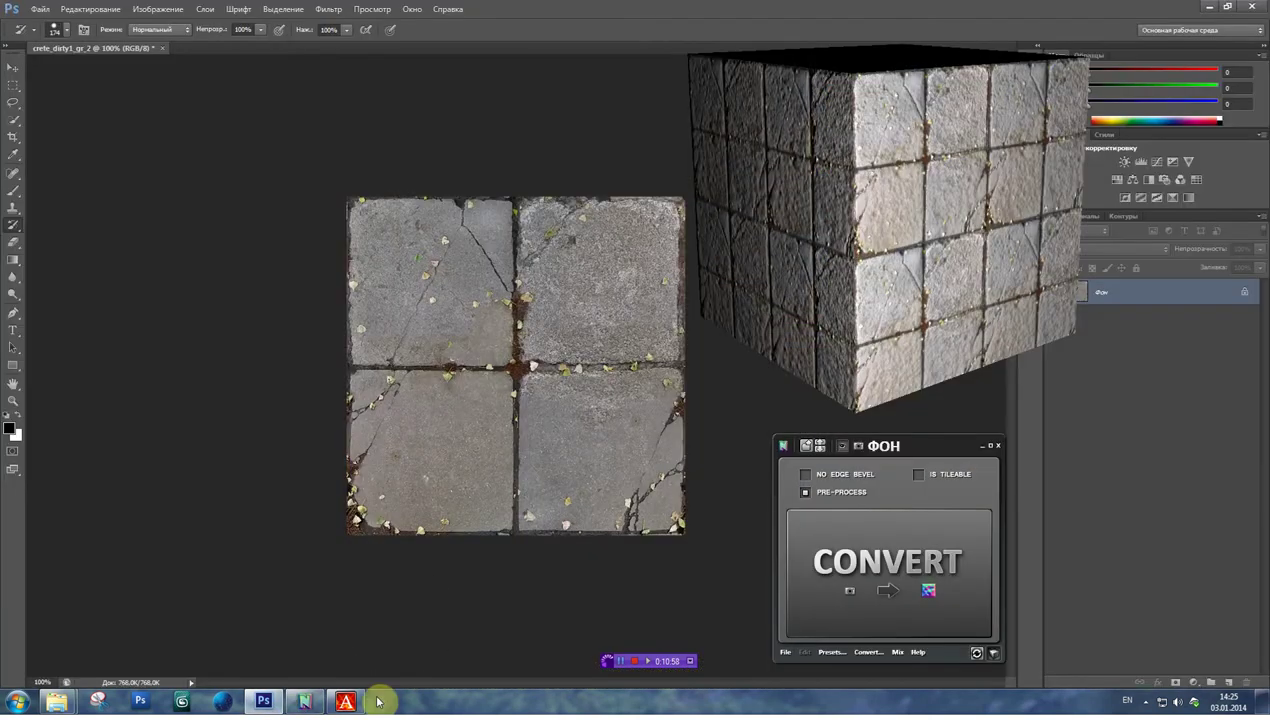
drag(905, 395, 468, 332)
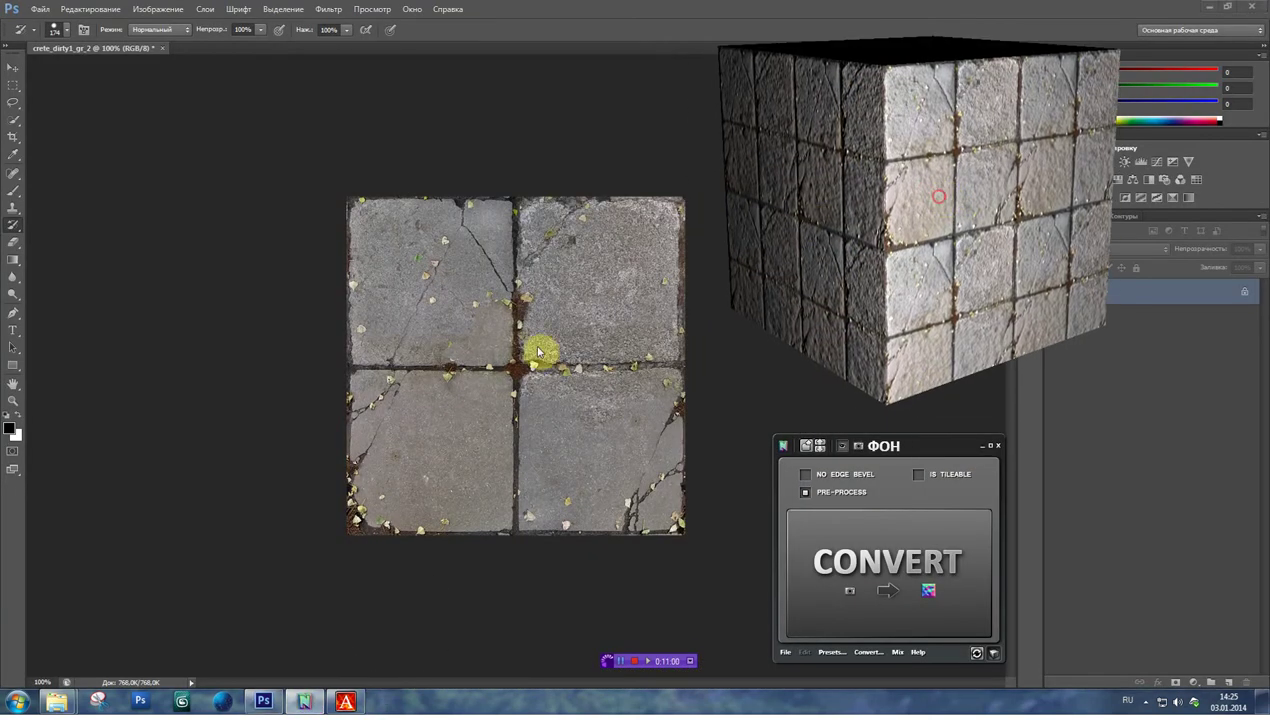
drag(931, 209, 938, 247)
drag(927, 449, 907, 431)
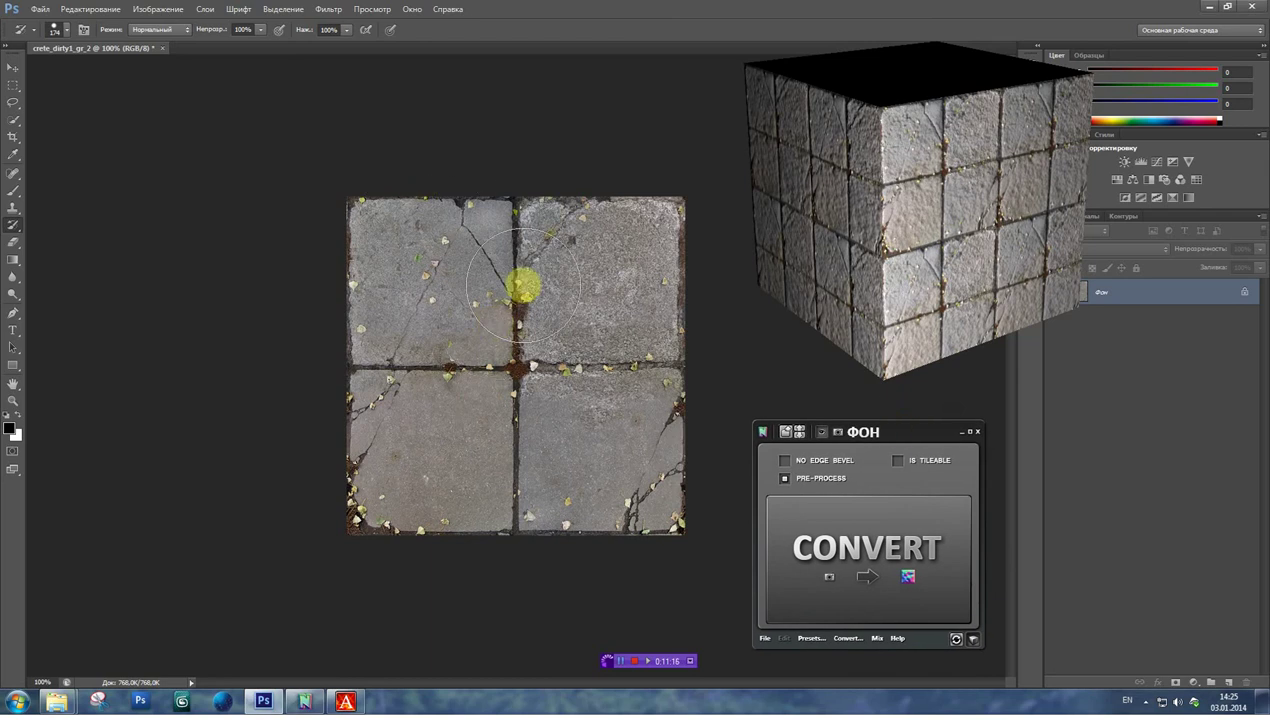
- Convert the crete_dirty1_gr_2 texture to black and white using the automatic channel values
click(105, 10)
mouse_move(158, 9)
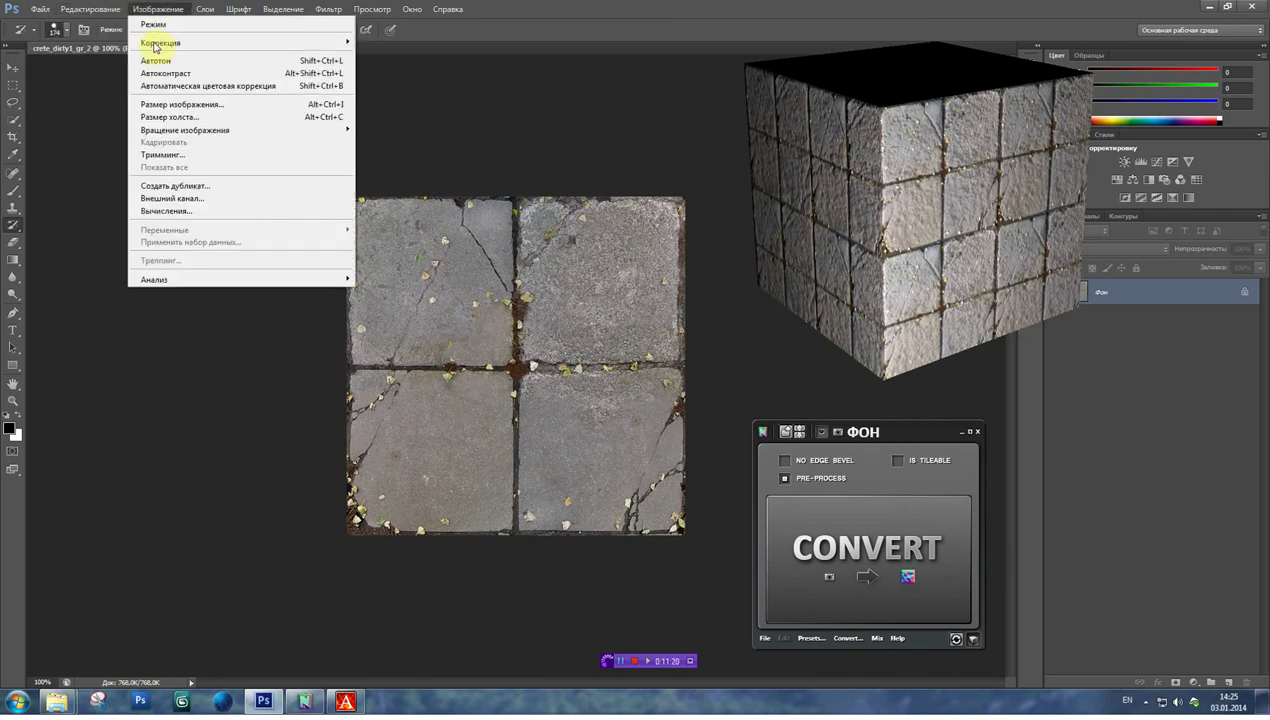
mouse_move(162, 42)
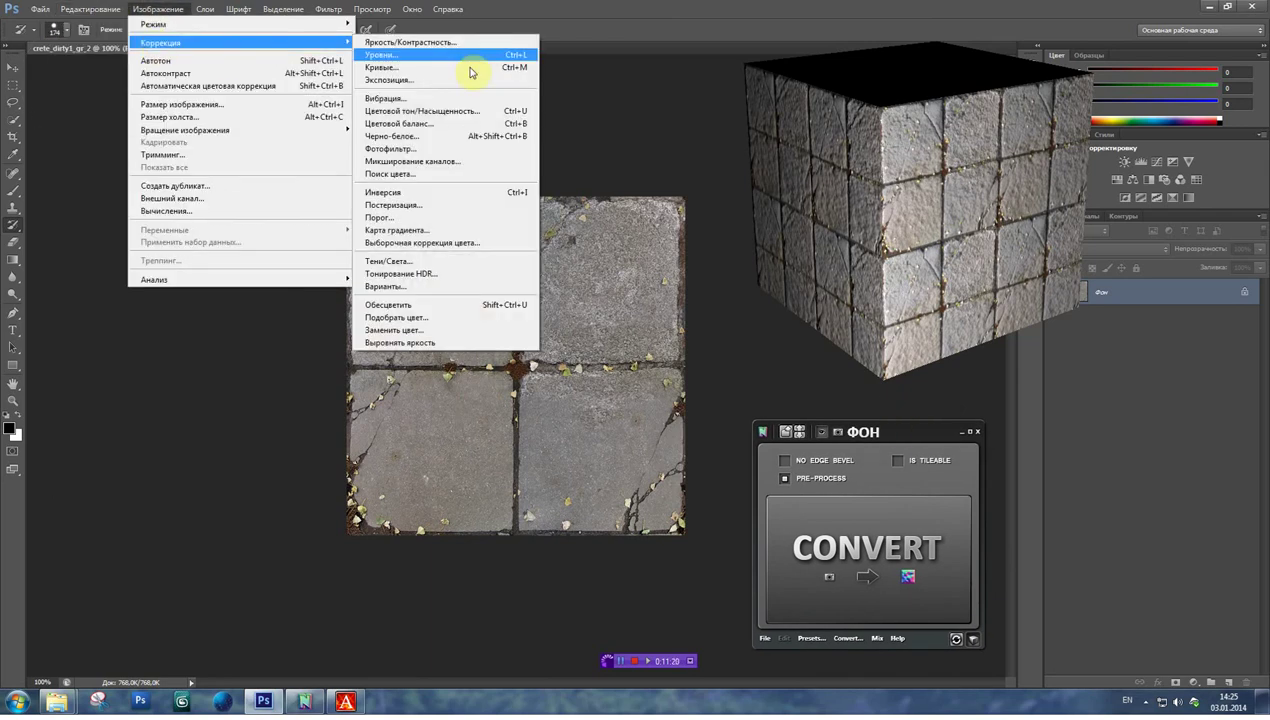
click(400, 135)
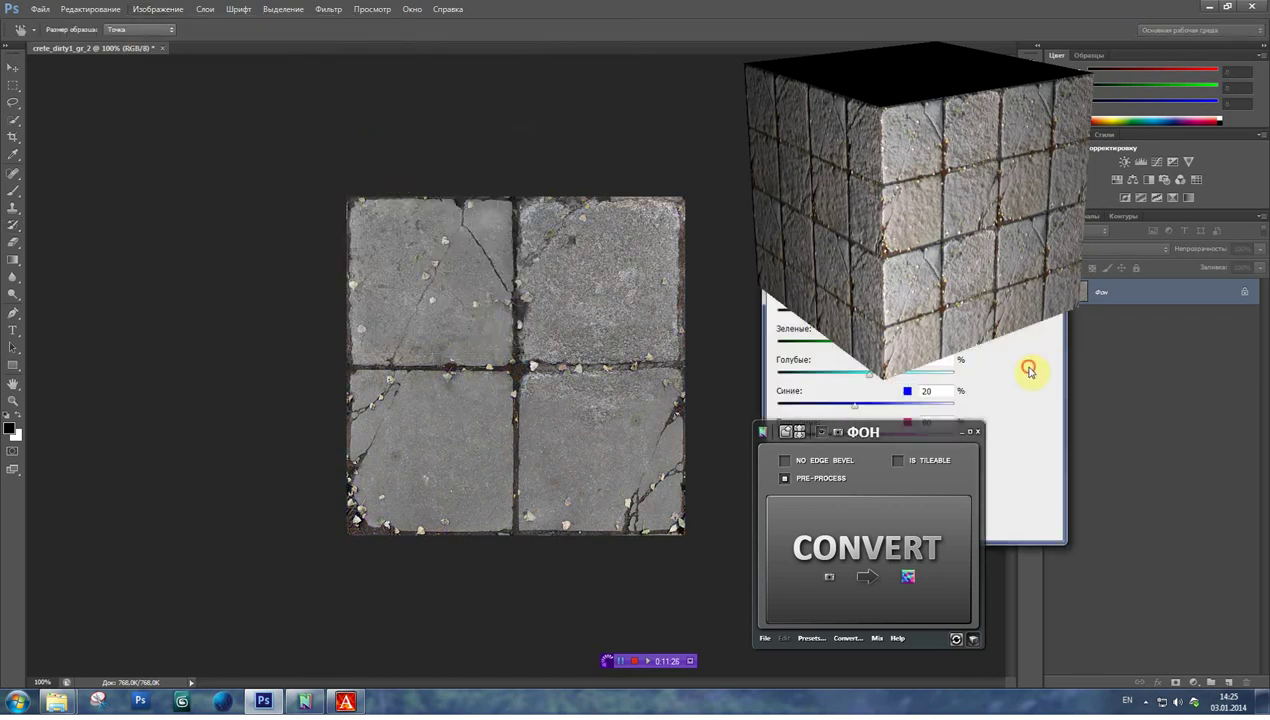
drag(926, 150, 1142, 153)
drag(901, 213, 710, 138)
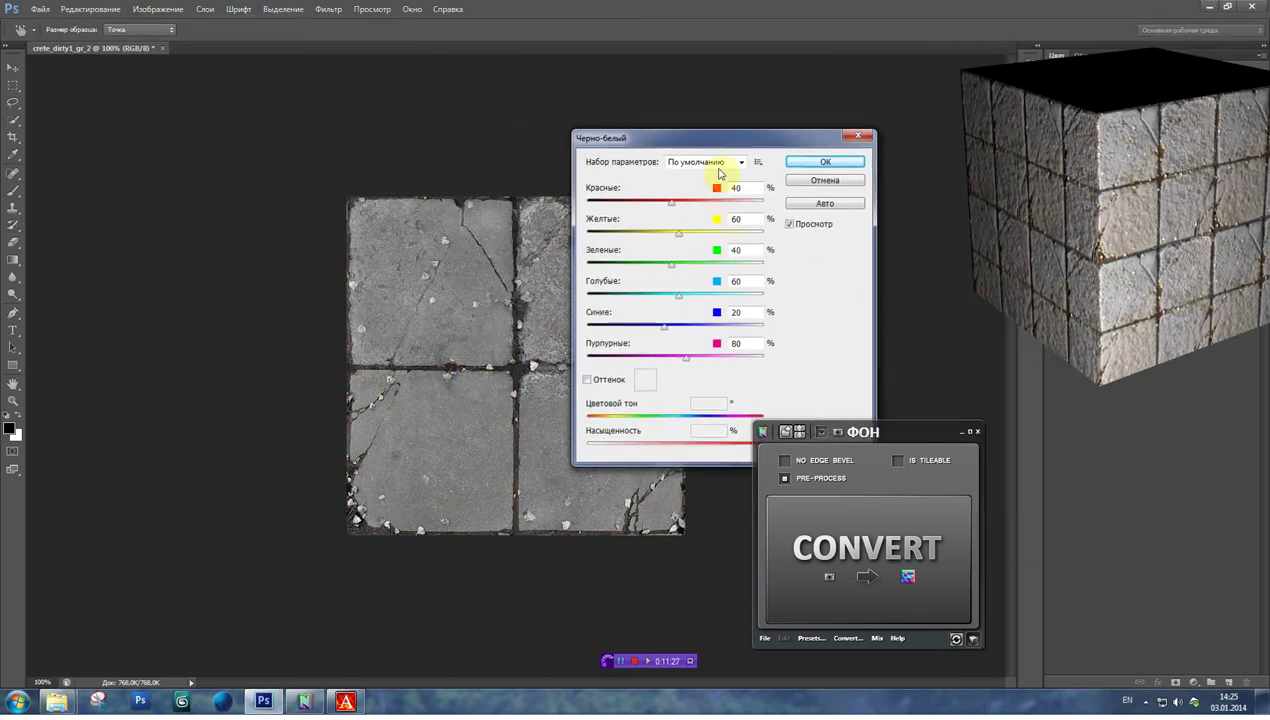
click(817, 206)
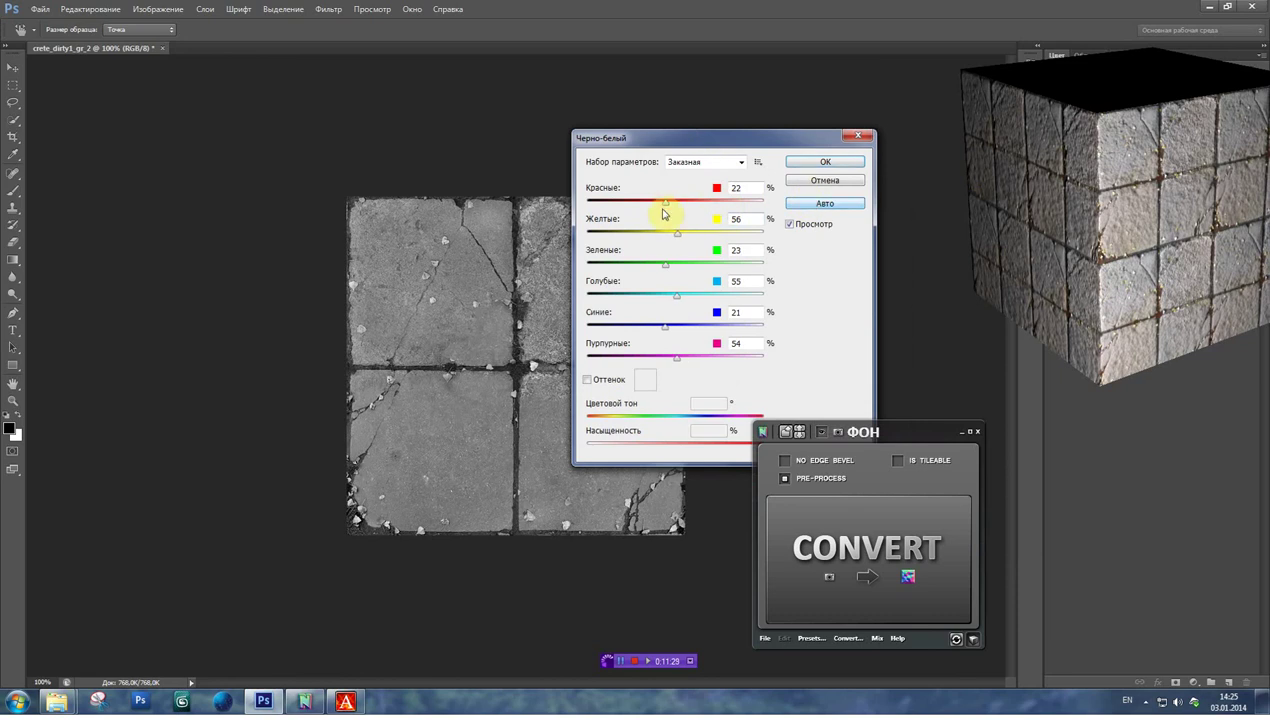
click(803, 163)
- Brighten the grayscale slab texture strongly with Brightness/Contrast, leaving the contrast at 0
click(148, 14)
mouse_move(207, 45)
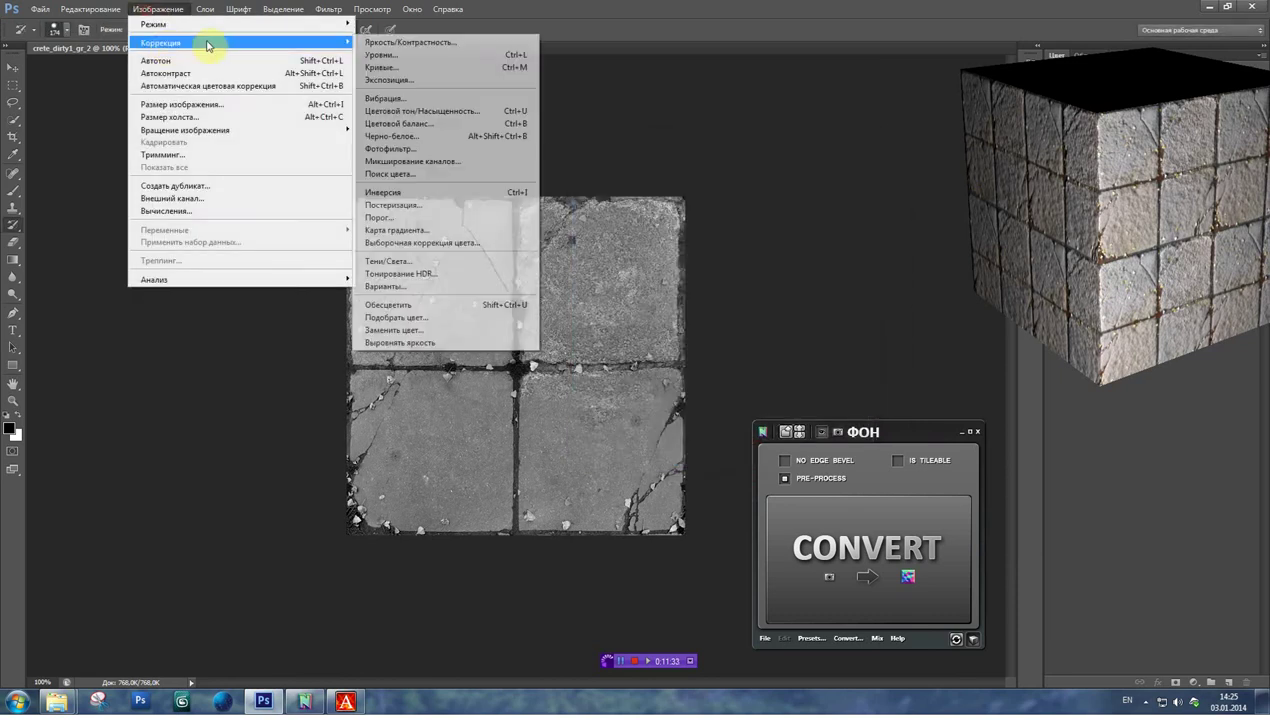
click(417, 44)
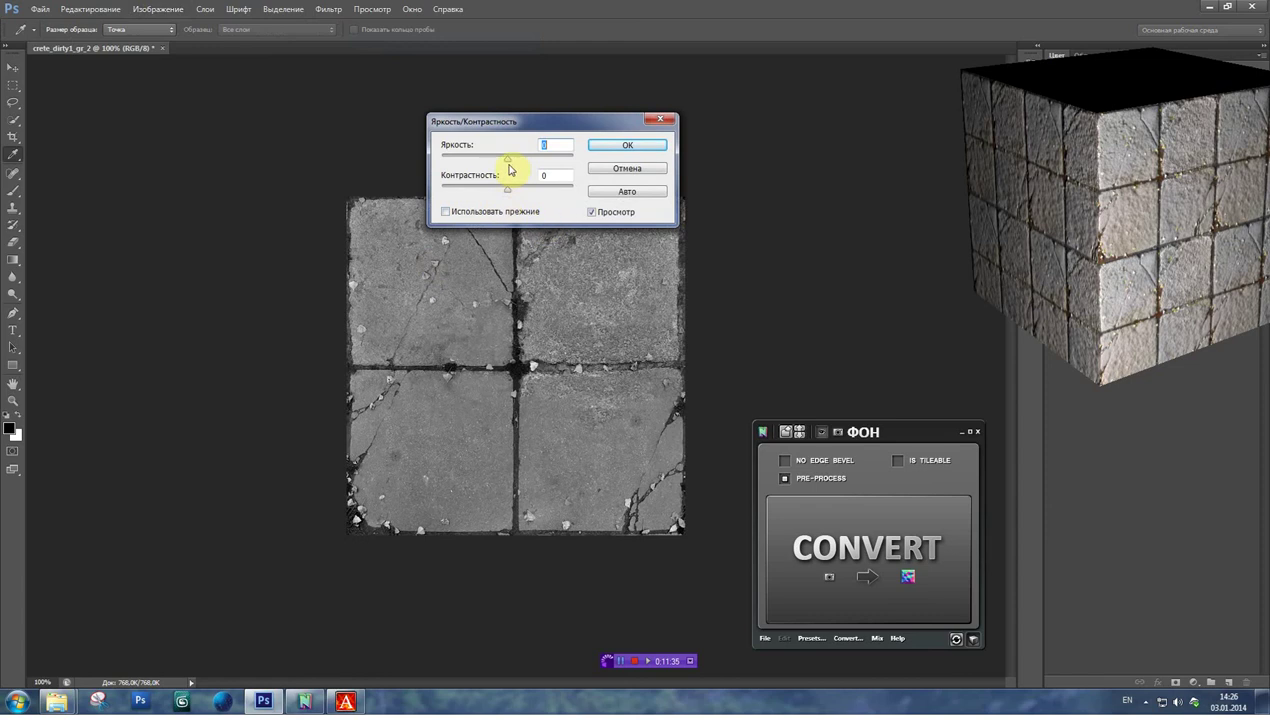
drag(509, 160, 541, 170)
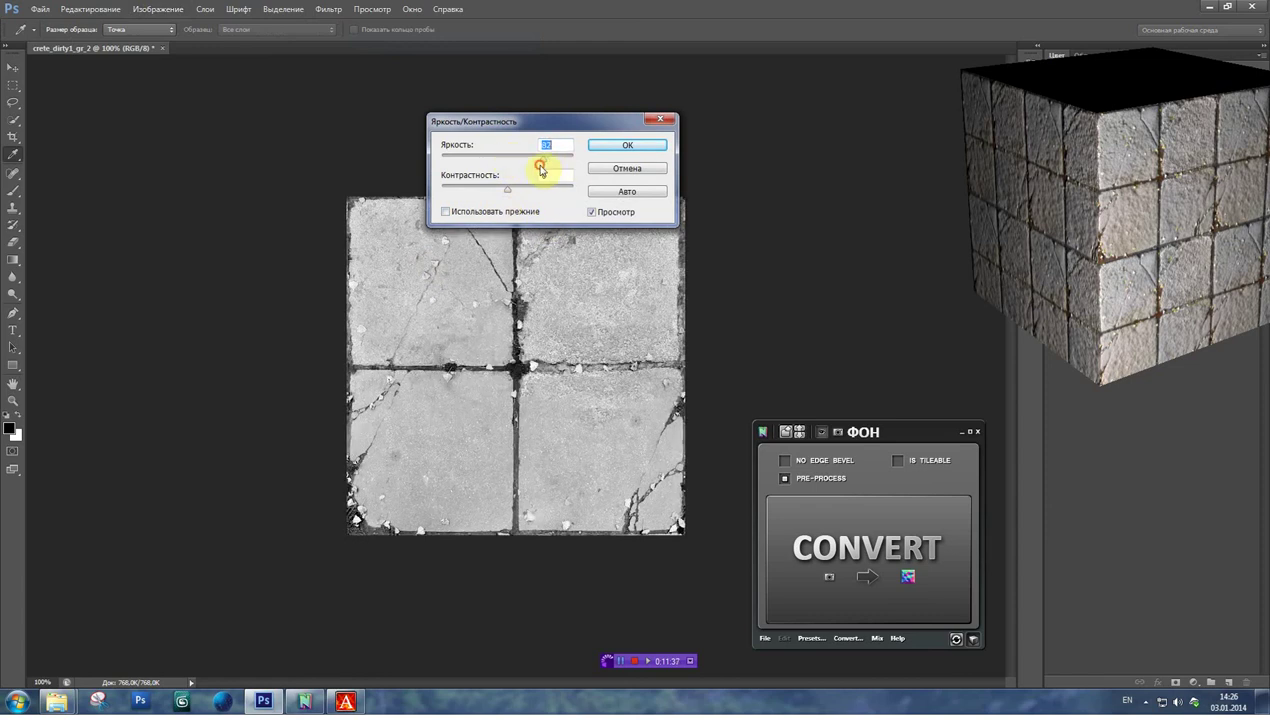
click(619, 151)
- Smooth the slab texture with a Surface Blur of radius 4 pixels and threshold 11 levels
key(b)
click(328, 16)
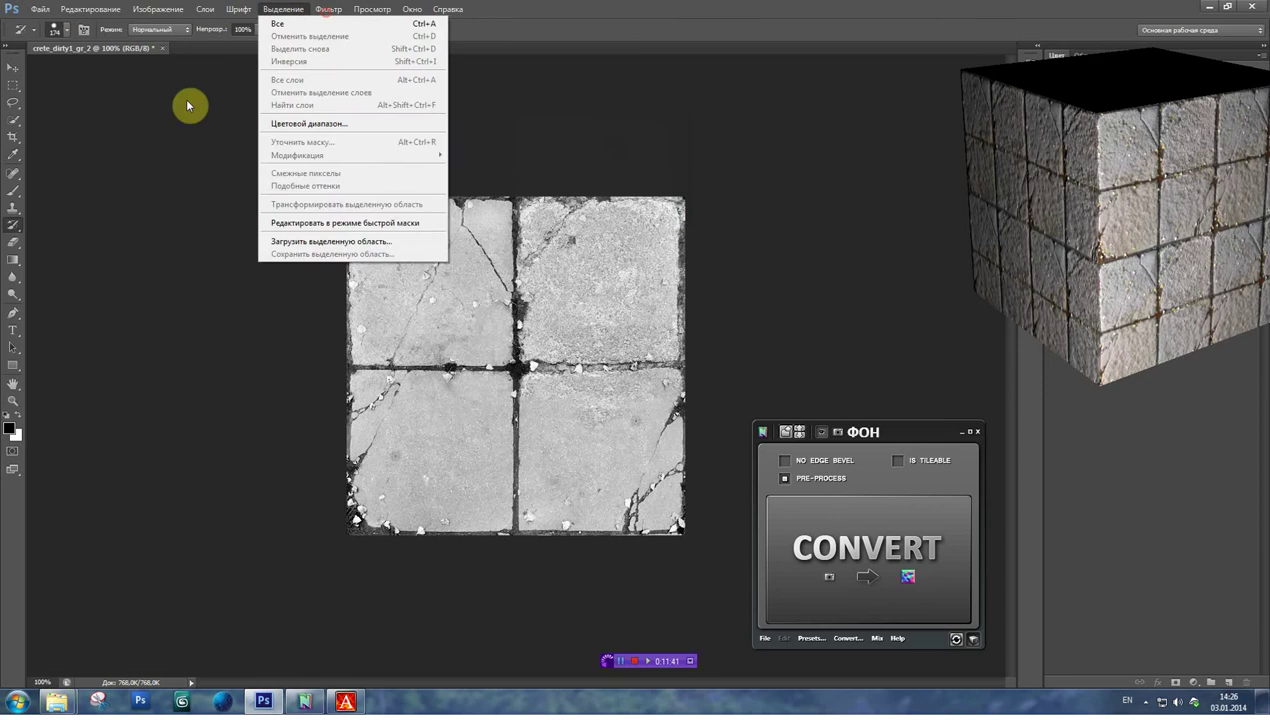
mouse_move(362, 180)
click(578, 299)
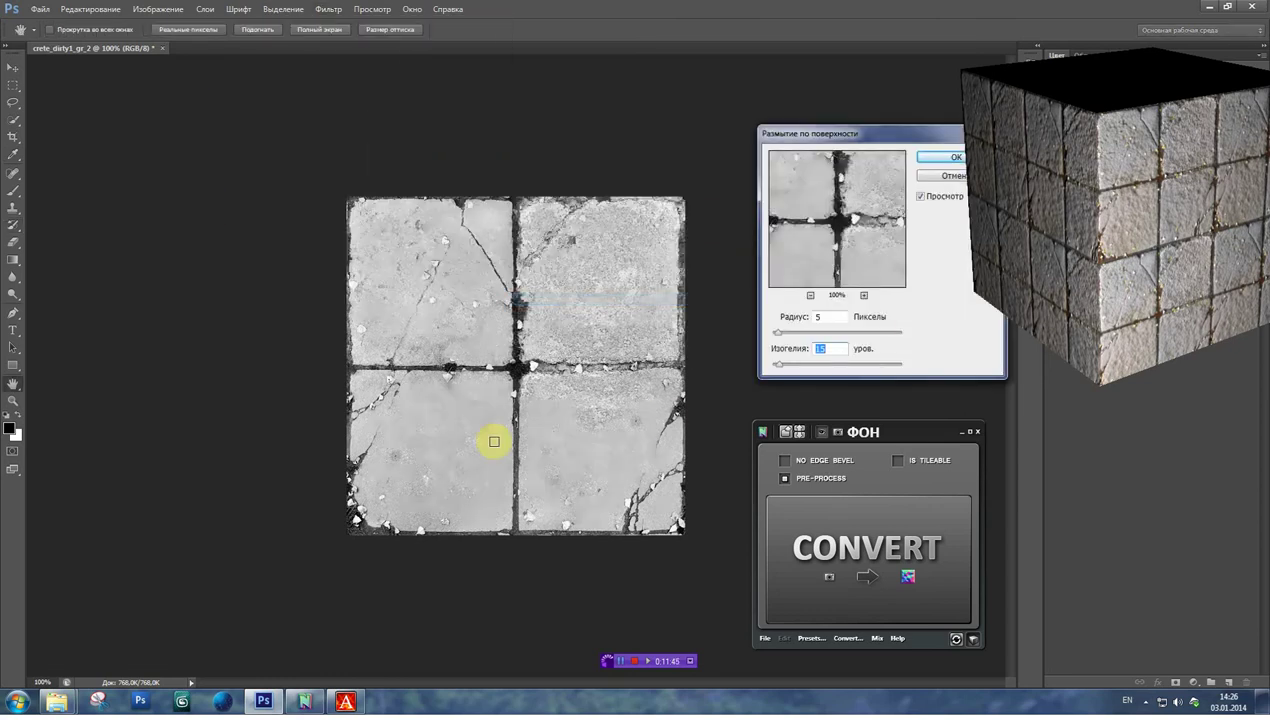
drag(791, 131, 646, 94)
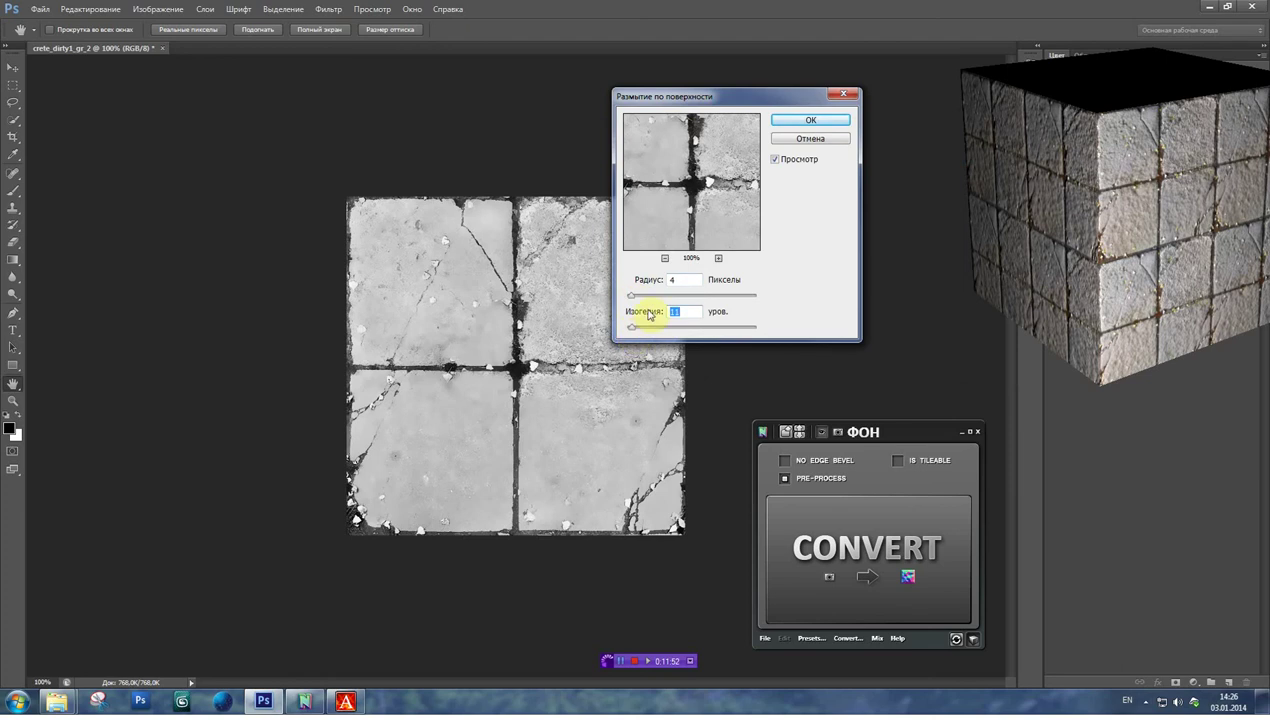
click(811, 120)
- Reposition the nDo2 3D preview cube and Convert panel, and open the conversion preset library
drag(1057, 204, 866, 181)
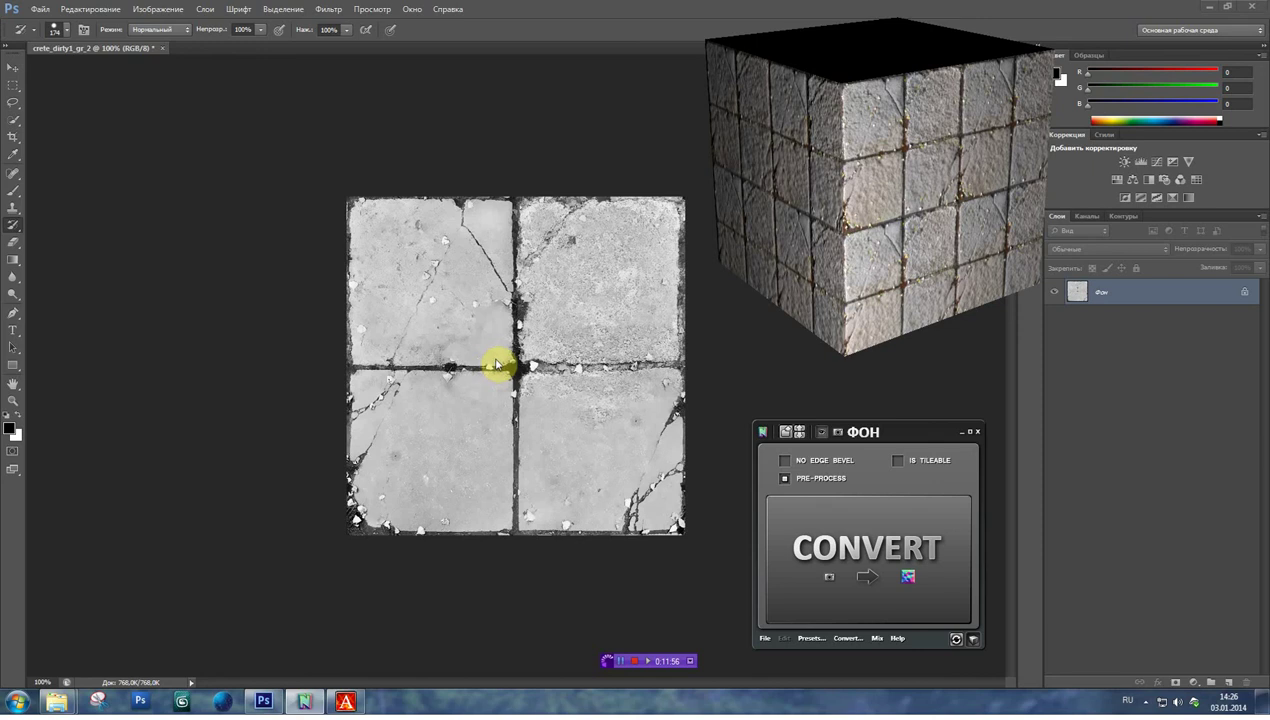
drag(902, 443, 868, 398)
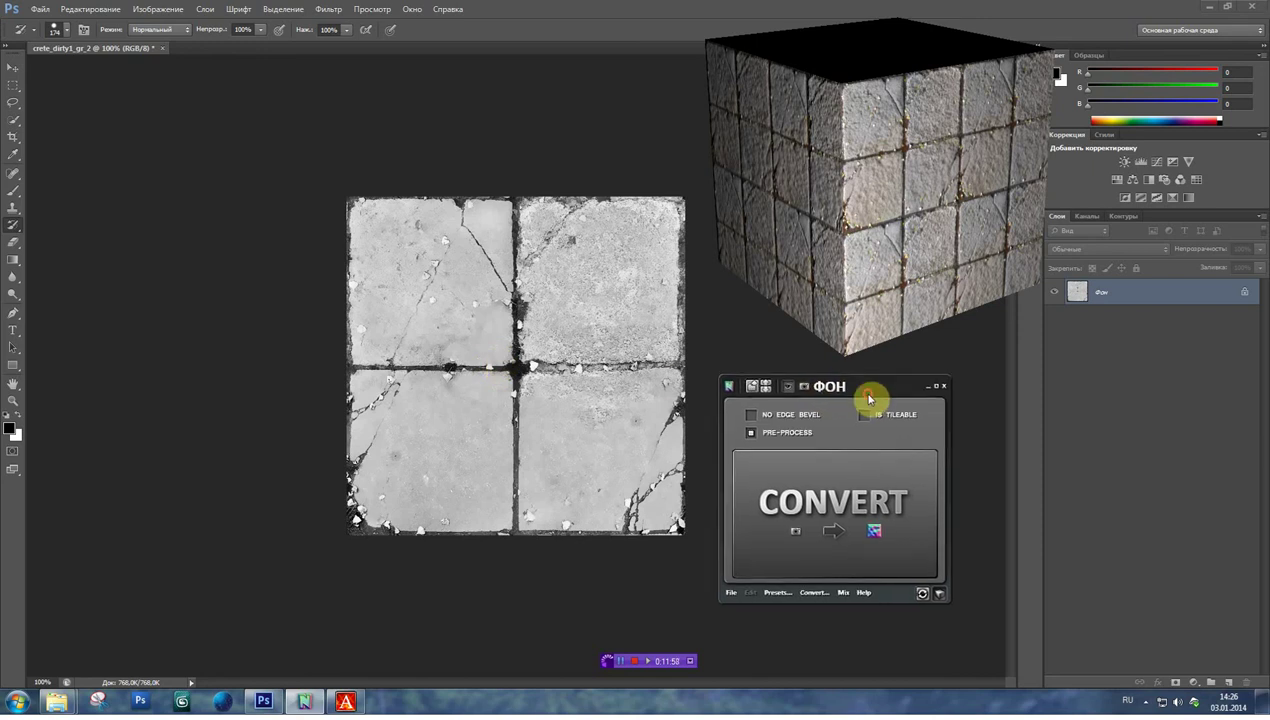
click(778, 594)
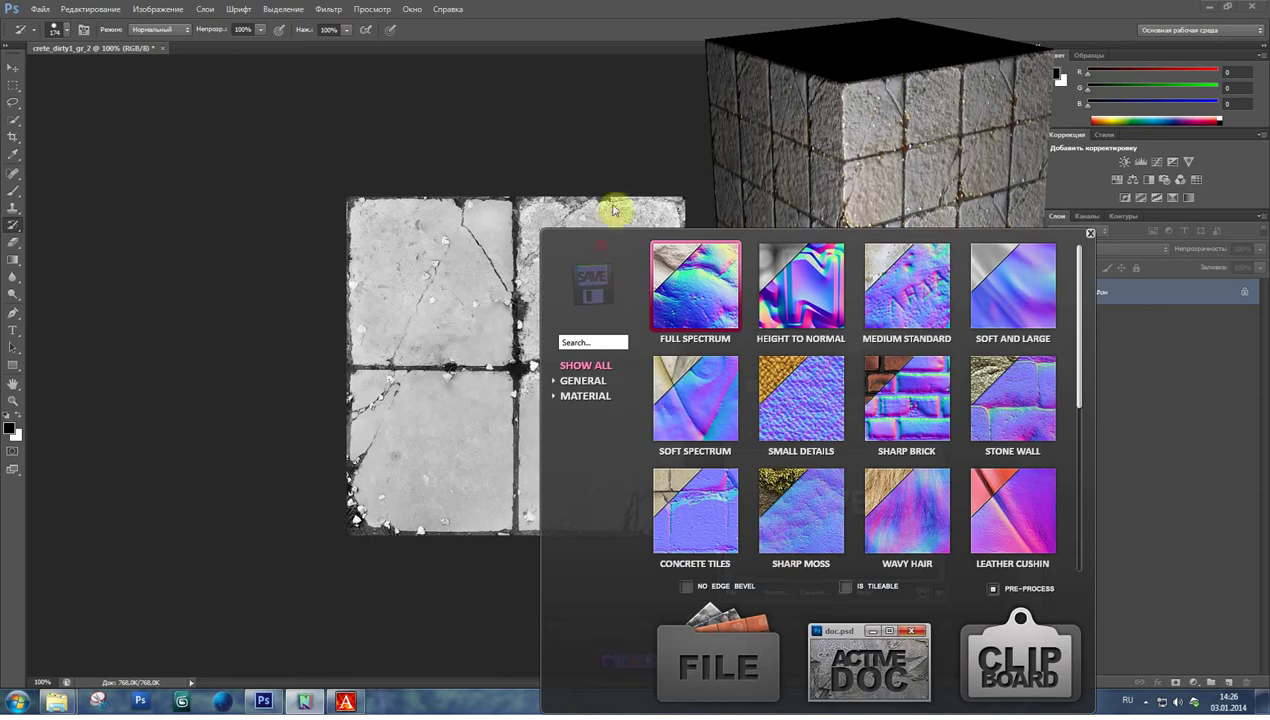
click(777, 594)
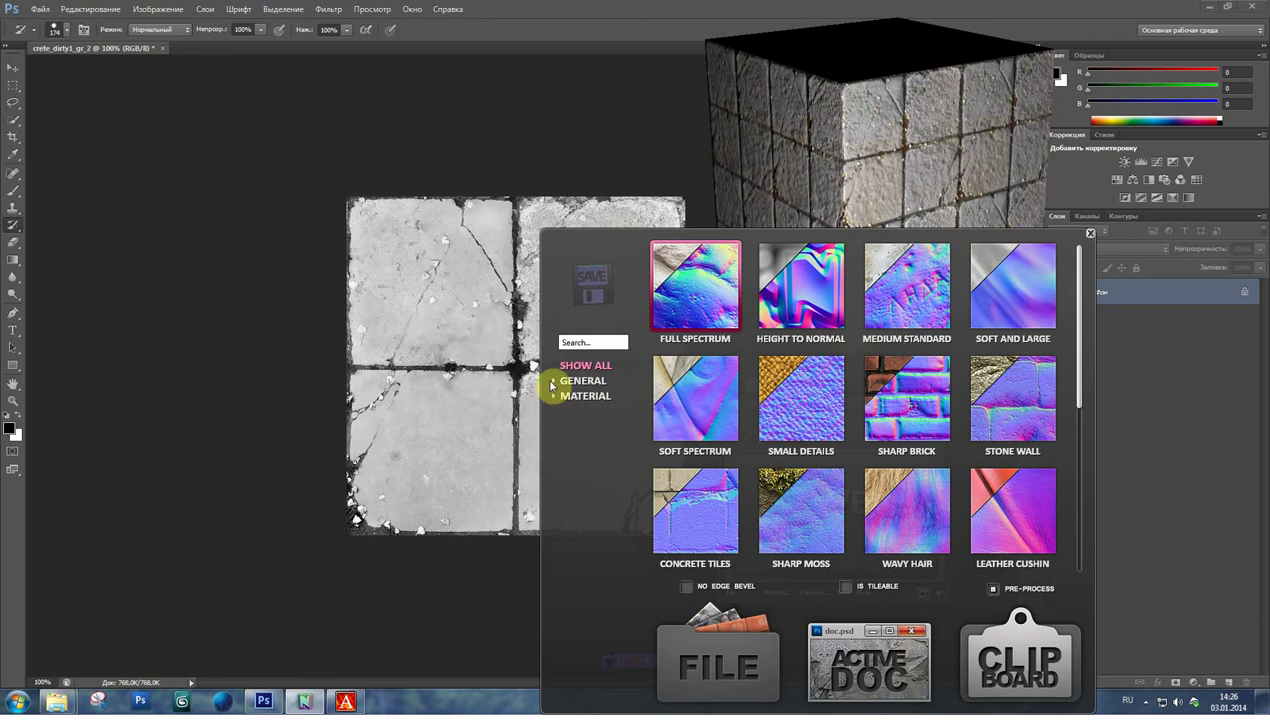
- Browse the material presets, looking through the Brick, Concrete, Grass, Leather, Mud and Skin categories
click(553, 442)
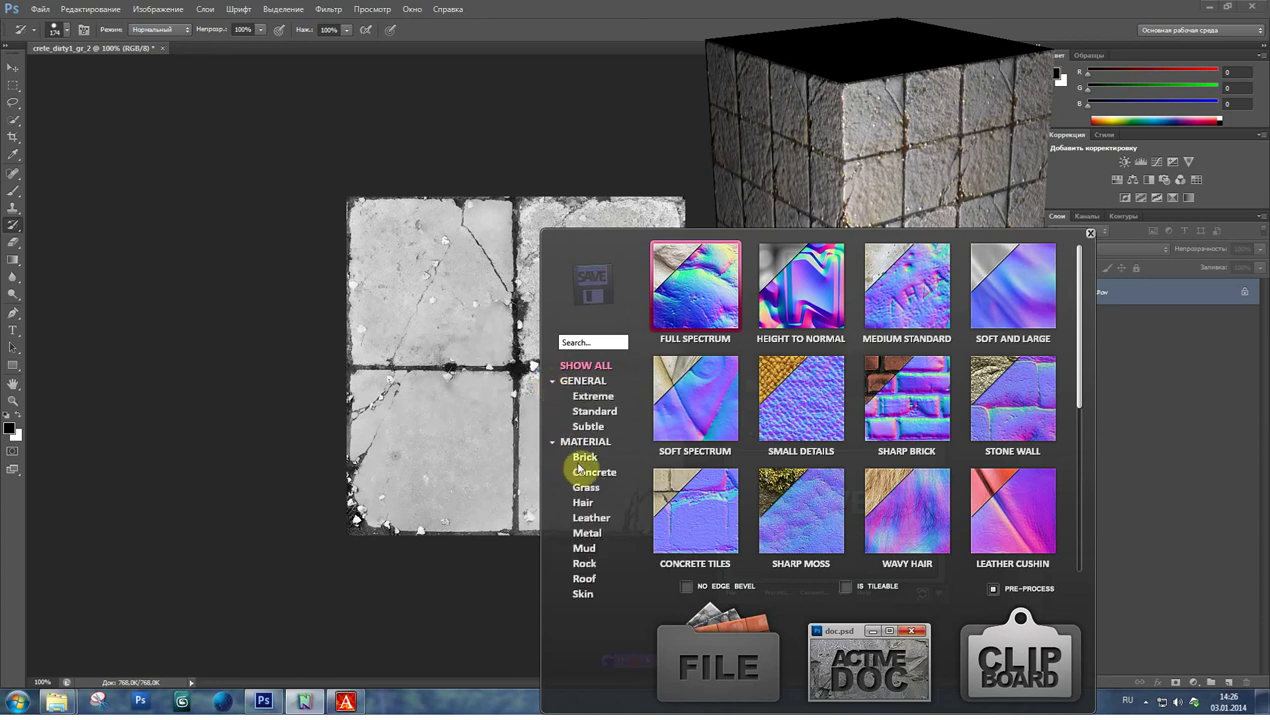
click(590, 458)
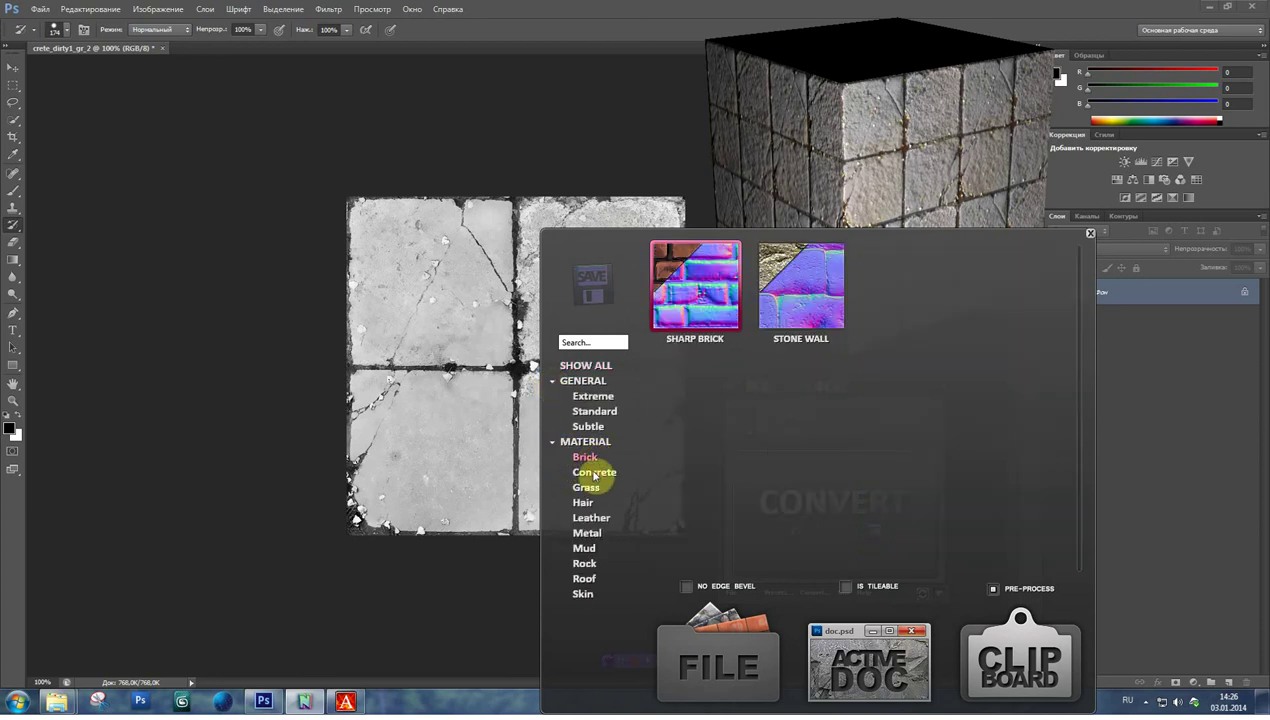
click(594, 475)
click(586, 489)
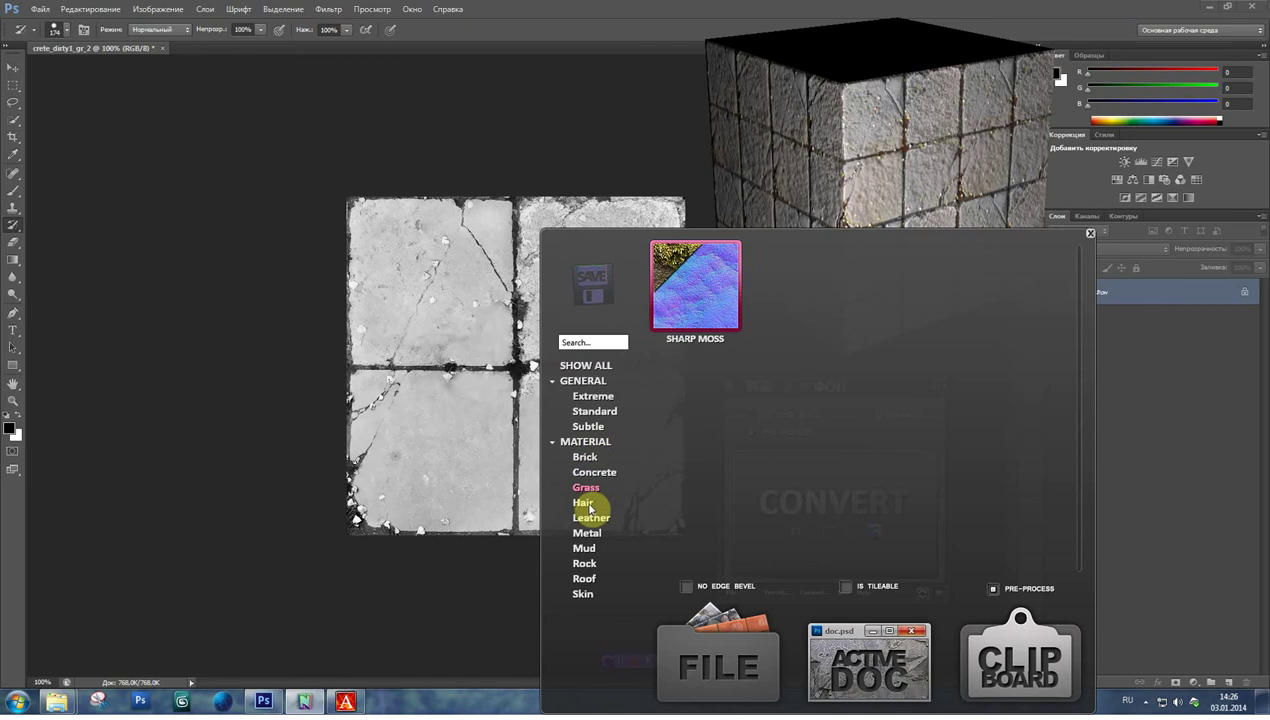
click(588, 518)
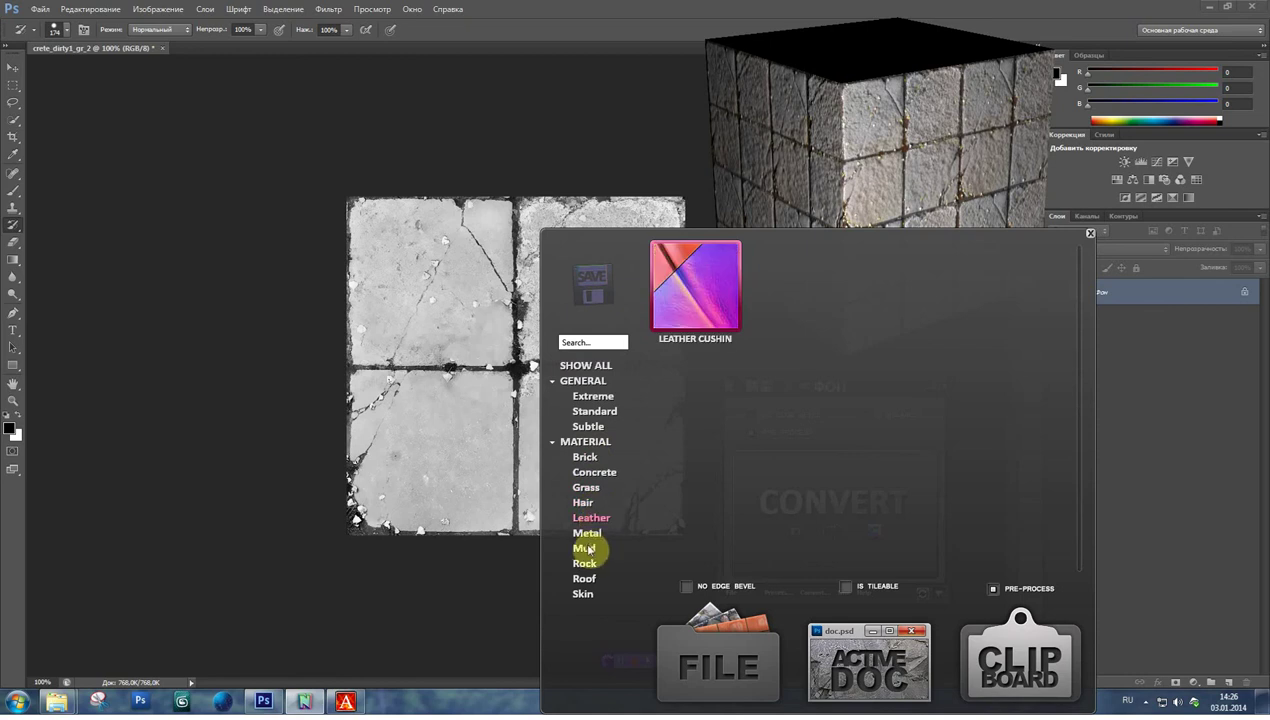
click(590, 547)
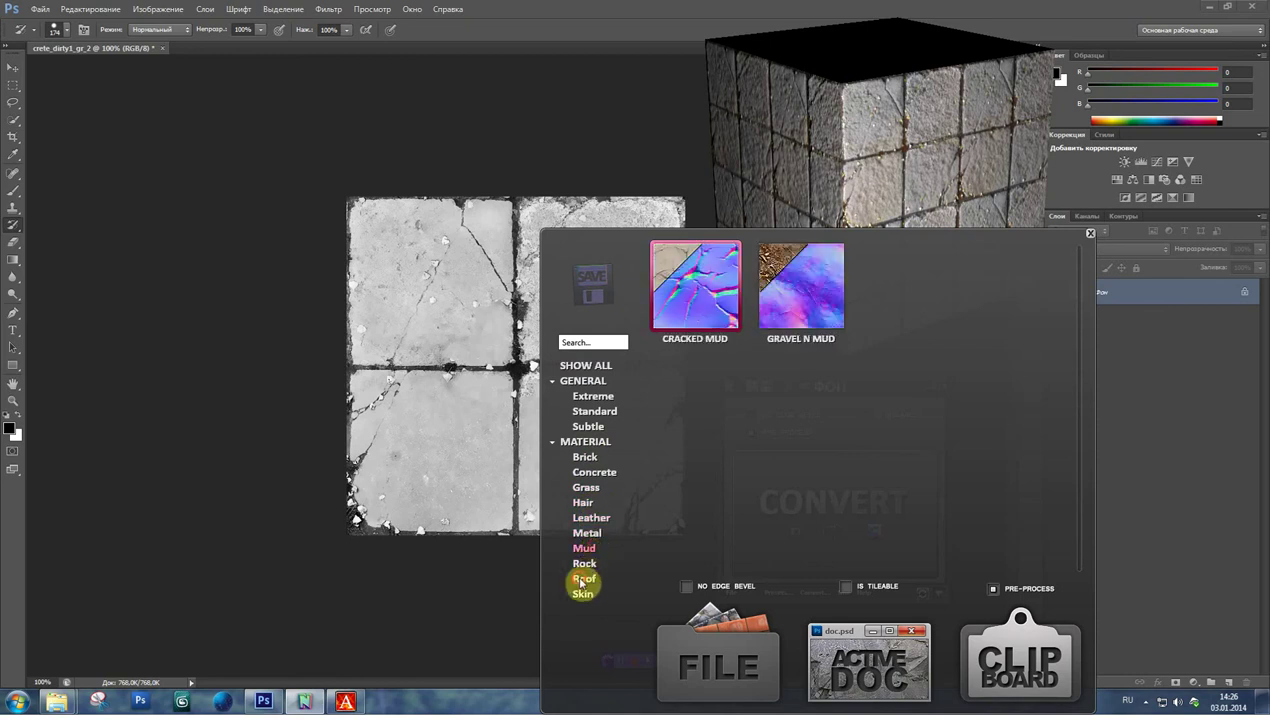
click(582, 594)
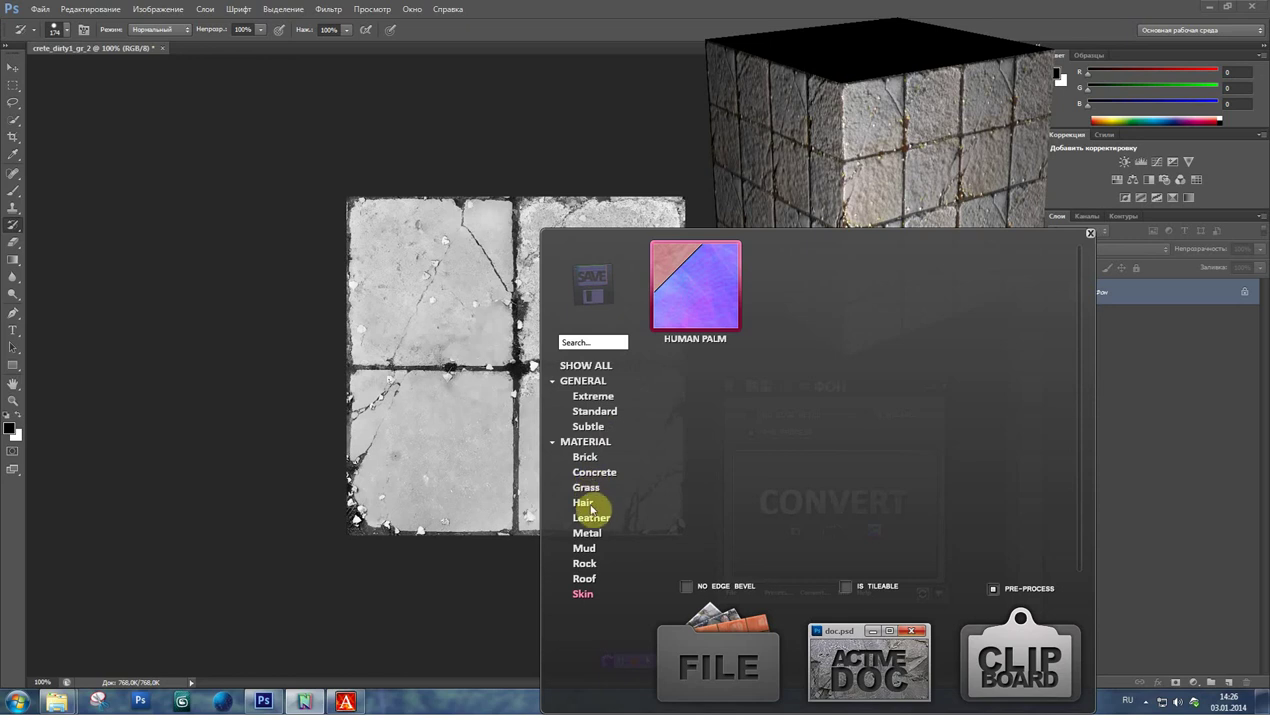
- Convert the active document to a normal map with the Concrete Tiles preset, using automatic black-and-white values
click(593, 473)
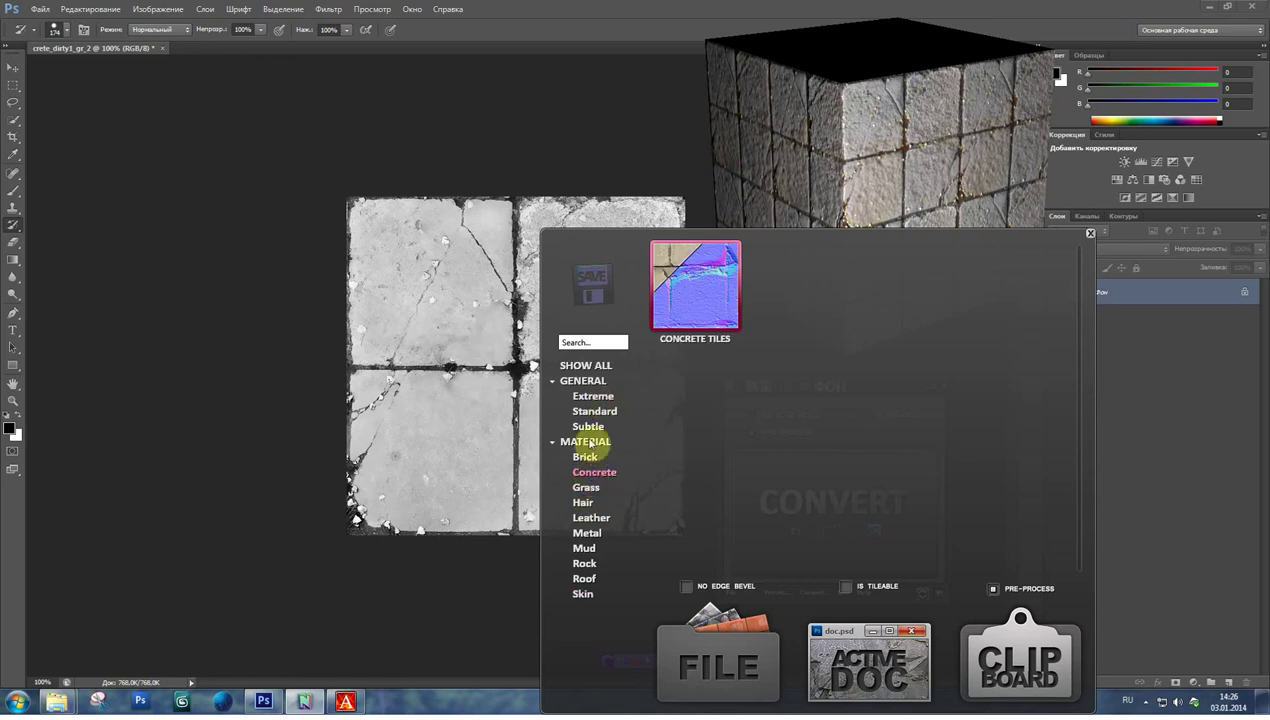
click(588, 458)
click(592, 473)
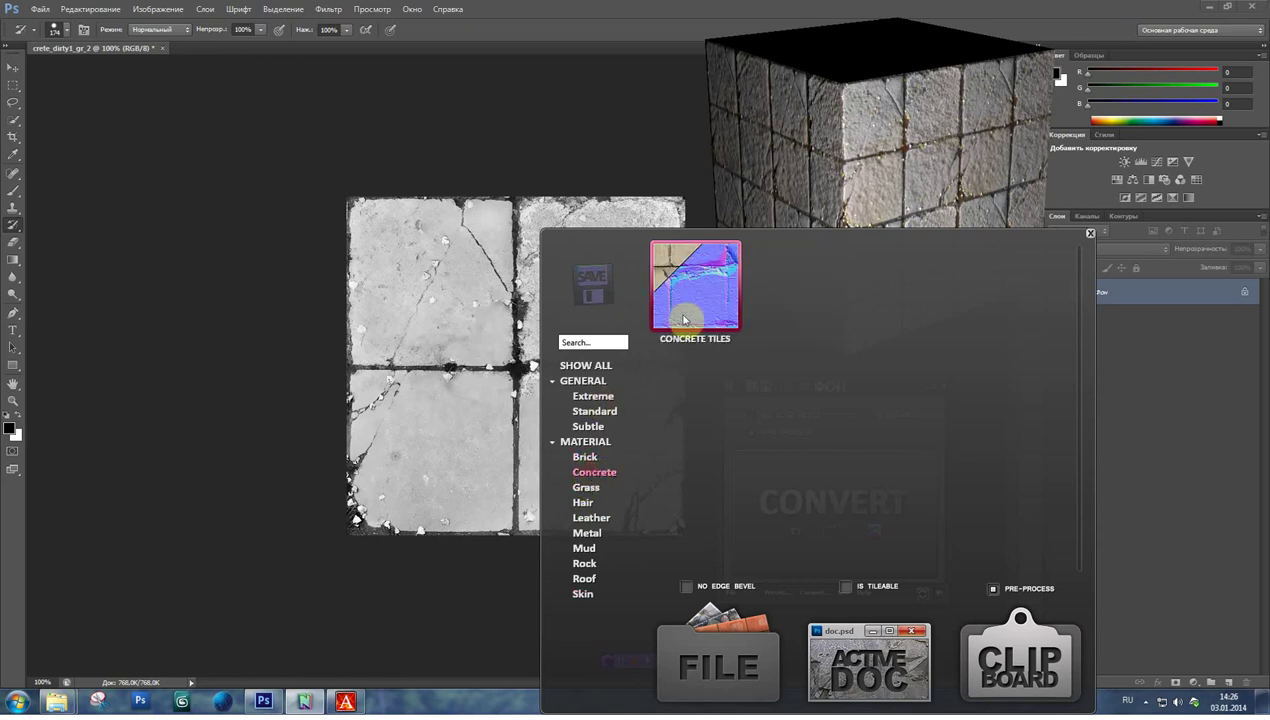
click(848, 684)
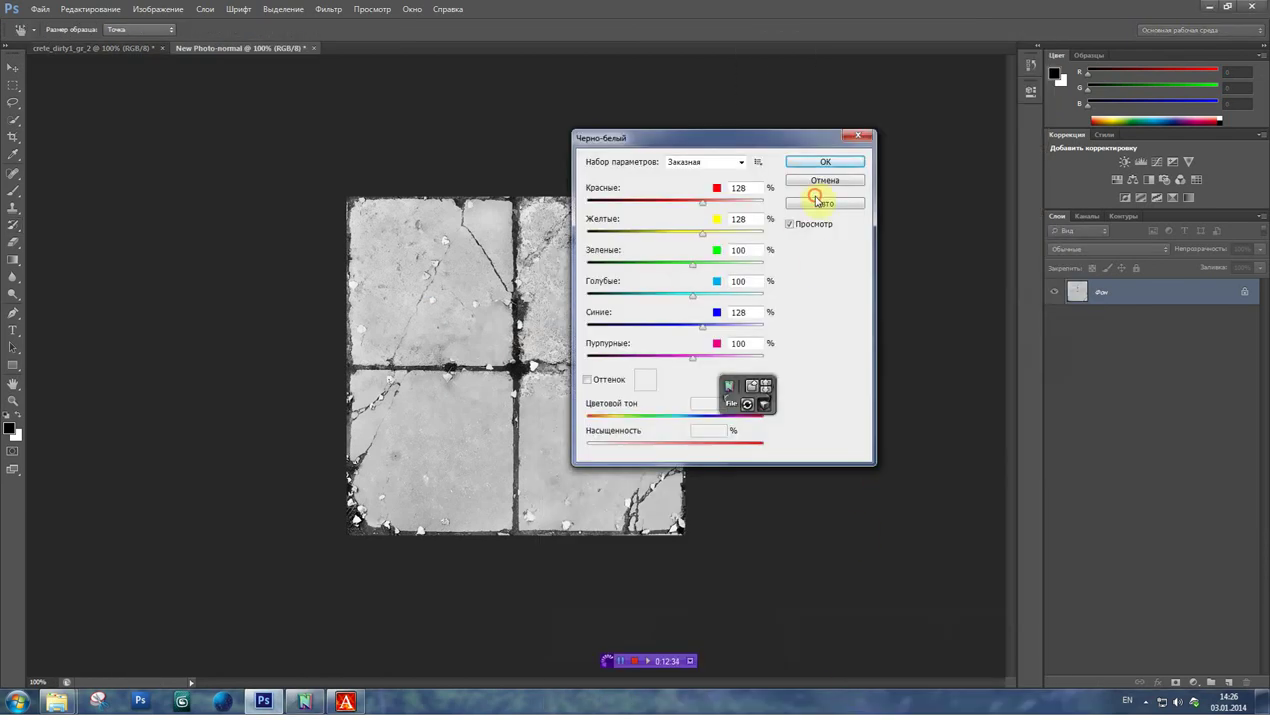
click(818, 204)
click(826, 166)
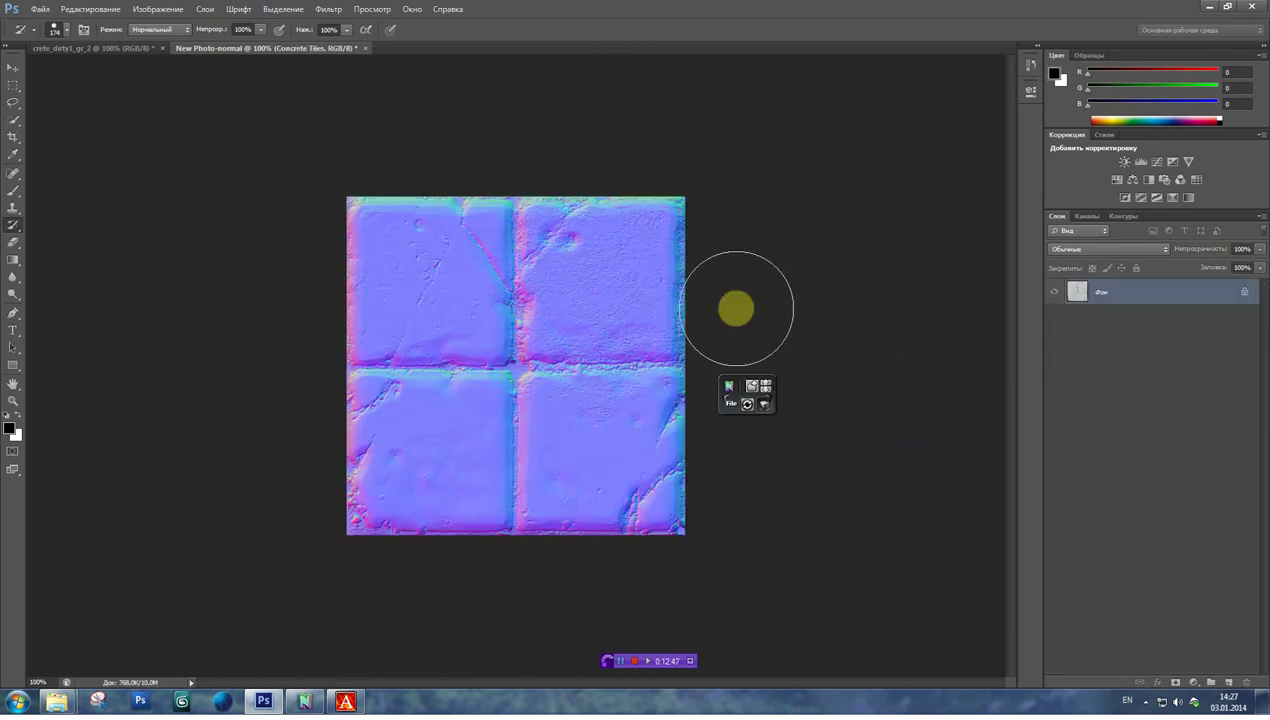
- Place the Concrete Tiles panel and the 3D preview cube beside the new normal map
drag(856, 395, 878, 440)
drag(893, 244, 870, 175)
drag(853, 243, 904, 281)
right_click(902, 278)
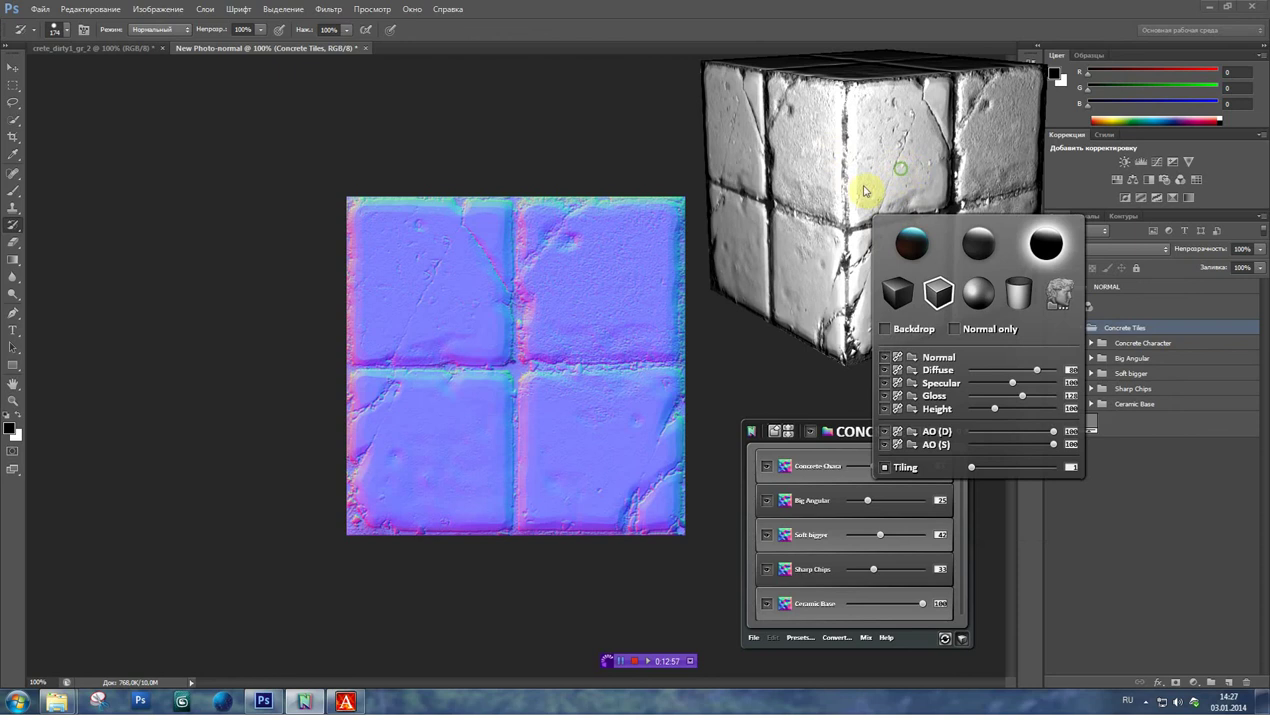
click(880, 175)
- Inspect the slab relief on the 3D preview cube from several angles and distances
drag(896, 190, 898, 218)
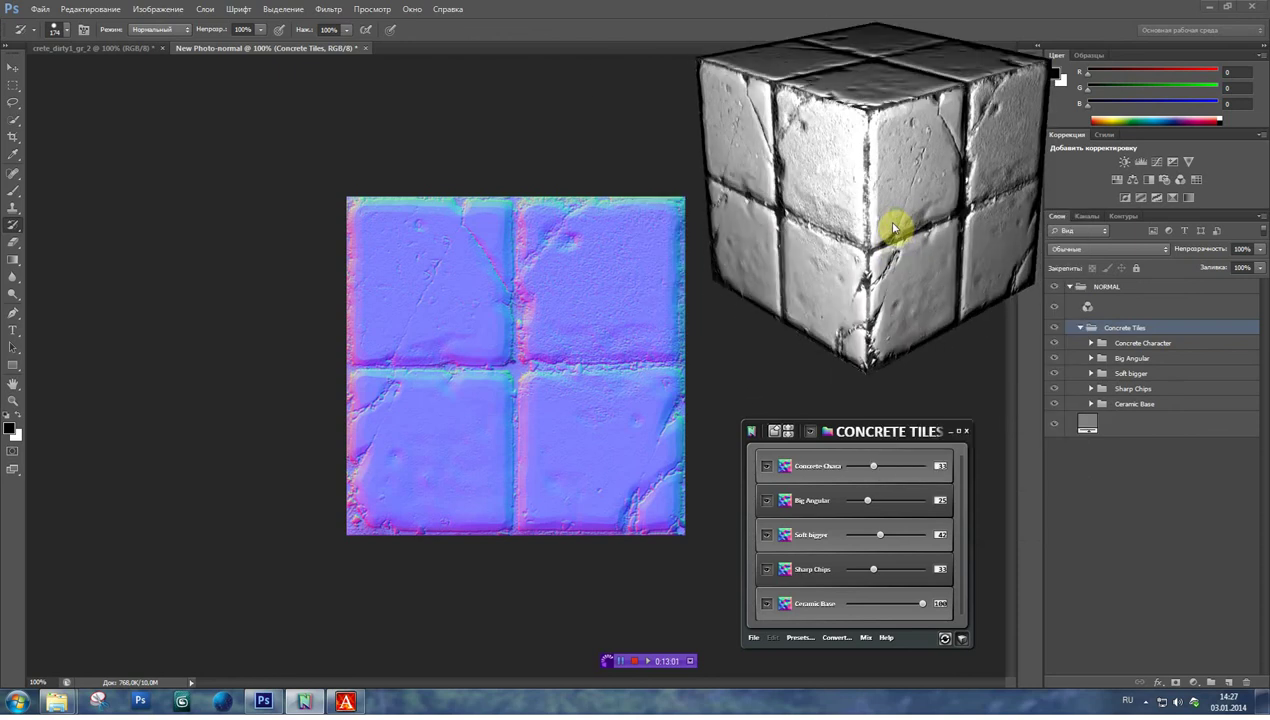
drag(835, 182, 891, 222)
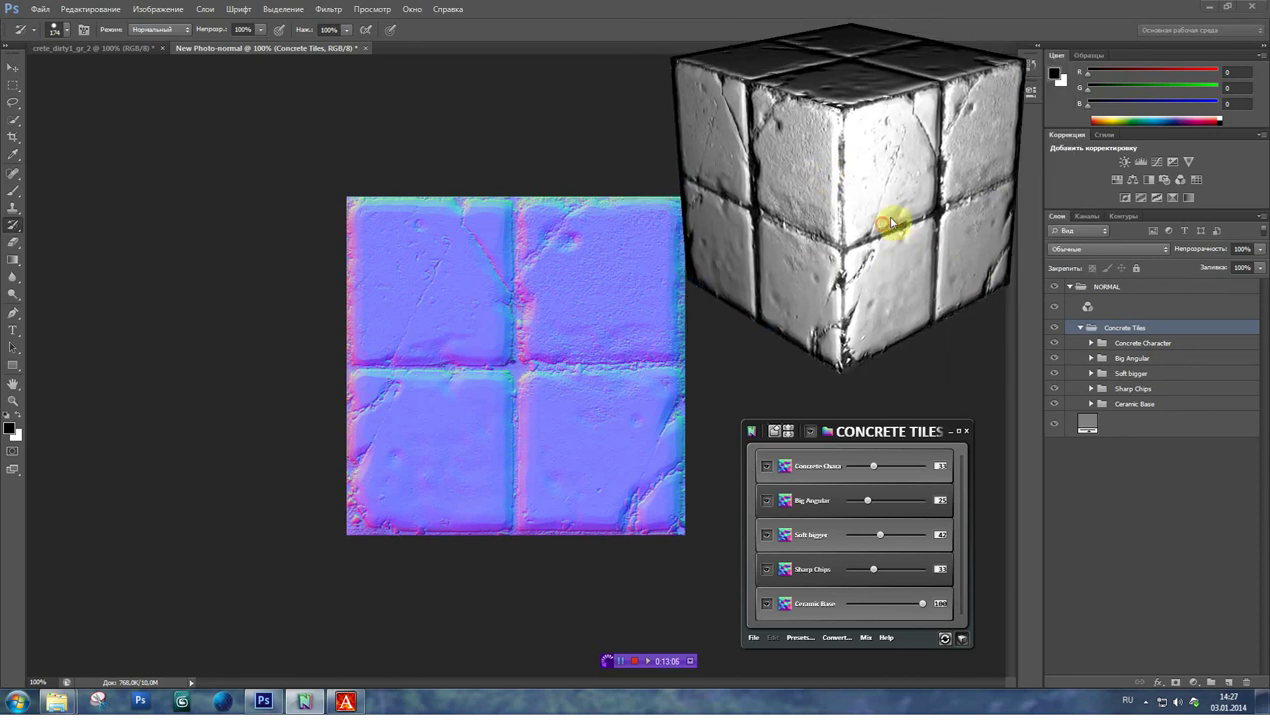
drag(810, 213, 845, 244)
scroll(853, 247, up, 3)
scroll(857, 249, down, 1)
scroll(856, 250, down, 2)
scroll(830, 225, up, 3)
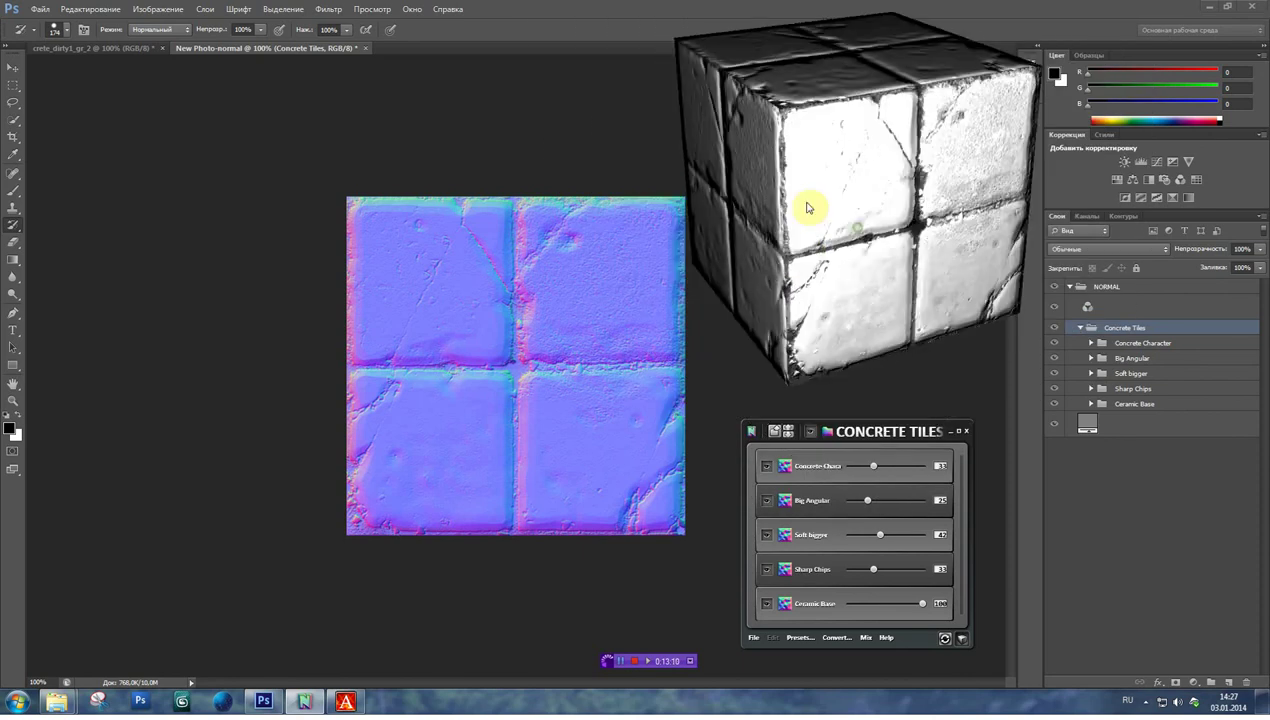
- Set the 3D preview's tiling to 2 and examine the repeated slab pattern up close
right_click(838, 208)
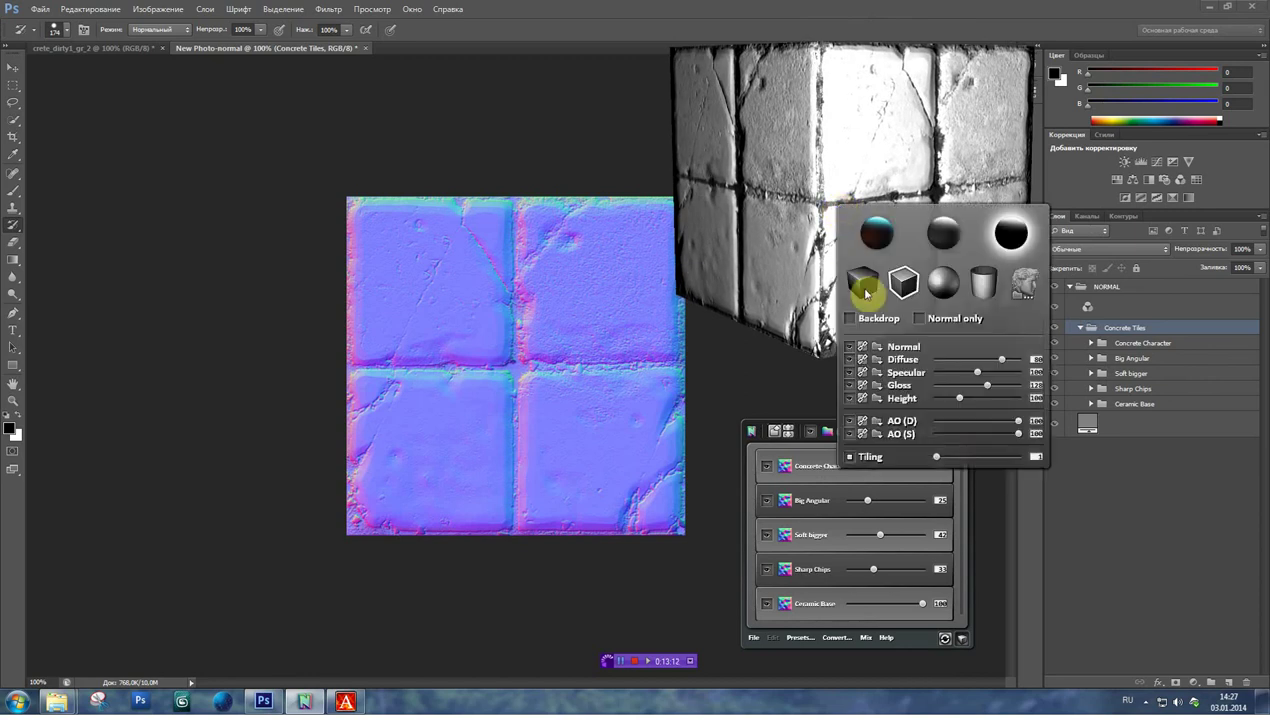
drag(938, 459, 972, 462)
drag(842, 142, 841, 198)
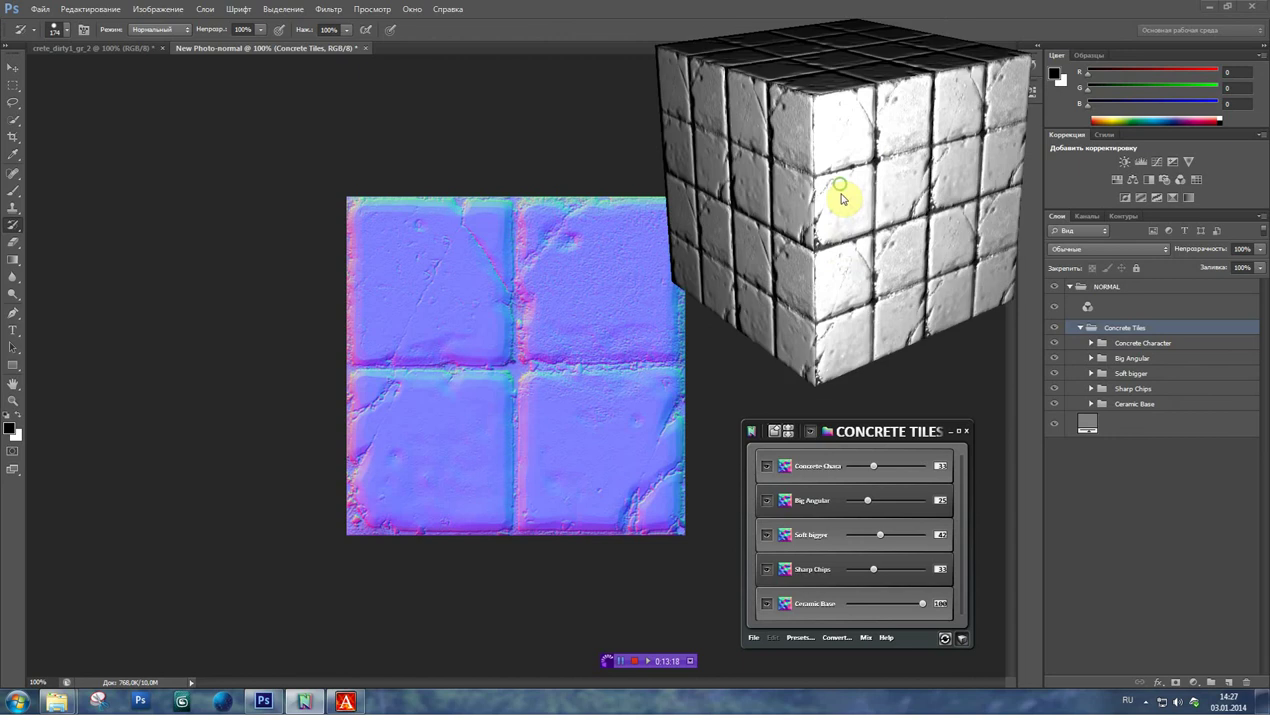
right_click(848, 253)
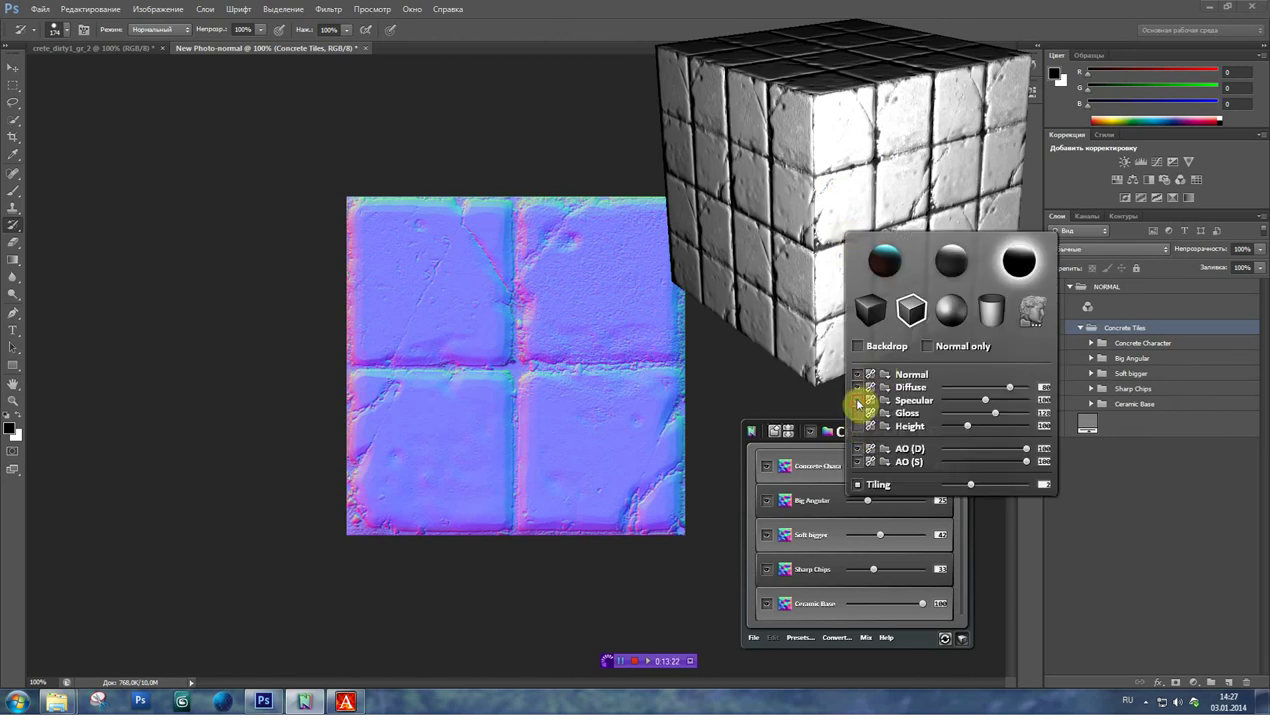
drag(849, 160, 810, 225)
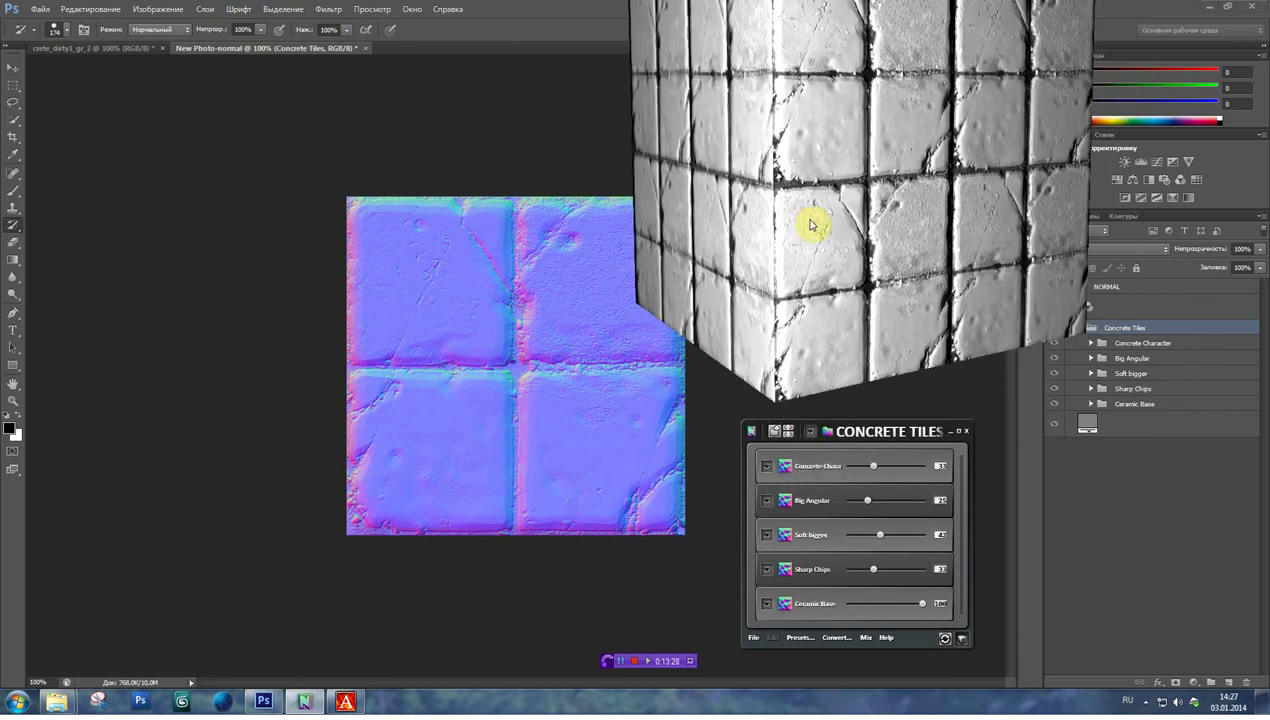
- Set the Concrete Tiles preset's Big Angular opacity to 7 and its Soft bigger opacity to 19
mouse_move(882, 425)
mouse_down()
mouse_move(916, 397)
mouse_move(884, 450)
mouse_up()
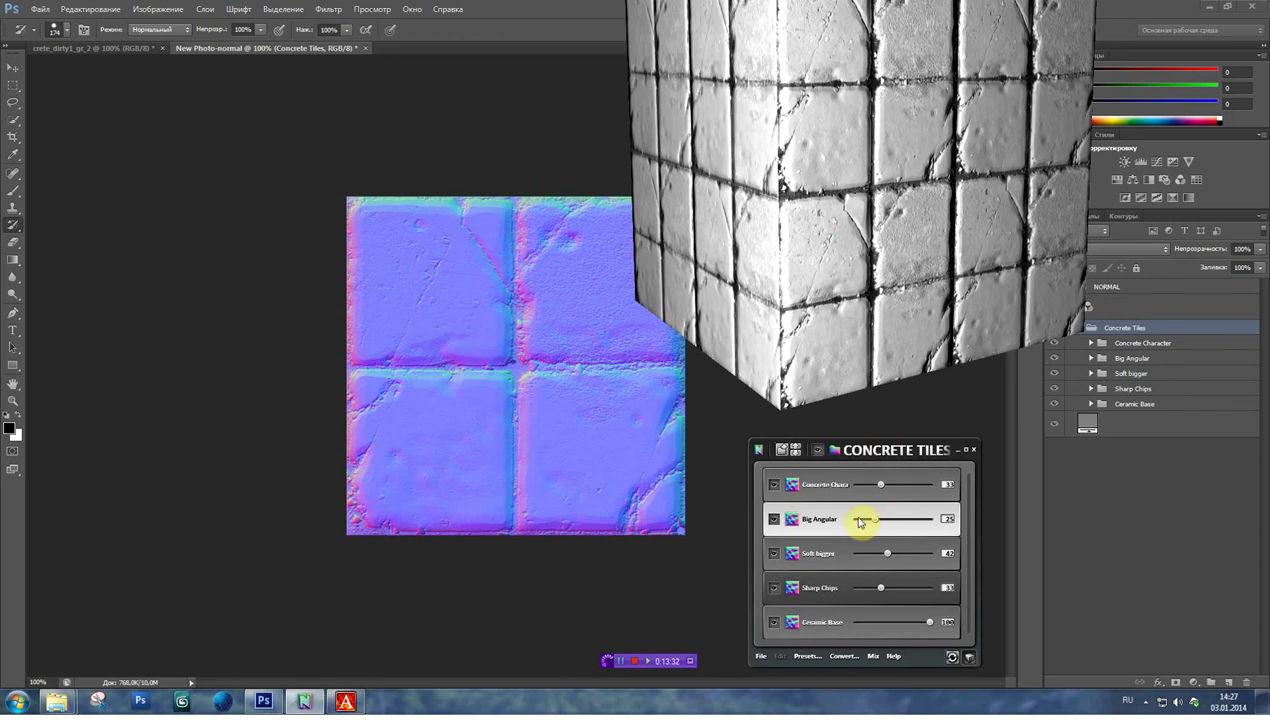
click(860, 521)
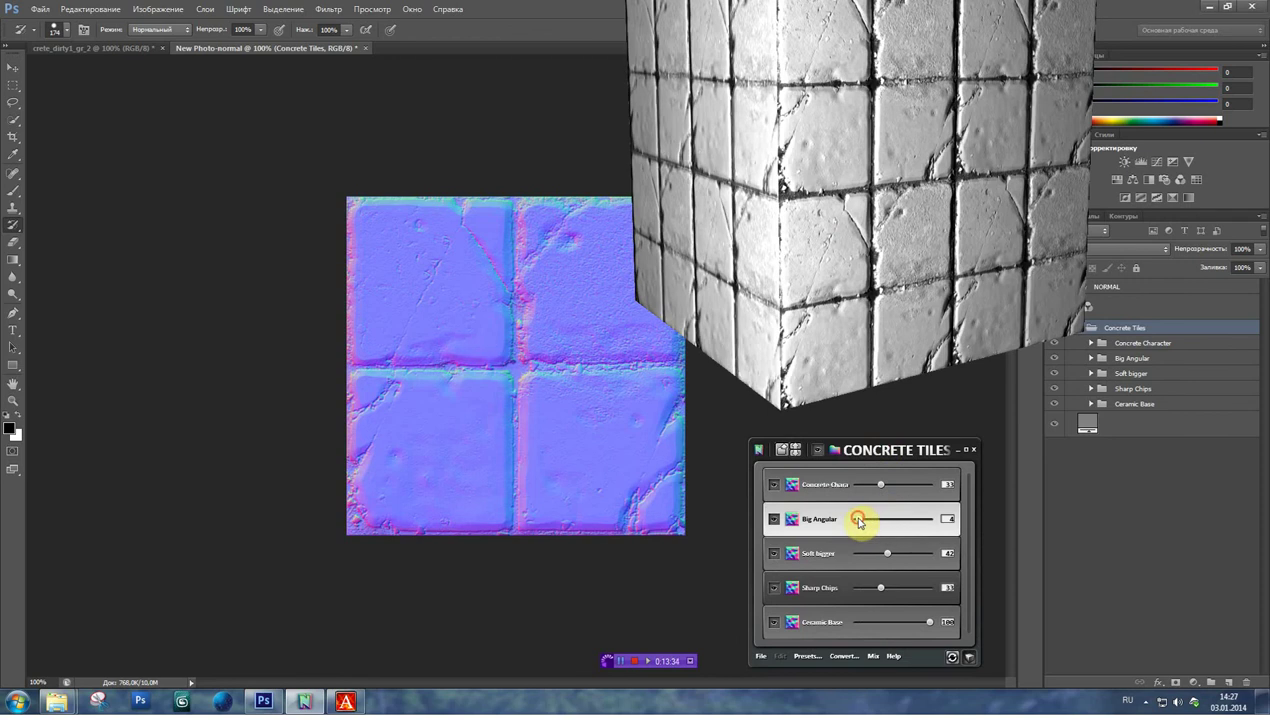
drag(907, 525, 898, 524)
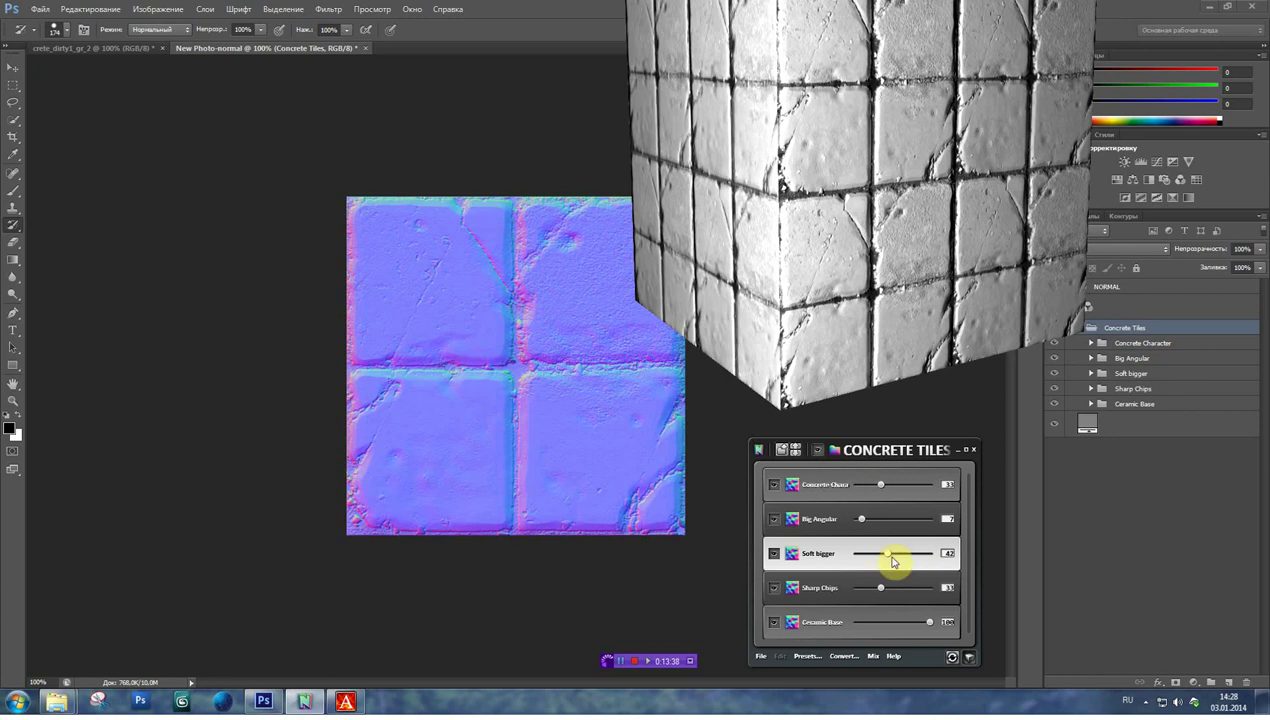
drag(913, 559, 911, 560)
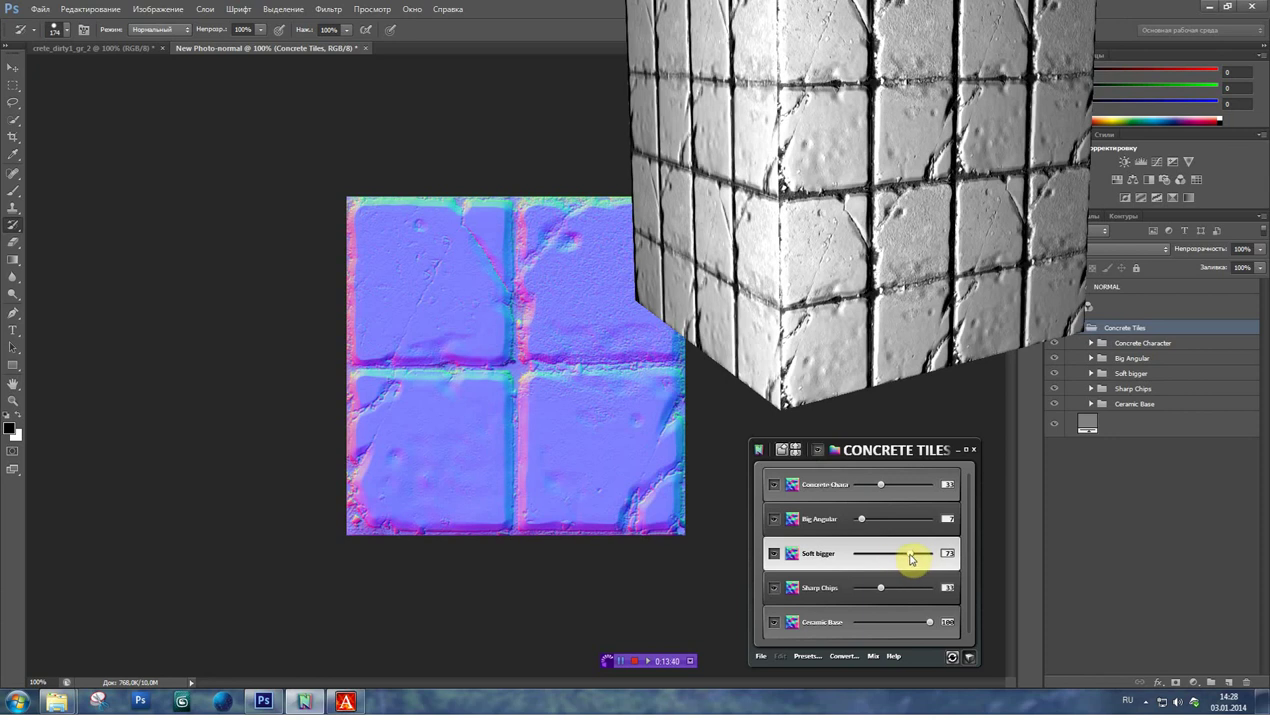
click(880, 554)
click(858, 553)
drag(871, 557, 870, 556)
- Raise Sharp Chips to 92 and Concrete Character to 76, keeping Ceramic Base at 100
click(876, 594)
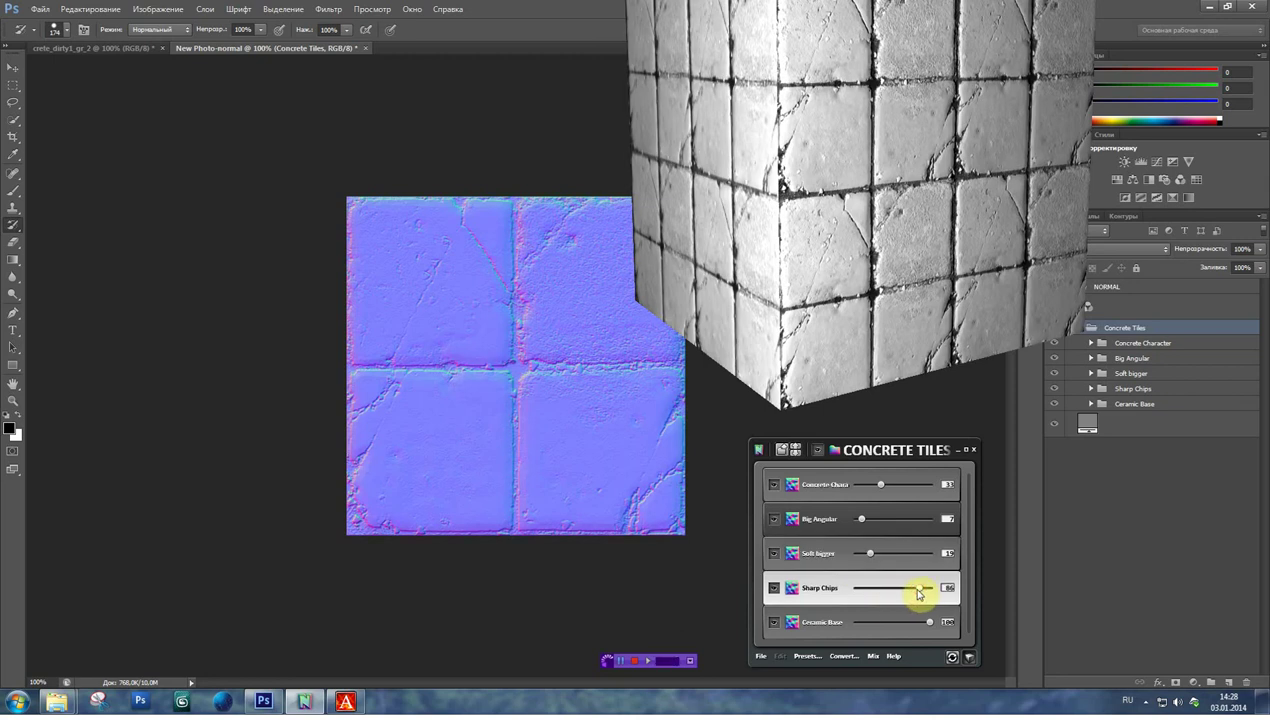
drag(921, 593, 925, 591)
drag(899, 484, 925, 488)
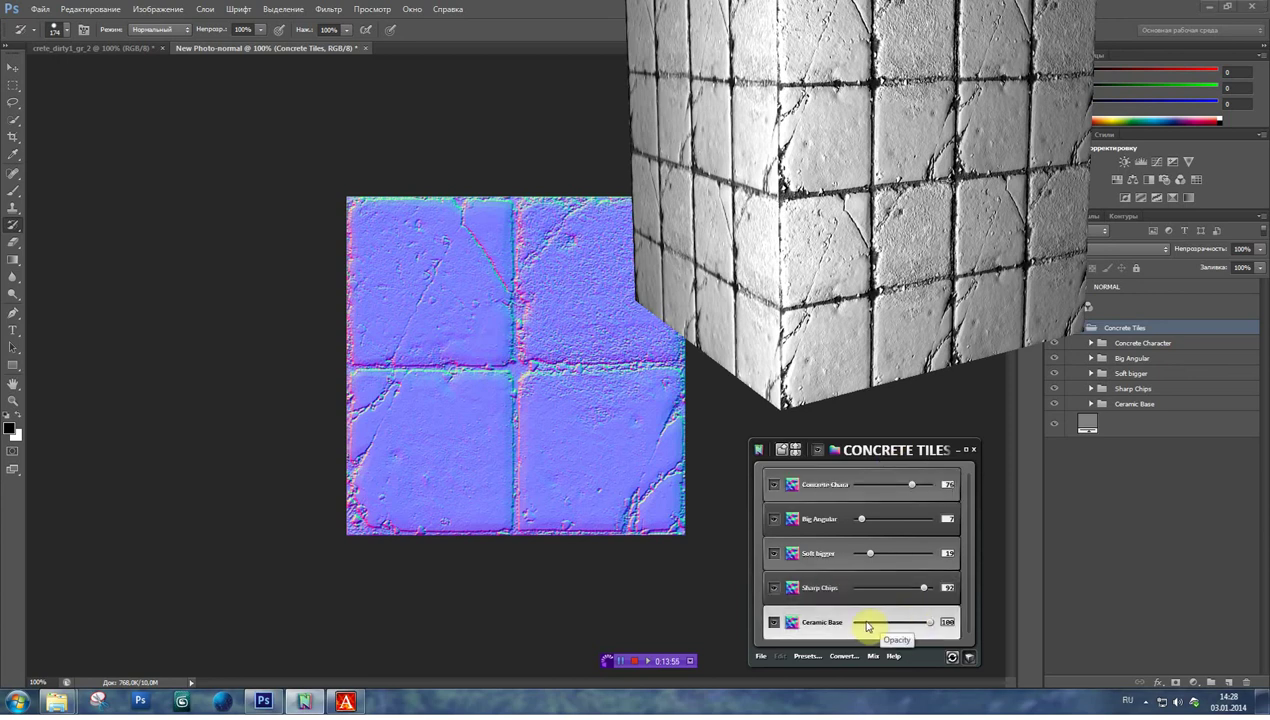
drag(860, 624, 860, 625)
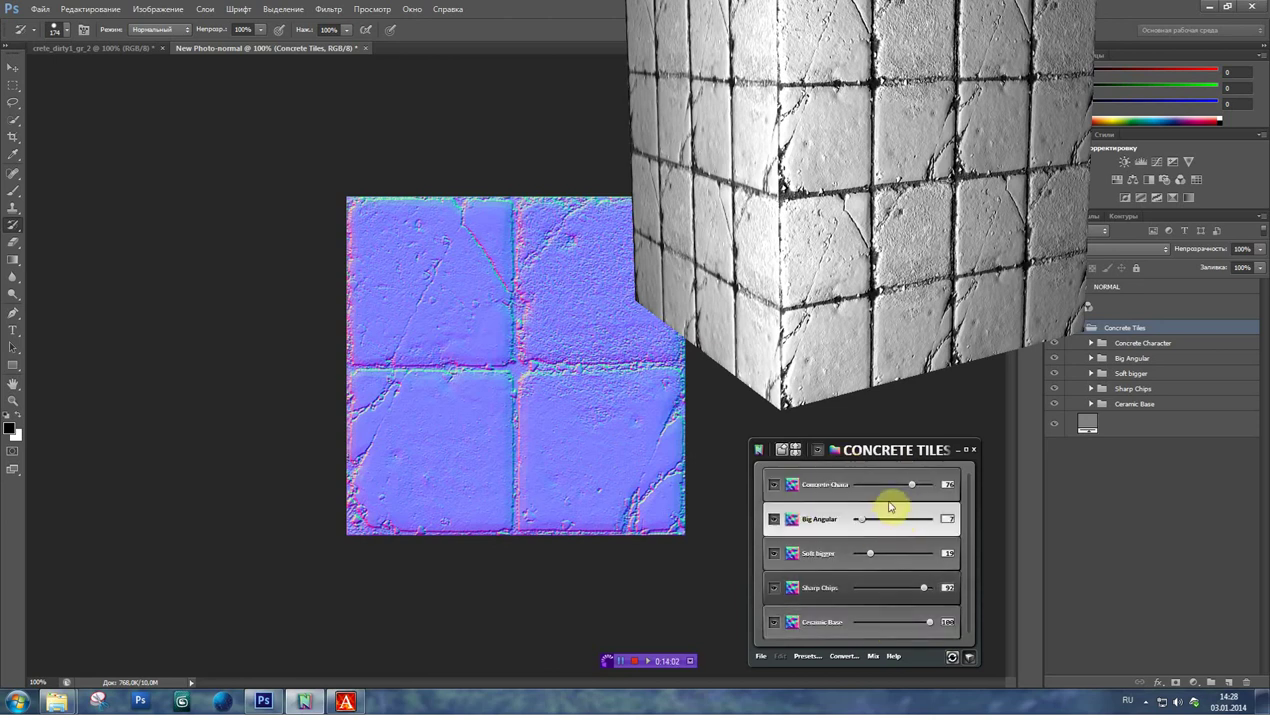
- Open the Concrete Character layer's settings and review its blend, curve, bevel, shape and sculpt options
click(793, 486)
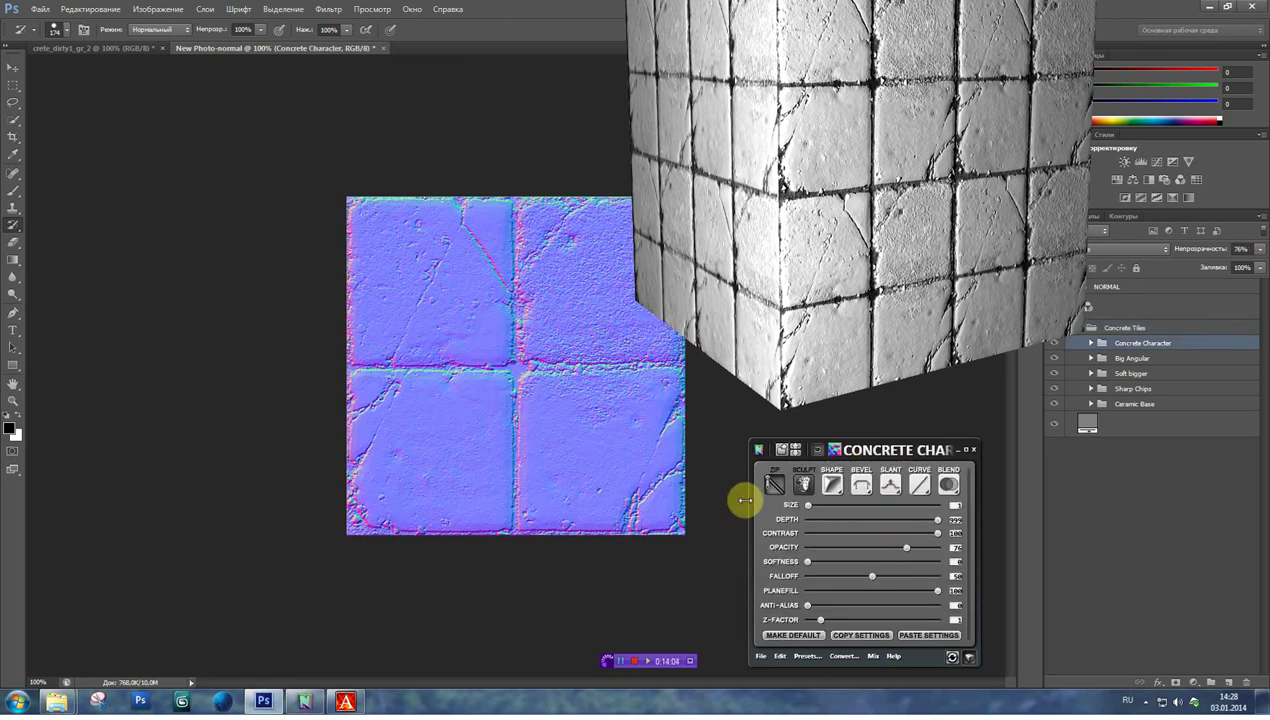
drag(885, 438, 894, 418)
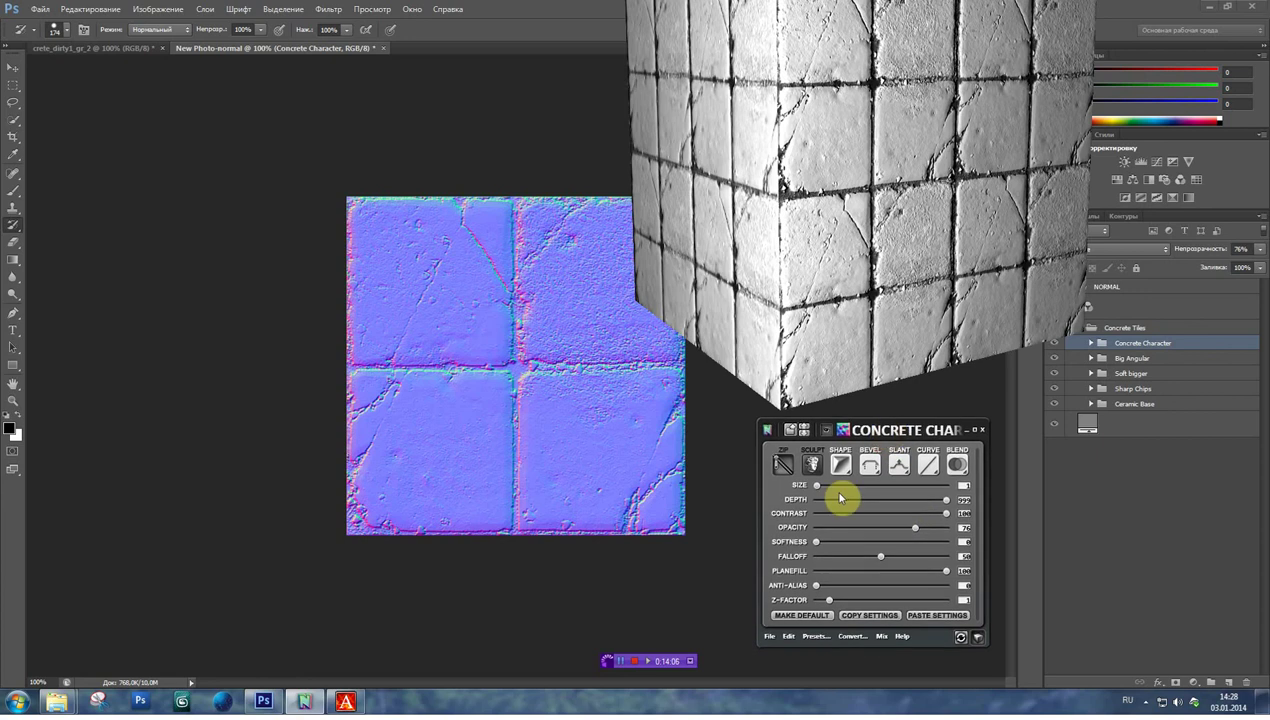
click(957, 464)
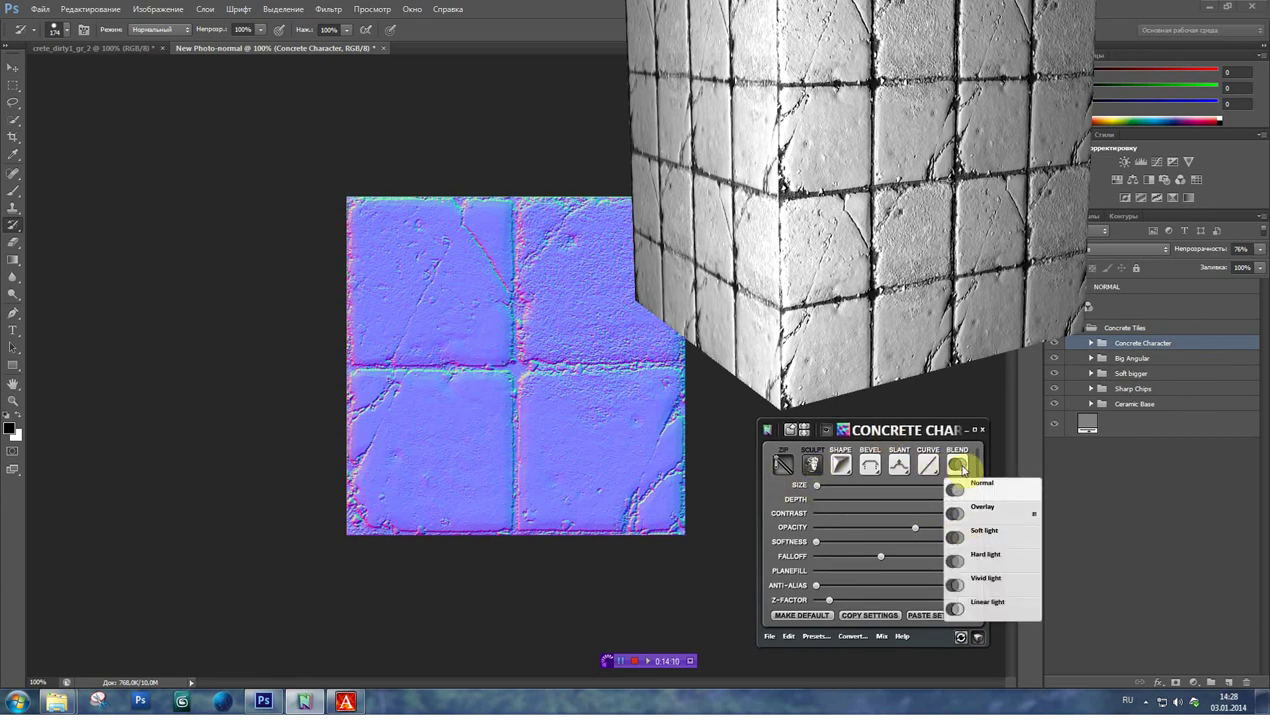
click(936, 466)
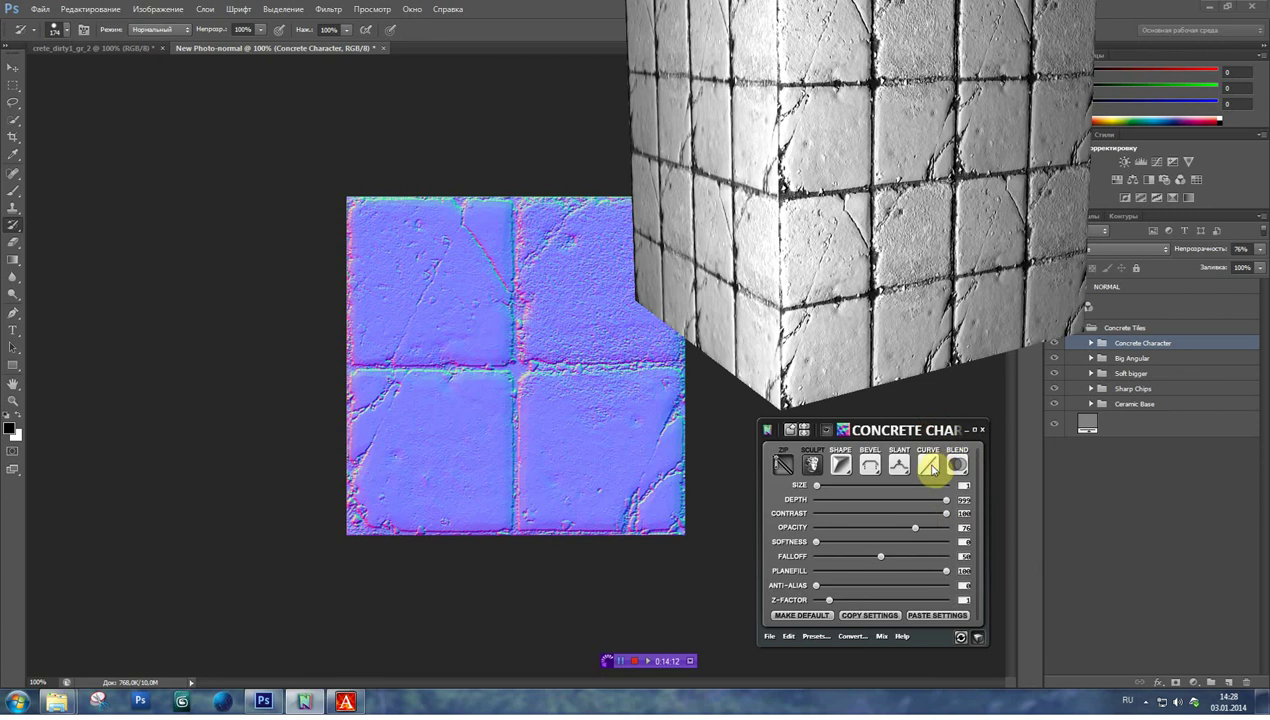
click(932, 466)
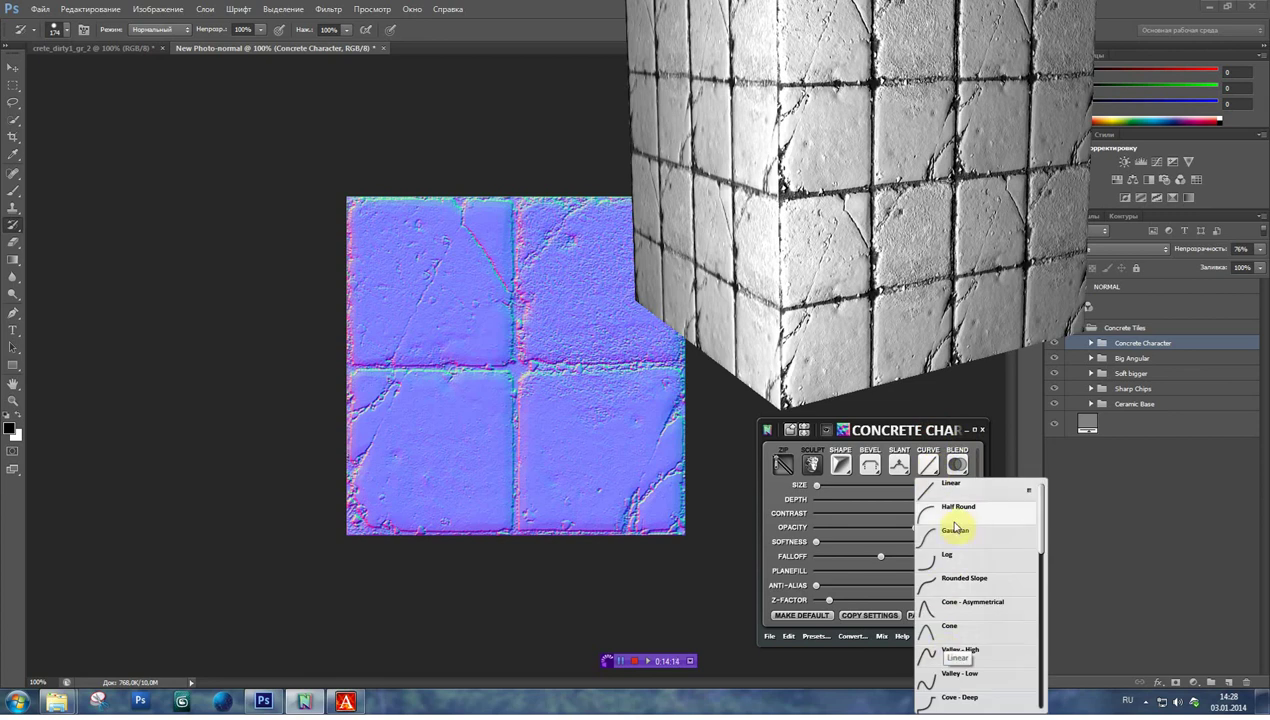
click(927, 432)
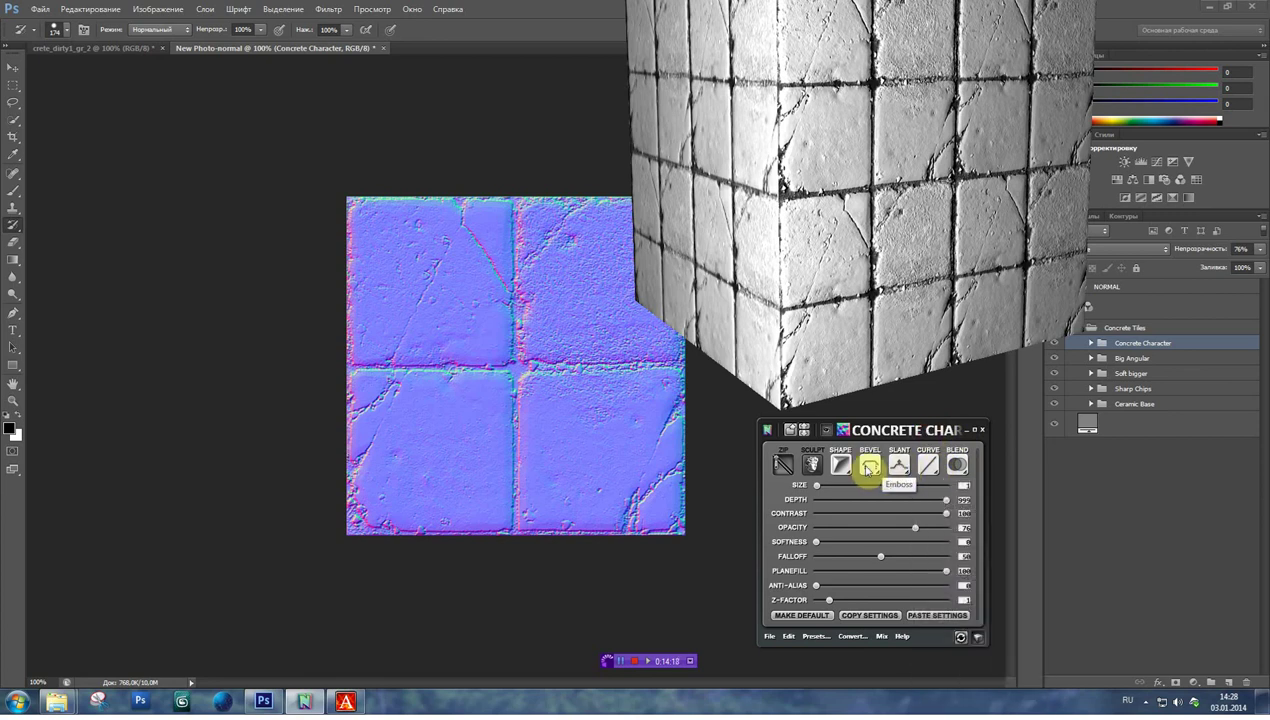
click(868, 465)
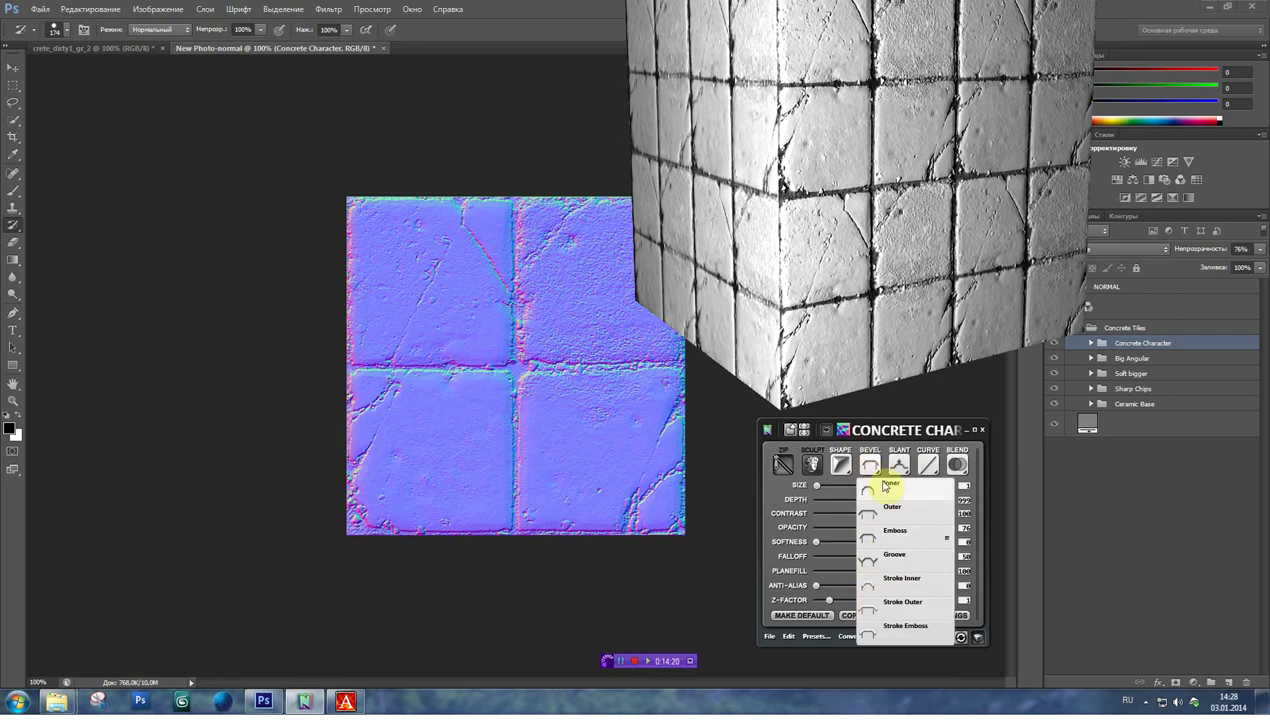
click(843, 465)
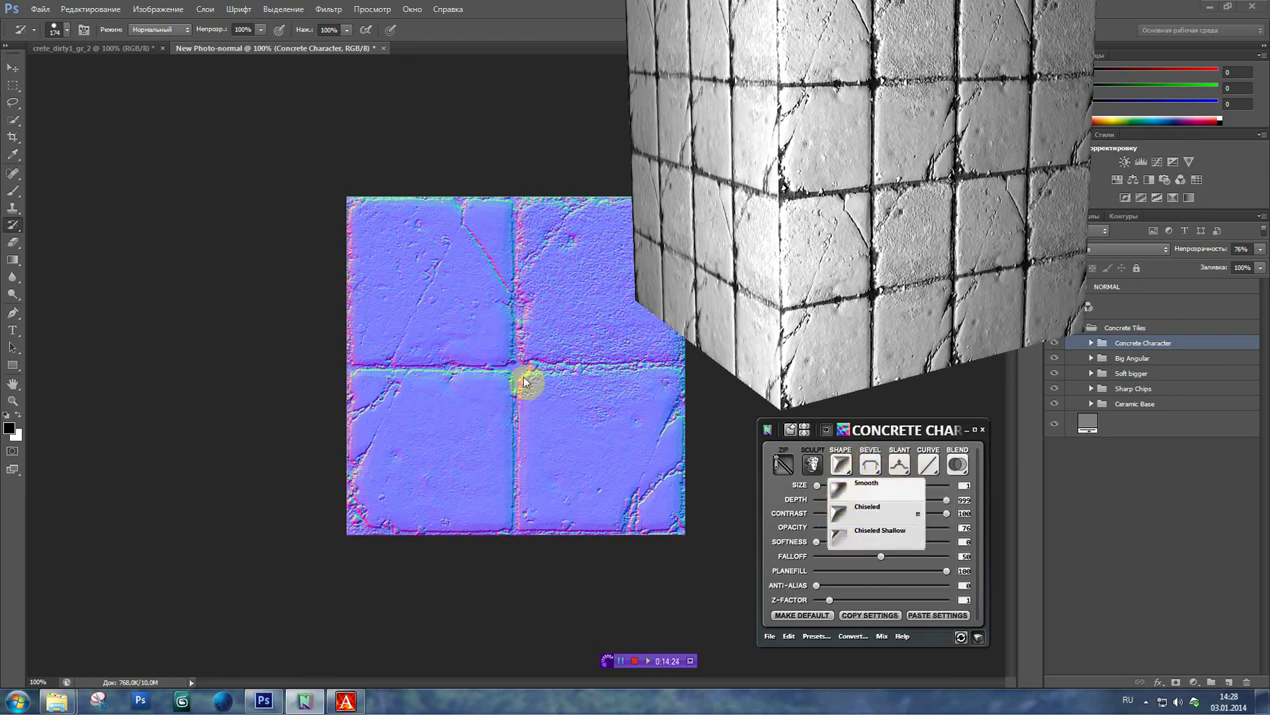
click(811, 466)
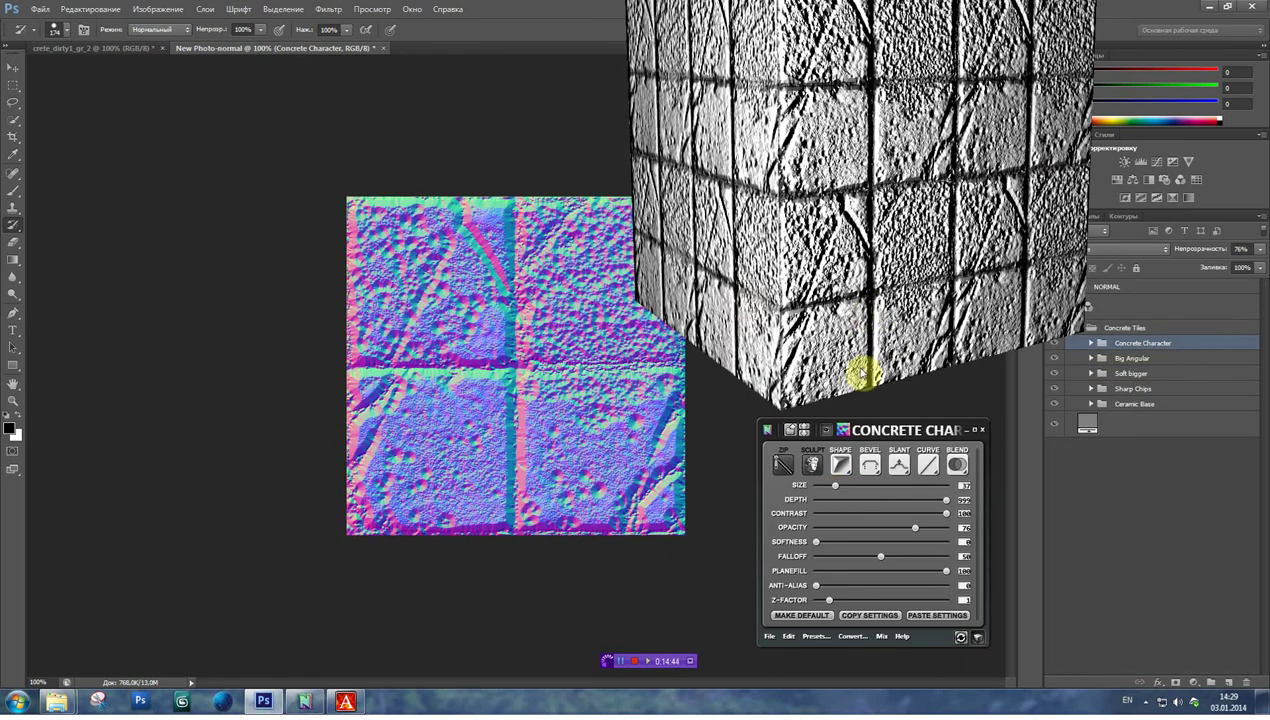
- Tune Concrete Character to size 2, contrast 99, opacity 79 and softness 0 while testing its falloff, and return to the Concrete Tiles group
key(alt+shift)
drag(834, 489, 820, 493)
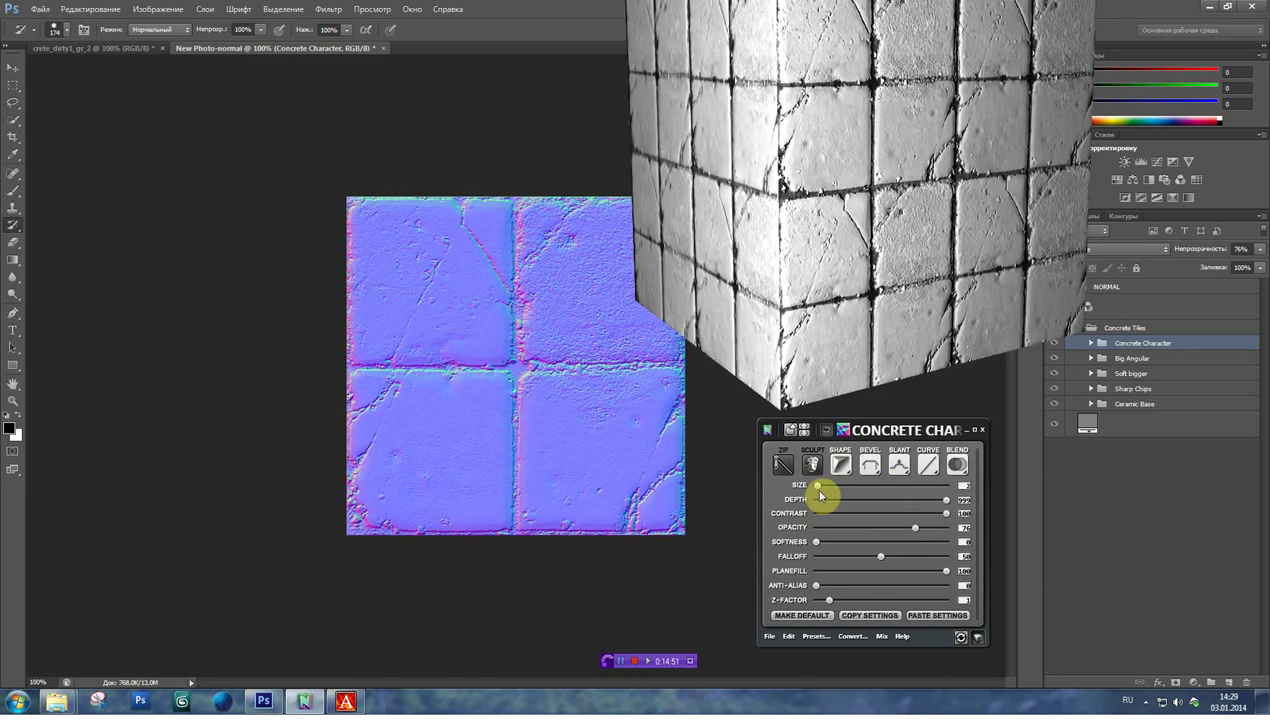
drag(946, 513, 921, 516)
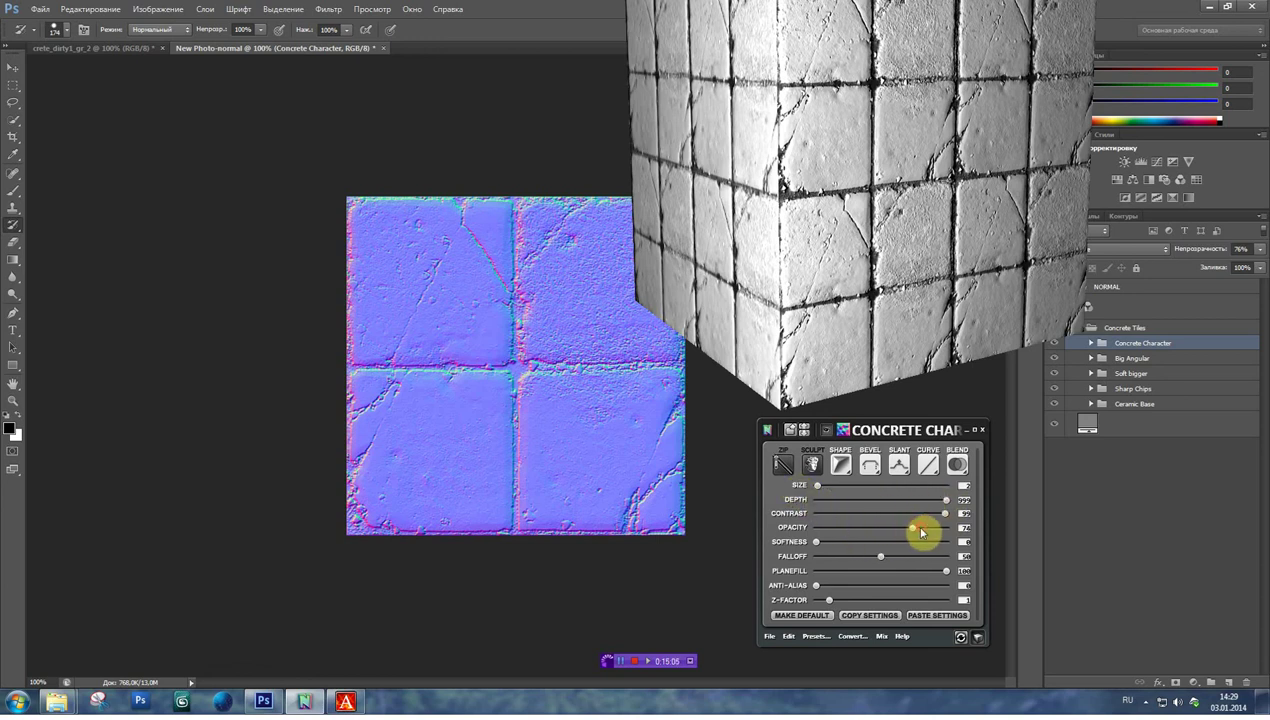
click(919, 528)
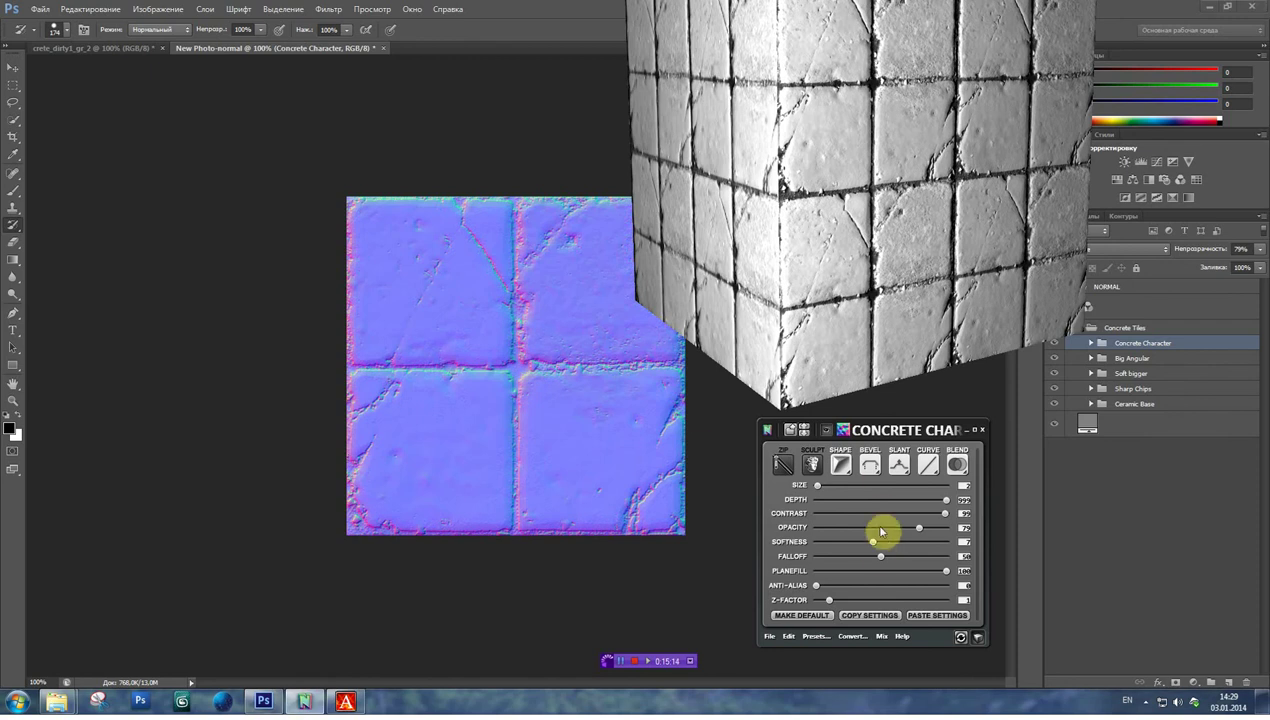
drag(866, 546, 802, 547)
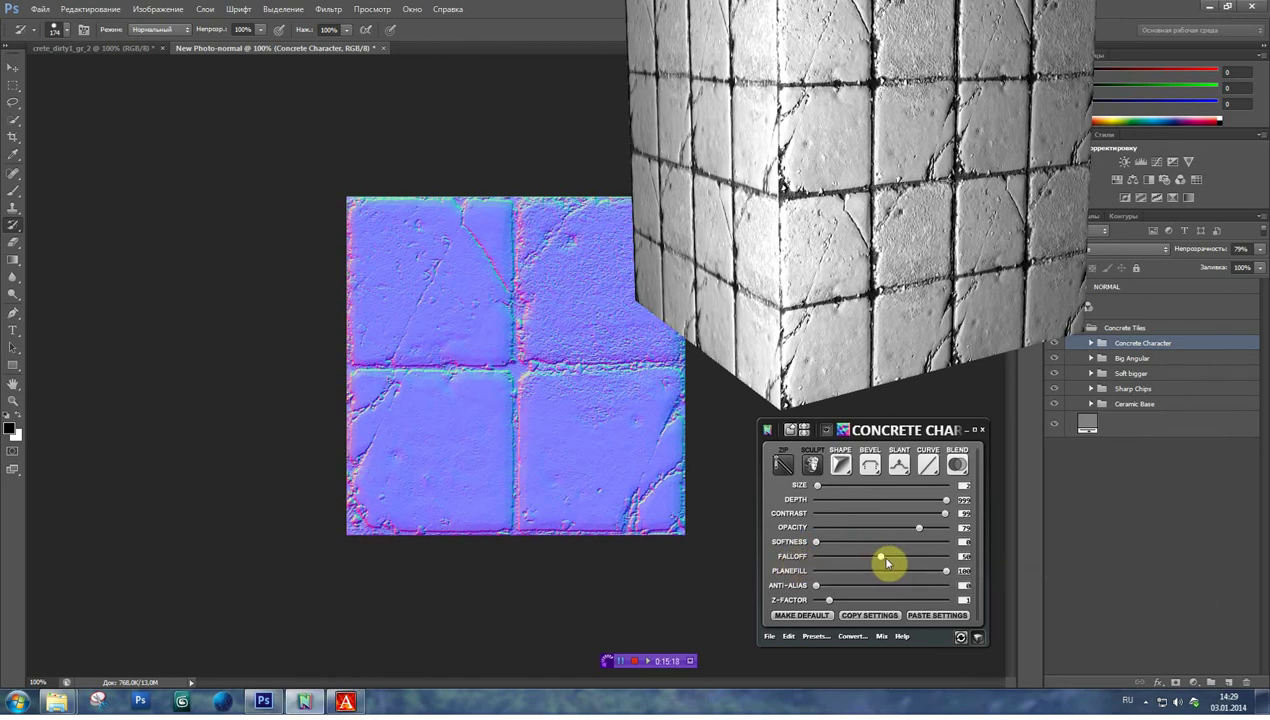
drag(883, 562, 920, 559)
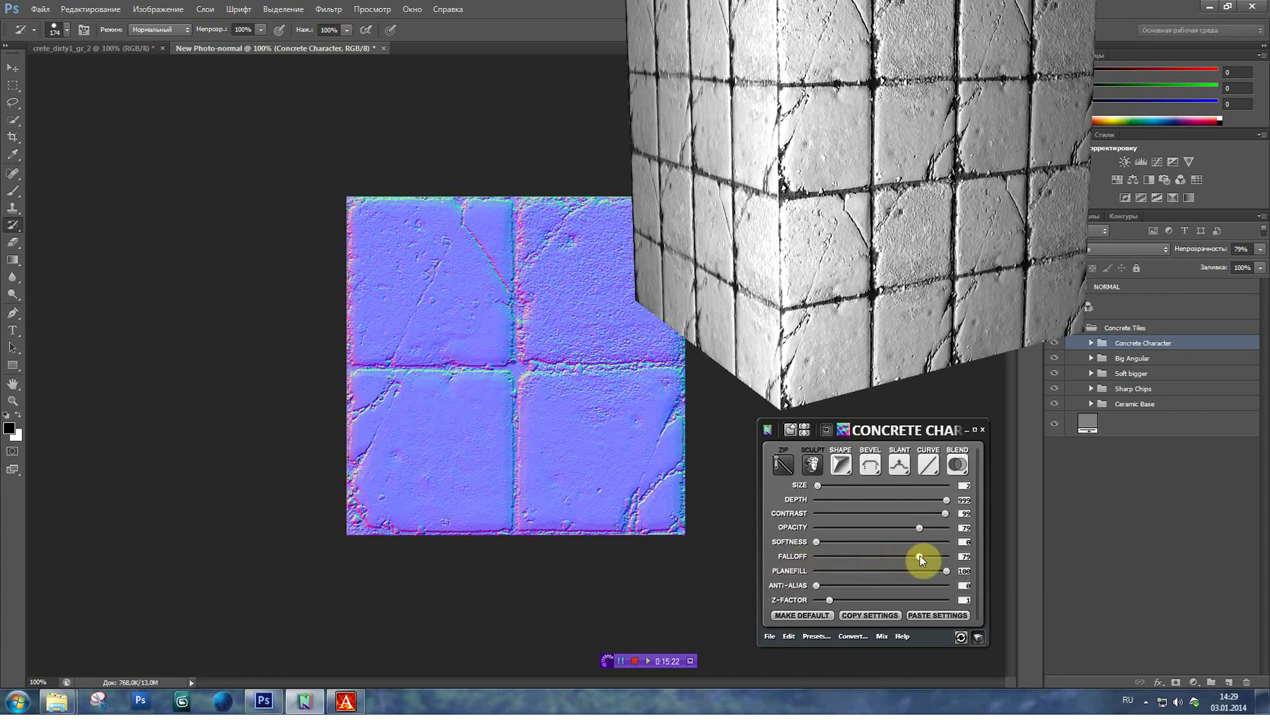
drag(911, 561, 885, 564)
click(790, 433)
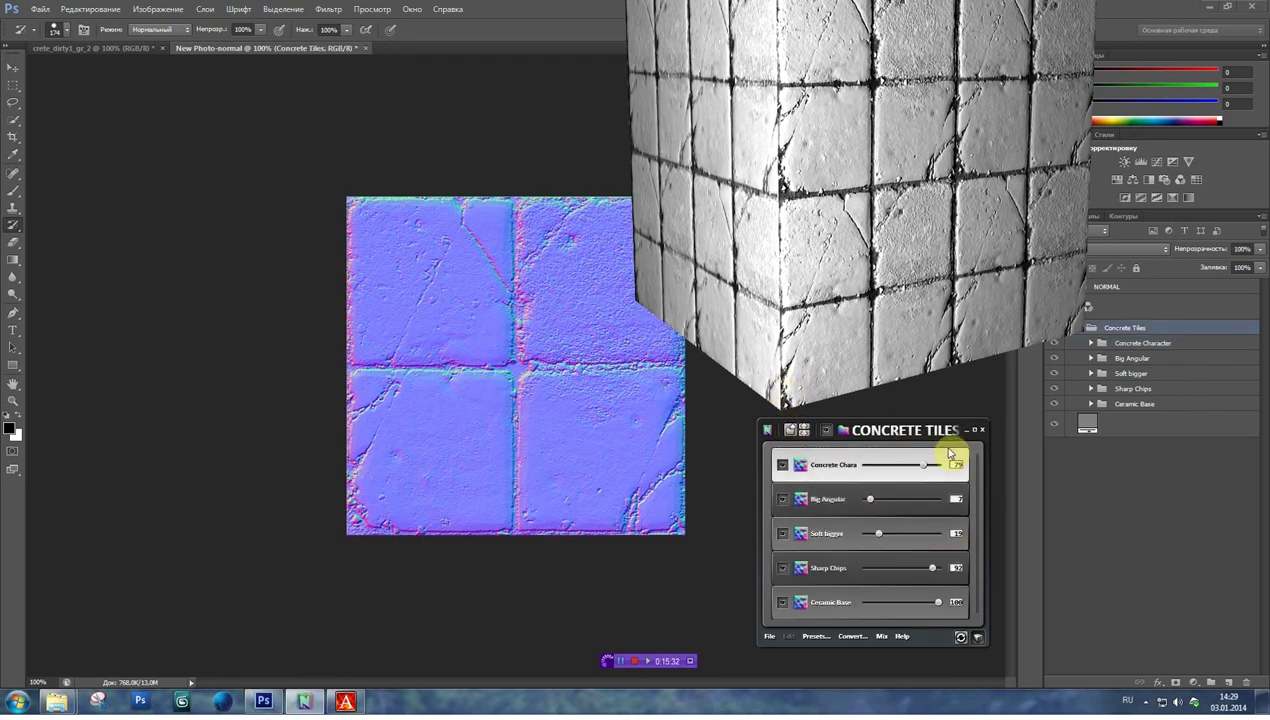
- Check the relief under different lighting, flatten the normal map to a single background layer and minimise the converter panel
drag(927, 227, 901, 320)
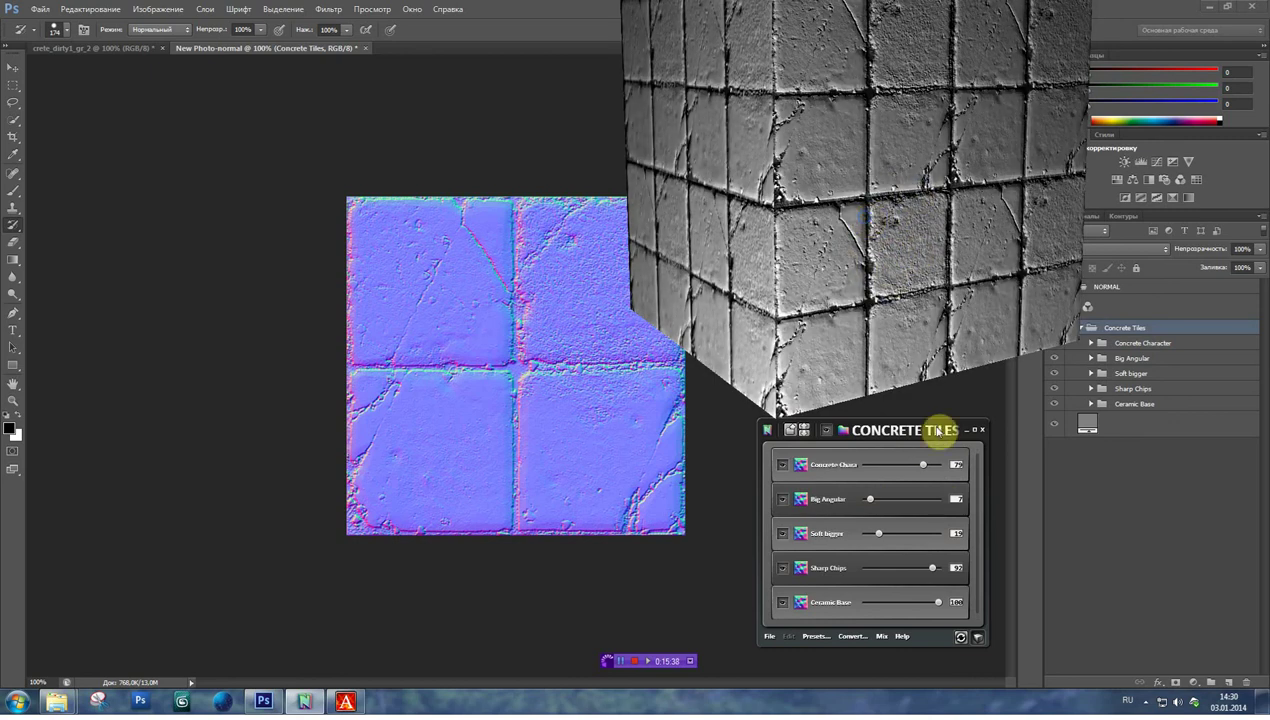
click(1262, 219)
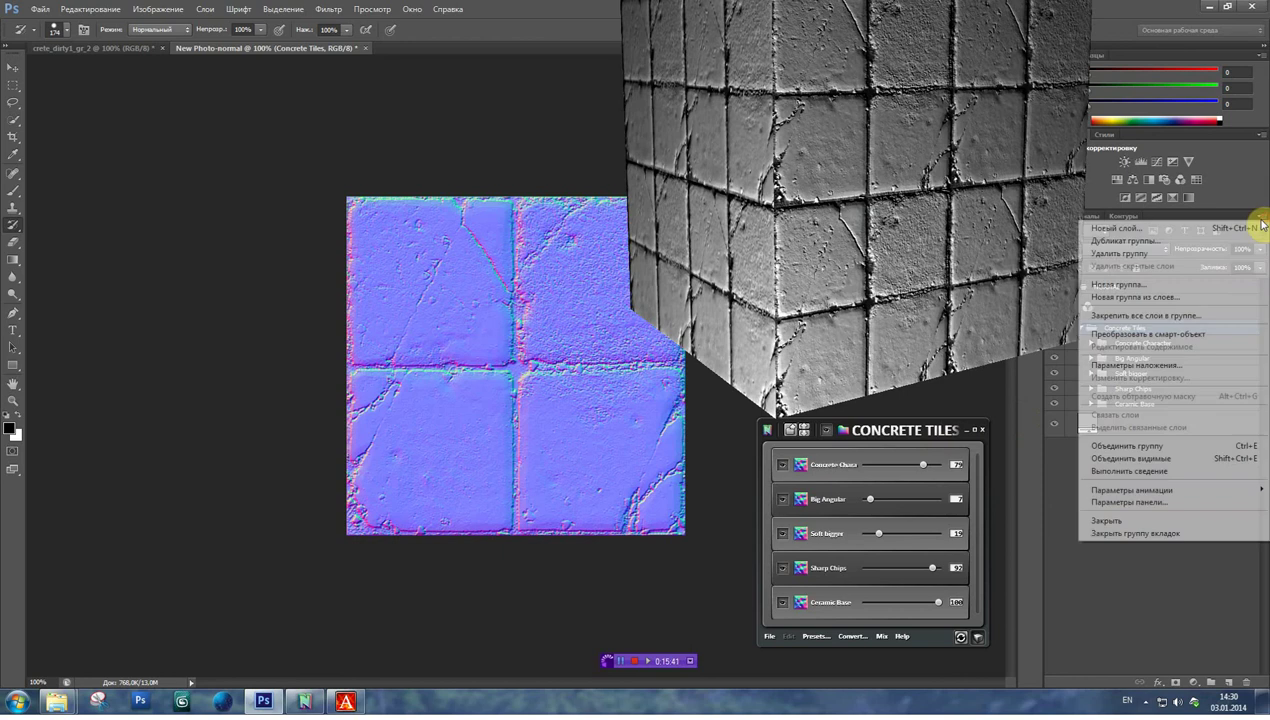
click(1115, 473)
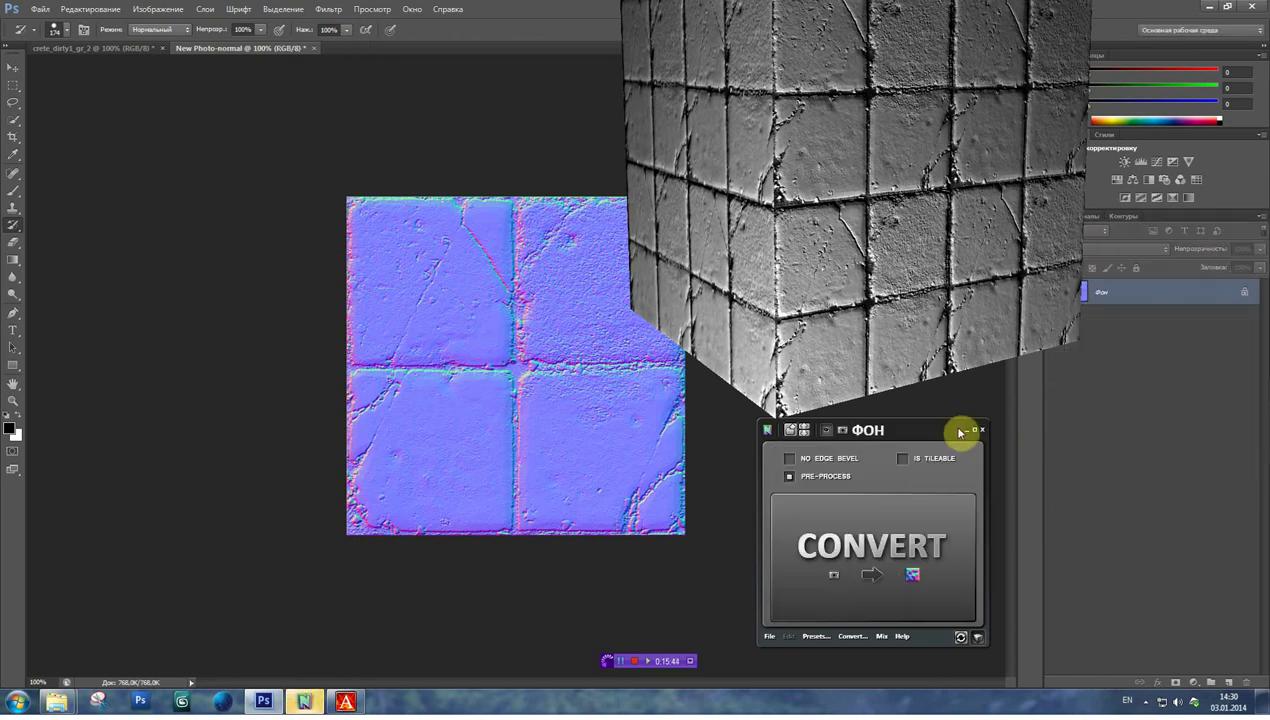
click(965, 433)
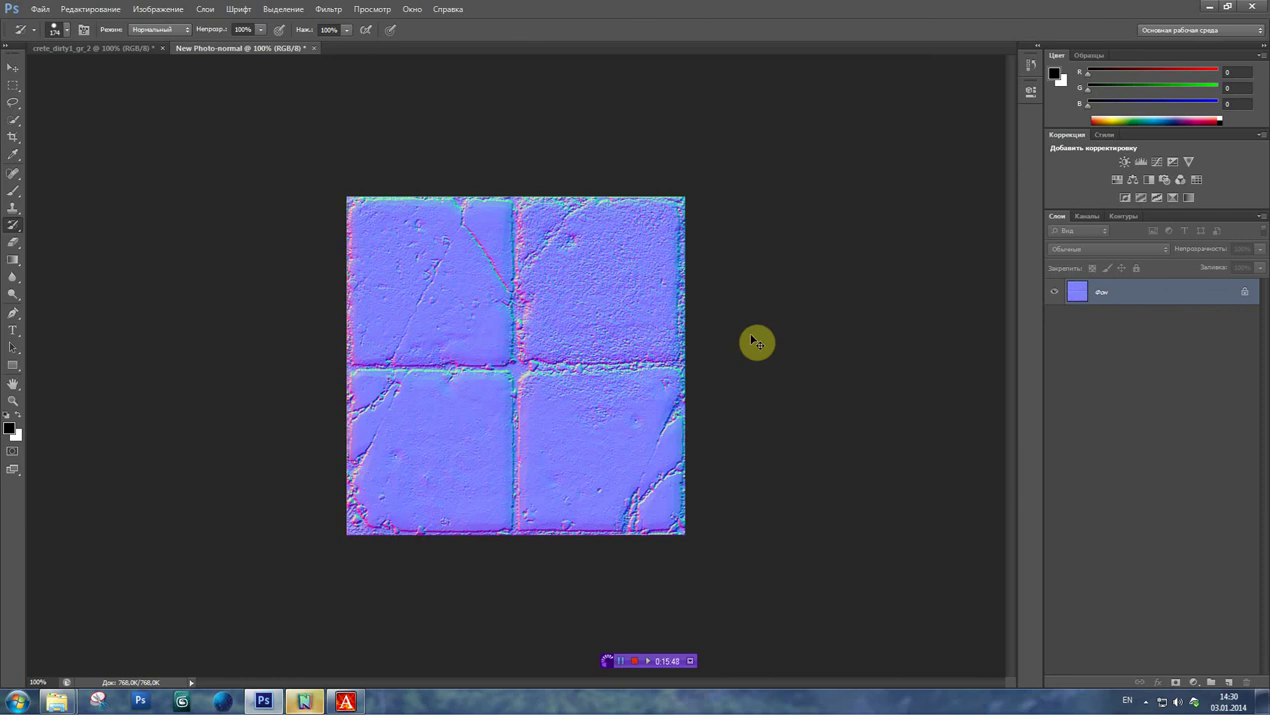
- Save the normal map as a_crete_dirty1_gr_2.tga in the import folder, as a 24-bit Targa with RLE compression
key(ctrl+shift+s)
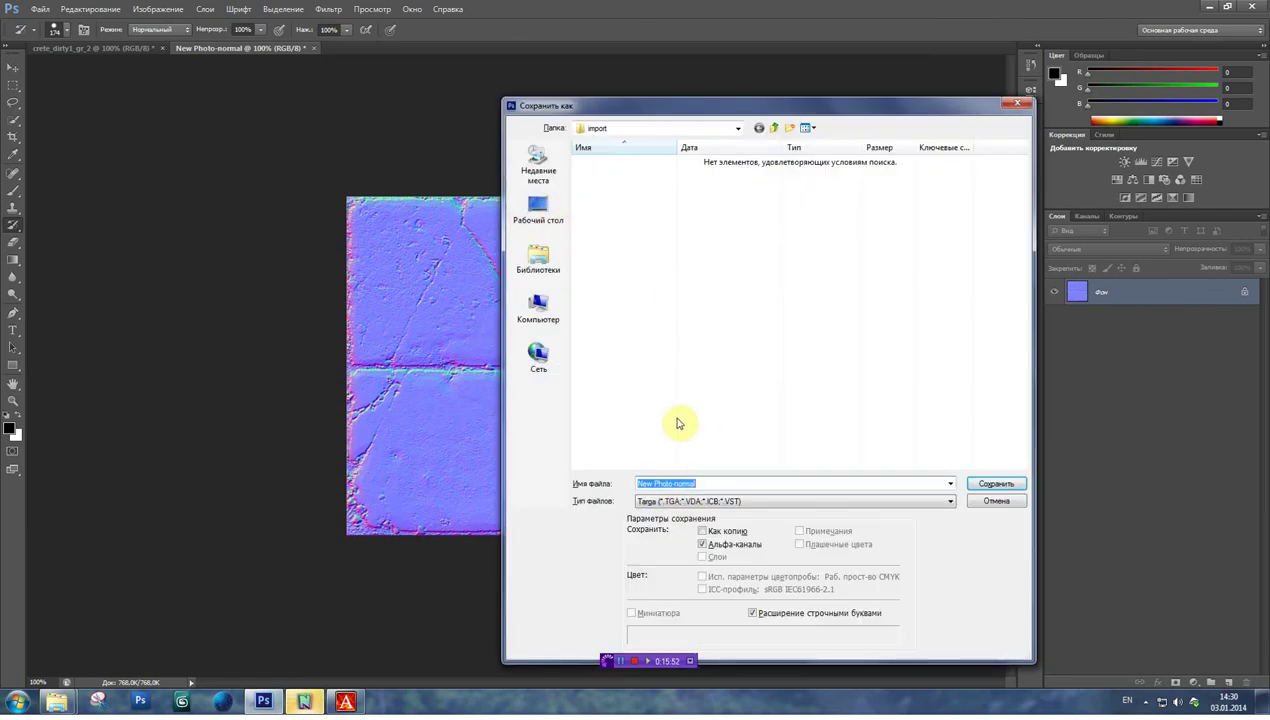
click(715, 502)
click(717, 499)
text(a)
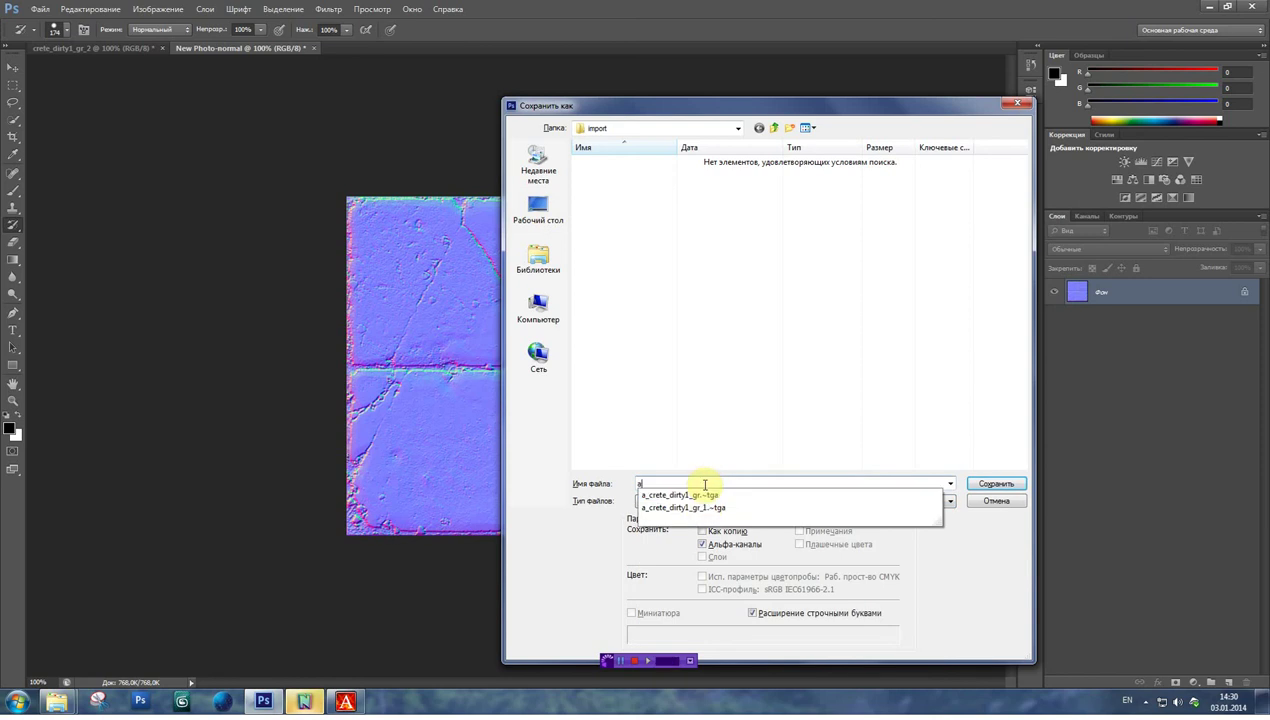
click(722, 508)
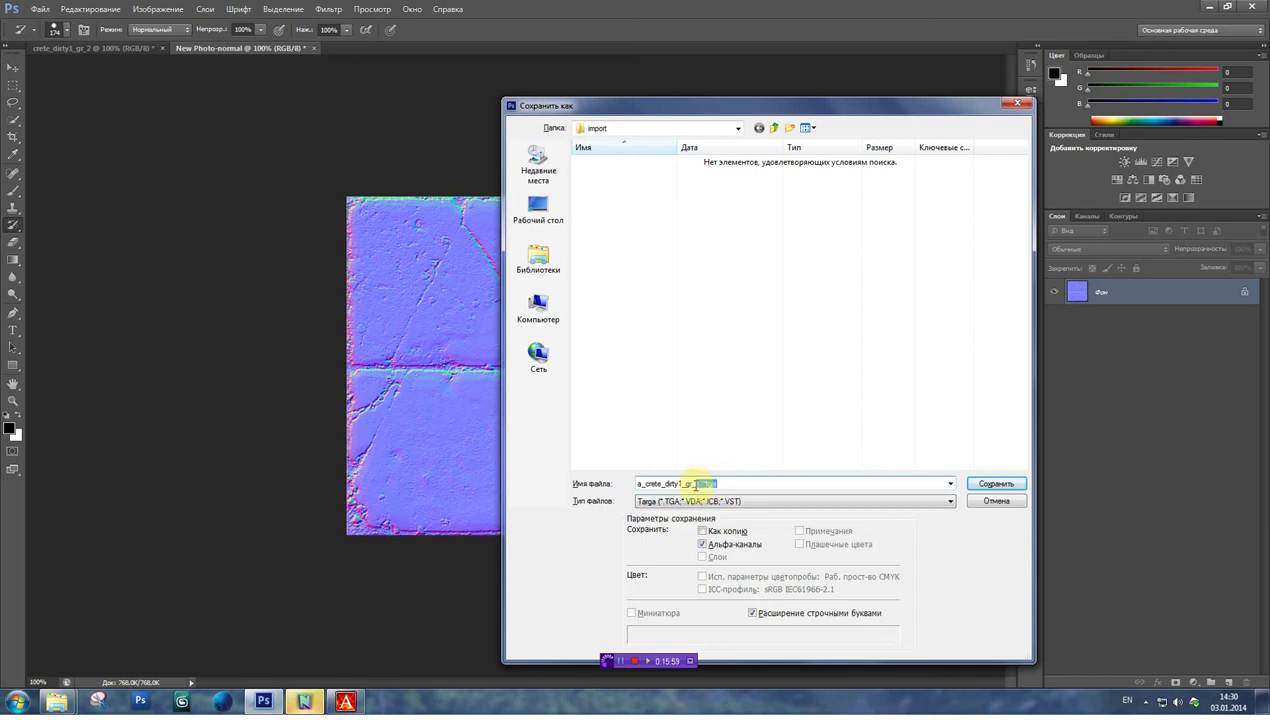
click(996, 484)
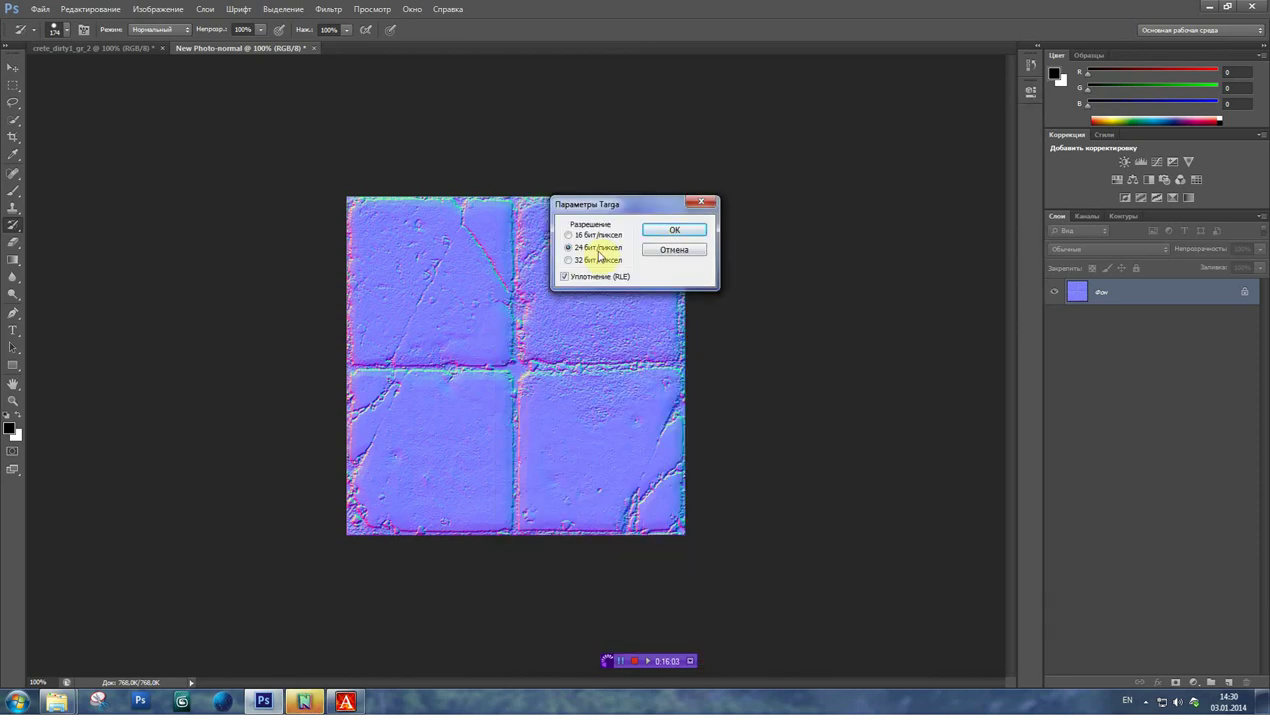
click(666, 229)
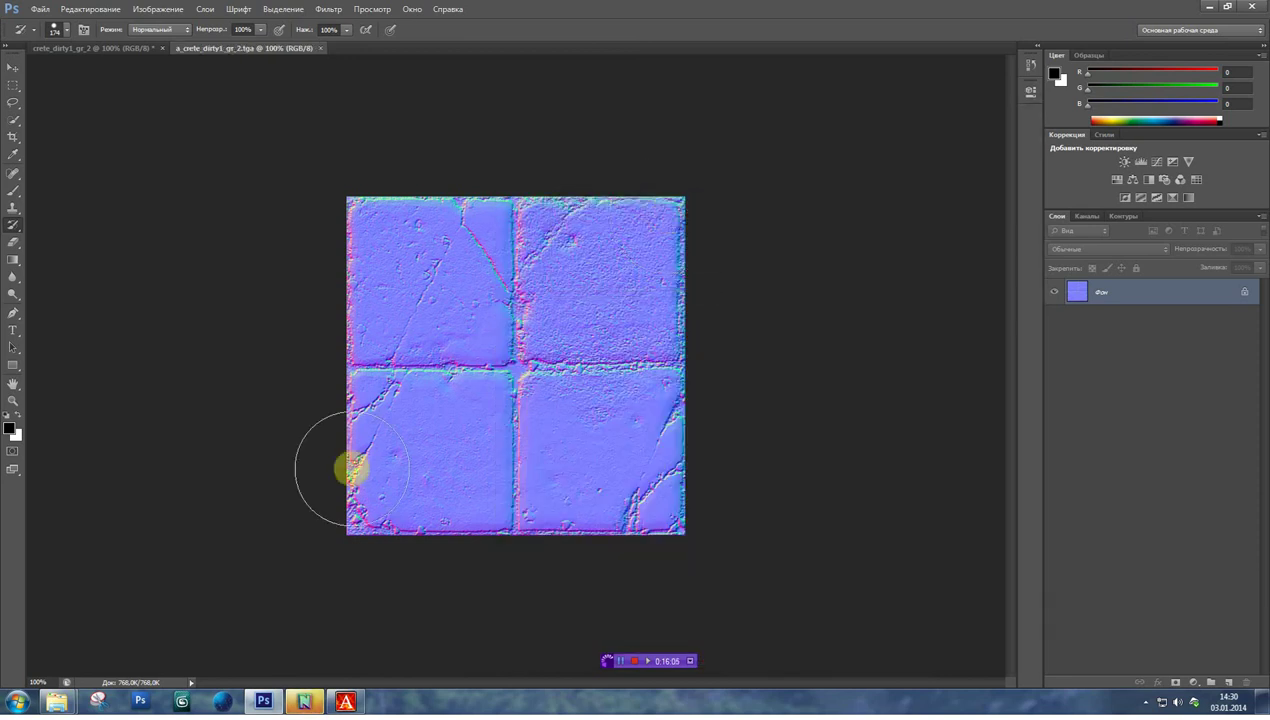
- Switch to Actor Editor, close its log, check for new textures and select a_crete_dirty1_gr_2.tga in the update list
click(354, 702)
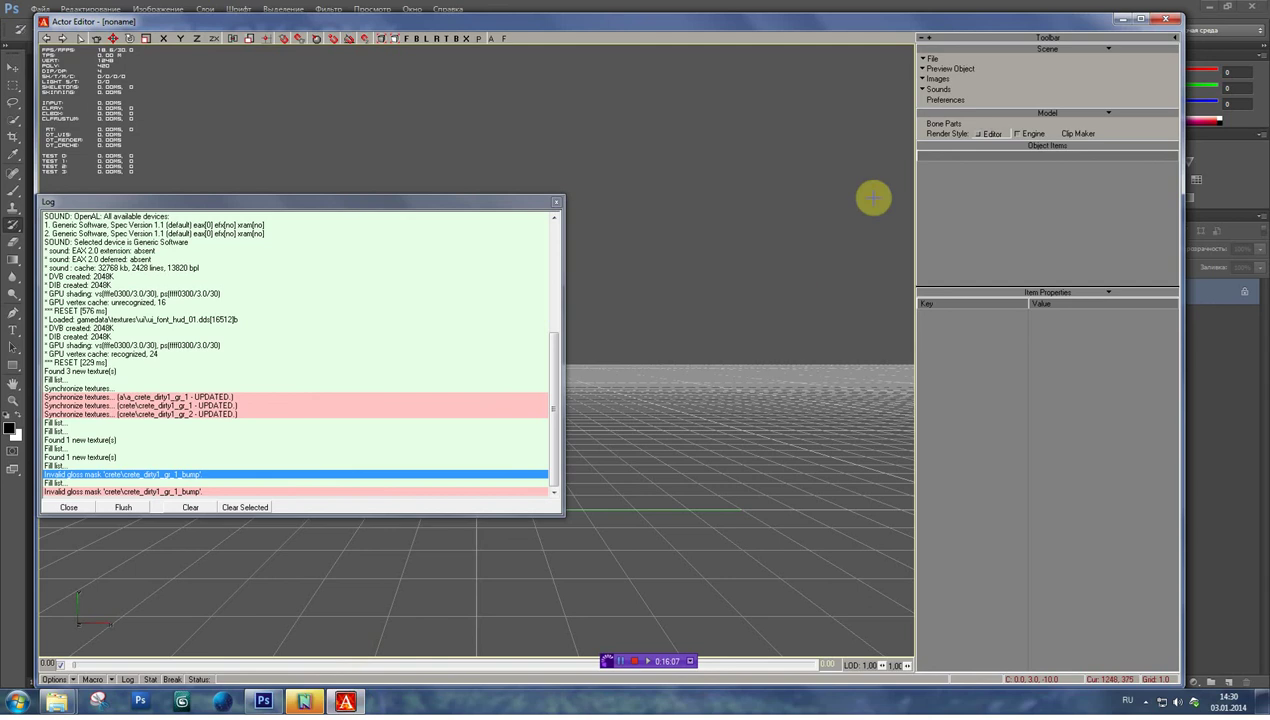
click(556, 202)
click(938, 90)
click(941, 80)
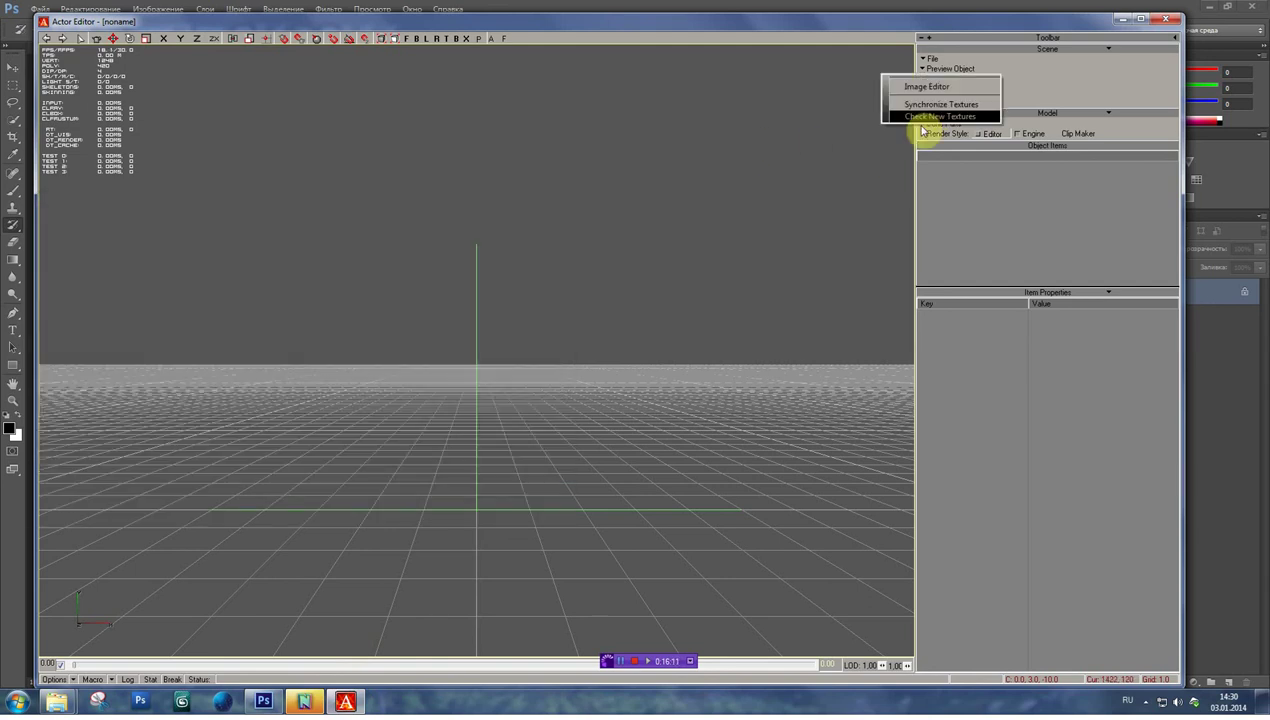
click(918, 118)
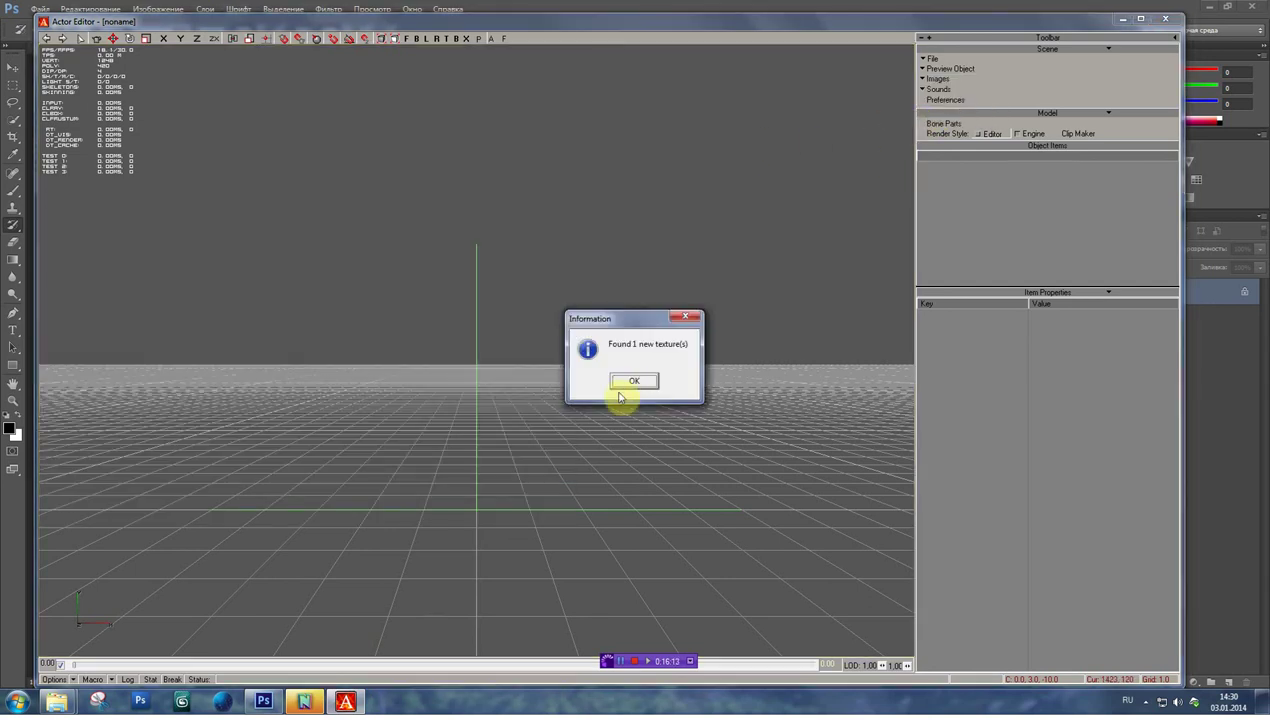
click(627, 382)
click(488, 108)
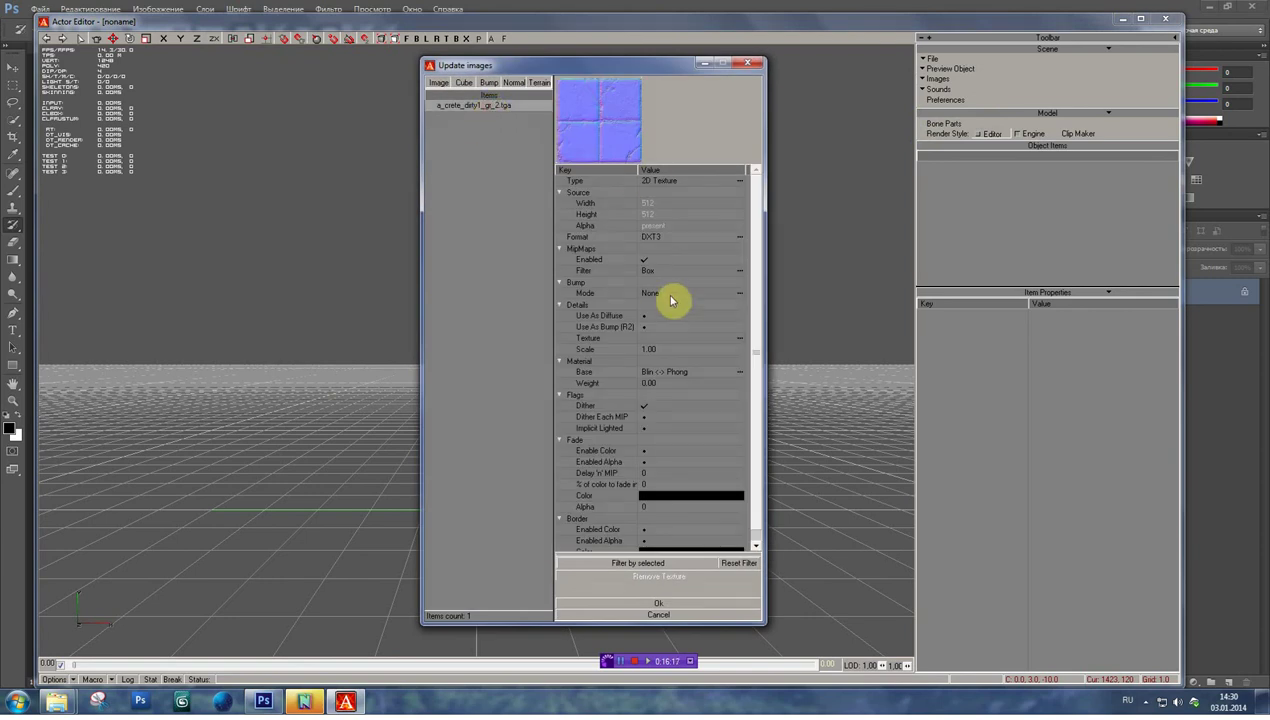
- Set the texture type of a_crete_dirty1_gr_2.tga to Normal Map, accept the image update and minimise Actor Editor
click(653, 181)
click(654, 181)
click(653, 184)
click(653, 182)
click(650, 220)
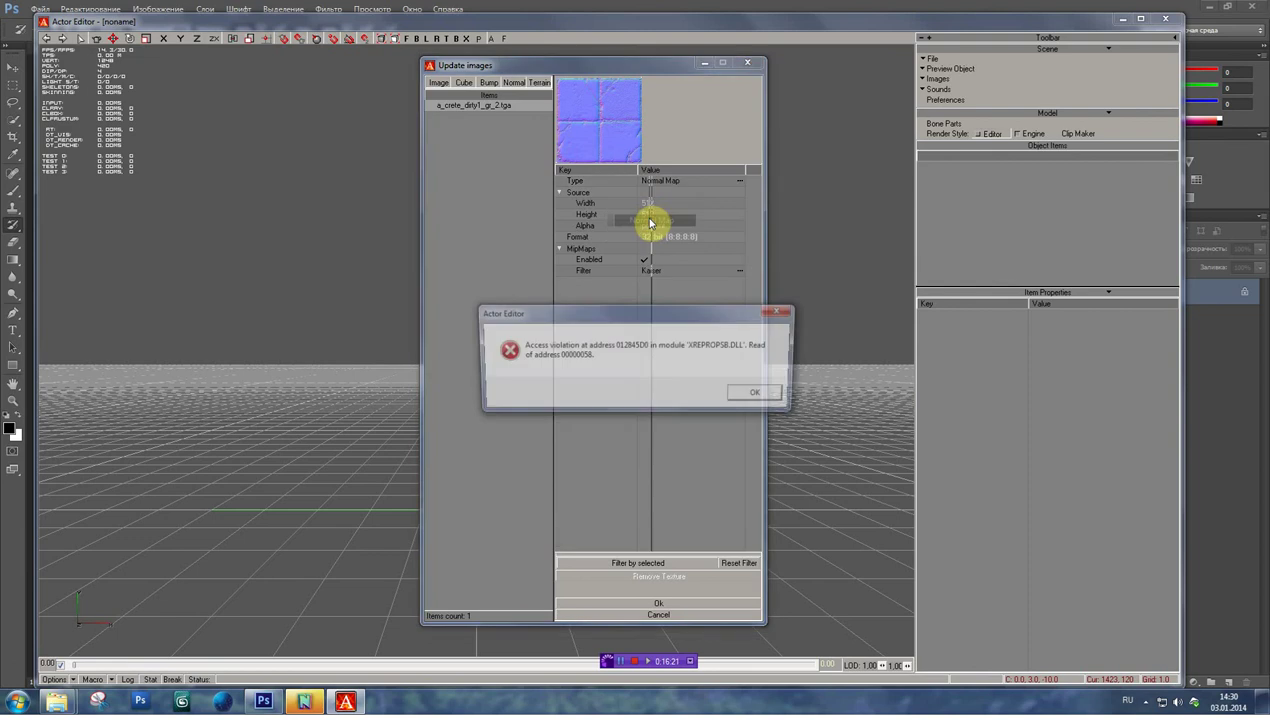
click(758, 396)
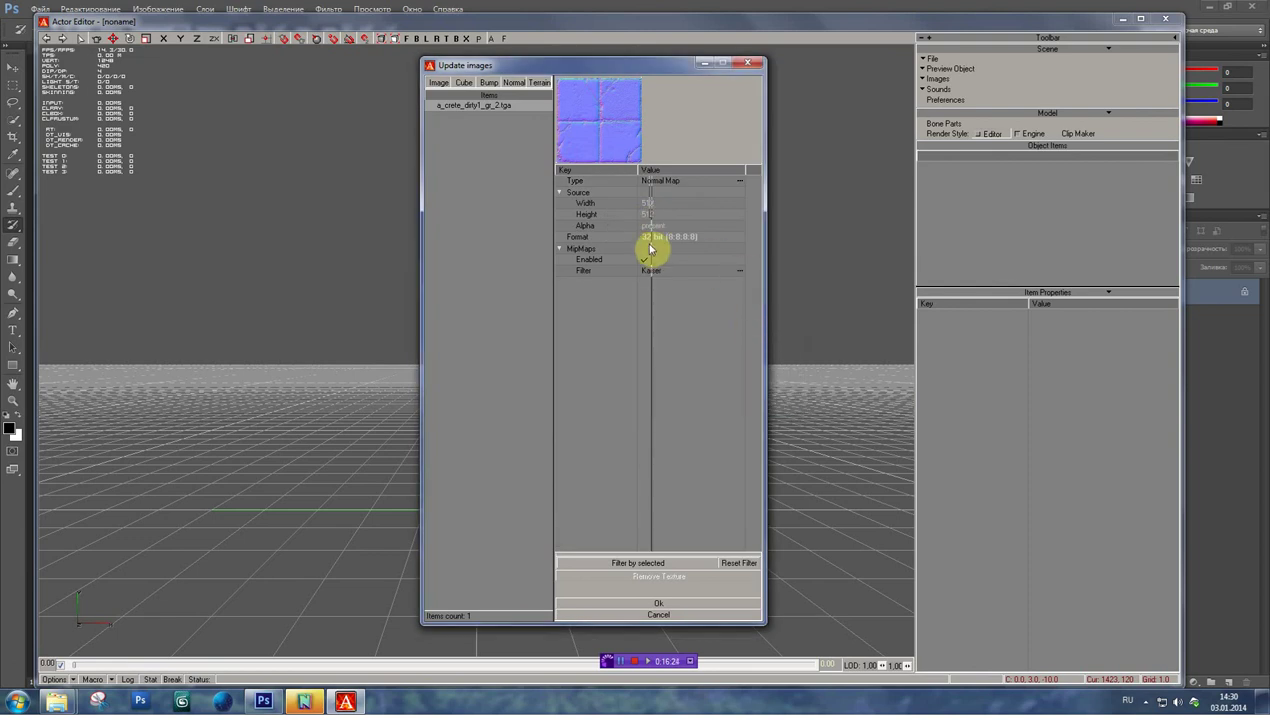
click(655, 602)
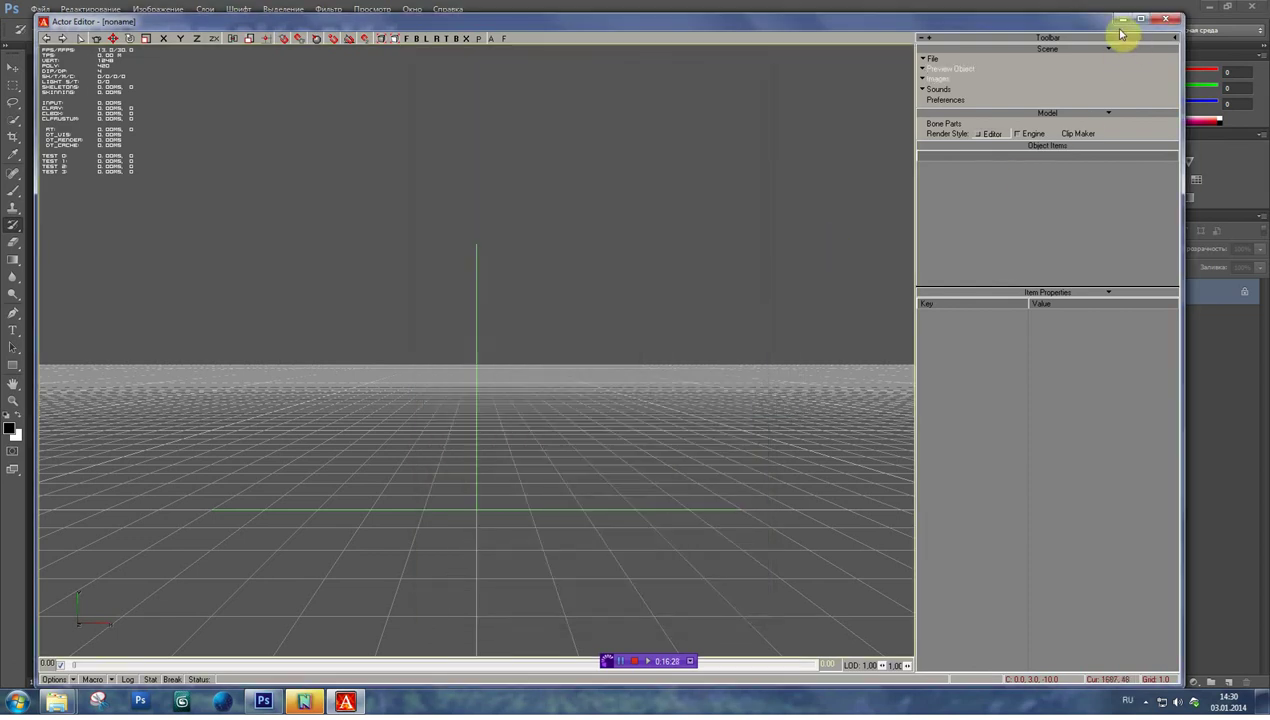
click(1121, 20)
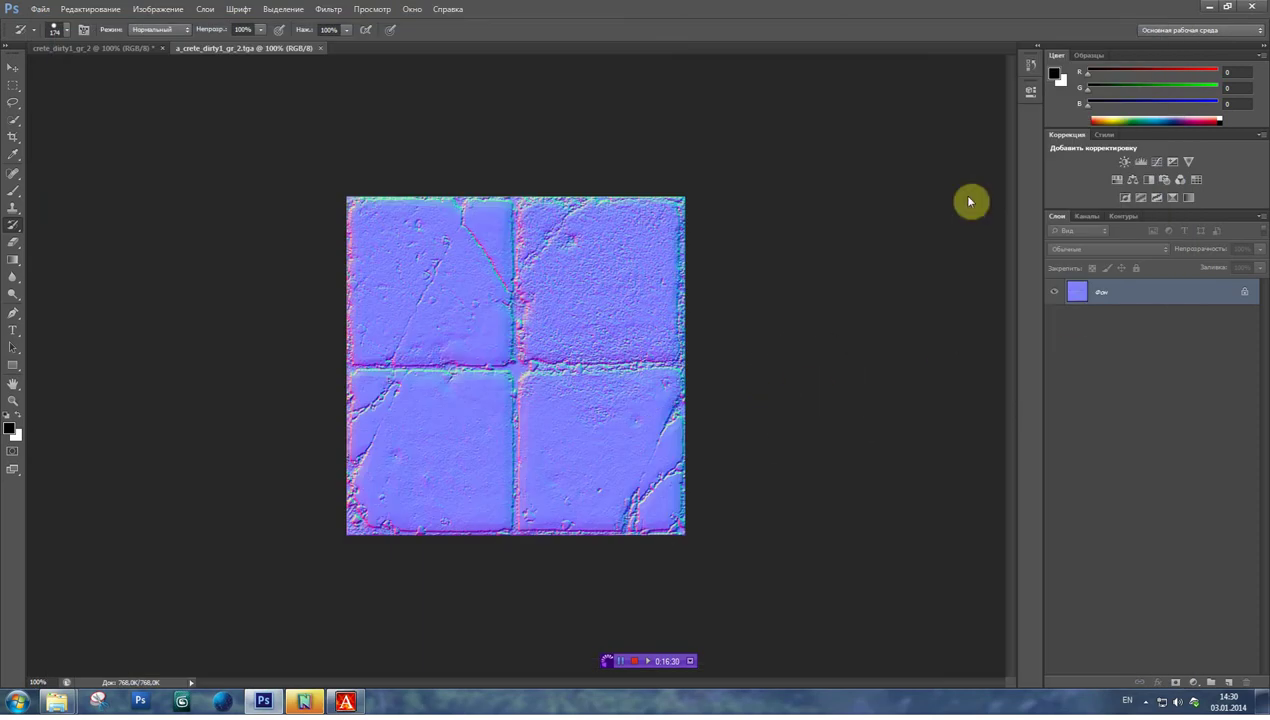
- Paint over the whole a_crete_dirty1_gr_2.tga normal map with the History Brush to restore the grey concrete texture
click(14, 229)
mouse_move(386, 252)
mouse_down()
mouse_move(734, 218)
mouse_move(286, 318)
mouse_move(676, 465)
mouse_move(652, 505)
mouse_up()
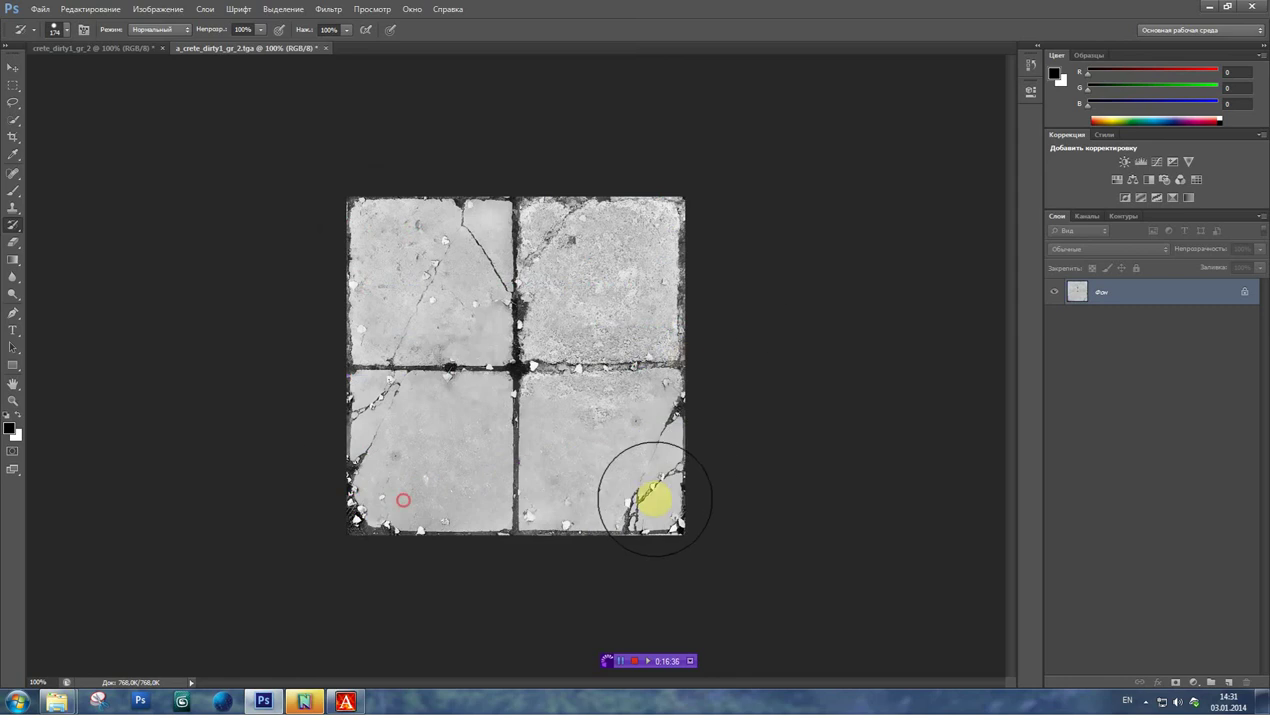
mouse_move(569, 255)
mouse_down()
mouse_move(686, 221)
mouse_move(360, 221)
mouse_move(329, 363)
mouse_move(711, 373)
mouse_up()
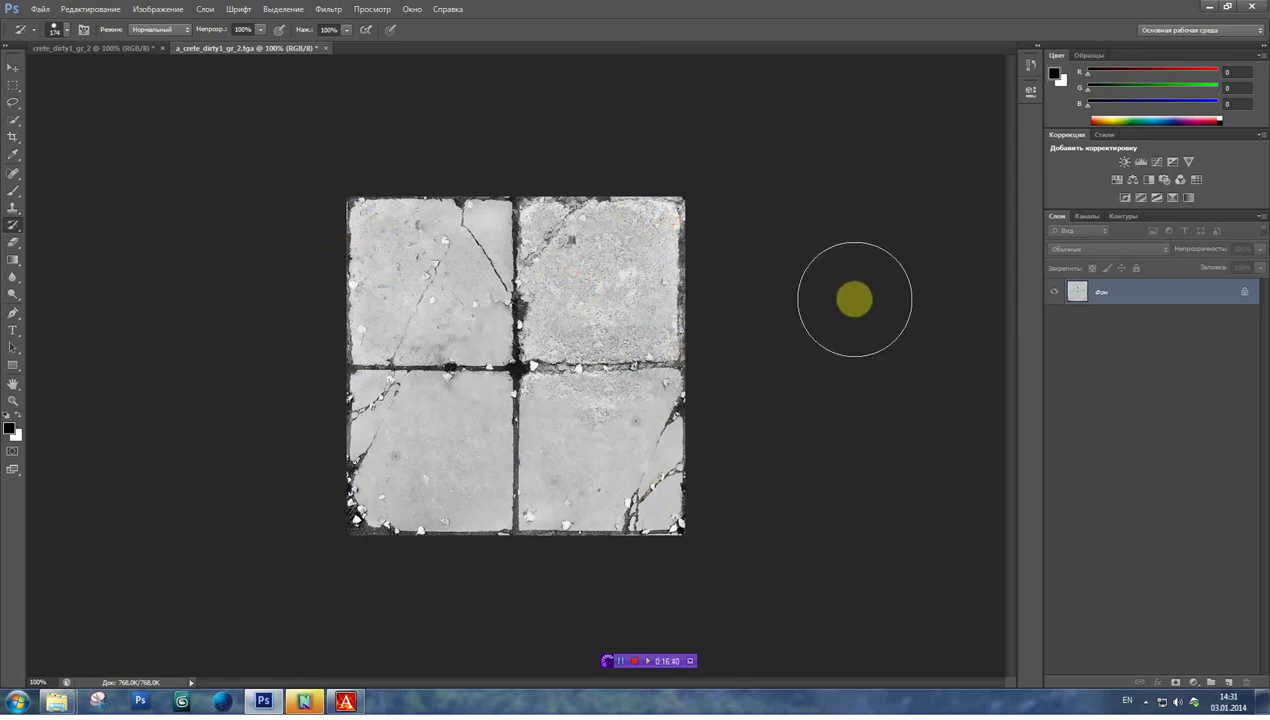
- Restore the converter panel and generate a specular map from the active document
click(322, 697)
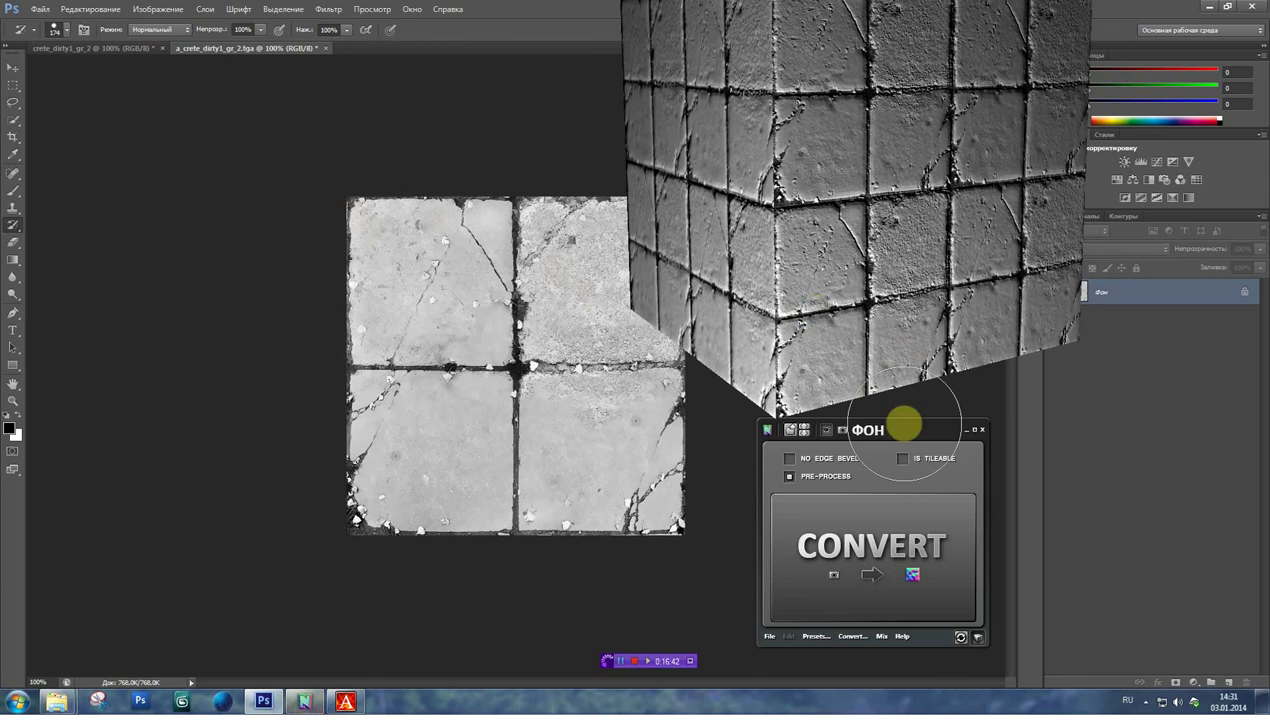
drag(816, 320, 884, 441)
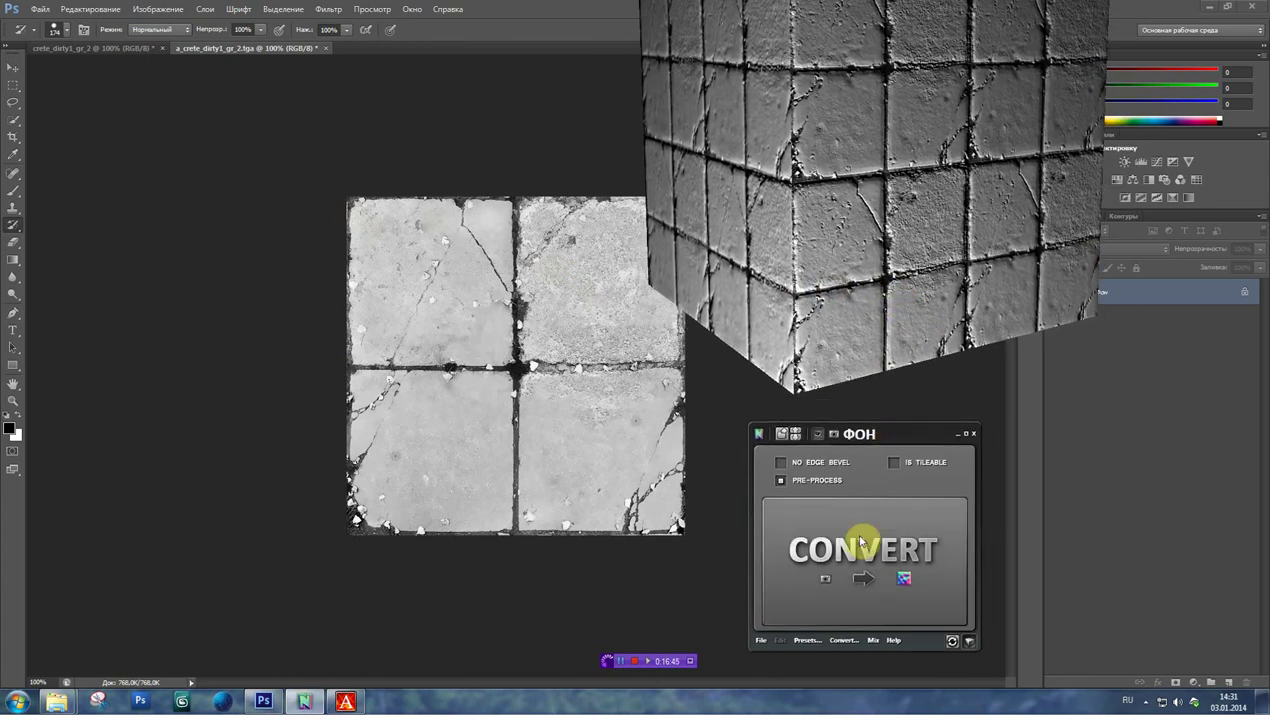
click(844, 642)
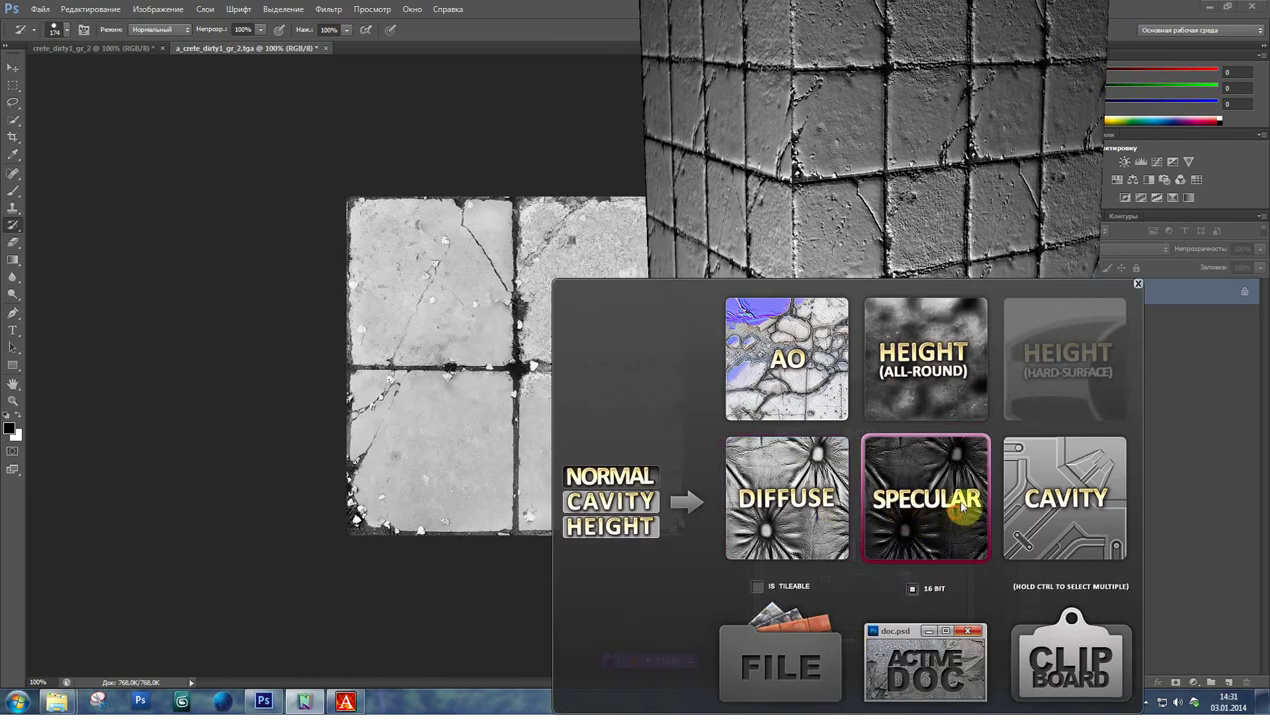
click(790, 320)
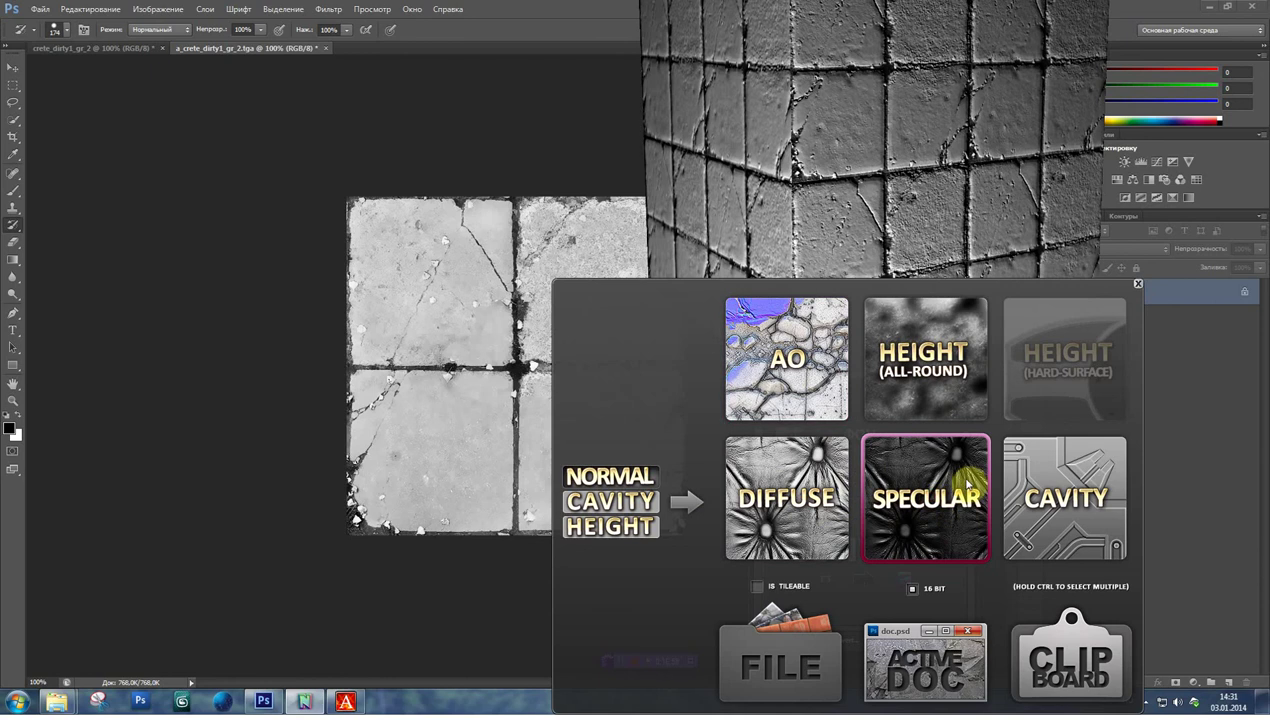
click(900, 676)
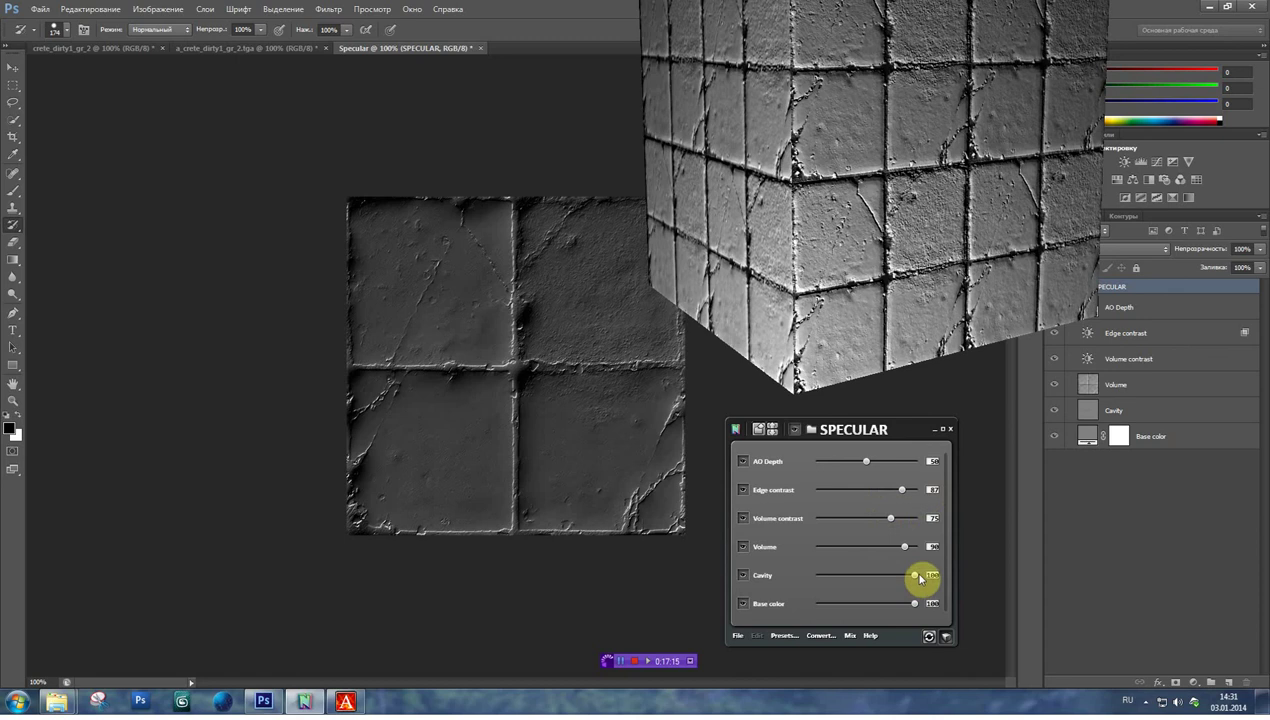
- Tune the specular map to Cavity 65, Edge contrast 100, Volume contrast 100, AO Depth 68 and Volume 49
drag(916, 577, 893, 576)
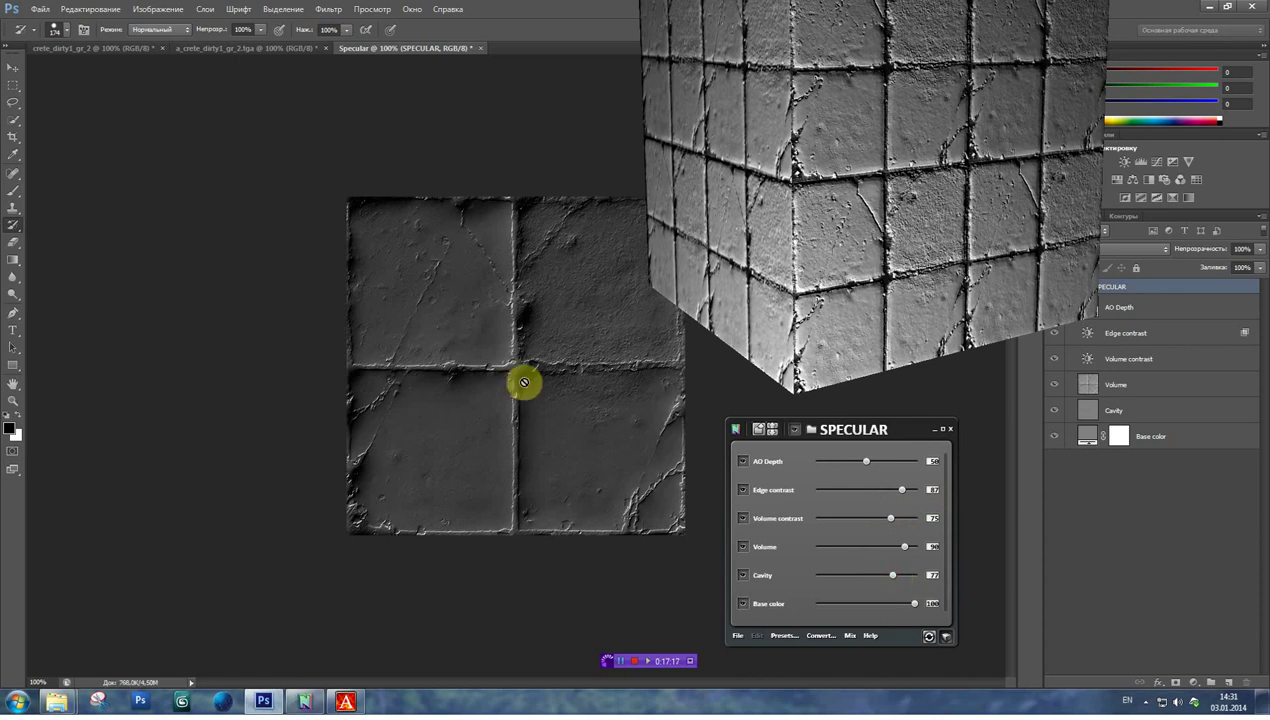
click(856, 581)
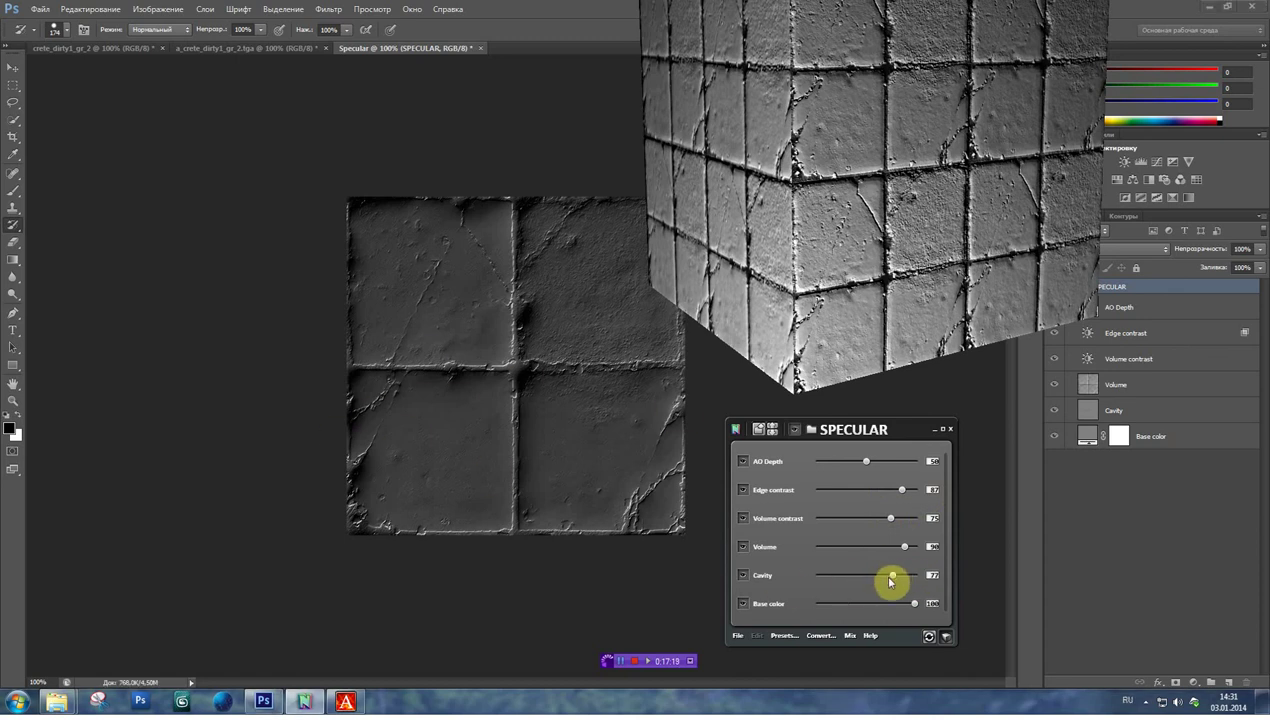
drag(886, 580, 880, 578)
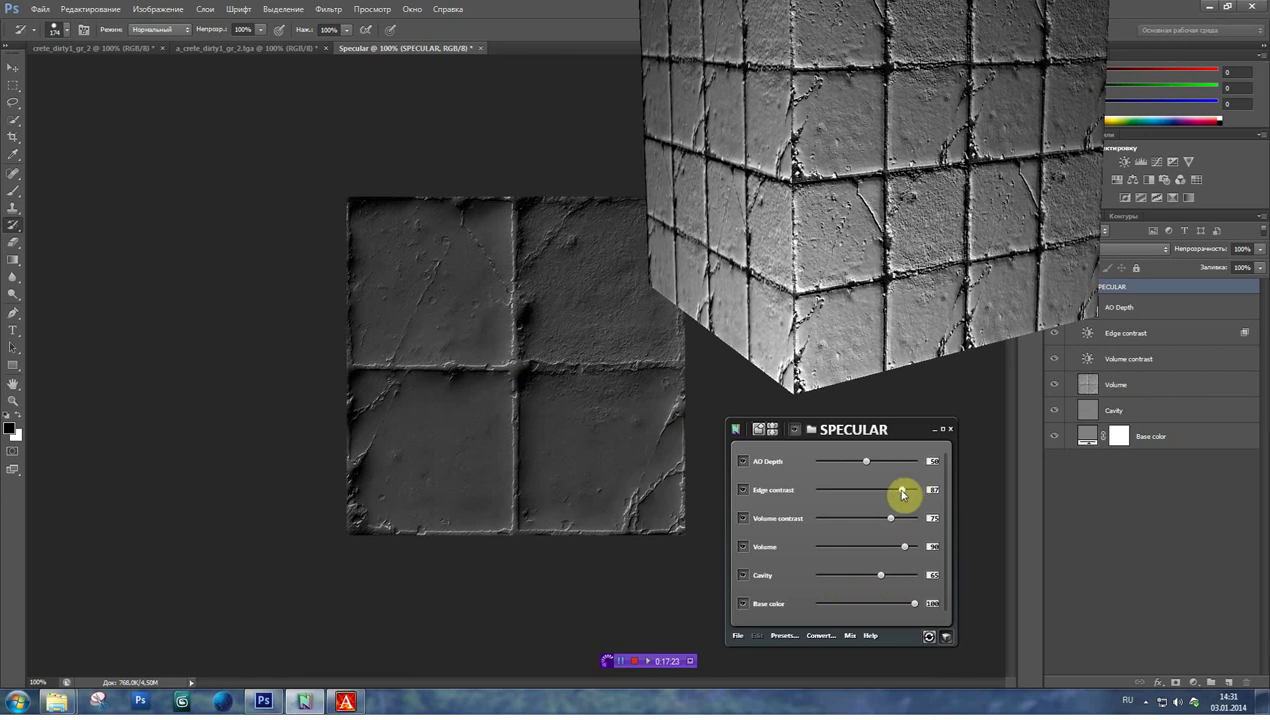
click(902, 491)
drag(889, 522, 886, 466)
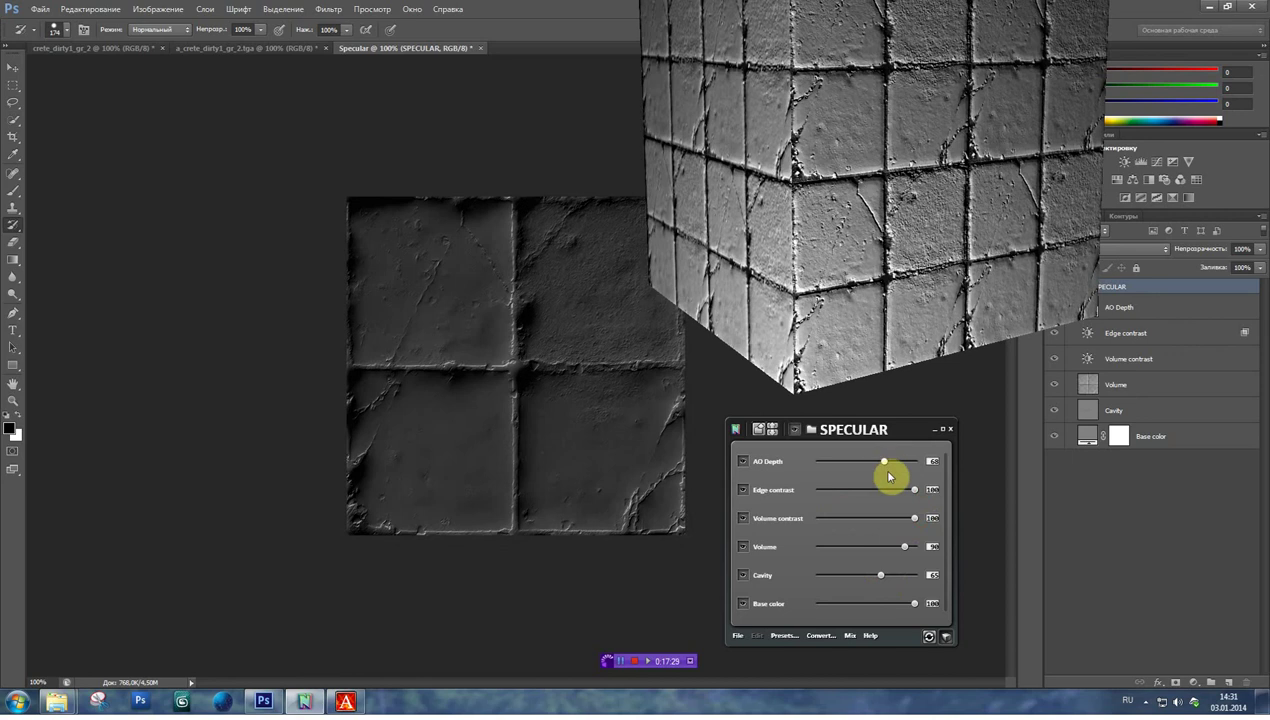
drag(905, 546, 867, 548)
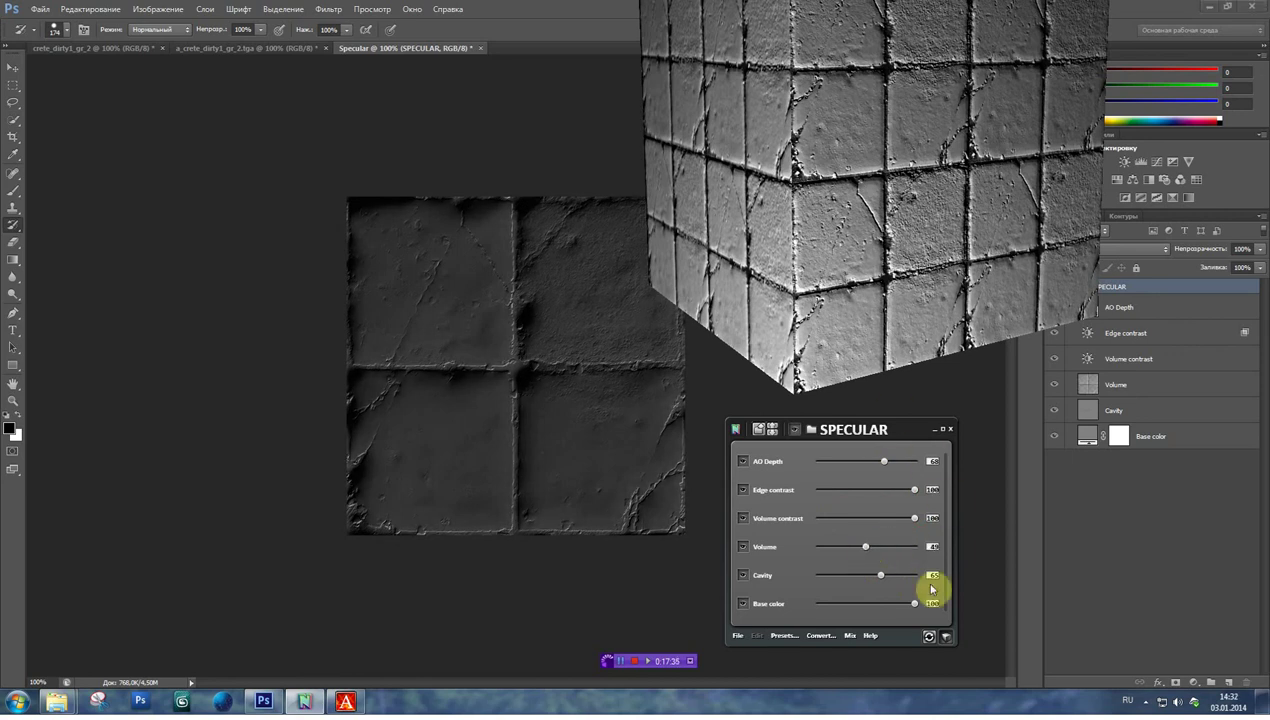
- Flatten the specular map to a single background layer and compare it with the a_crete_dirty1_gr_2.tga document
key(alt+shift)
click(1263, 219)
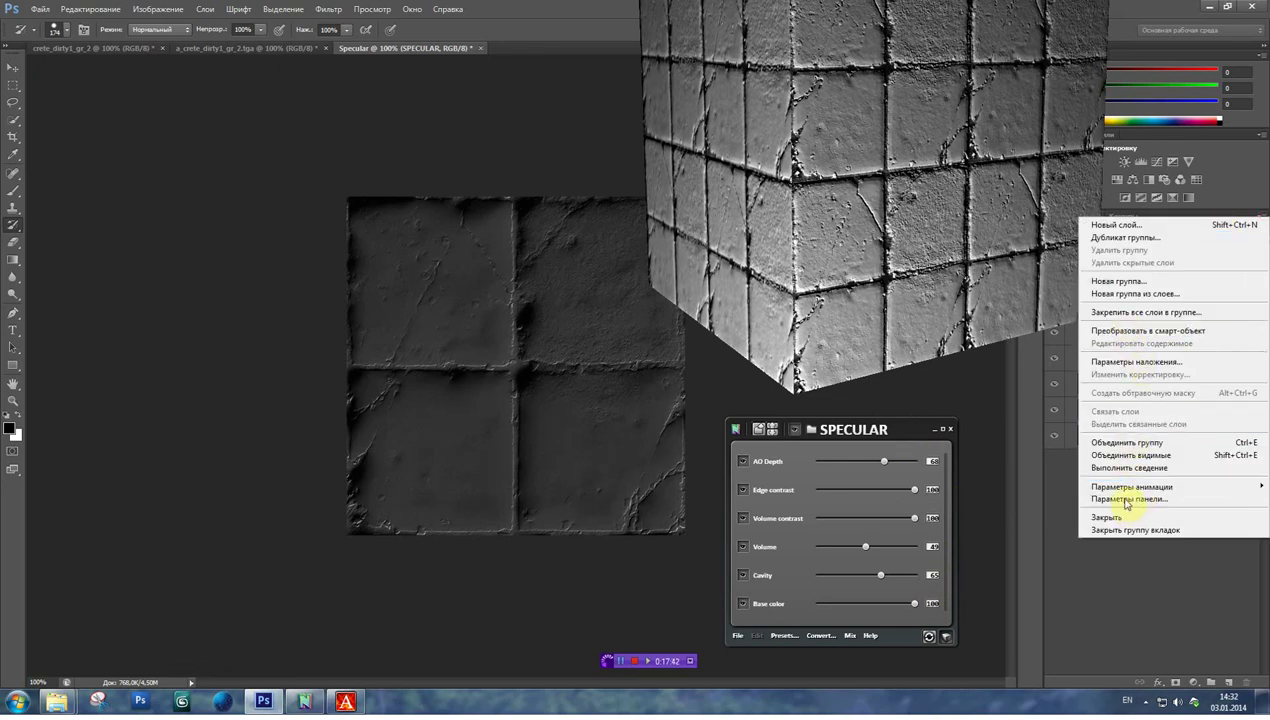
click(1110, 467)
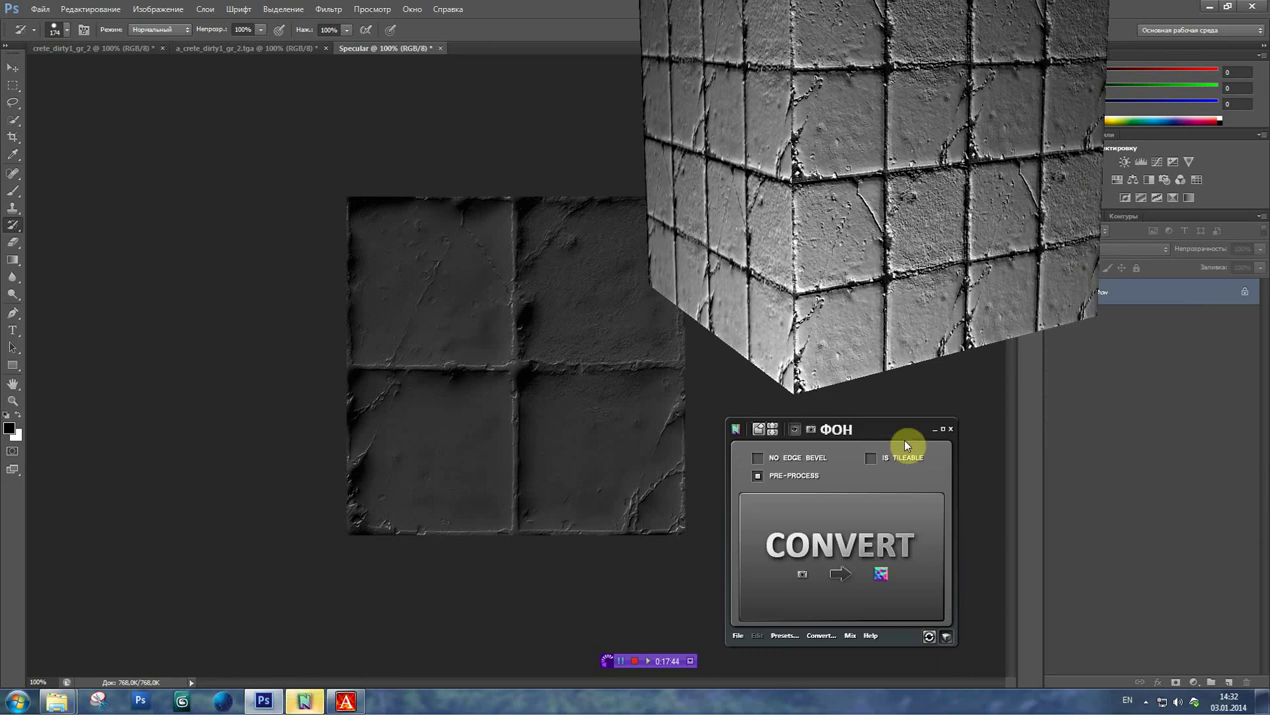
click(943, 429)
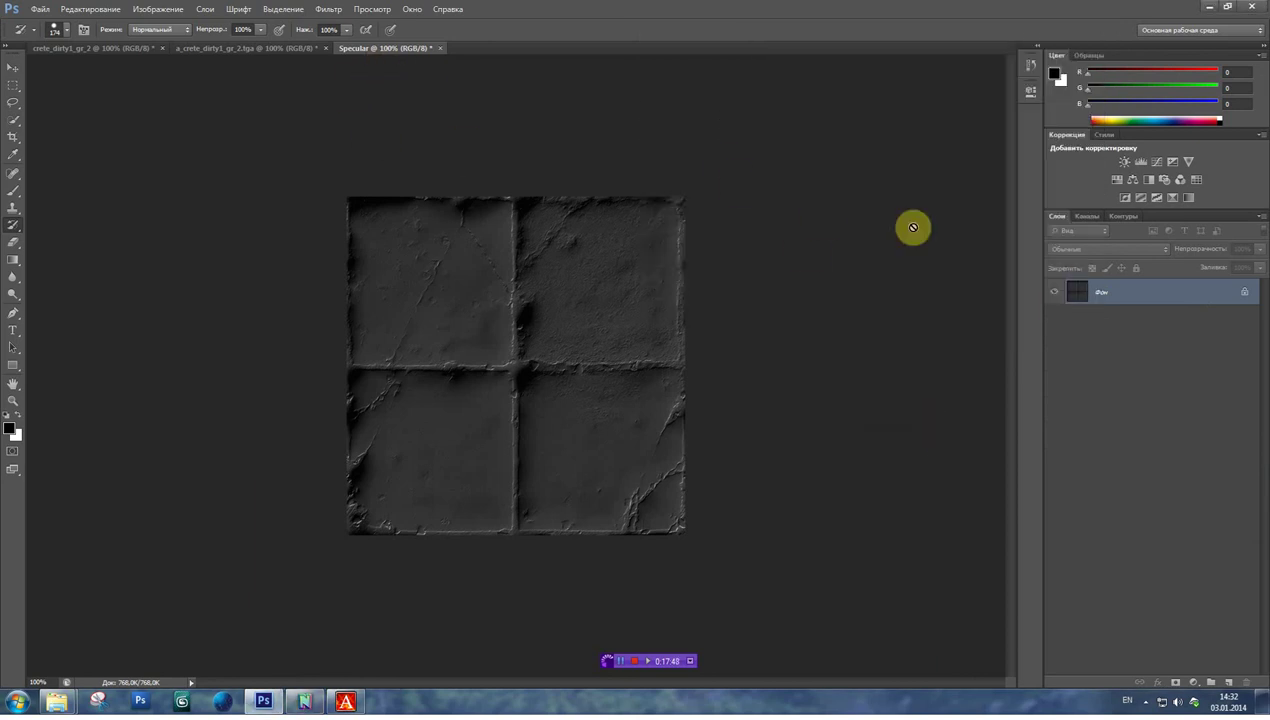
click(264, 48)
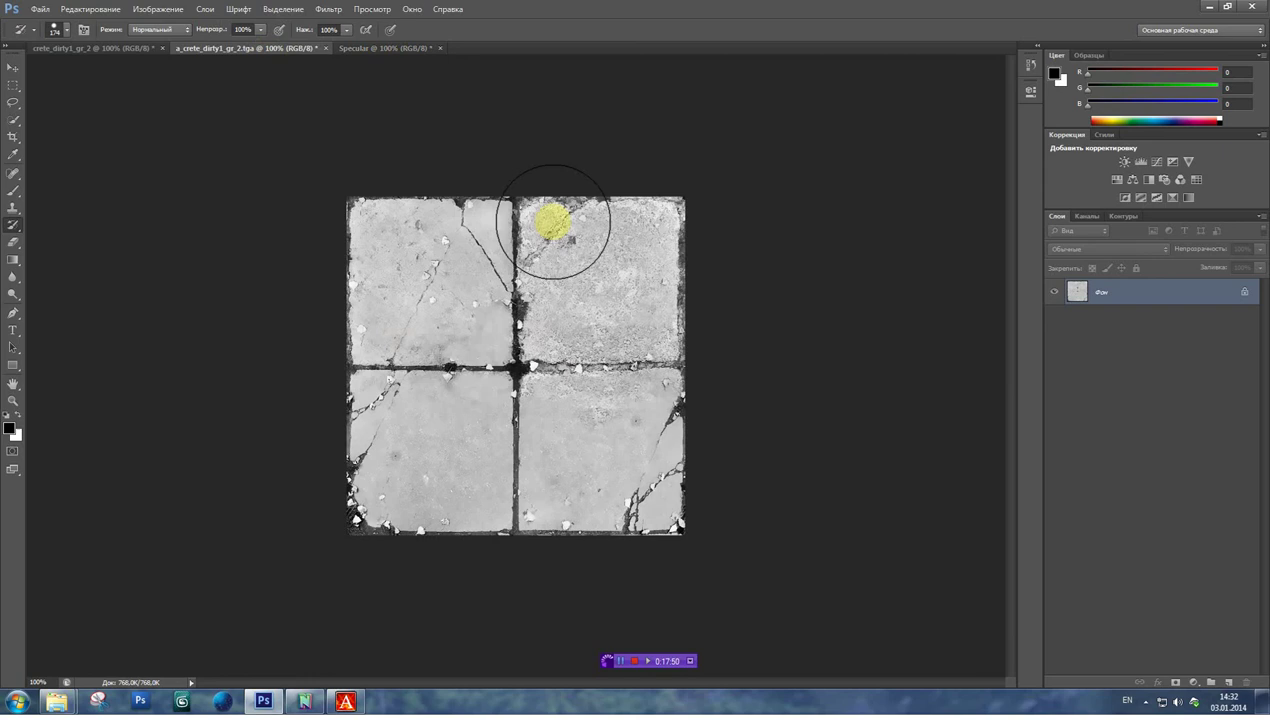
click(380, 48)
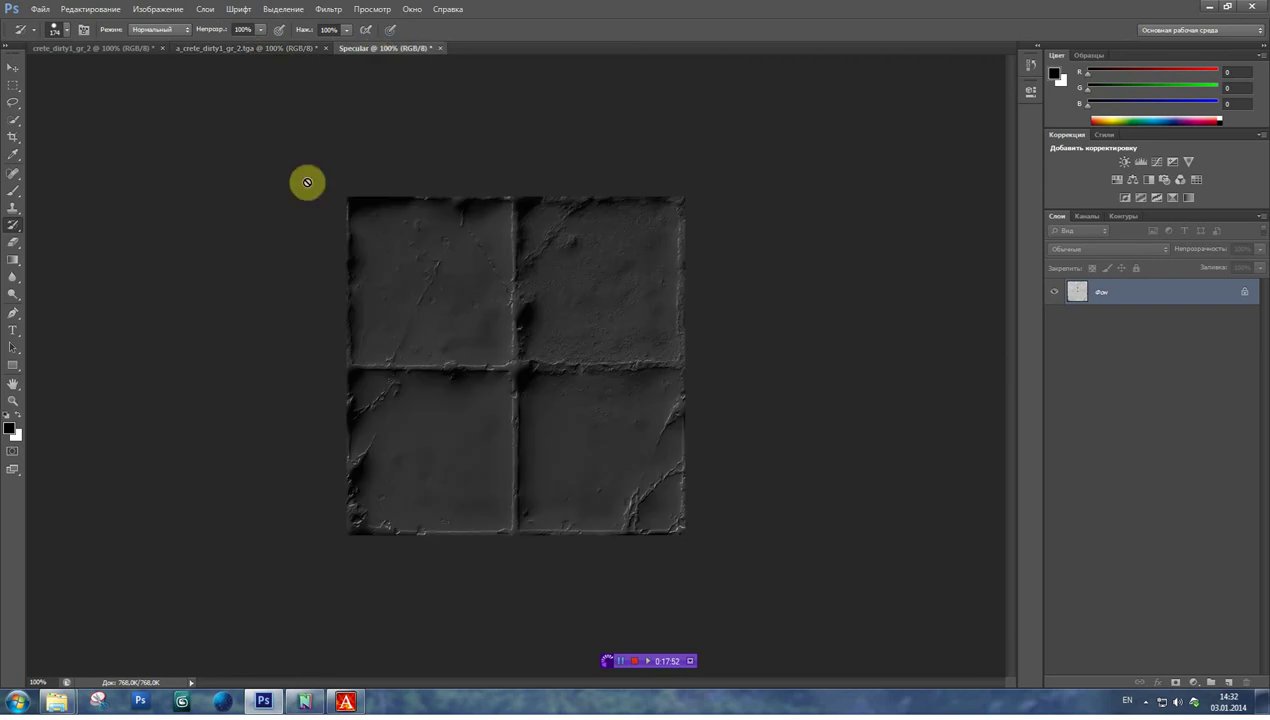
click(1089, 216)
click(1260, 217)
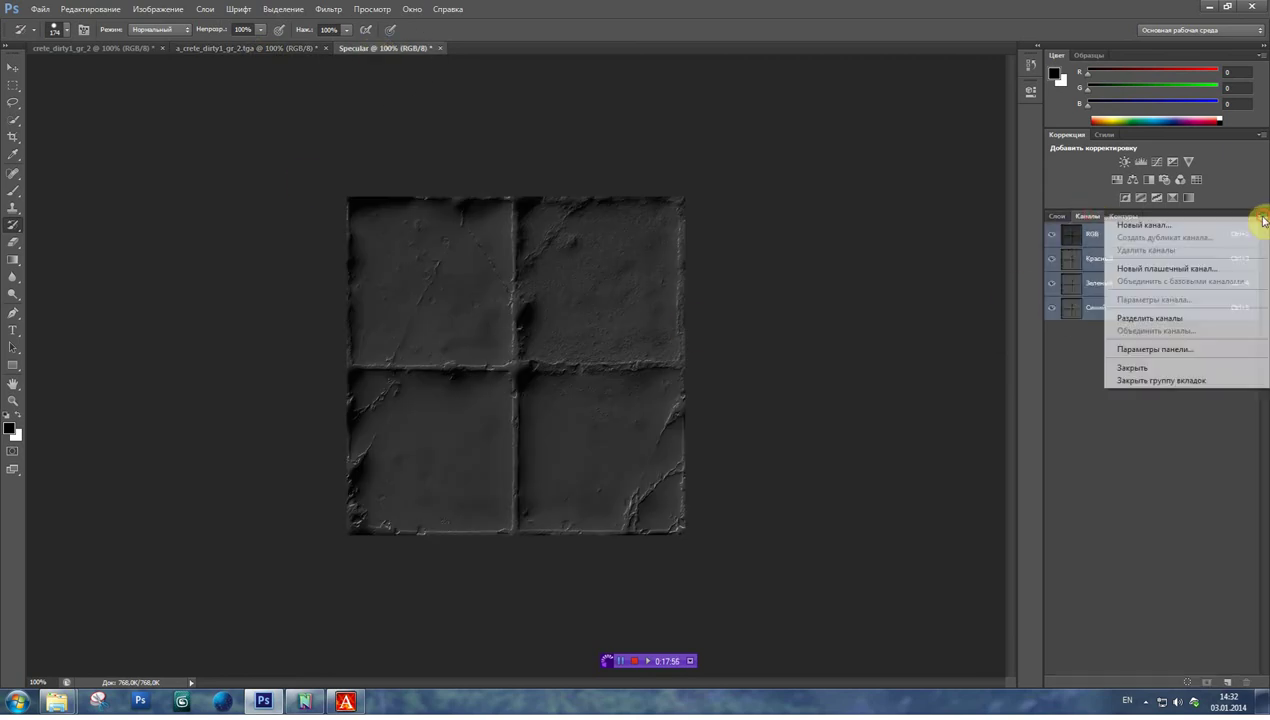
click(1163, 269)
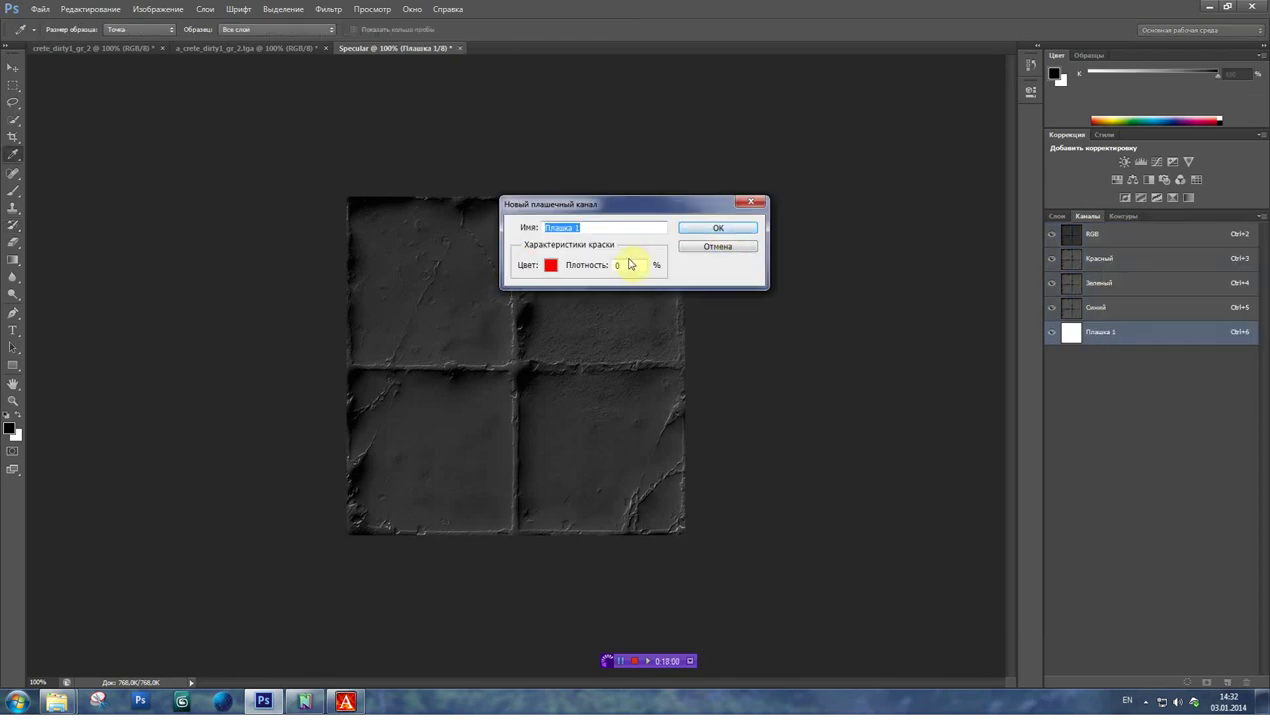
click(718, 247)
- Add a new alpha channel named Альфа 1 to the Specular document
click(1260, 217)
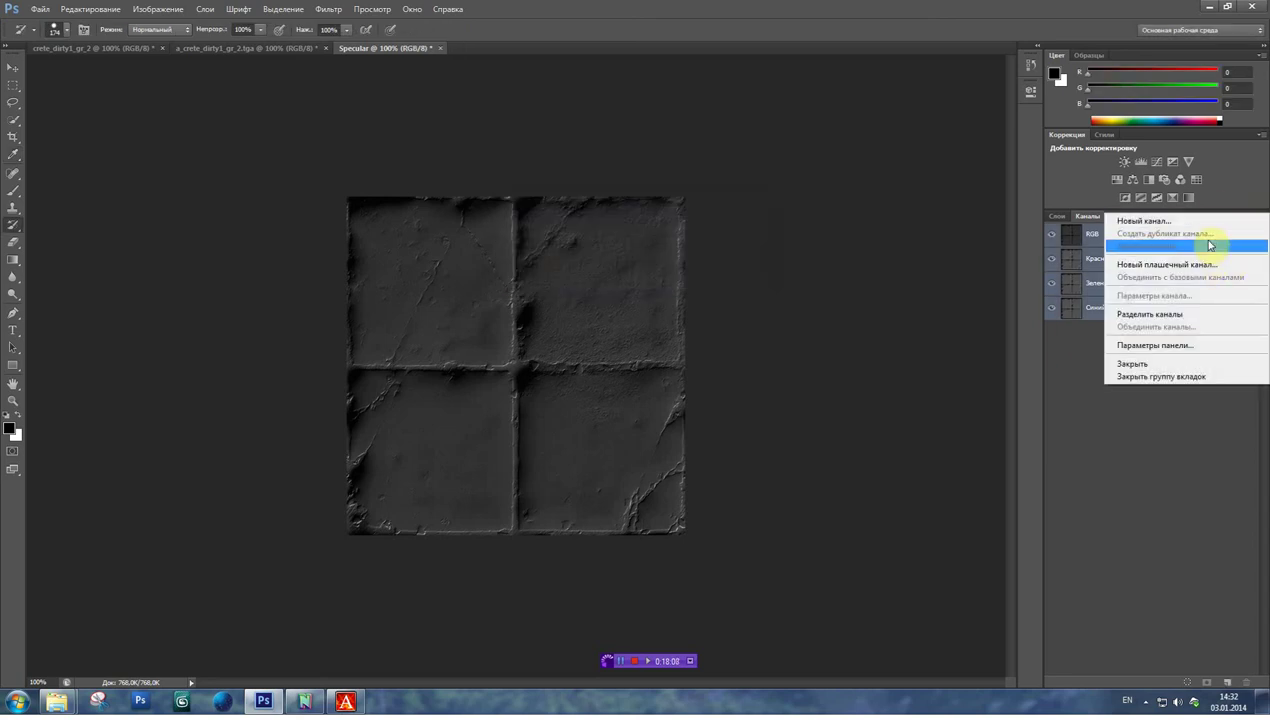
click(1160, 221)
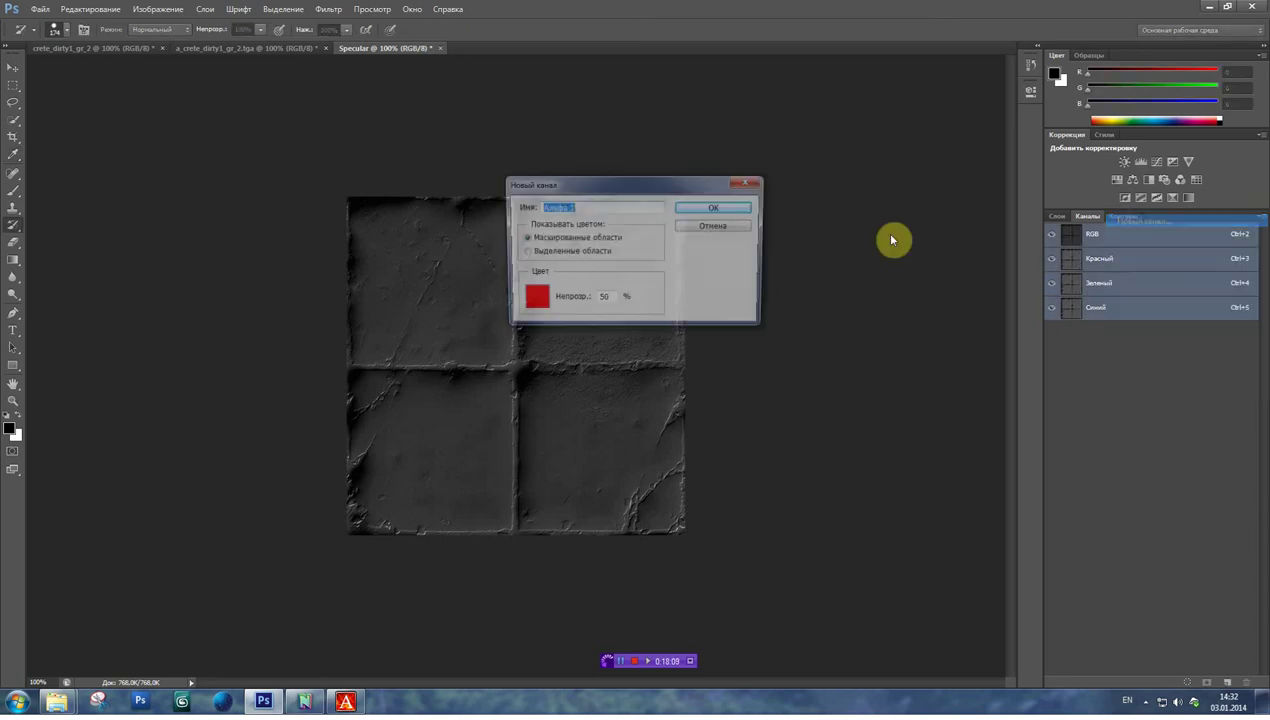
click(697, 208)
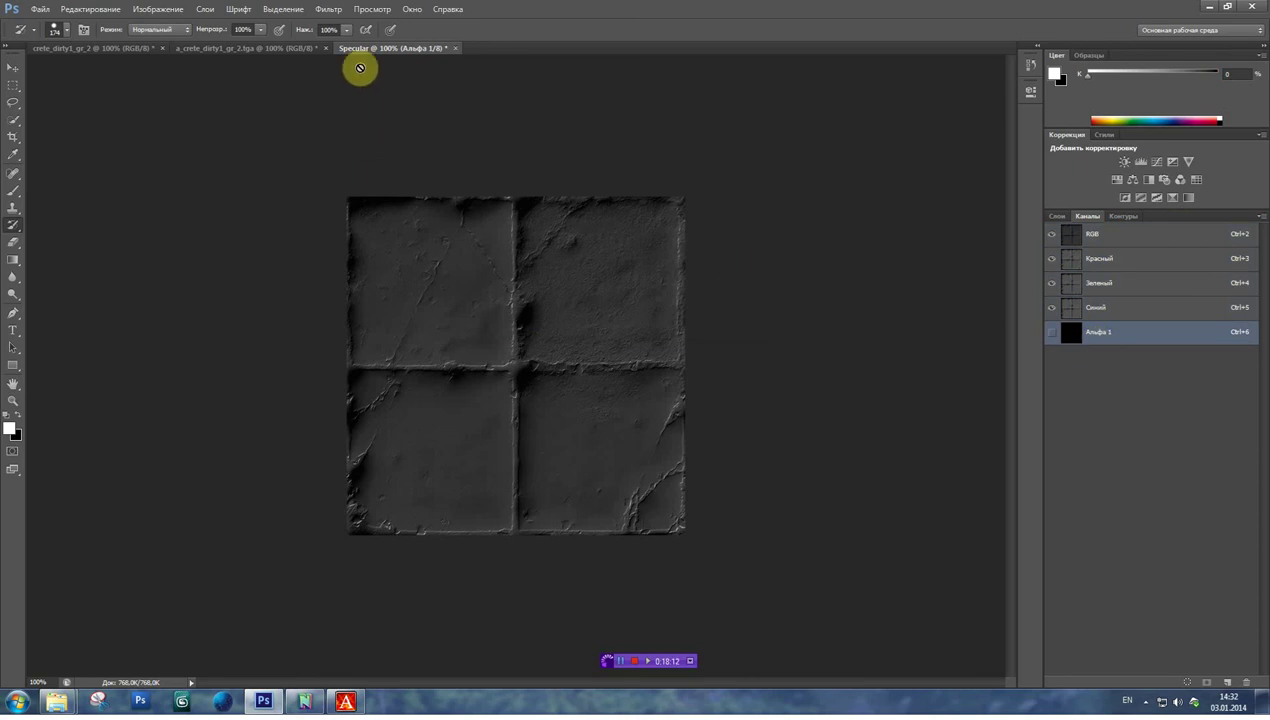
- Select the entire specular image and paste the copied texture into the Альфа 1 channel
click(1100, 236)
click(1057, 216)
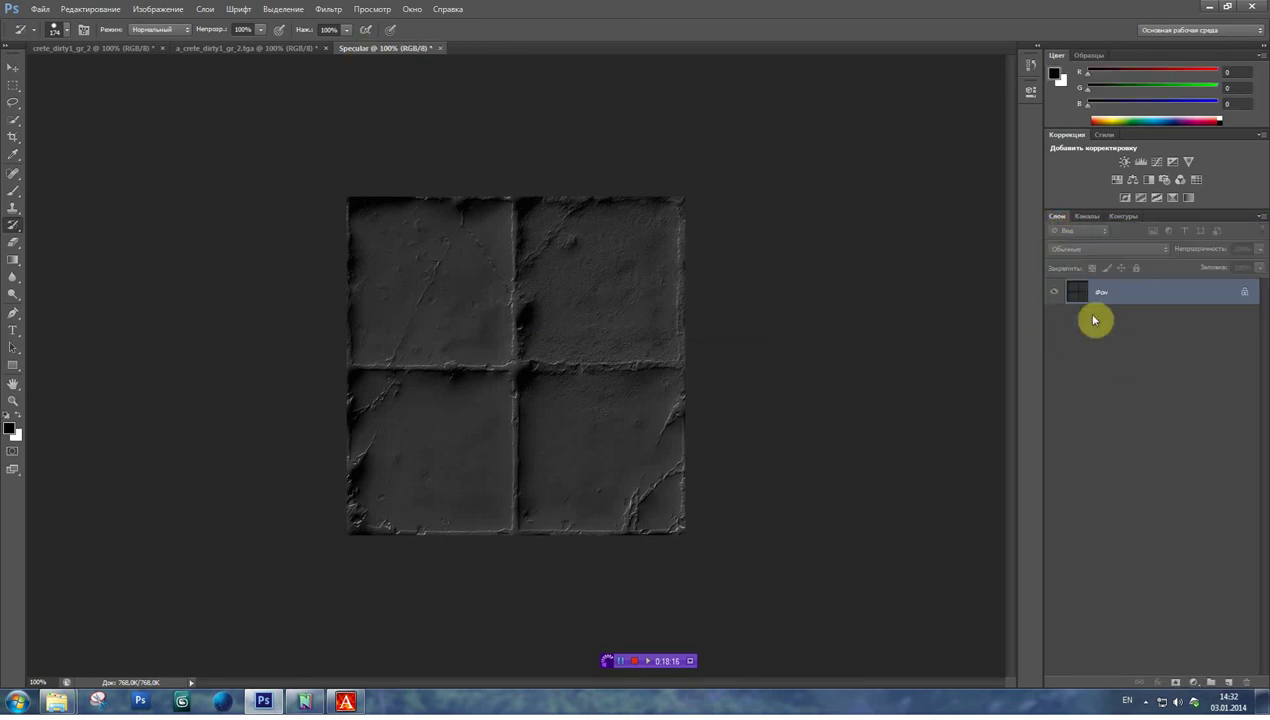
key(ctrl+a)
click(1088, 216)
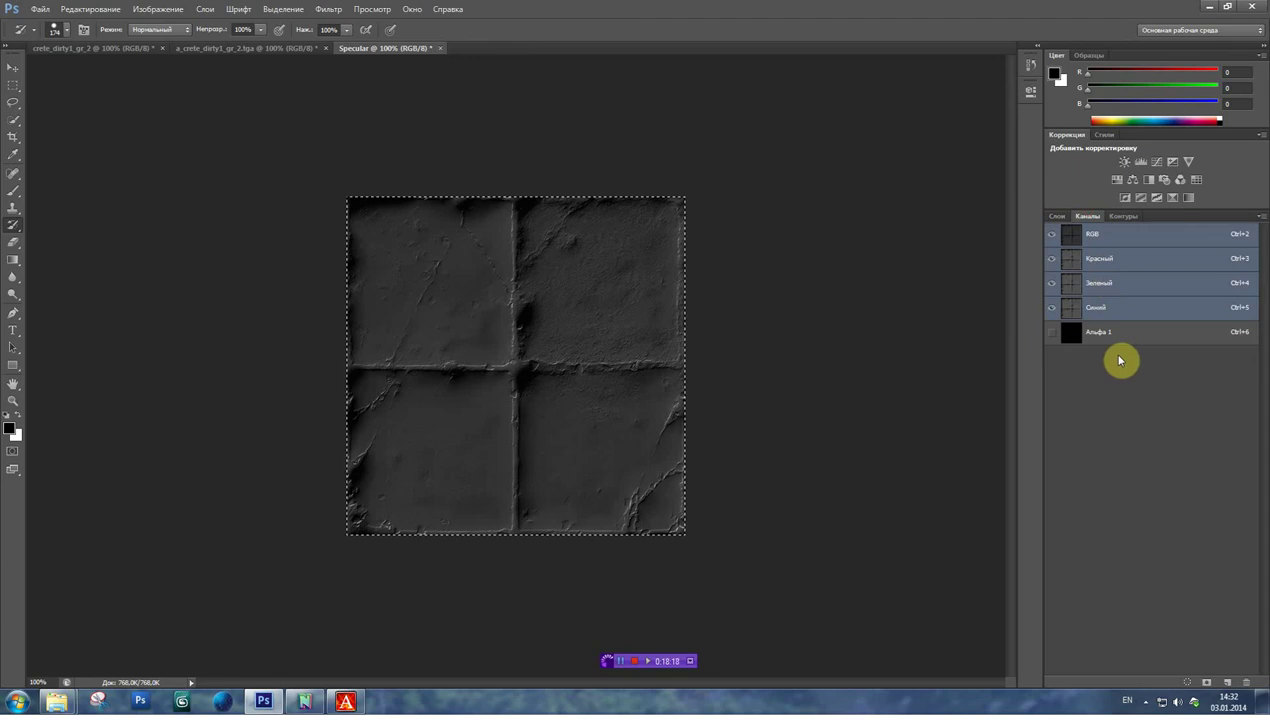
click(1112, 345)
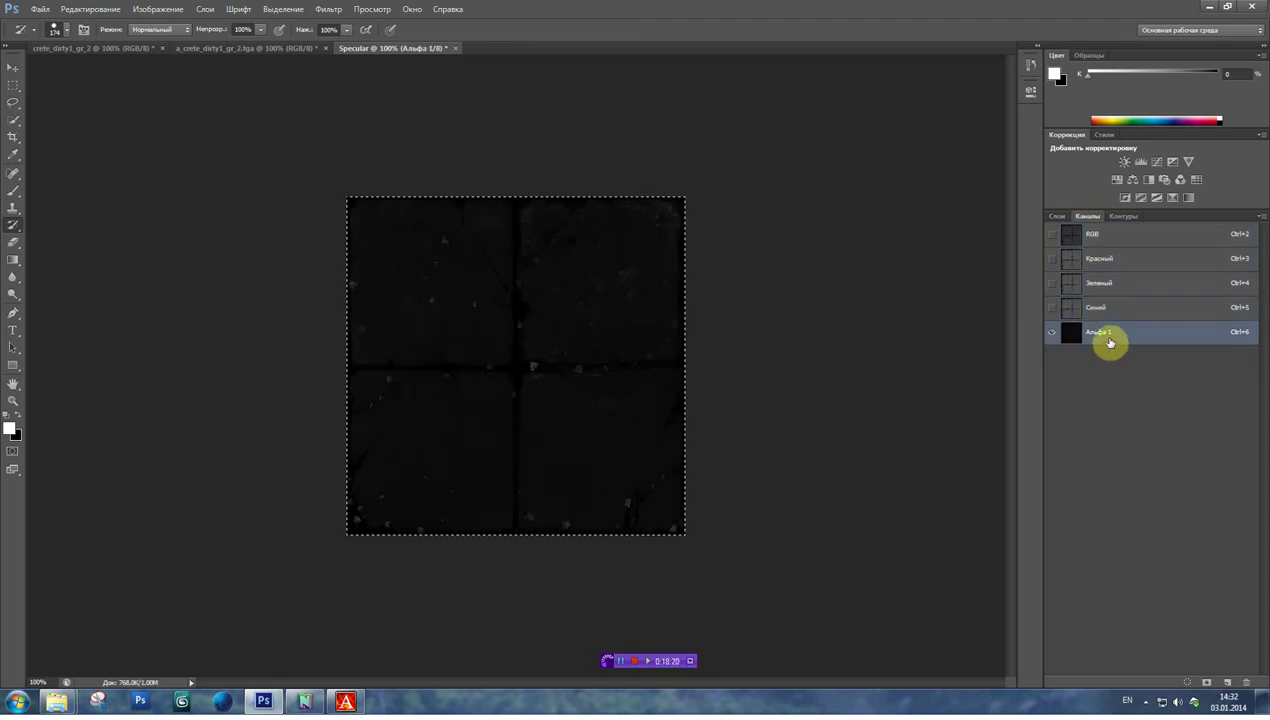
- Compare the RGB image with the pasted alpha content, and delete the Альфа 1 channel
click(1118, 236)
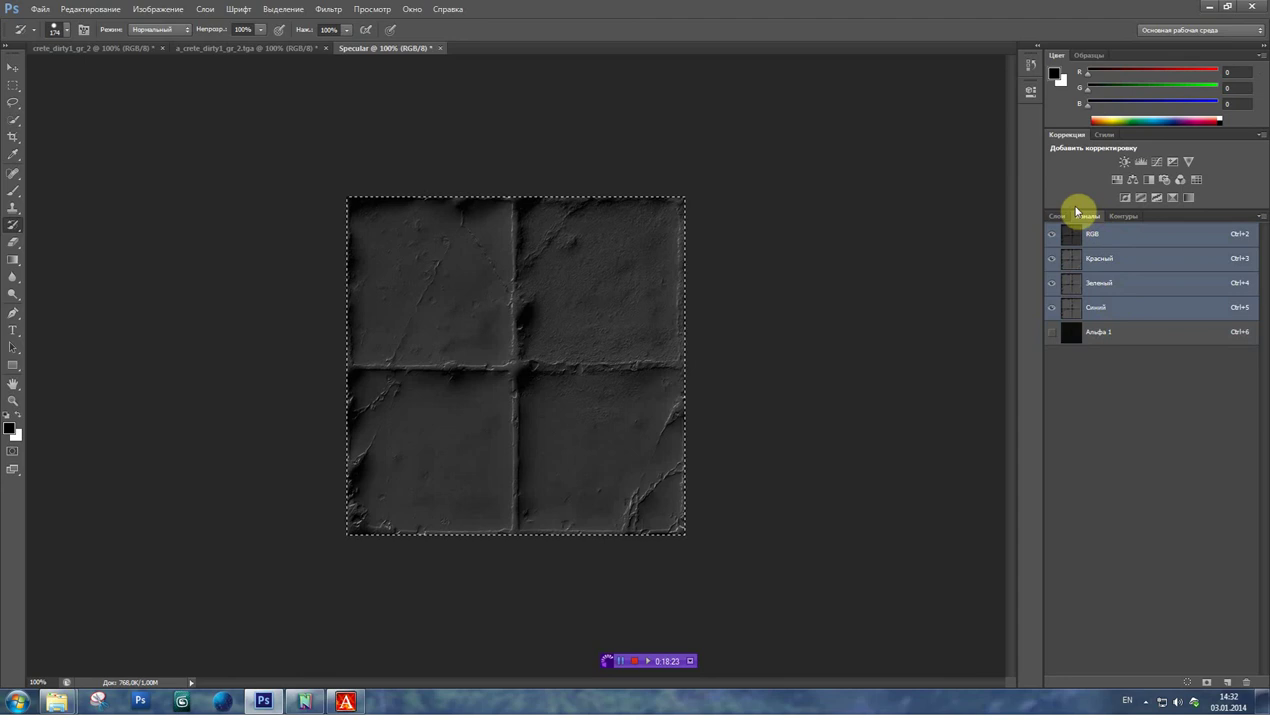
click(1129, 334)
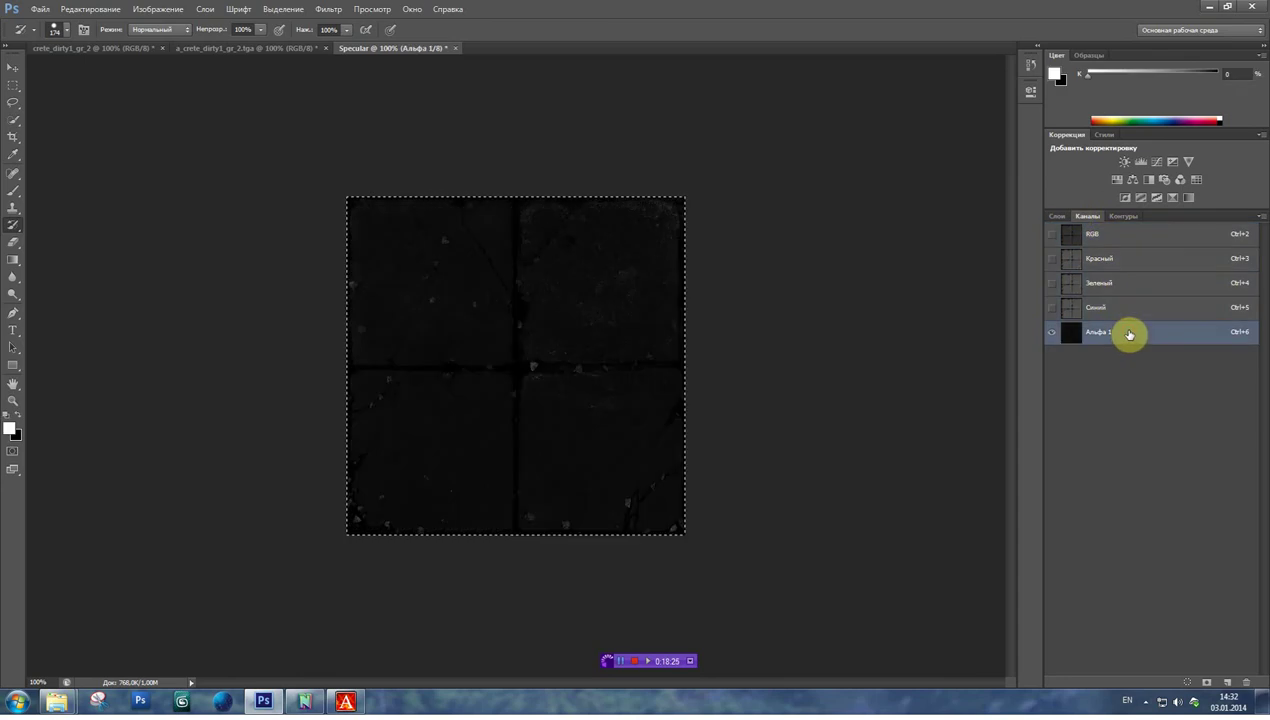
right_click(1125, 336)
click(1143, 355)
- Create an empty Альфа 1 channel with 50% opacity in the Specular document and reselect the RGB composite
click(1261, 216)
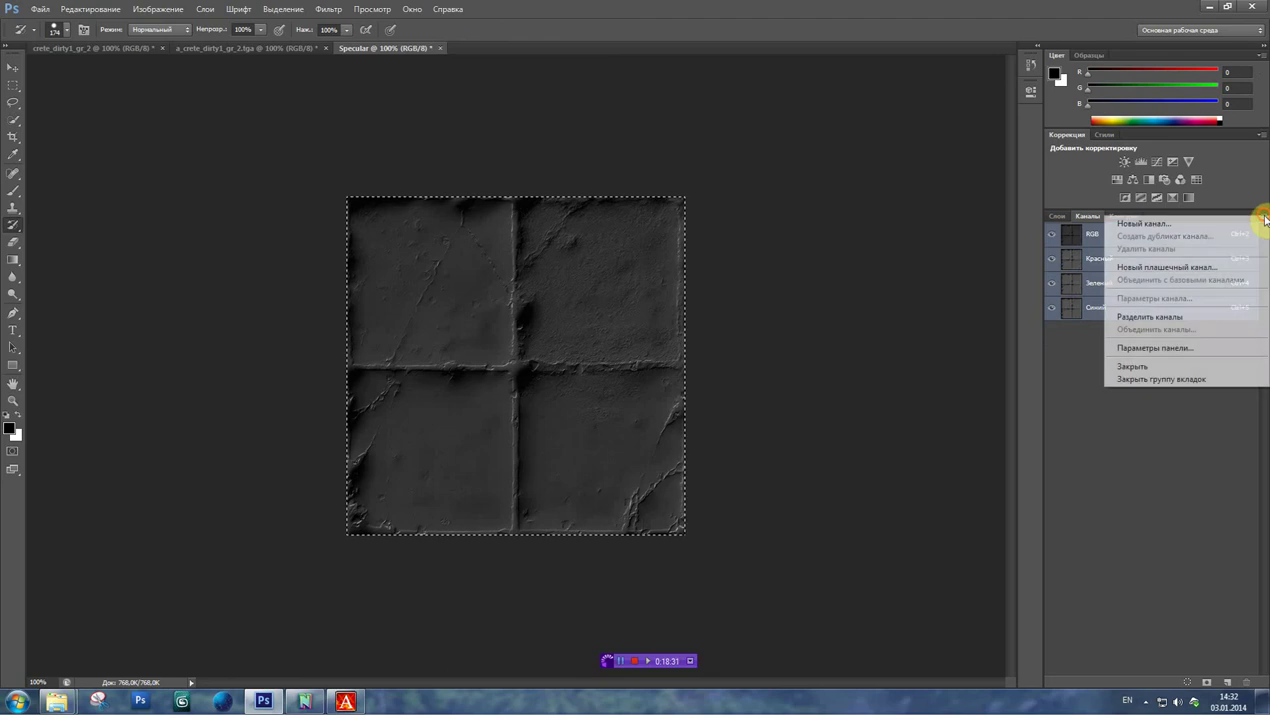
click(1213, 227)
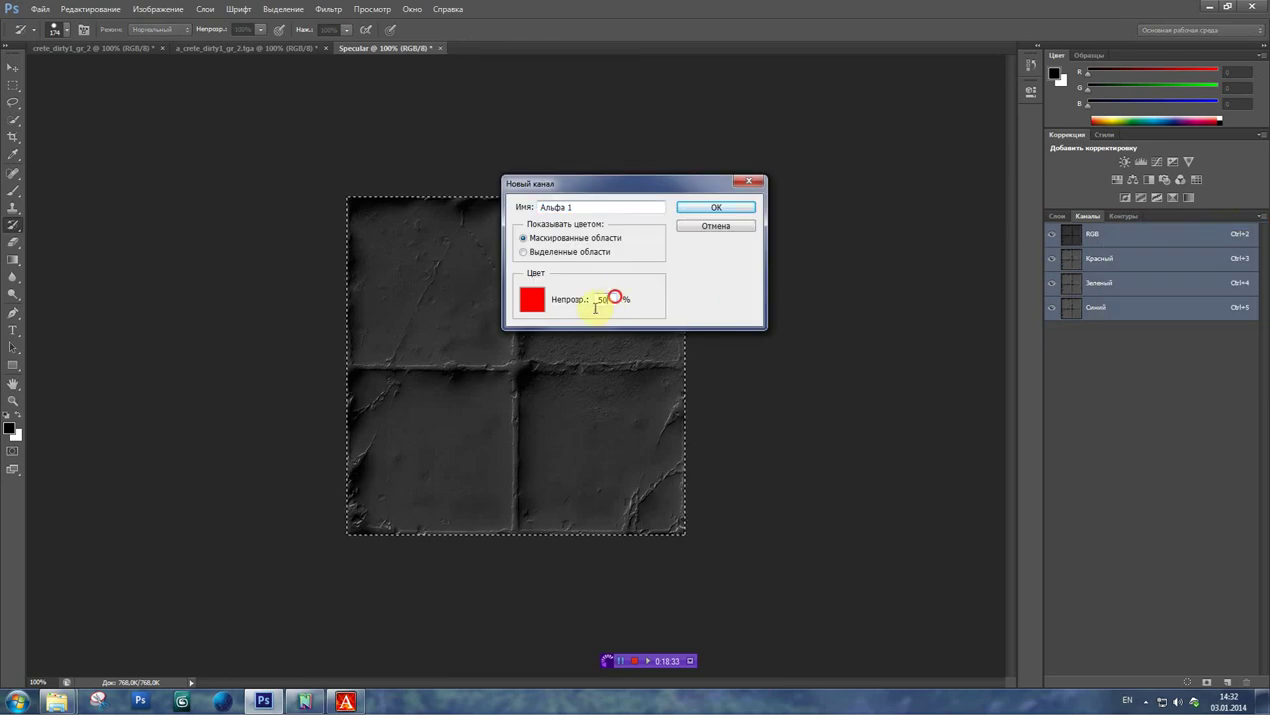
click(723, 206)
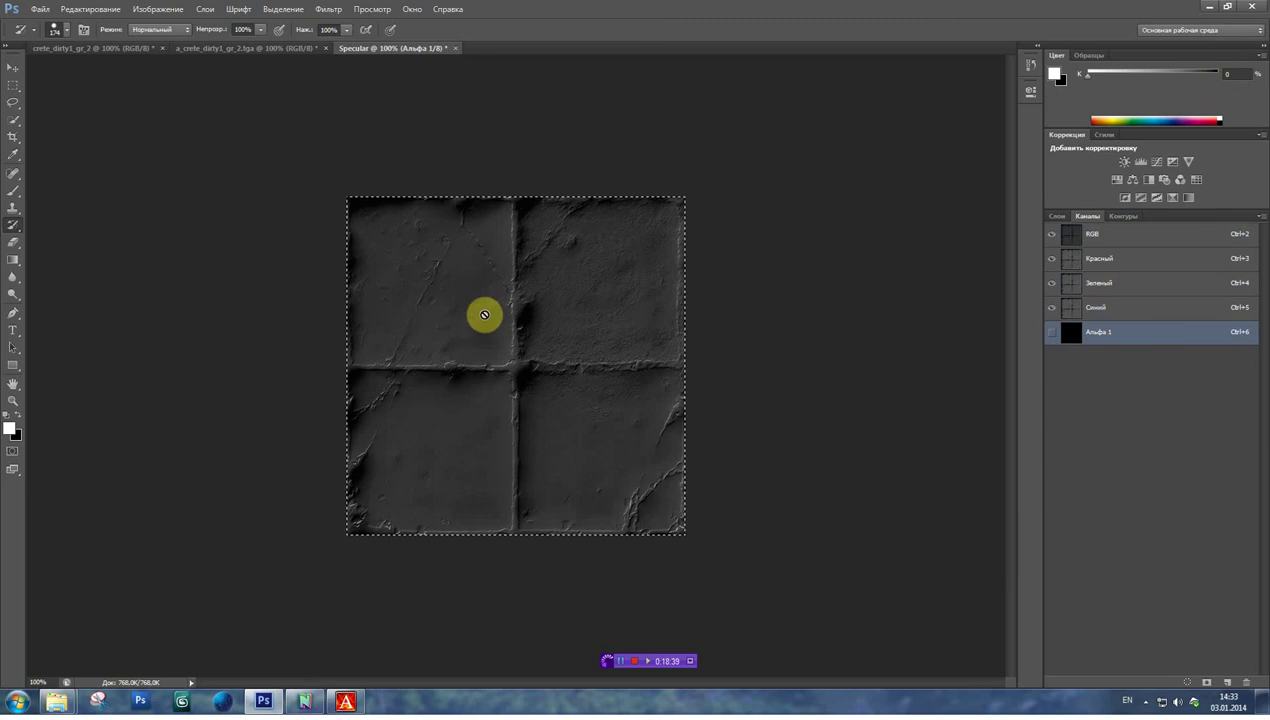
click(1114, 236)
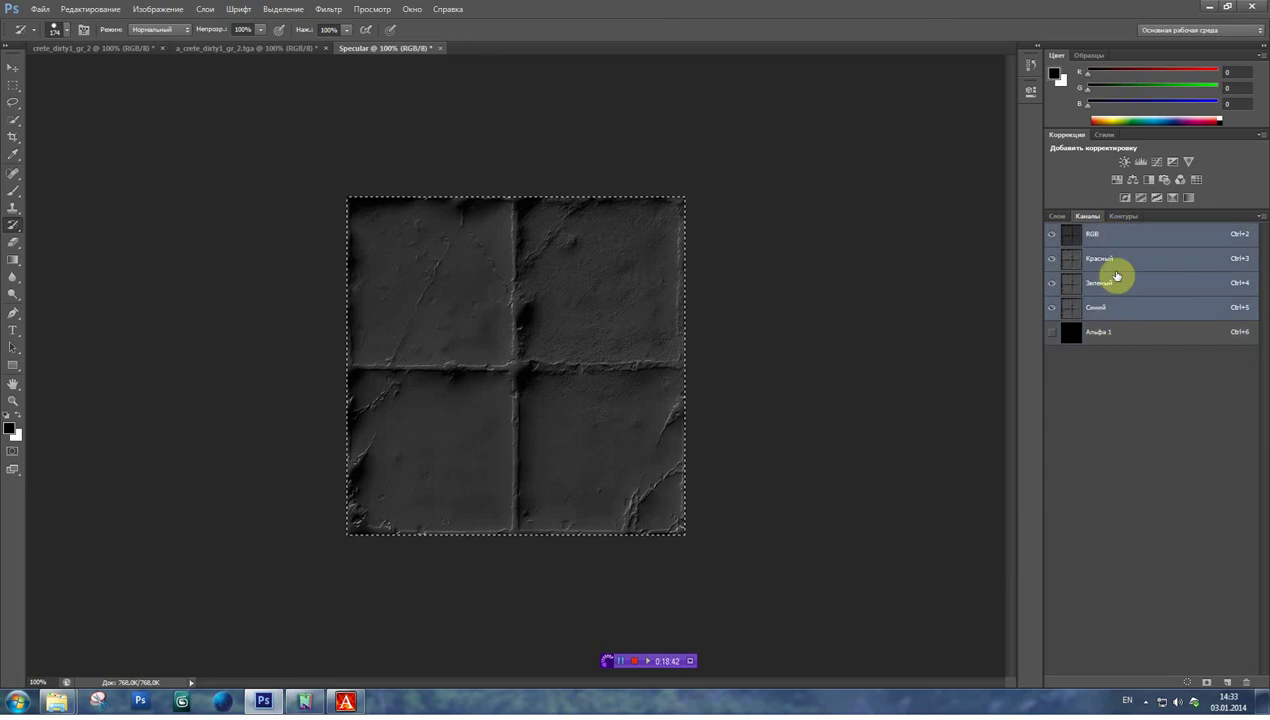
- Try pasting the copied texture into the black Альфа 1 channel, and undo the paste
click(1115, 338)
key(ctrl+v)
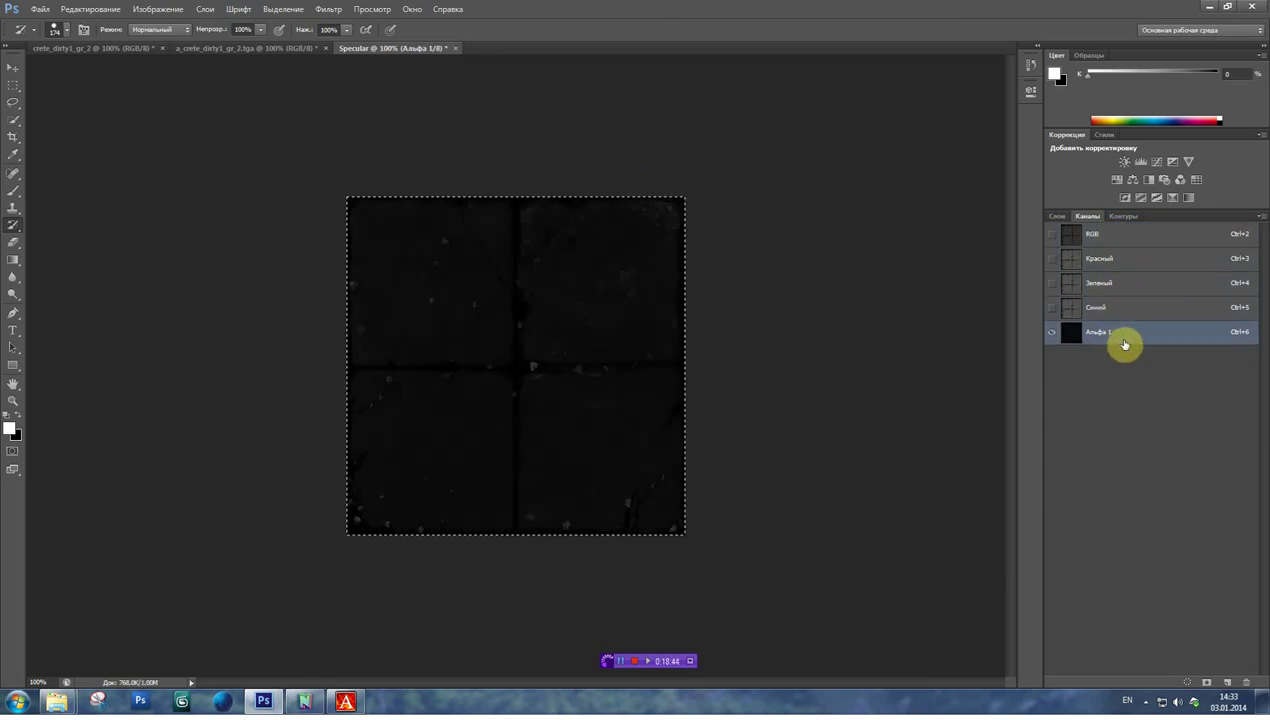
key(ctrl+z)
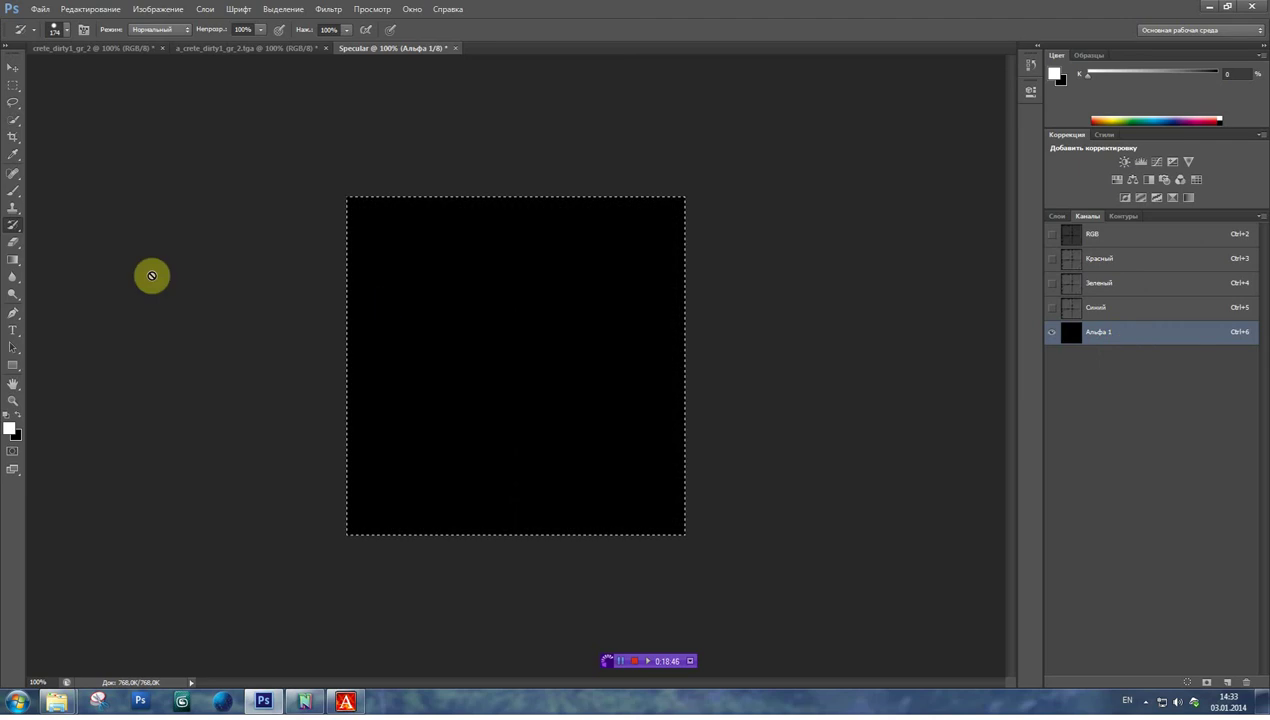
- Erase the whole Альфа 1 channel to white with an enlarged Eraser, paste the copied texture into it, and return to the RGB layer
click(13, 243)
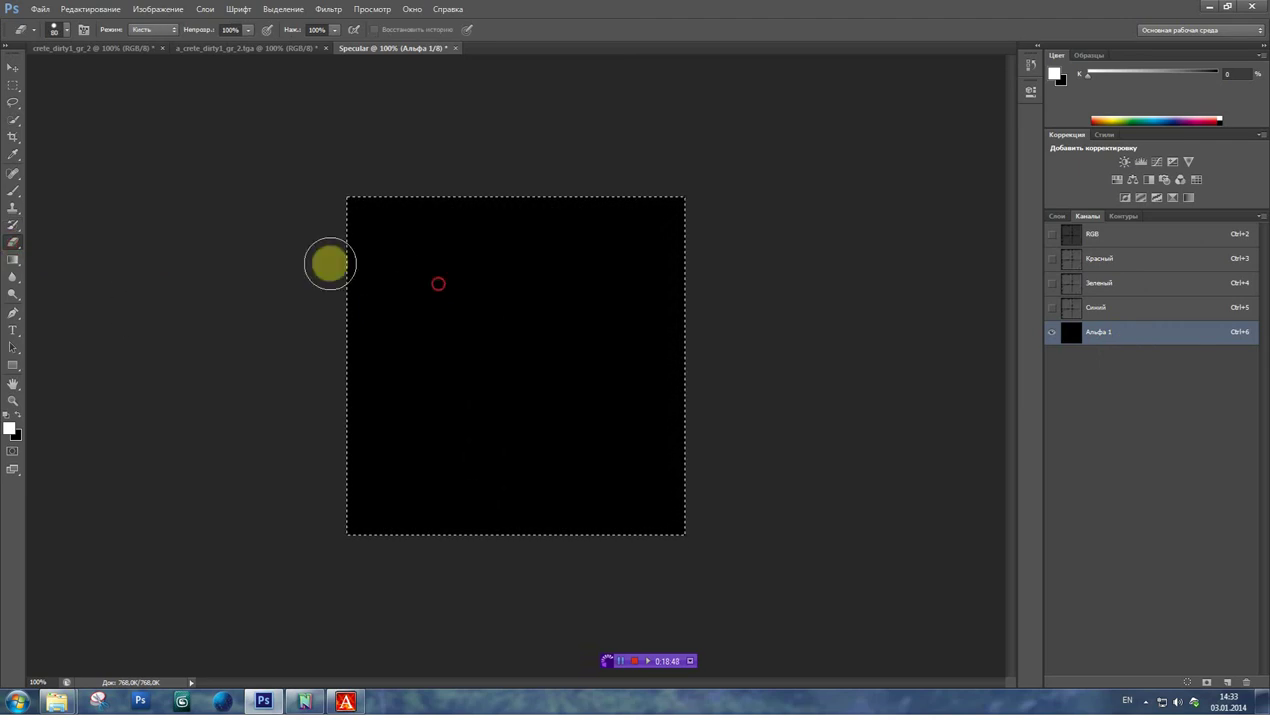
click(17, 414)
mouse_move(265, 379)
mouse_down()
mouse_move(652, 329)
mouse_move(335, 340)
mouse_move(430, 290)
mouse_up()
right_click(481, 306)
drag(565, 336, 628, 336)
click(338, 273)
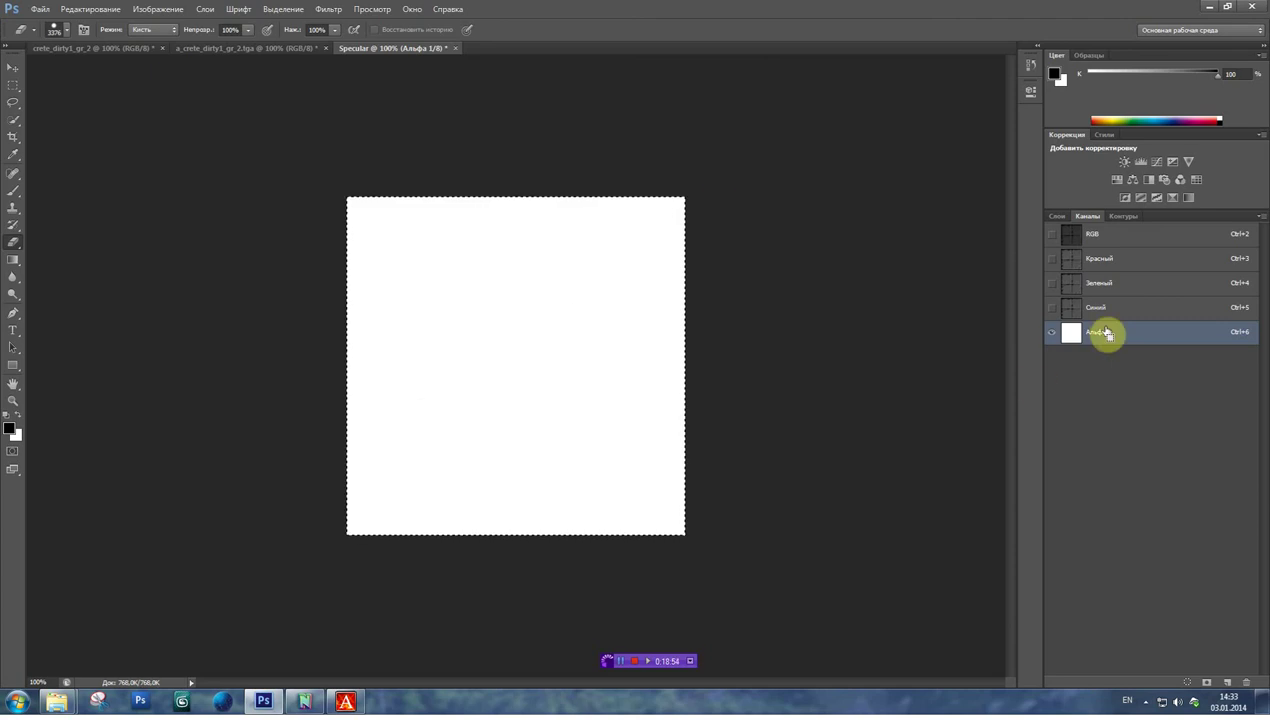
key(ctrl+v)
click(1151, 236)
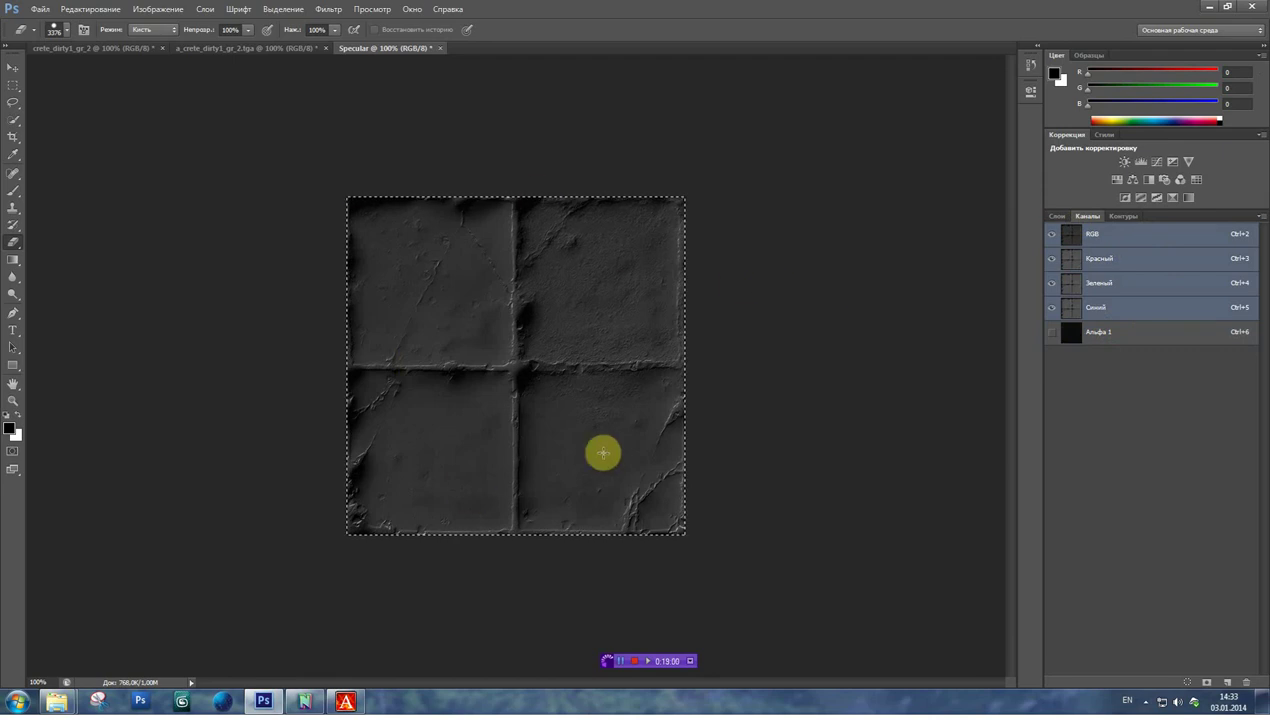
click(1056, 217)
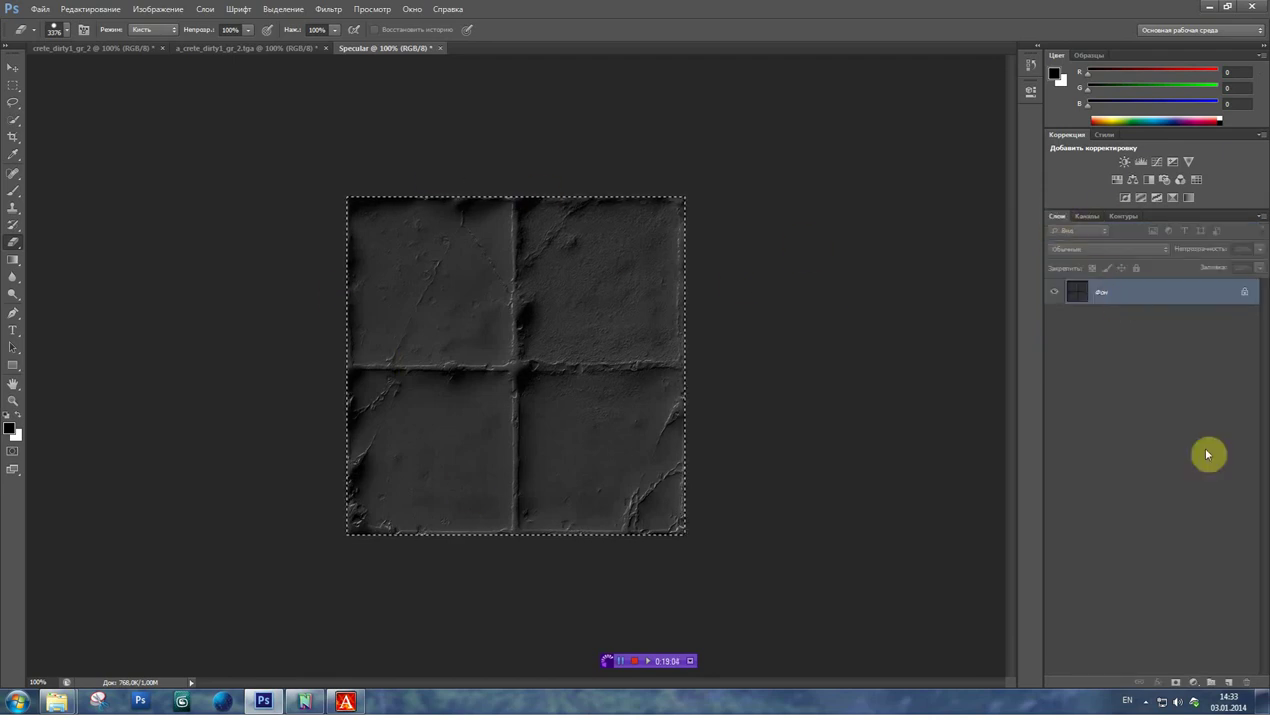
- Select the whole a_crete_dirty1_gr_2.tga image and set its brightness to -53 and contrast to -50
click(232, 49)
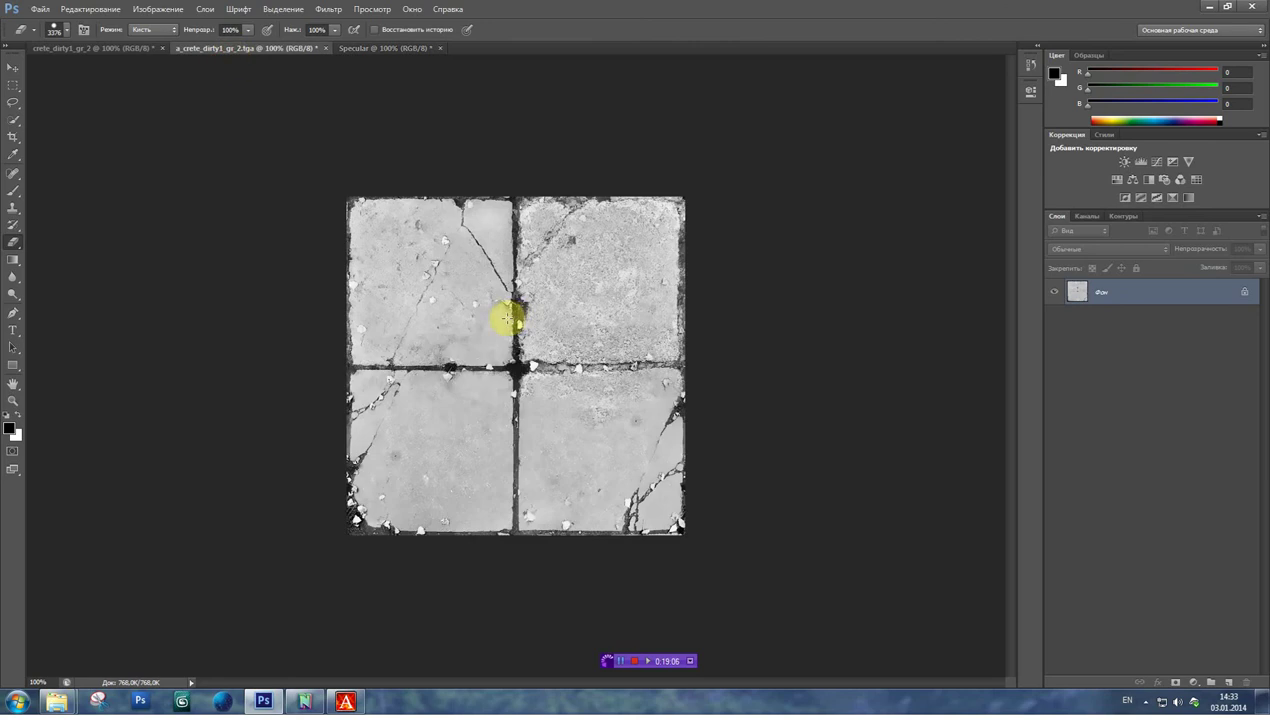
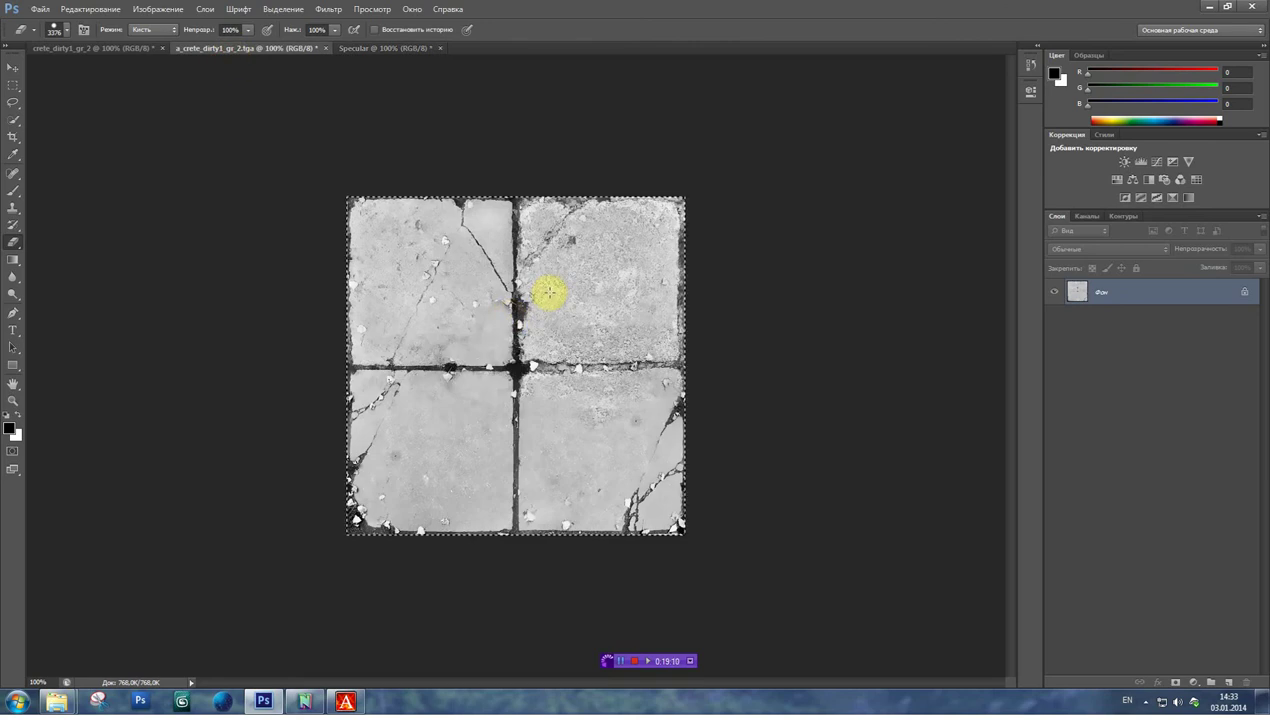
click(172, 14)
mouse_move(176, 43)
click(404, 43)
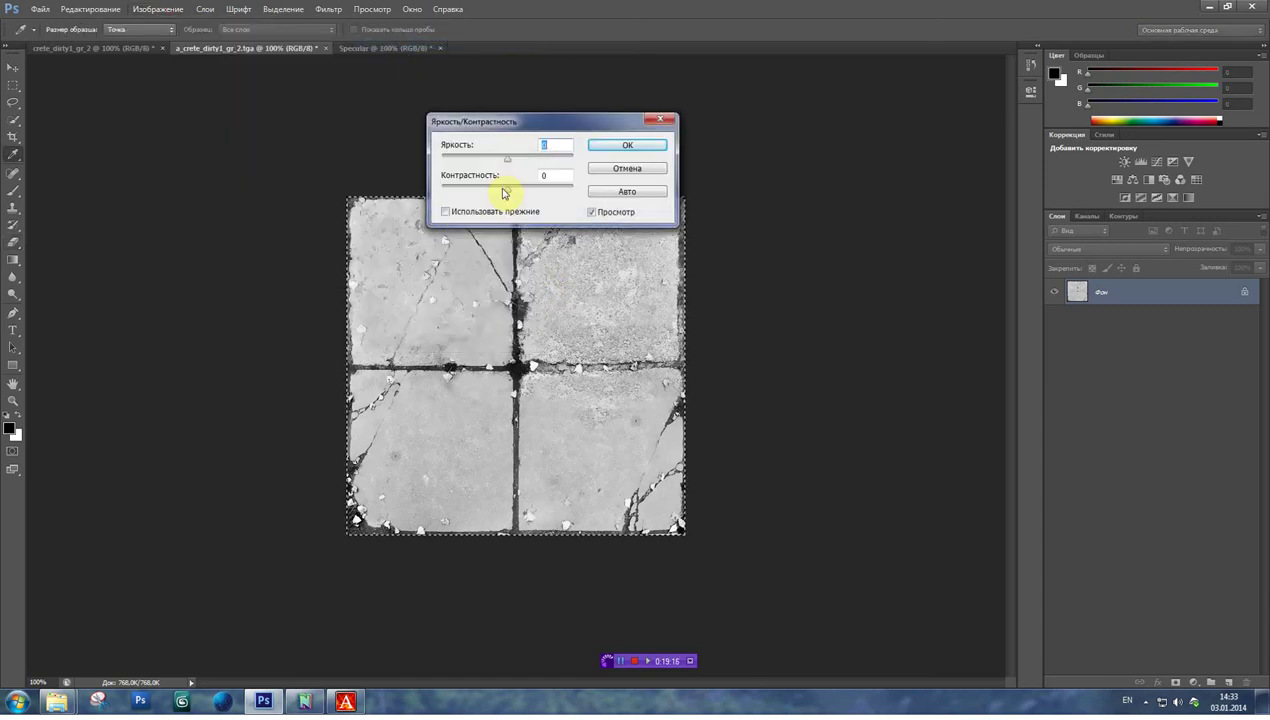
drag(462, 192, 428, 188)
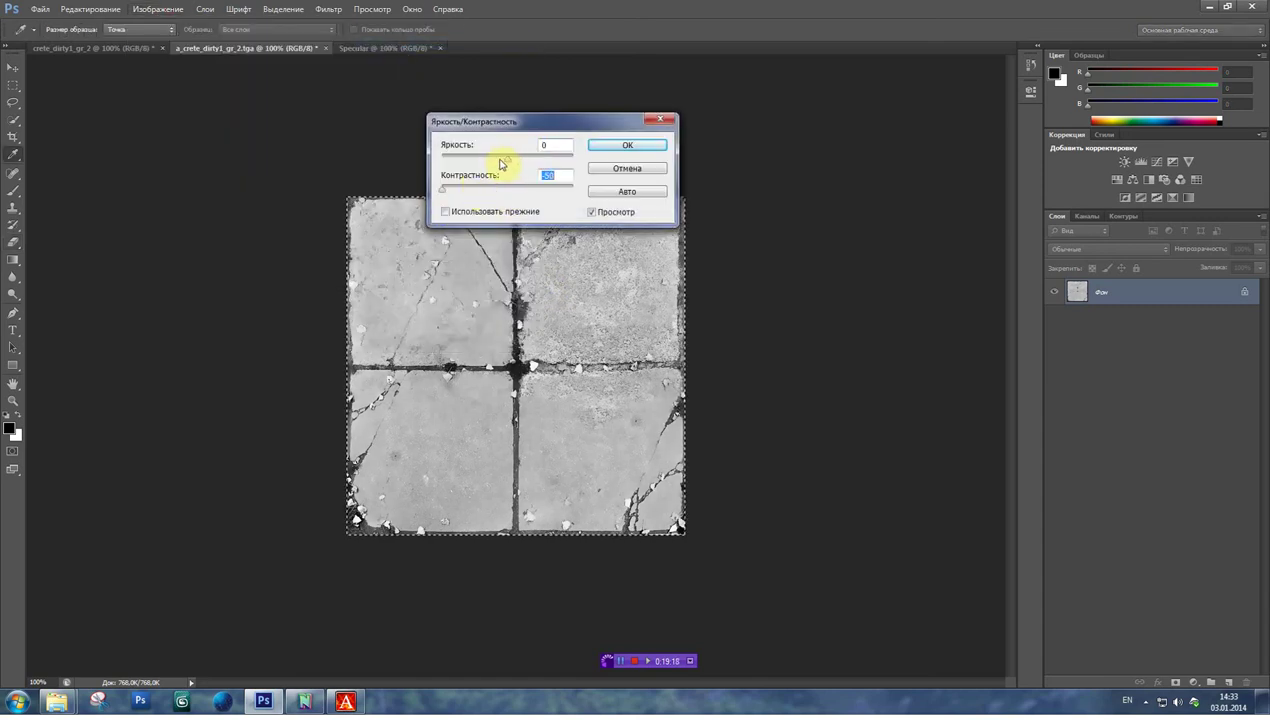
drag(507, 164, 485, 162)
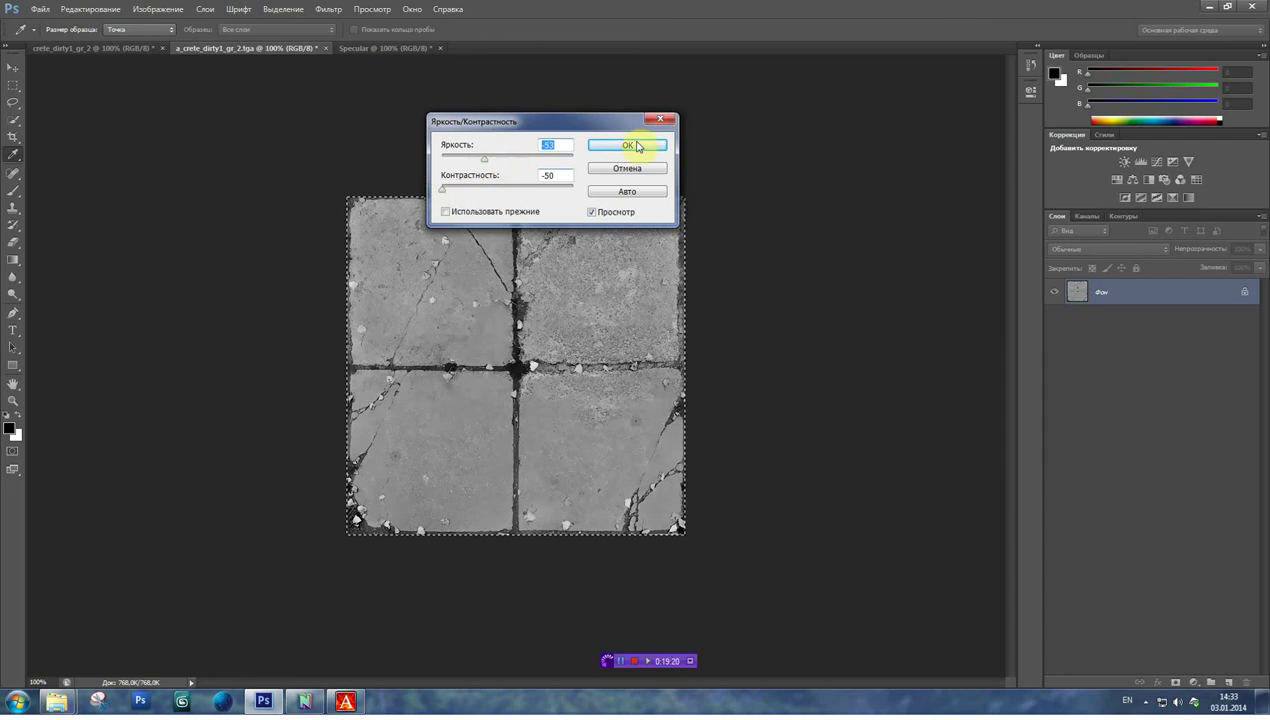
click(630, 145)
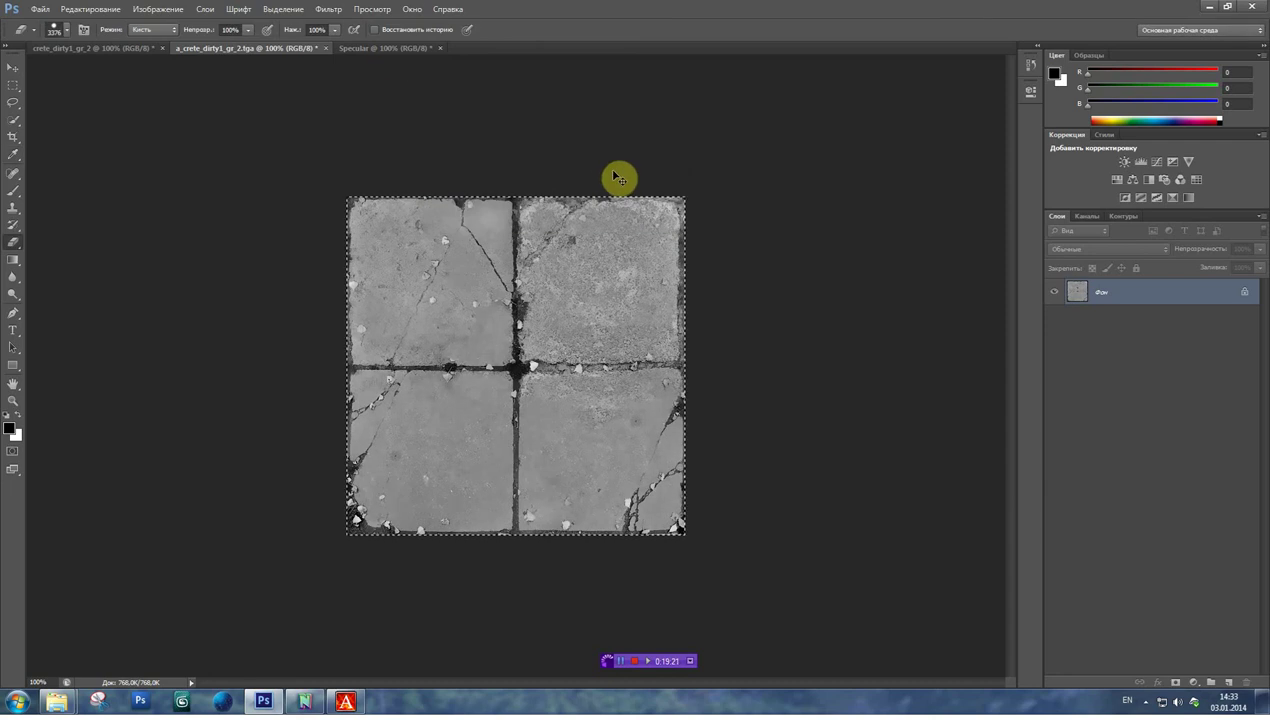
- Copy the darkened texture into the Specular document as a new layer and flatten the image
click(386, 48)
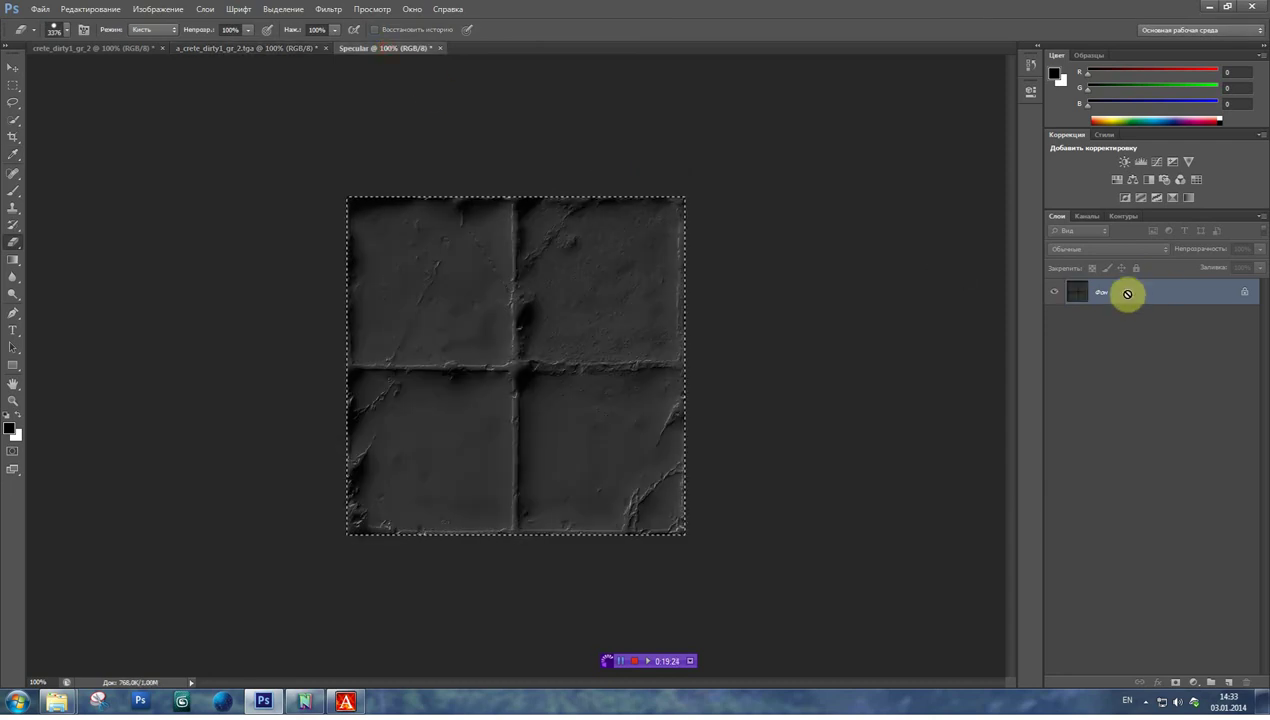
key(ctrl+v)
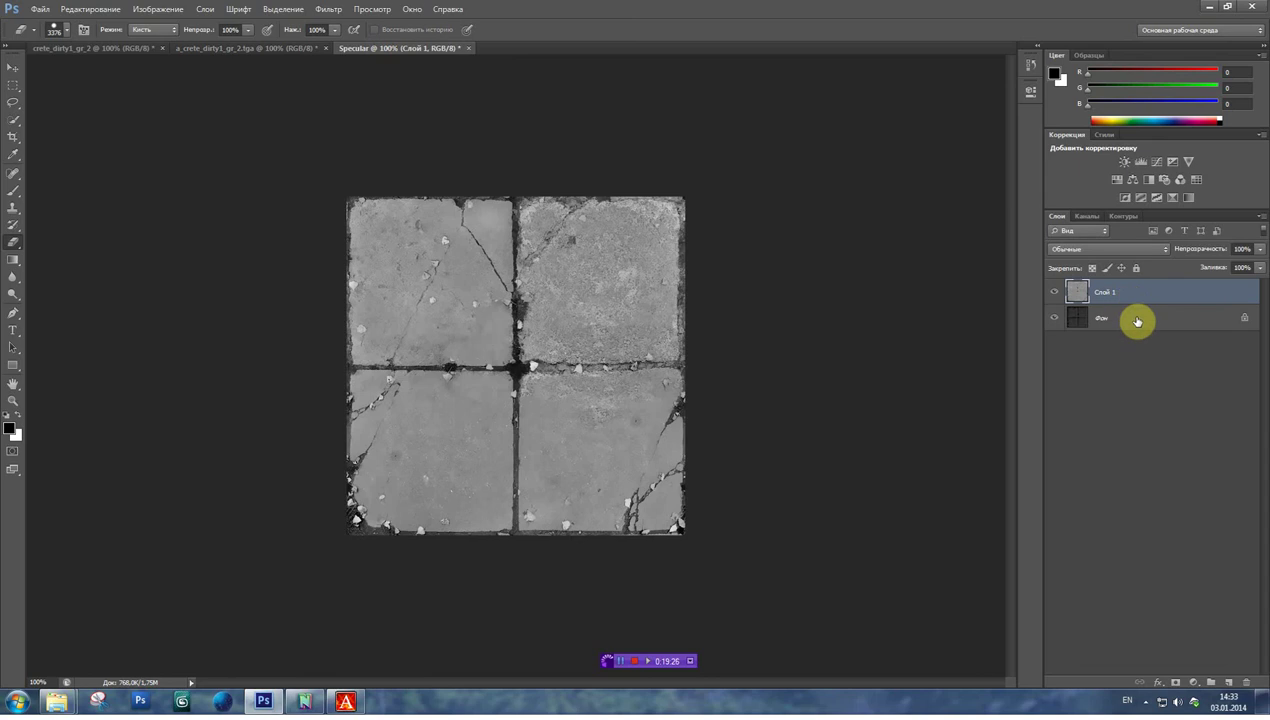
right_click(1119, 289)
click(1229, 467)
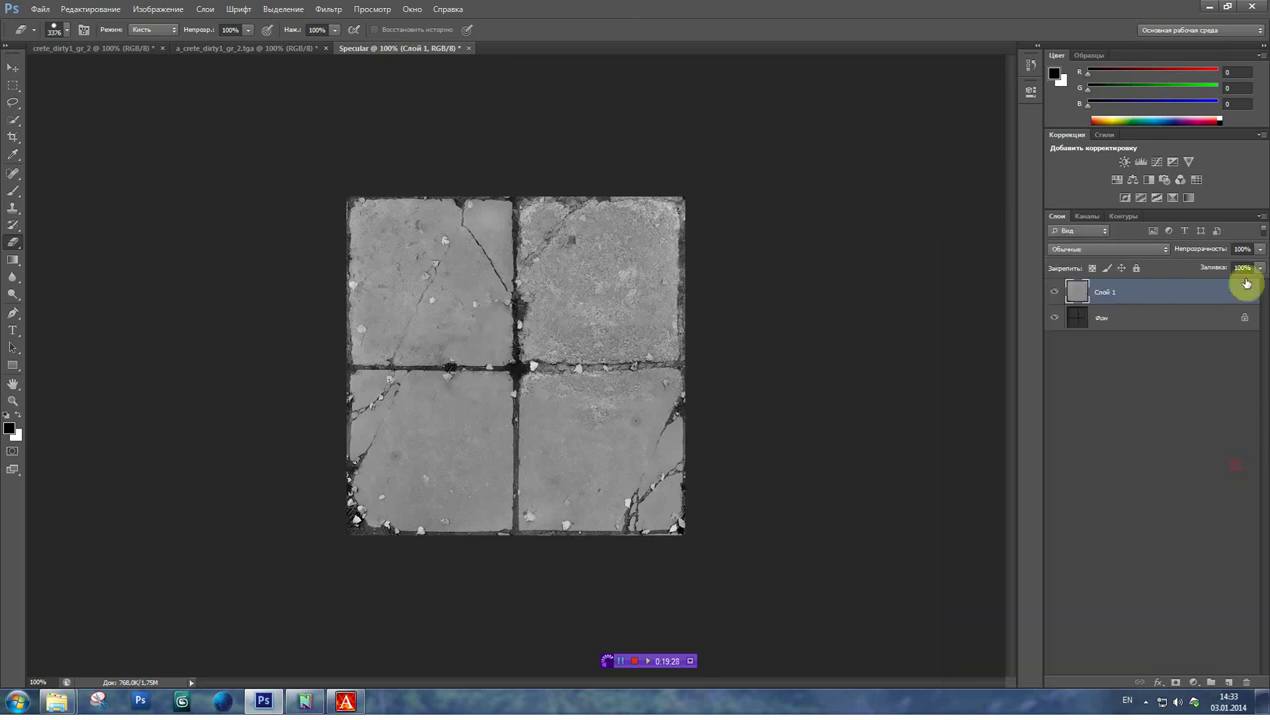
click(1261, 216)
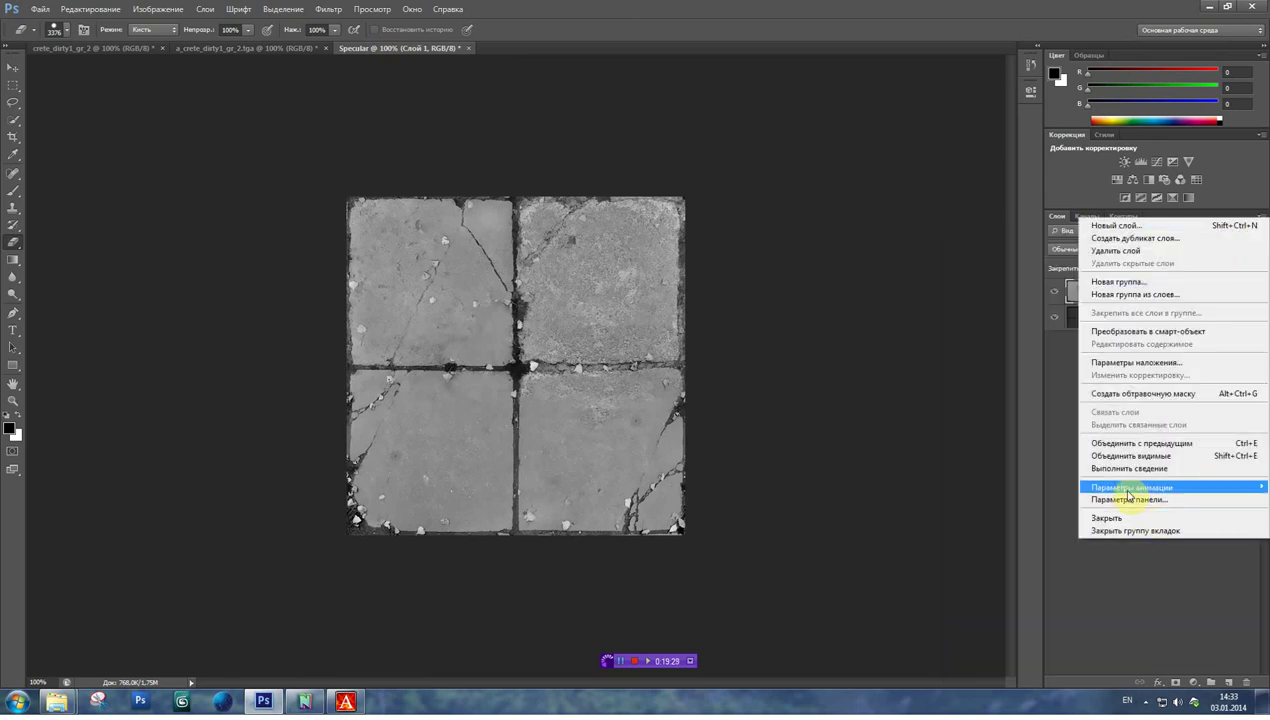
click(1118, 468)
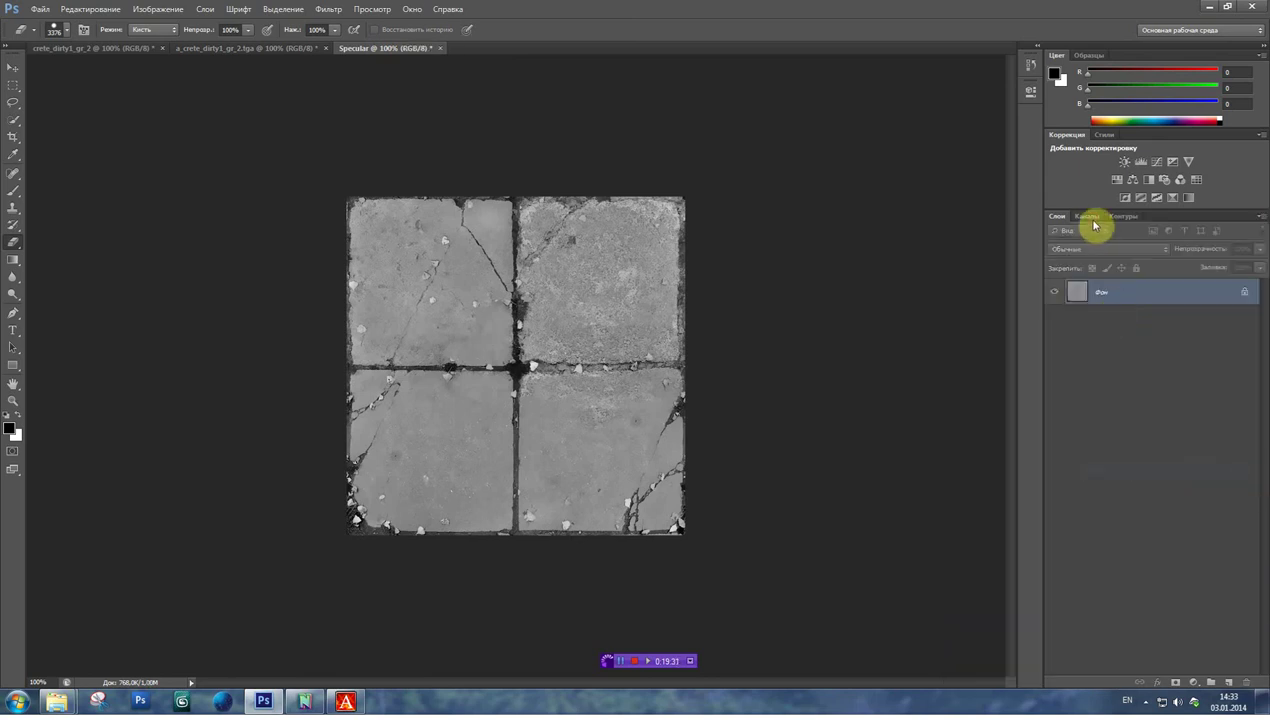
- Compare the Альфа 1 channel with the RGB composite of the flattened Specular document
click(1090, 217)
click(1105, 336)
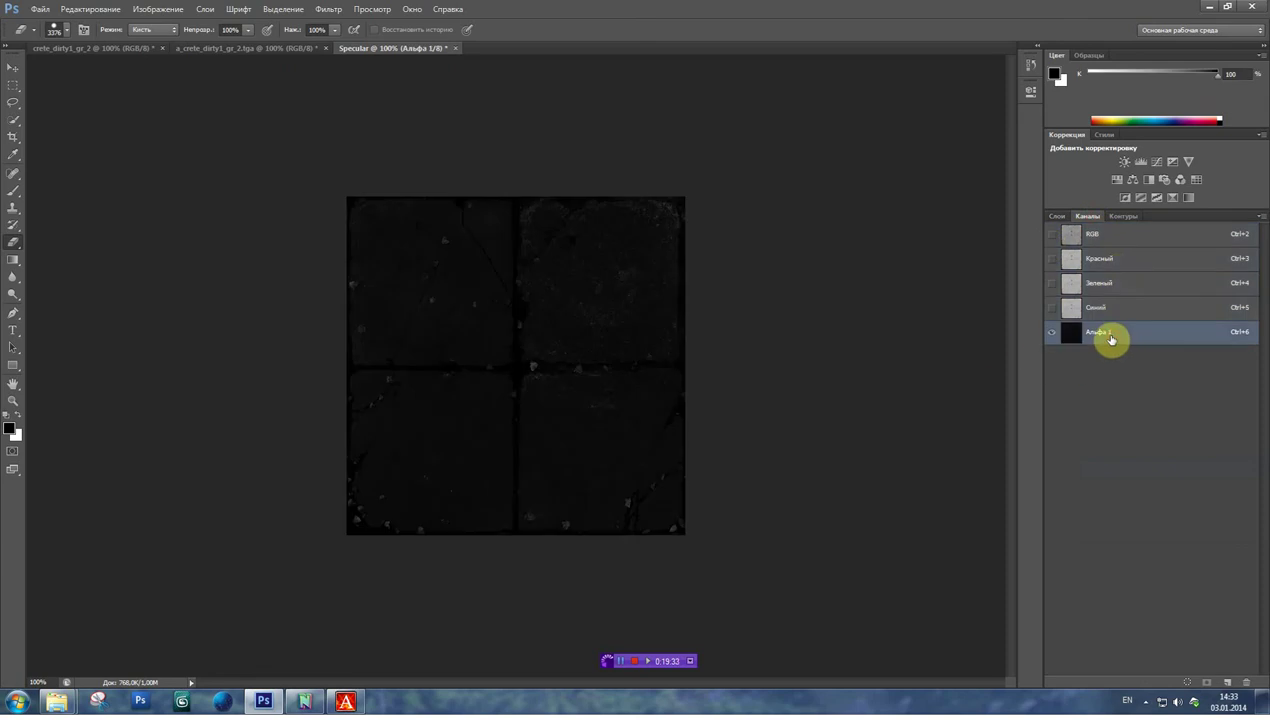
click(1120, 236)
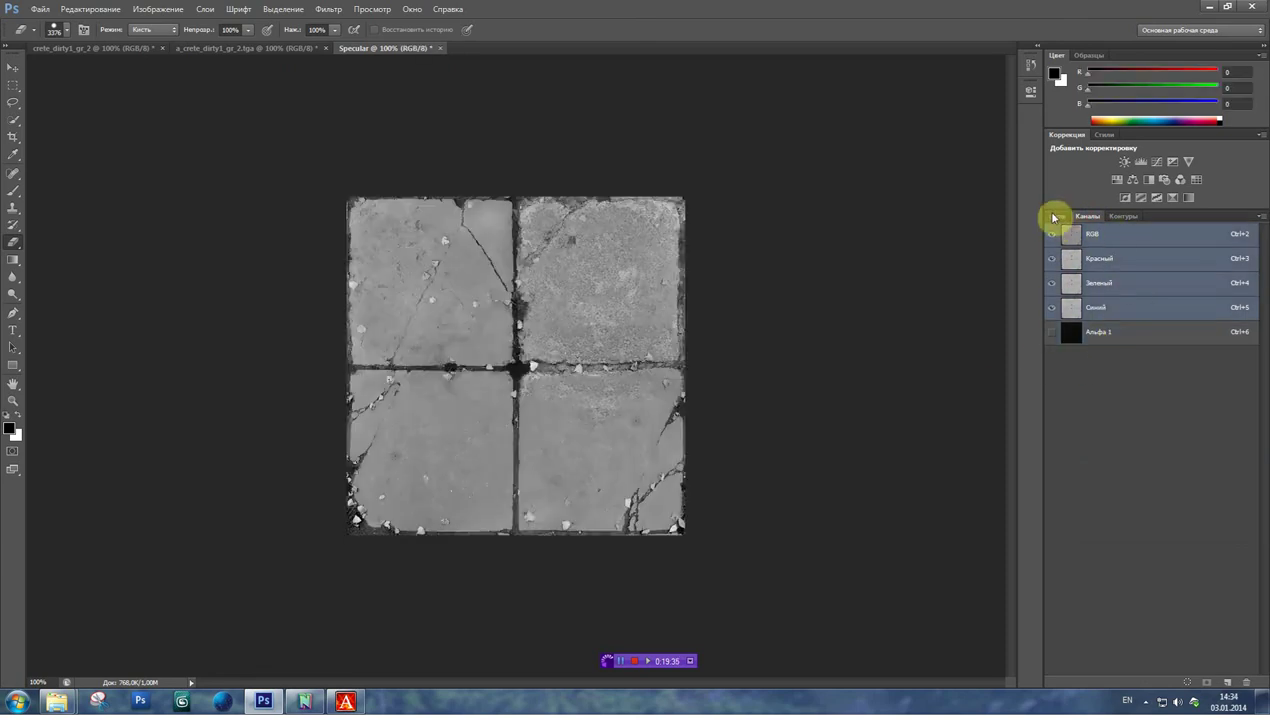
click(1062, 217)
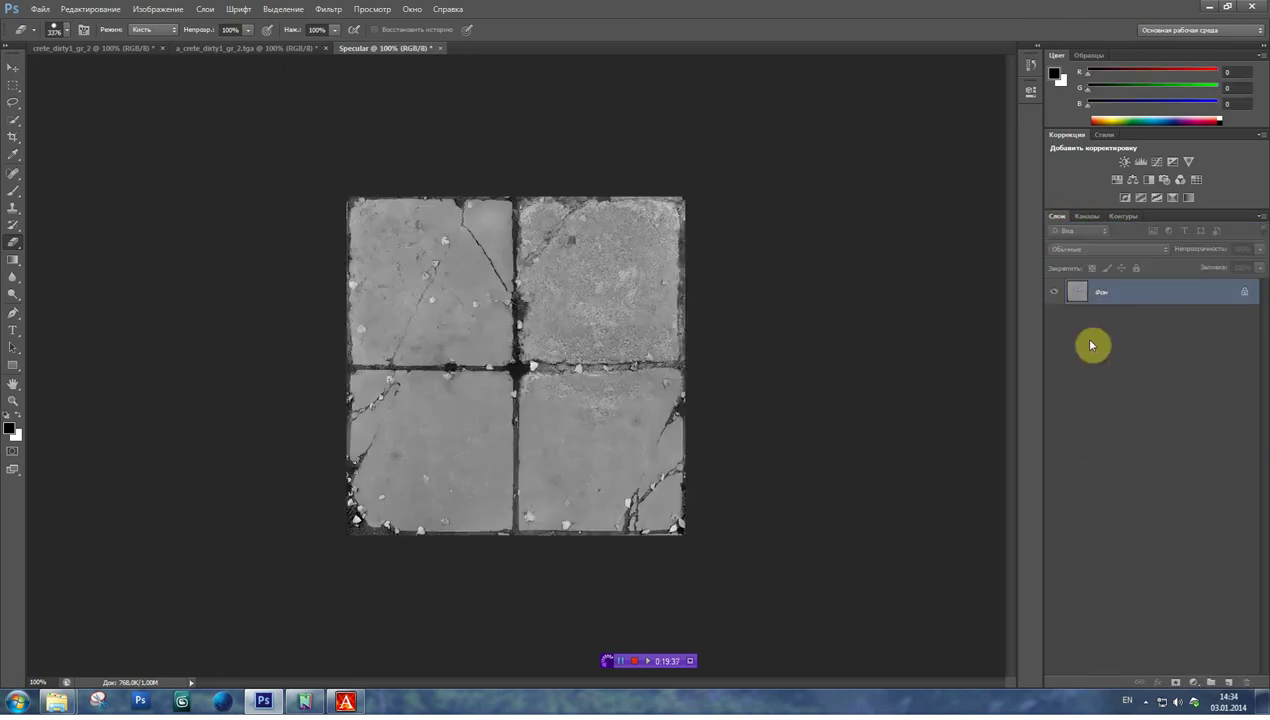
- Save the Specular document to the import folder as the Targa file crete_dirty1_gr_2_bump with alpha channels included
key(ctrl+shift+s)
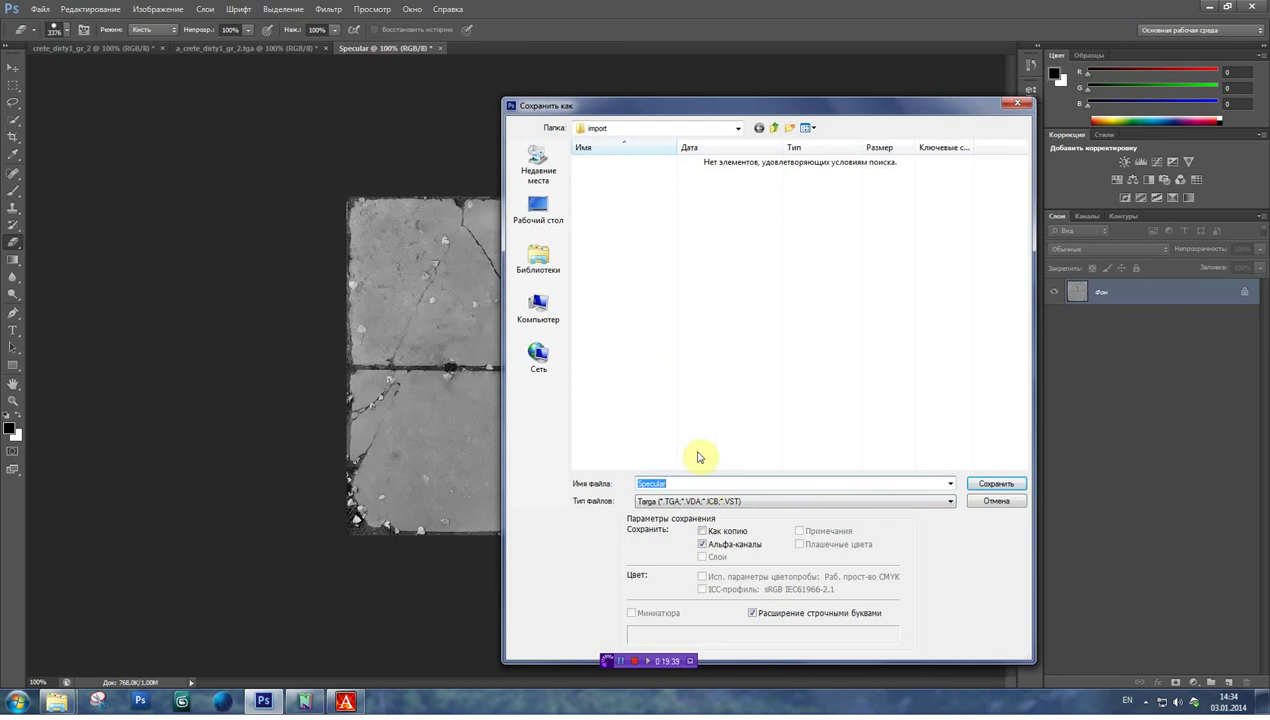
text(c)
click(738, 546)
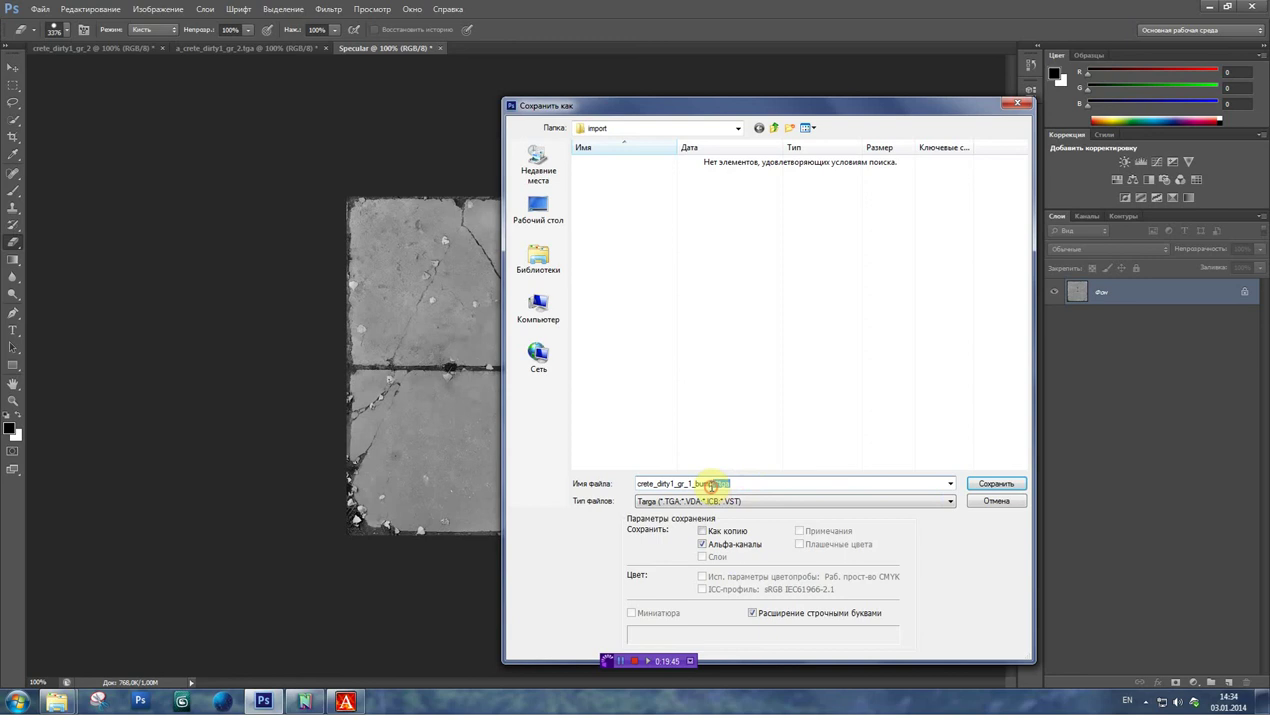
key(BackSpace)
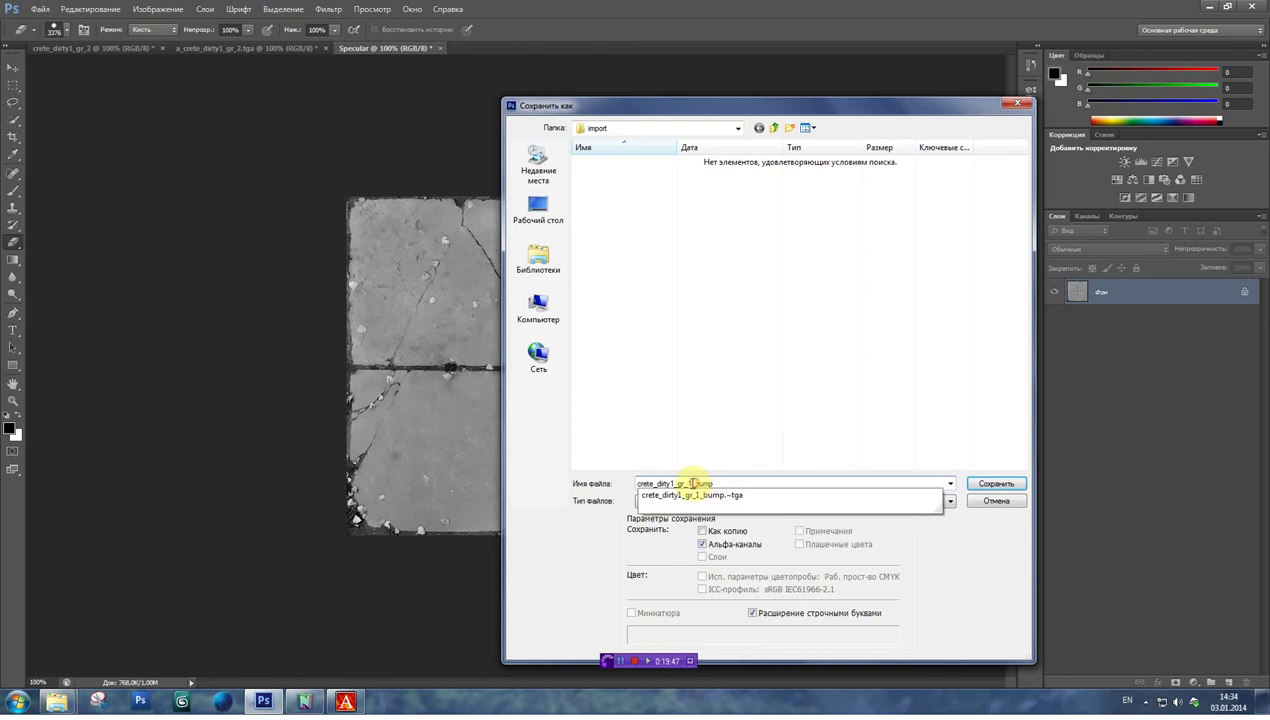
key(BackSpace)
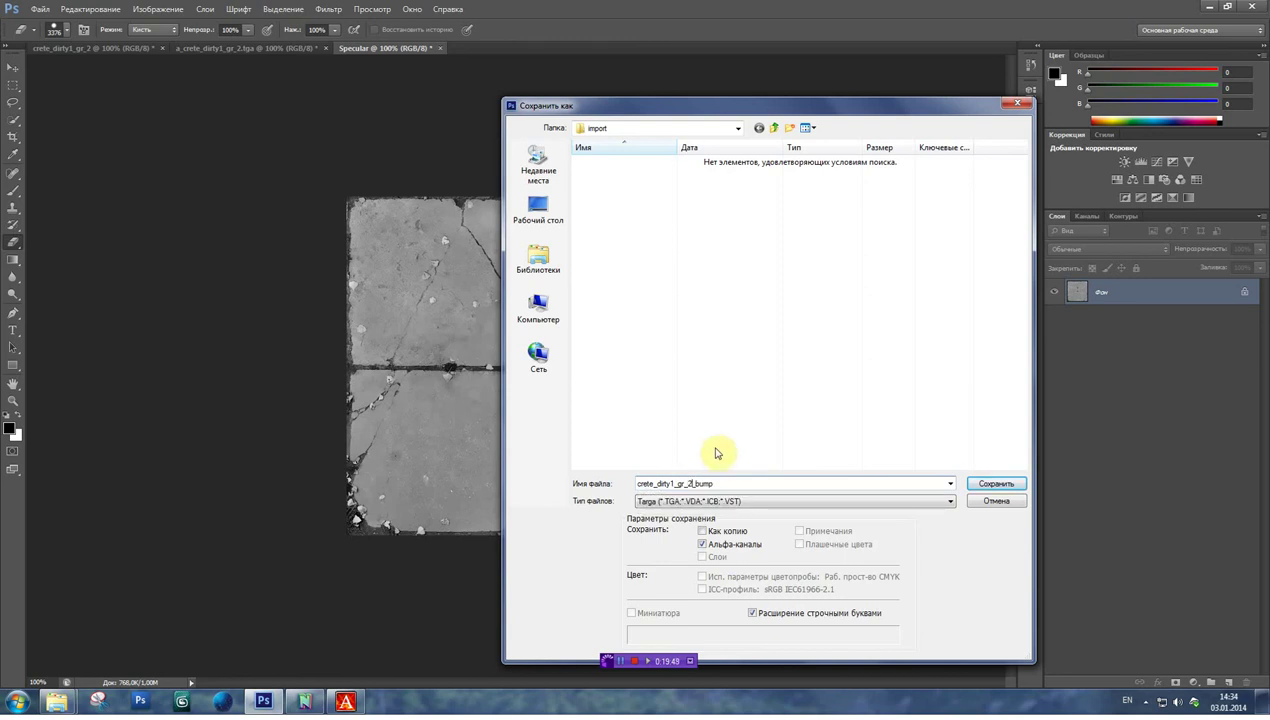
click(990, 486)
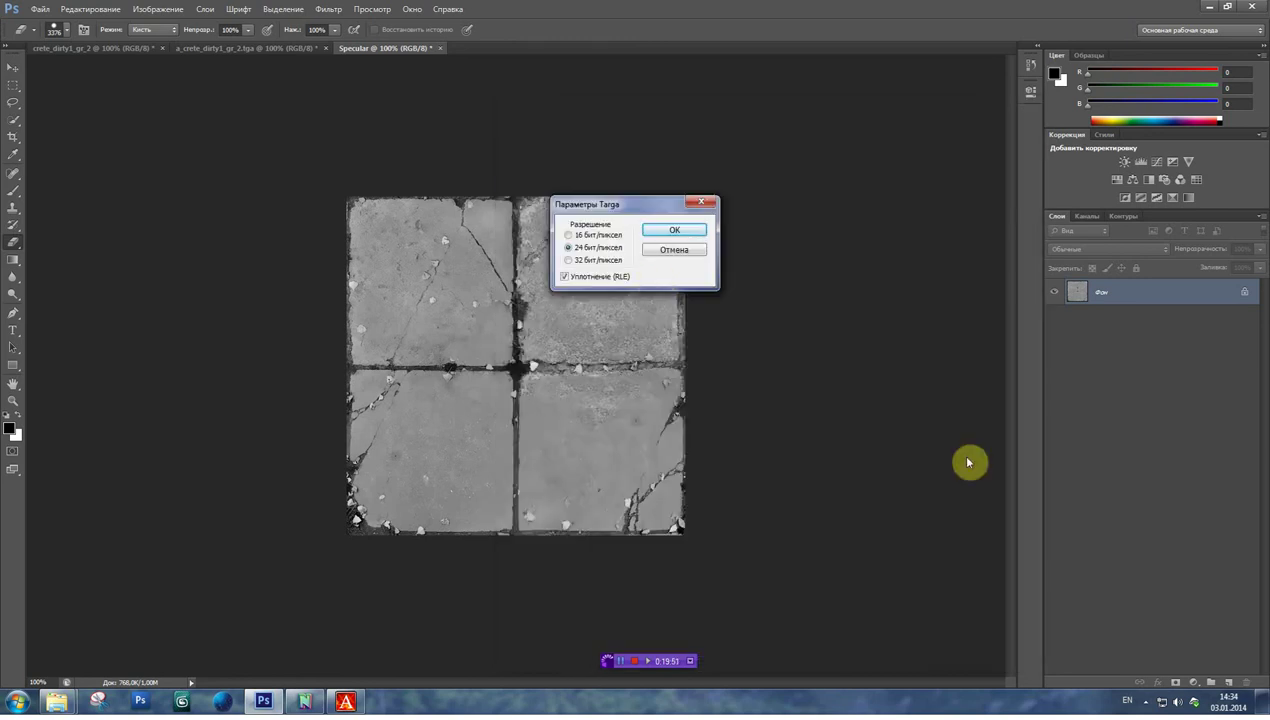
click(691, 237)
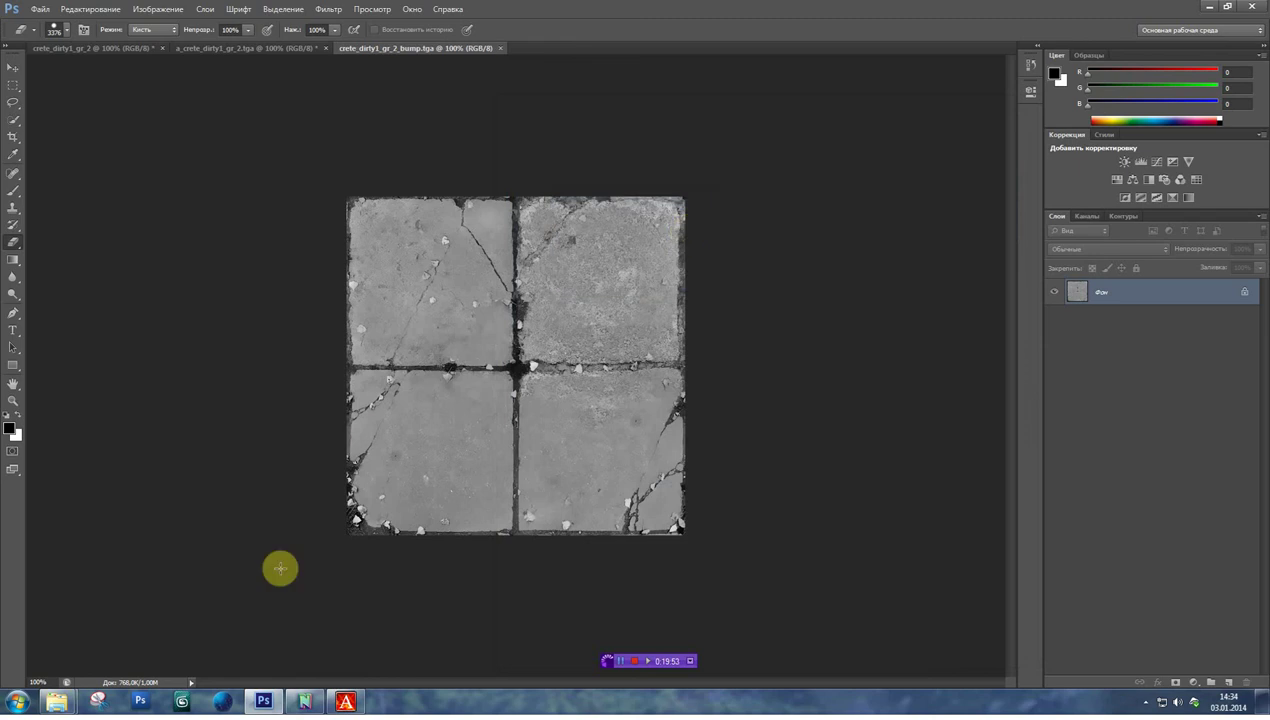
- Switch to Actor Editor and check for new textures to import
click(1212, 12)
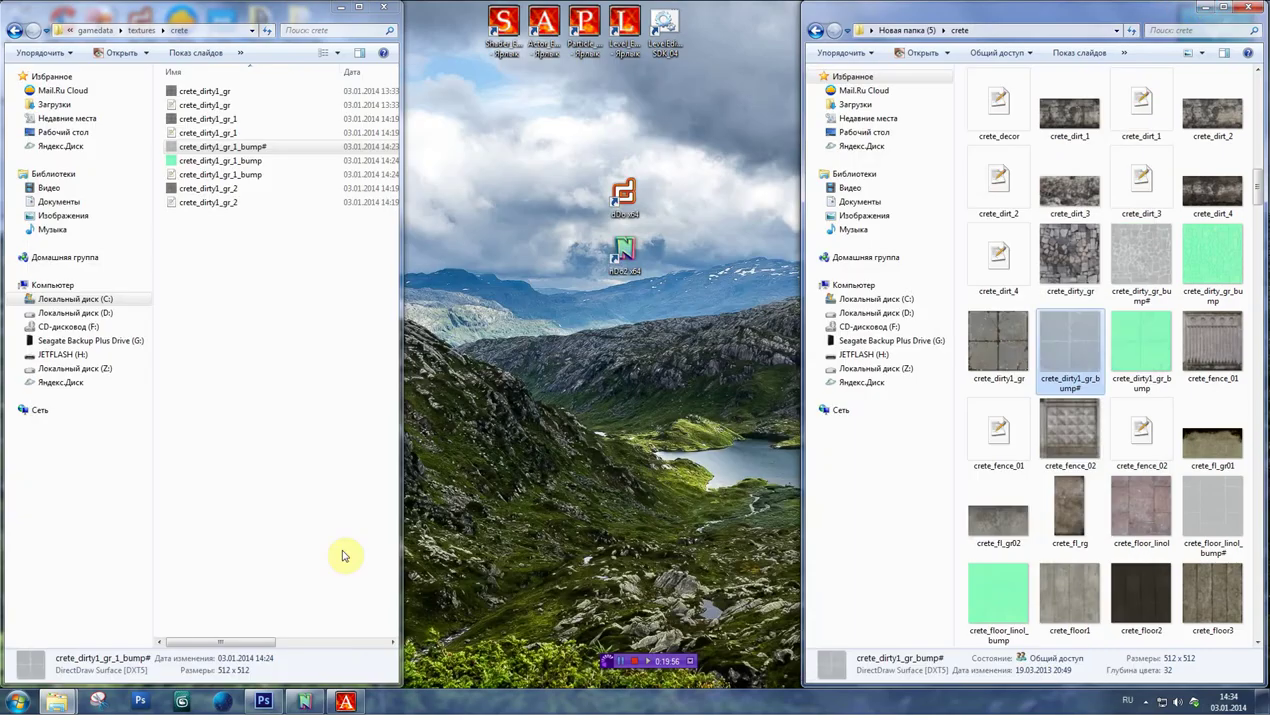
click(345, 701)
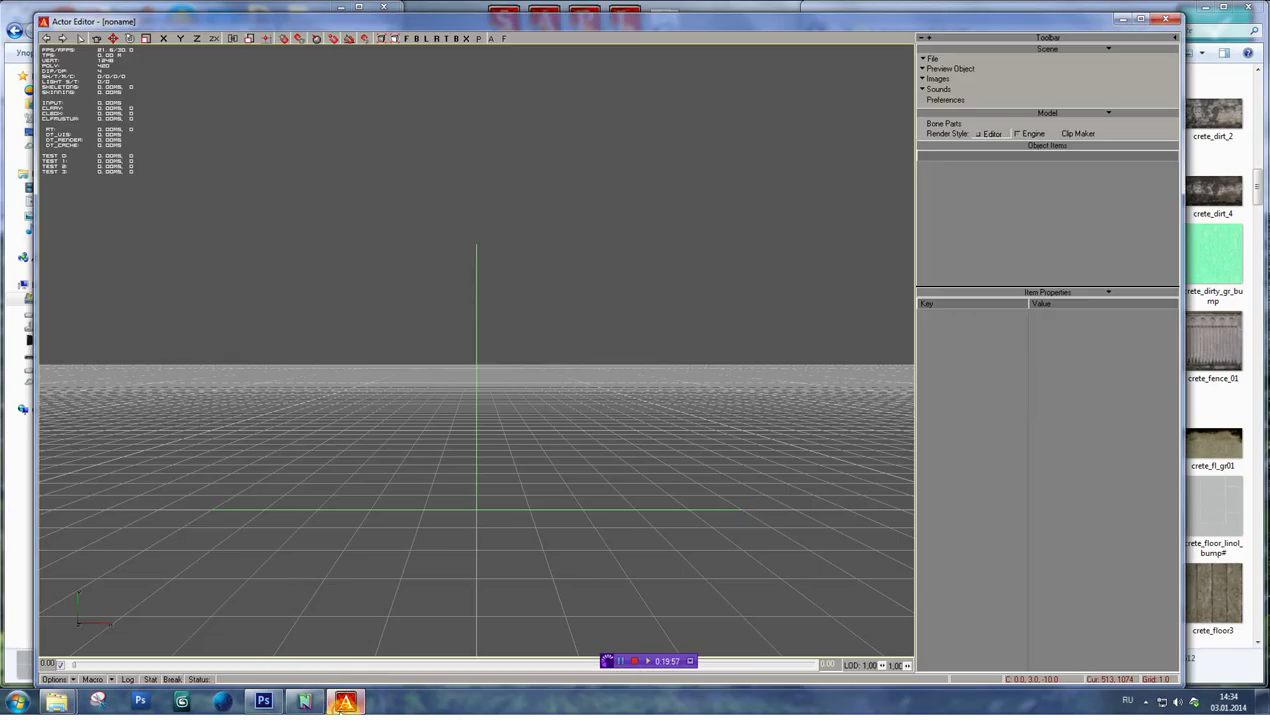
click(930, 79)
click(916, 116)
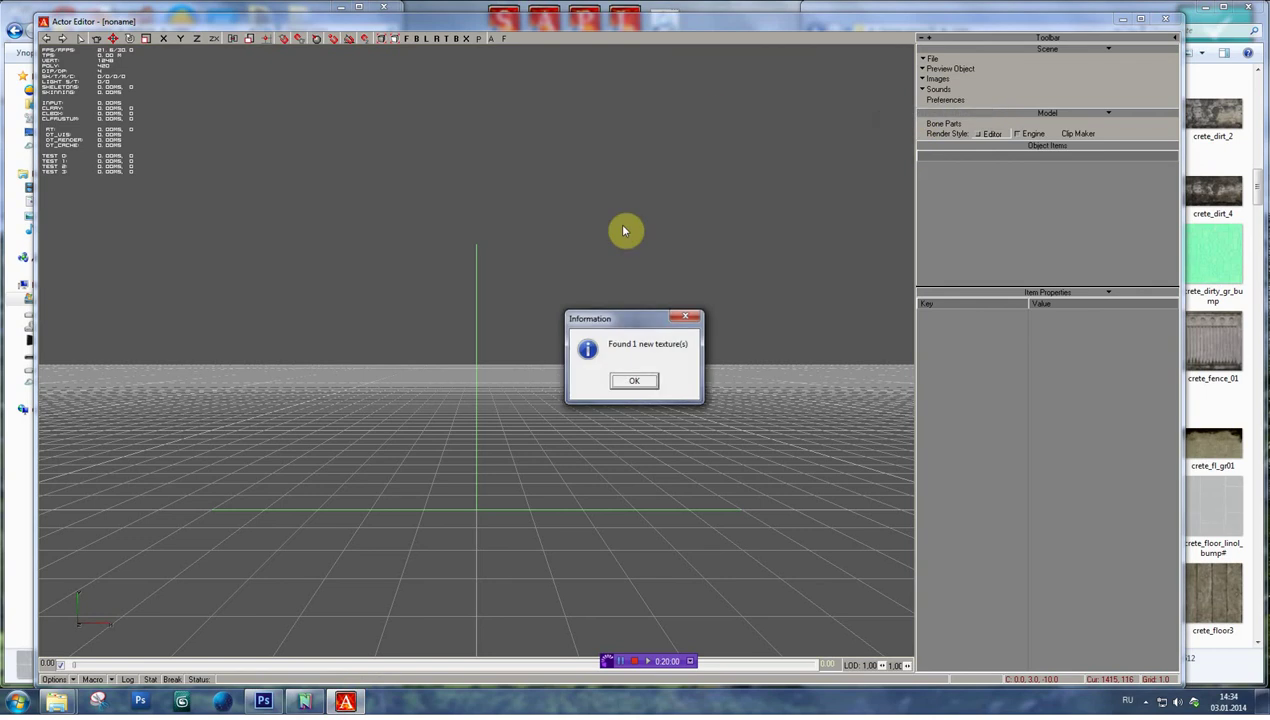
click(632, 384)
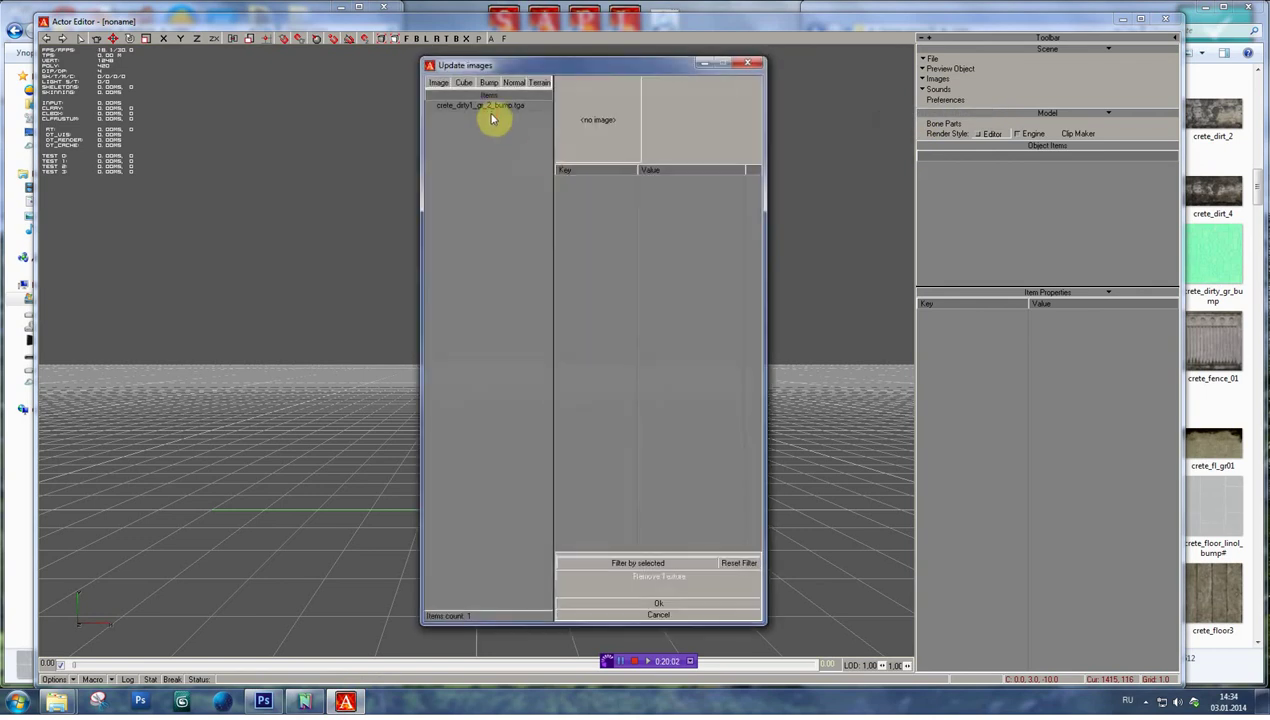
- Set the type of the new crete_dirty1_gr_2_bump.tga texture to Bump Map and dismiss the error dialog
click(488, 106)
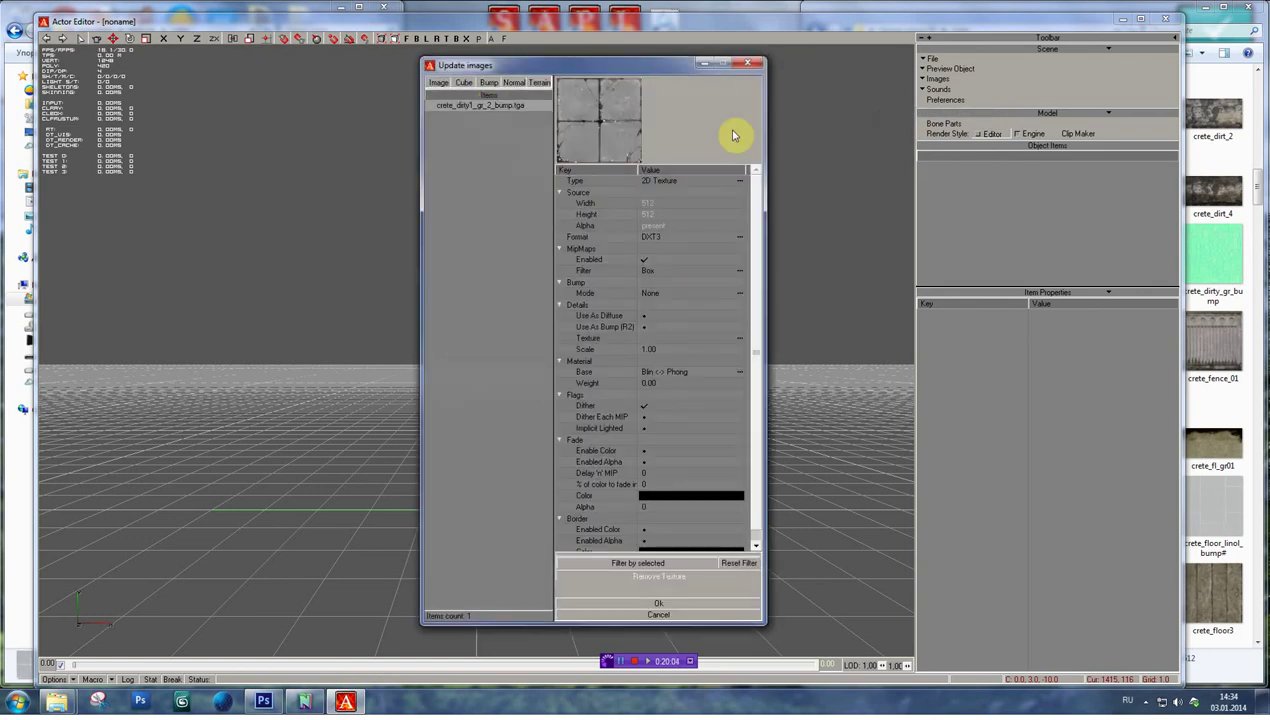
click(673, 182)
click(672, 210)
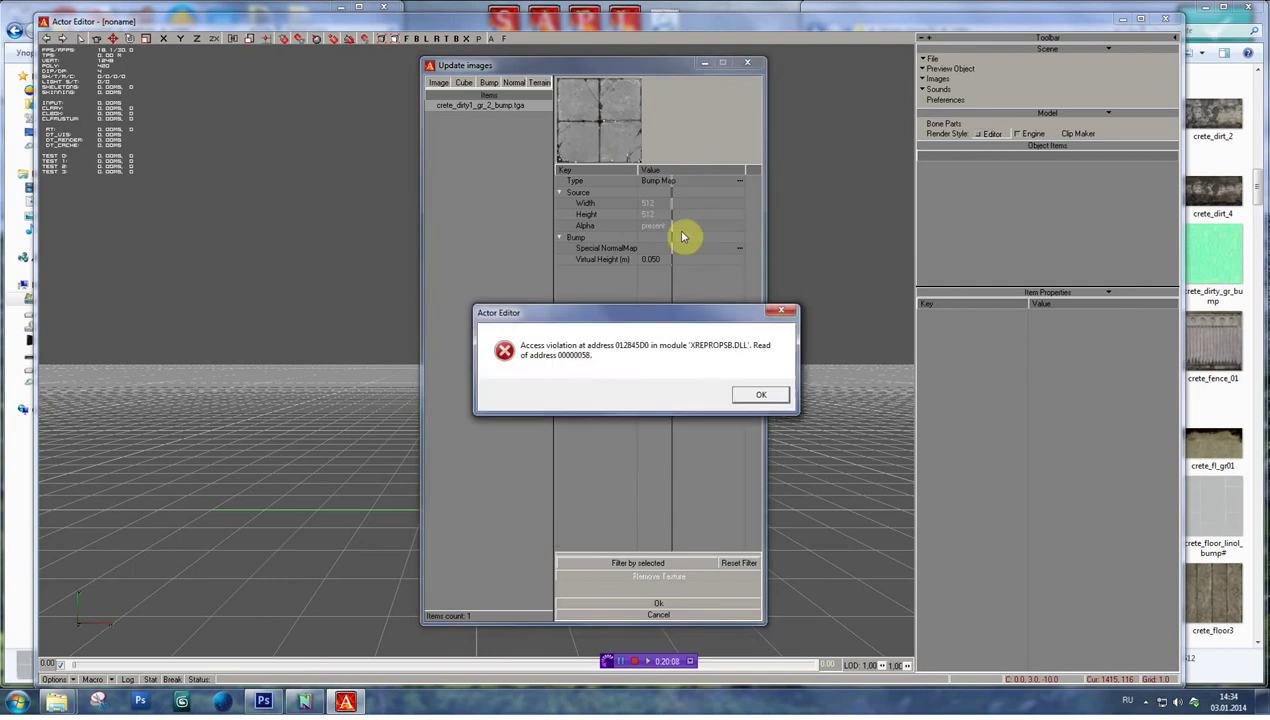
click(768, 397)
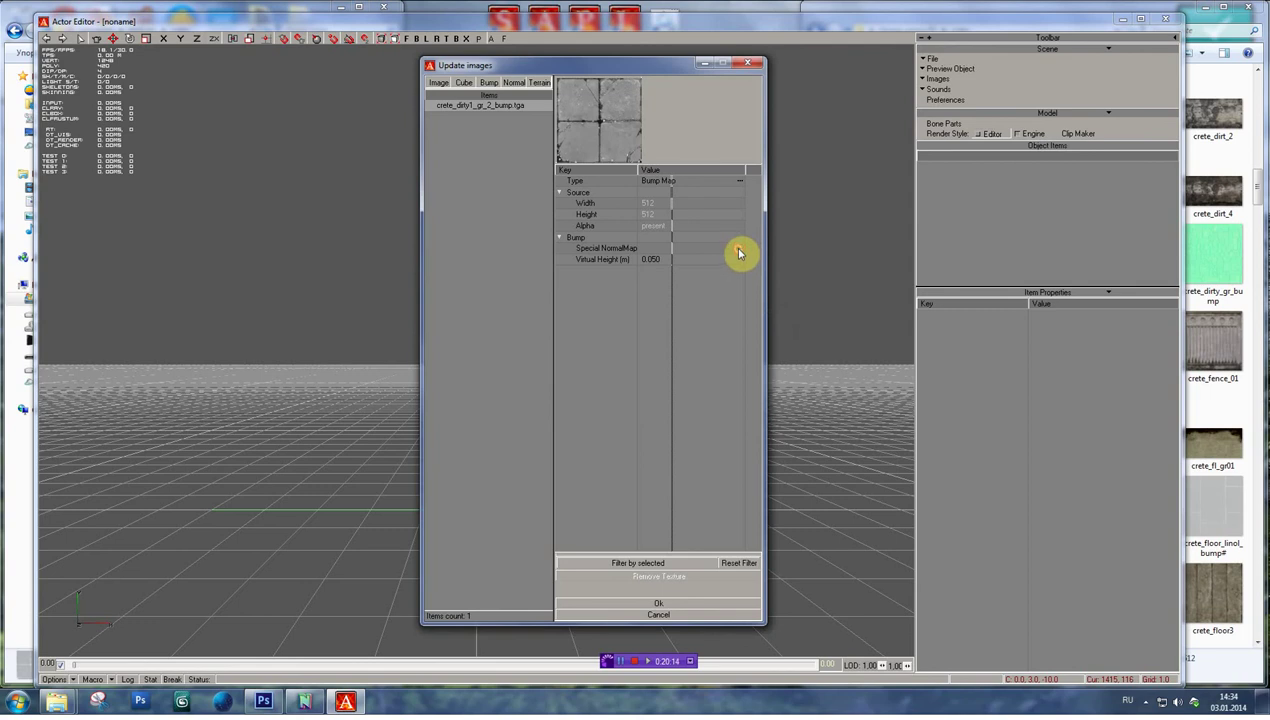
- Assign a_crete_dirty1_gr_2 as the bump texture's Special NormalMap, confirm the import and check the output texture folder
click(739, 250)
click(864, 330)
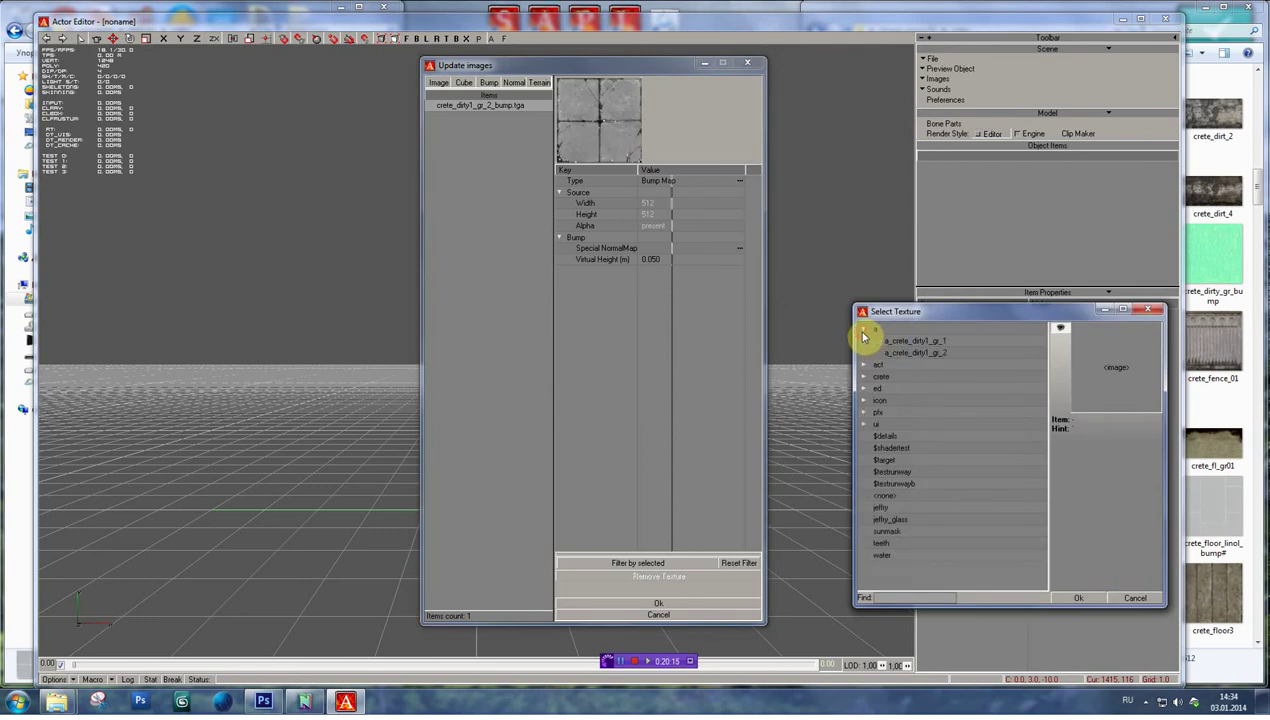
click(944, 353)
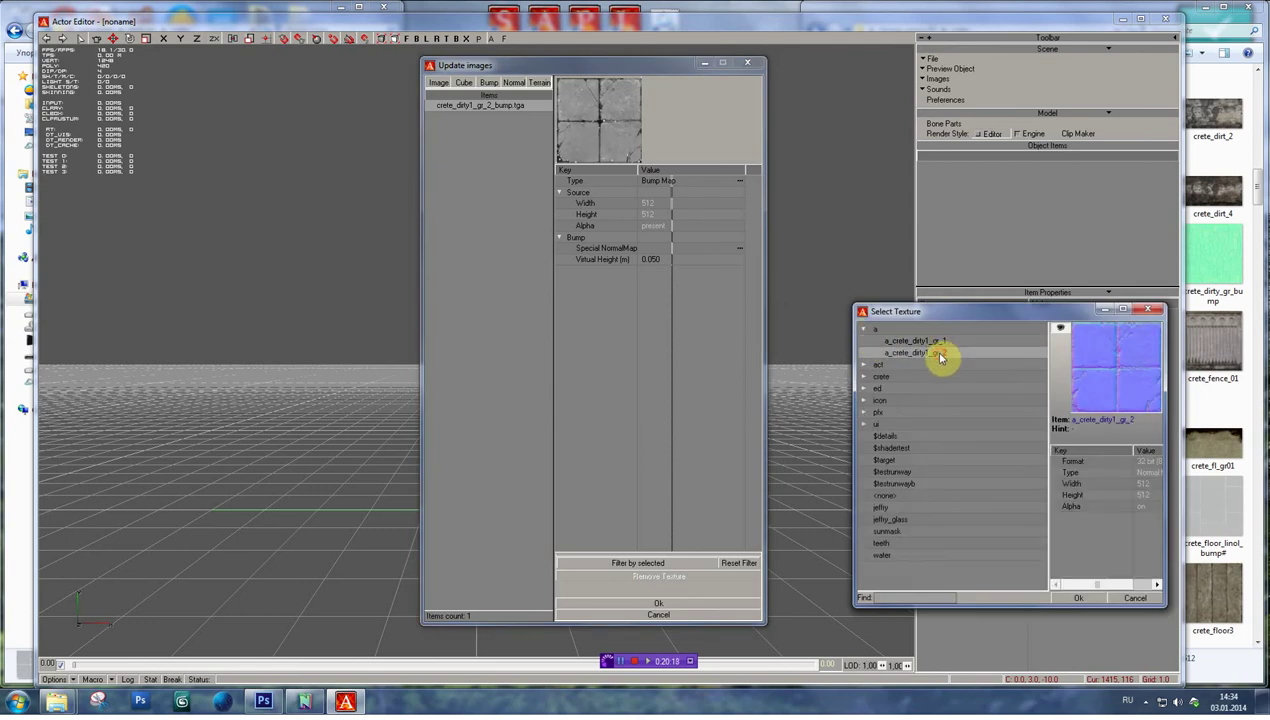
click(1080, 599)
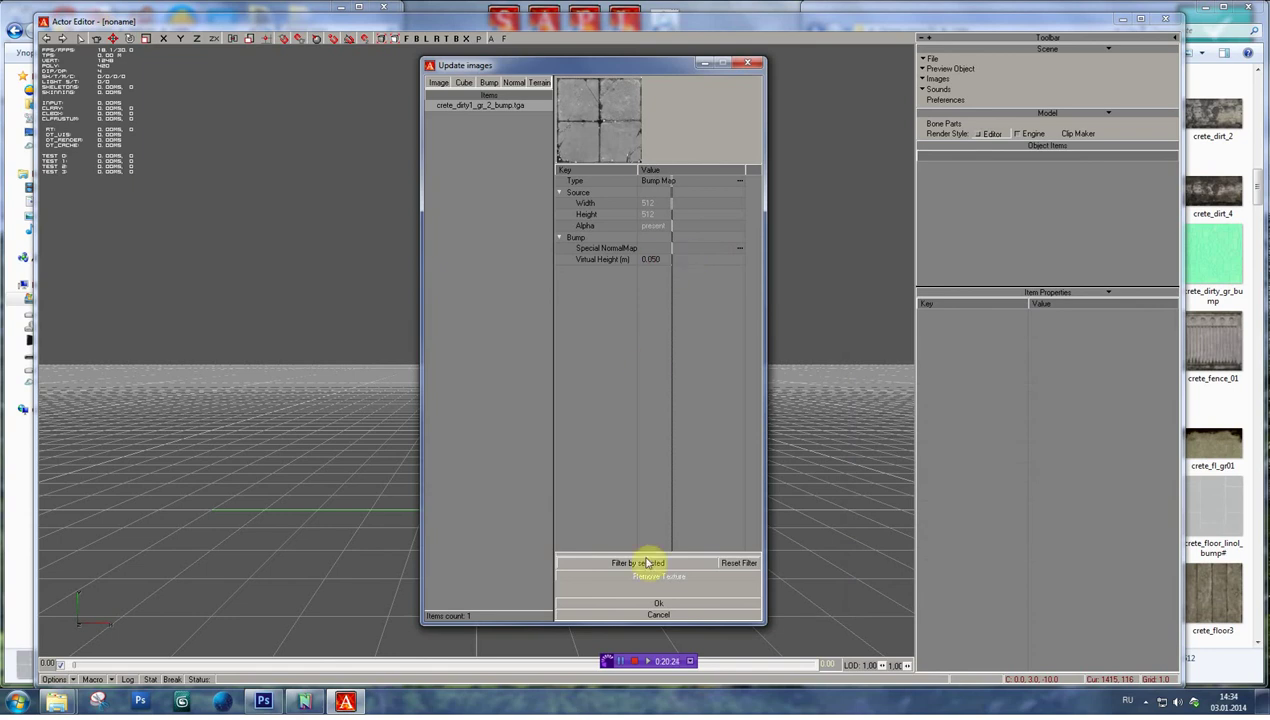
click(655, 604)
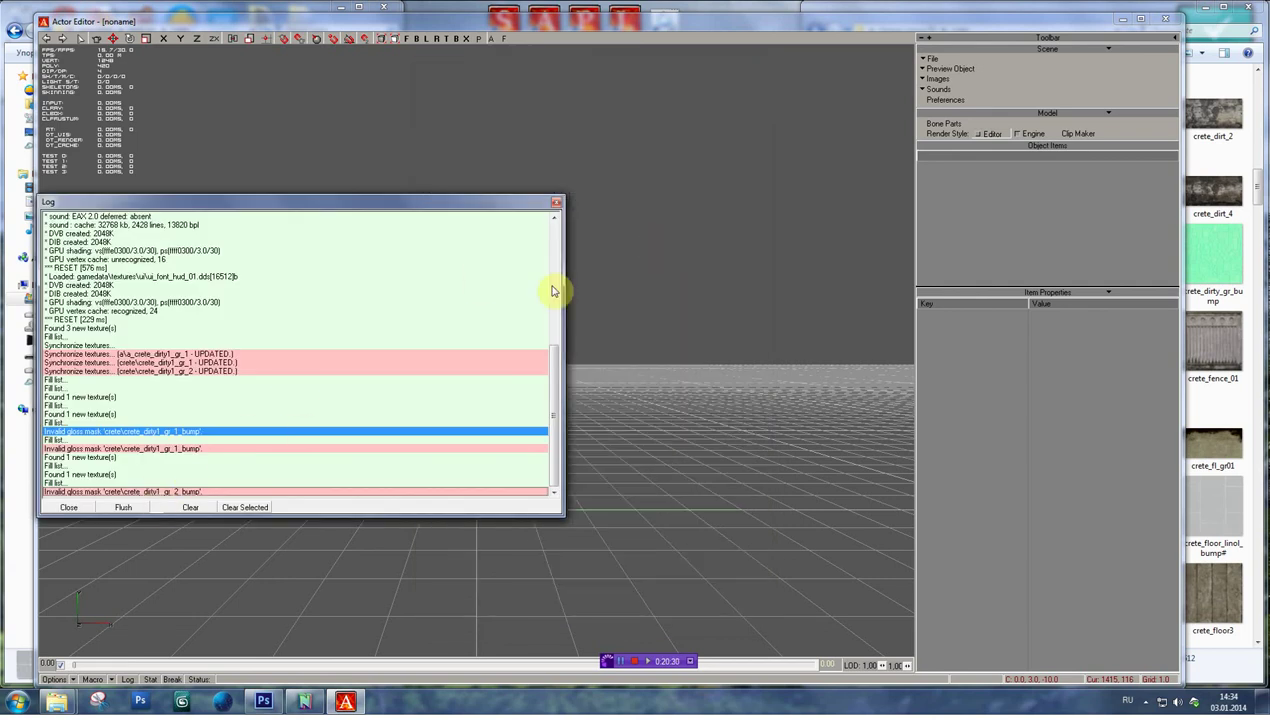
click(1122, 19)
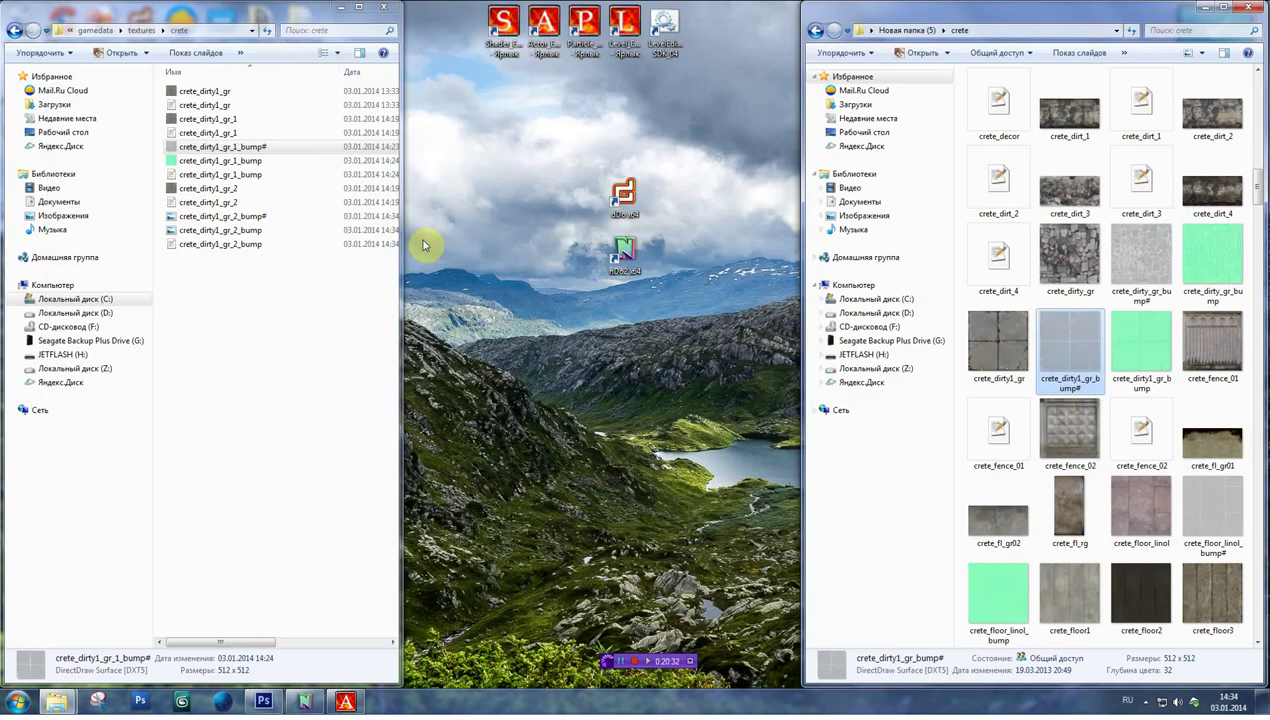
click(346, 701)
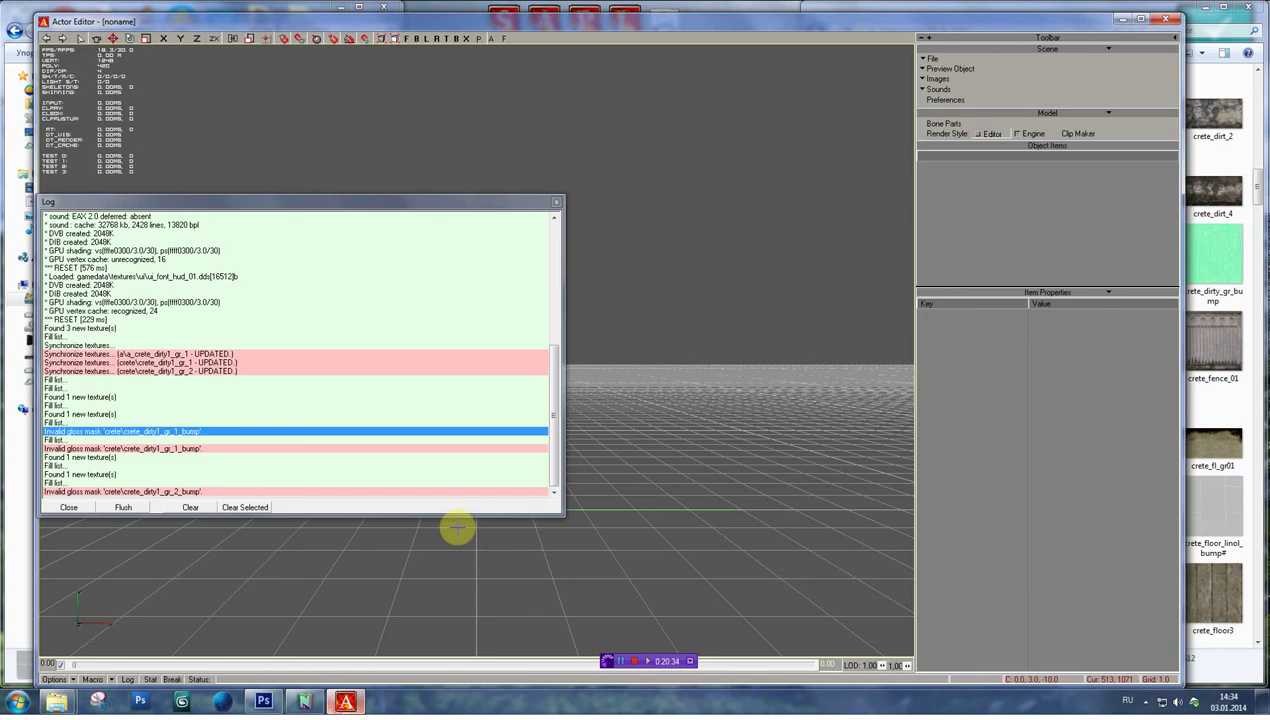
- In the Image Editor, set the Special NormalMap of crete_dirty1_gr_2_bump to <none> and apply the change
click(930, 80)
click(932, 86)
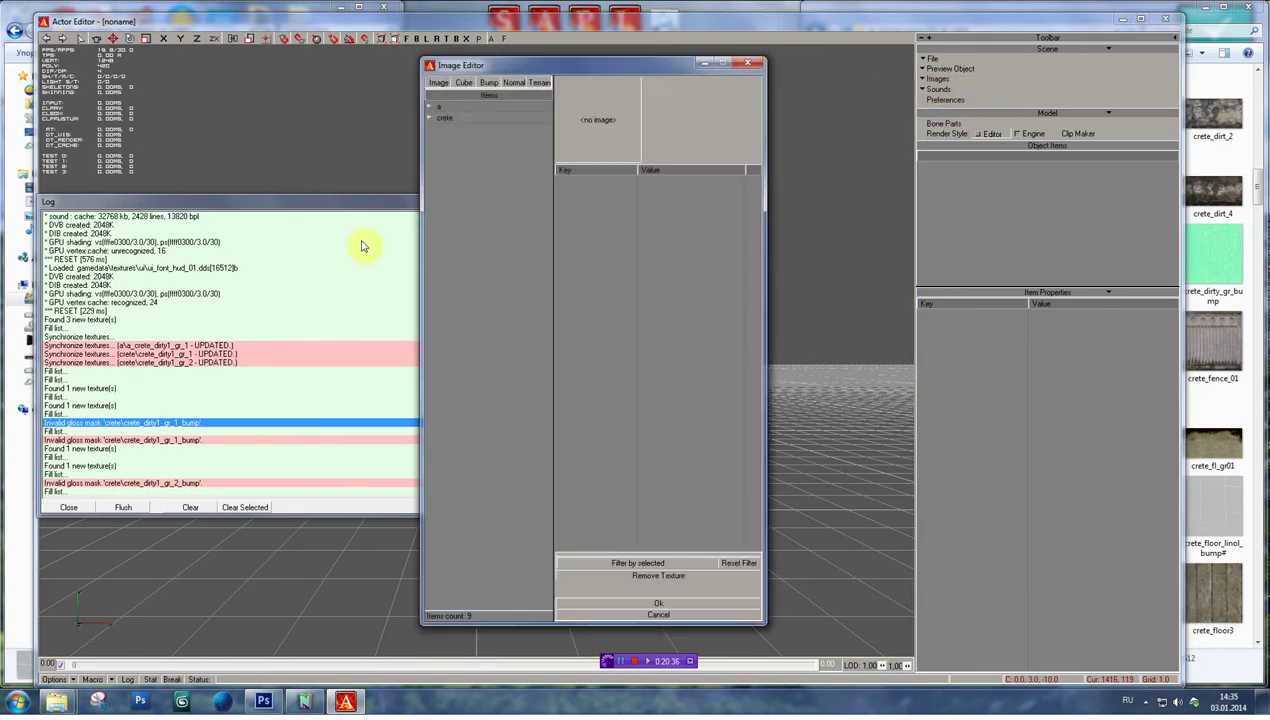
click(431, 118)
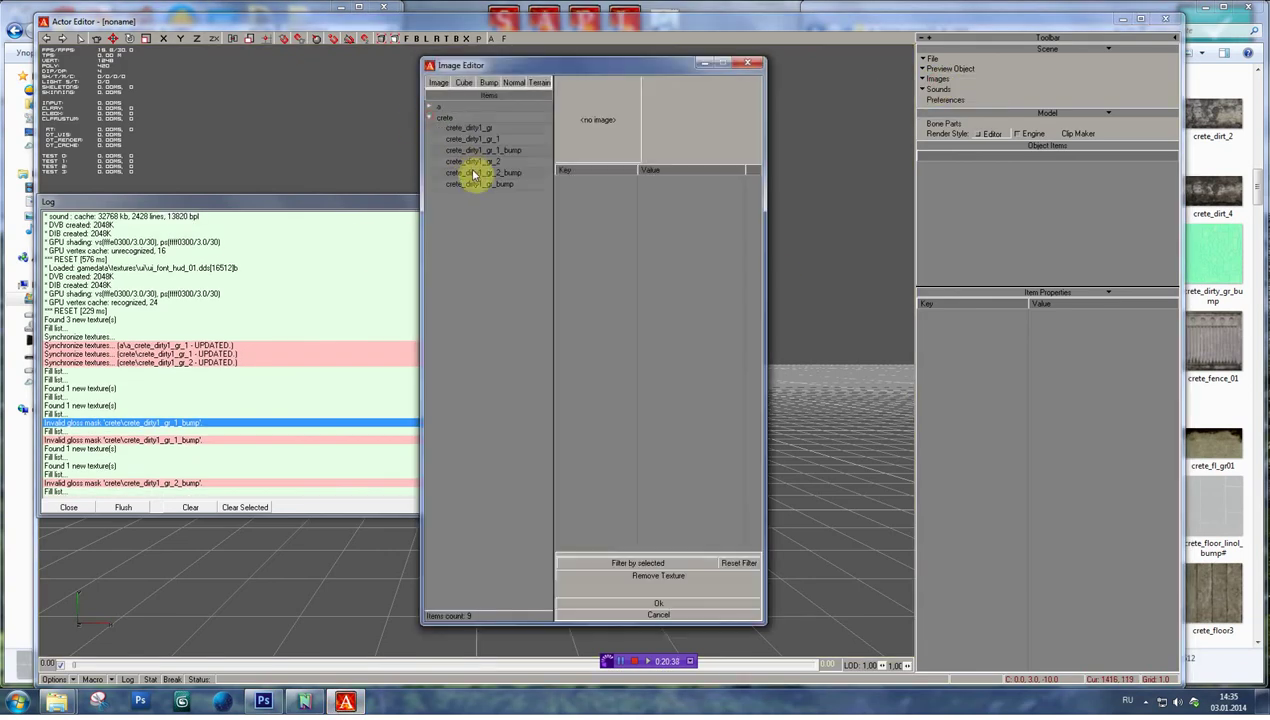
click(476, 173)
click(702, 251)
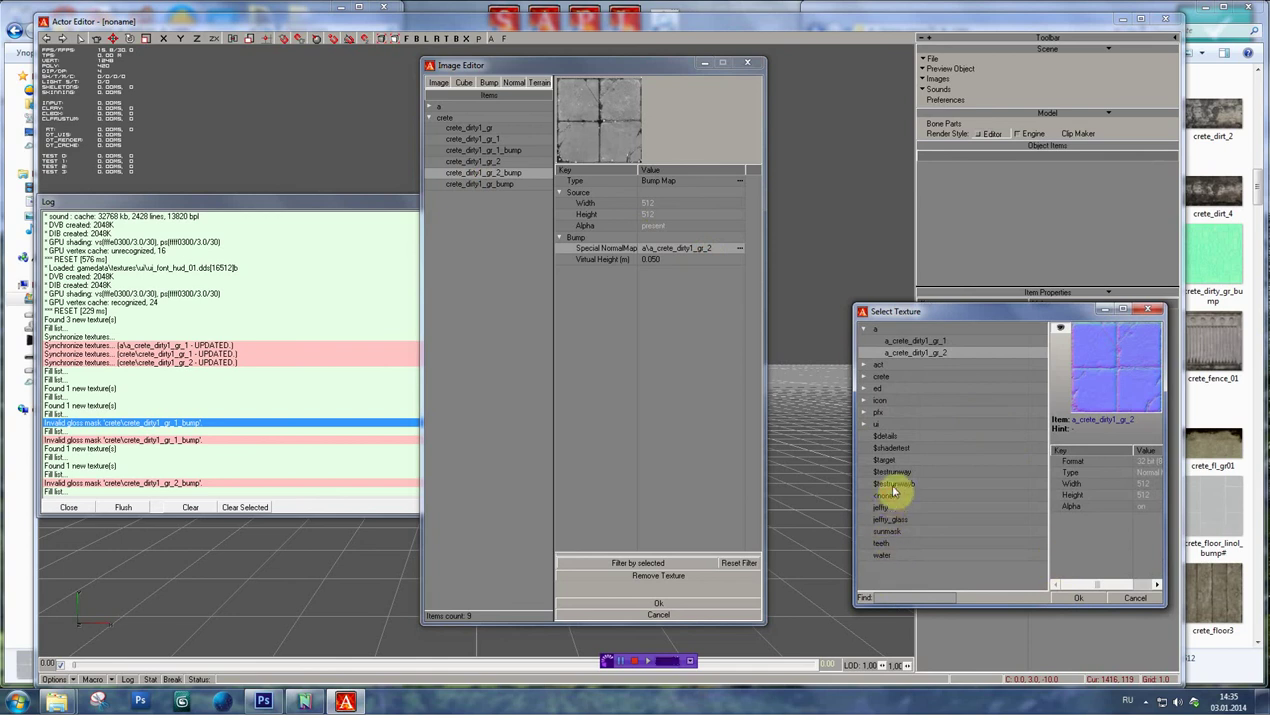
click(889, 496)
click(1078, 598)
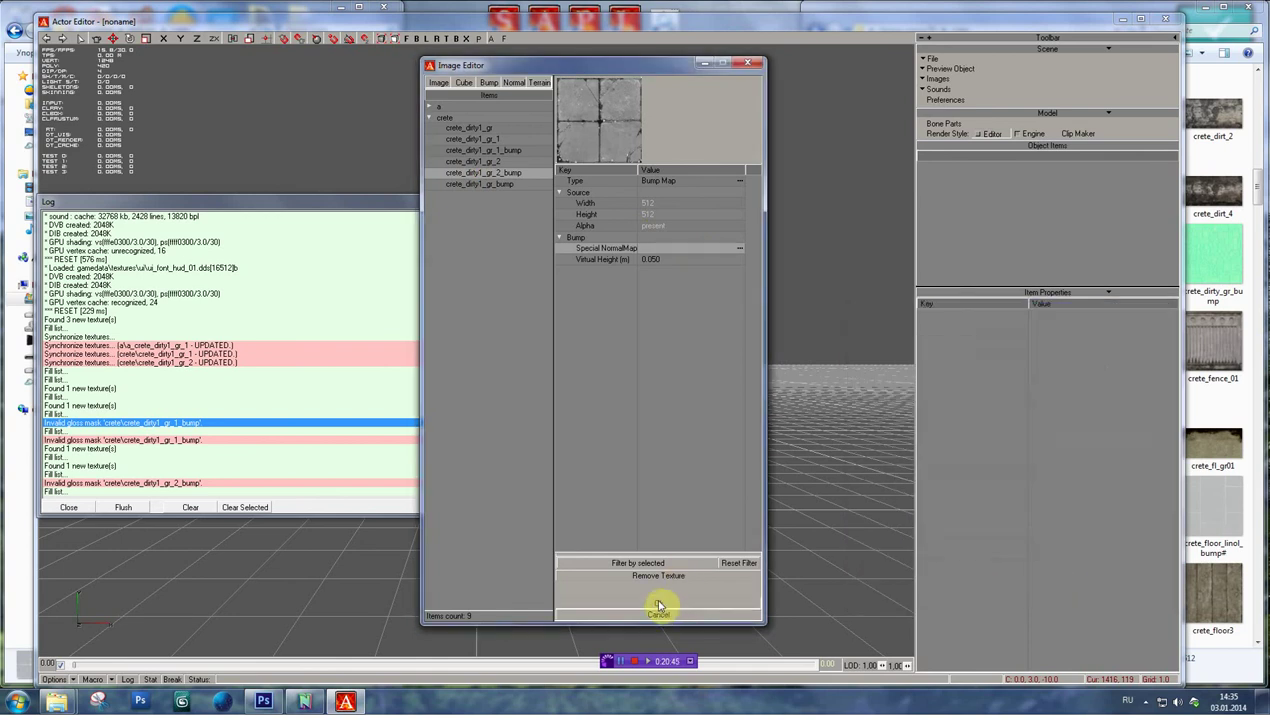
click(658, 603)
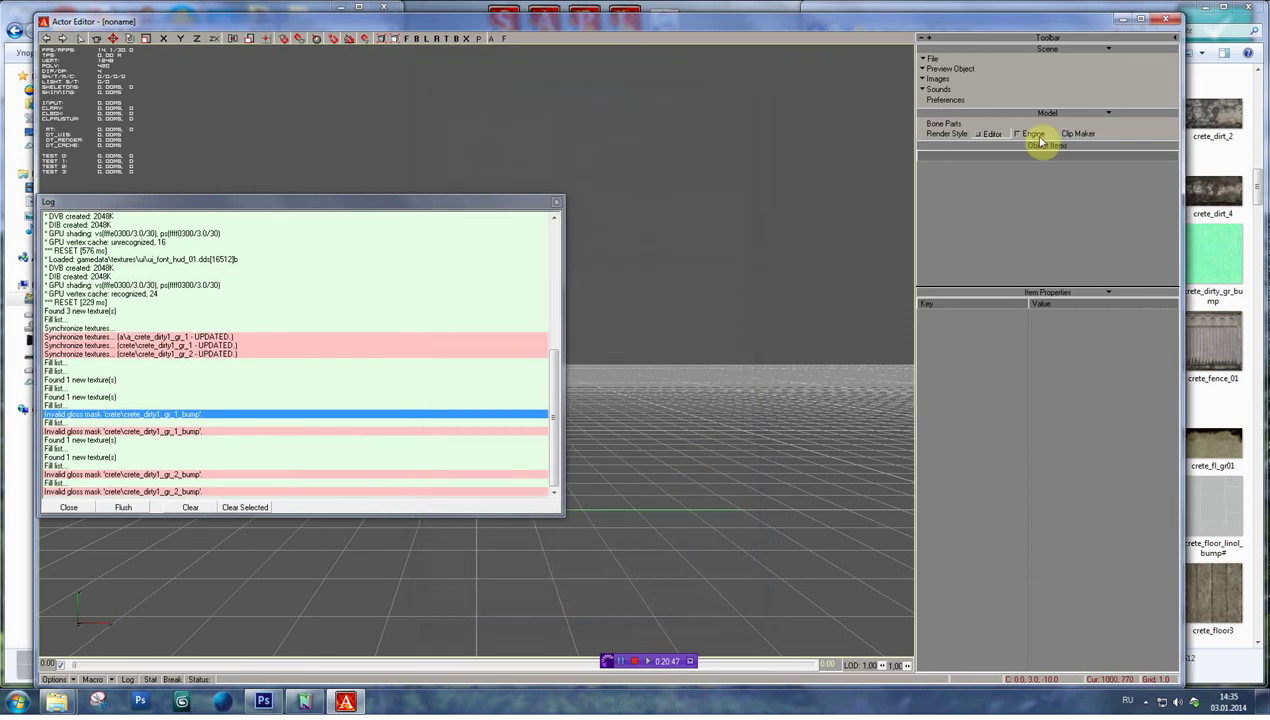
- Open crete_dirty1_gr from the output folder in the texture viewer and browse through to crete_dirty1_gr_2_bump.dds
click(1122, 19)
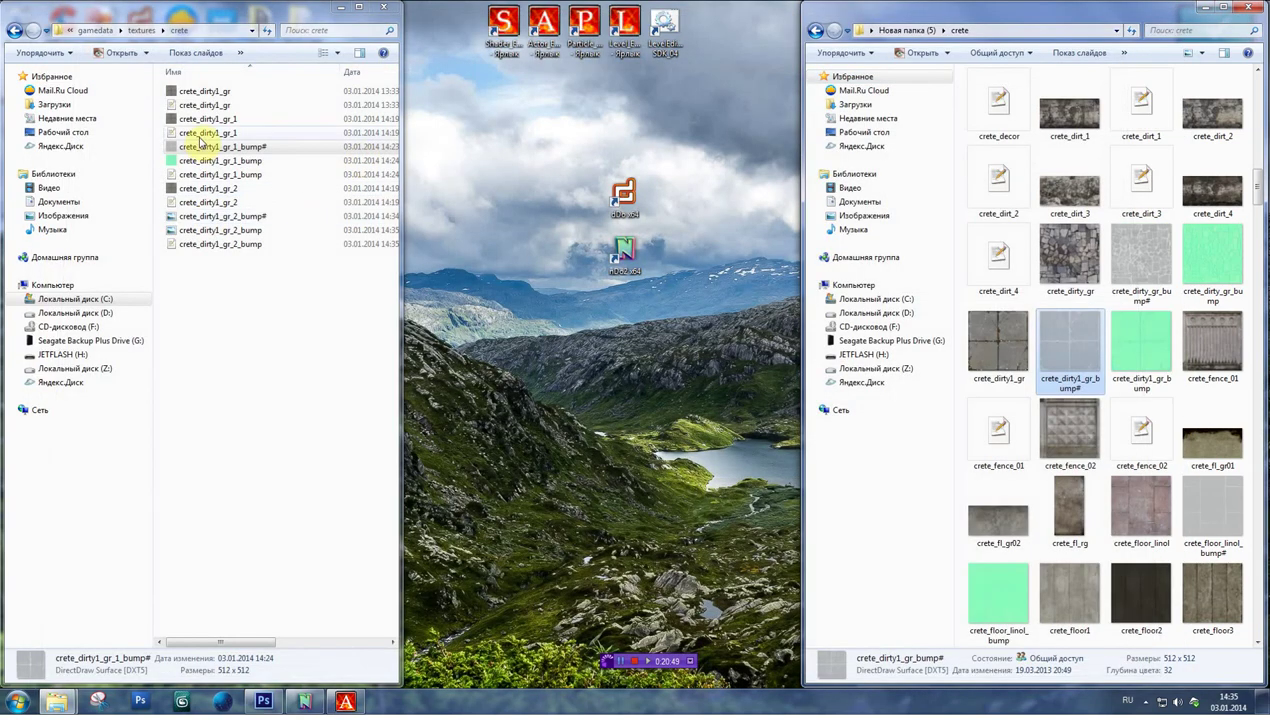
click(203, 91)
double_click(203, 91)
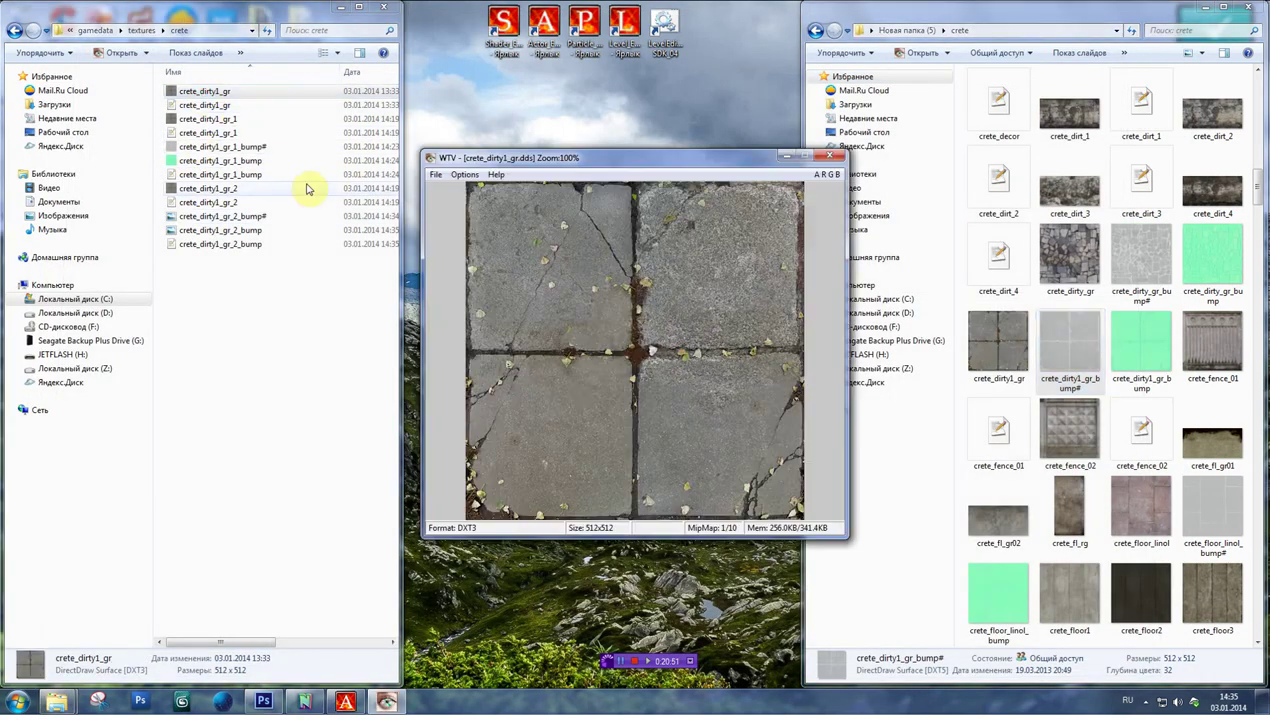
scroll(660, 330, down, 2)
scroll(631, 334, down, 1)
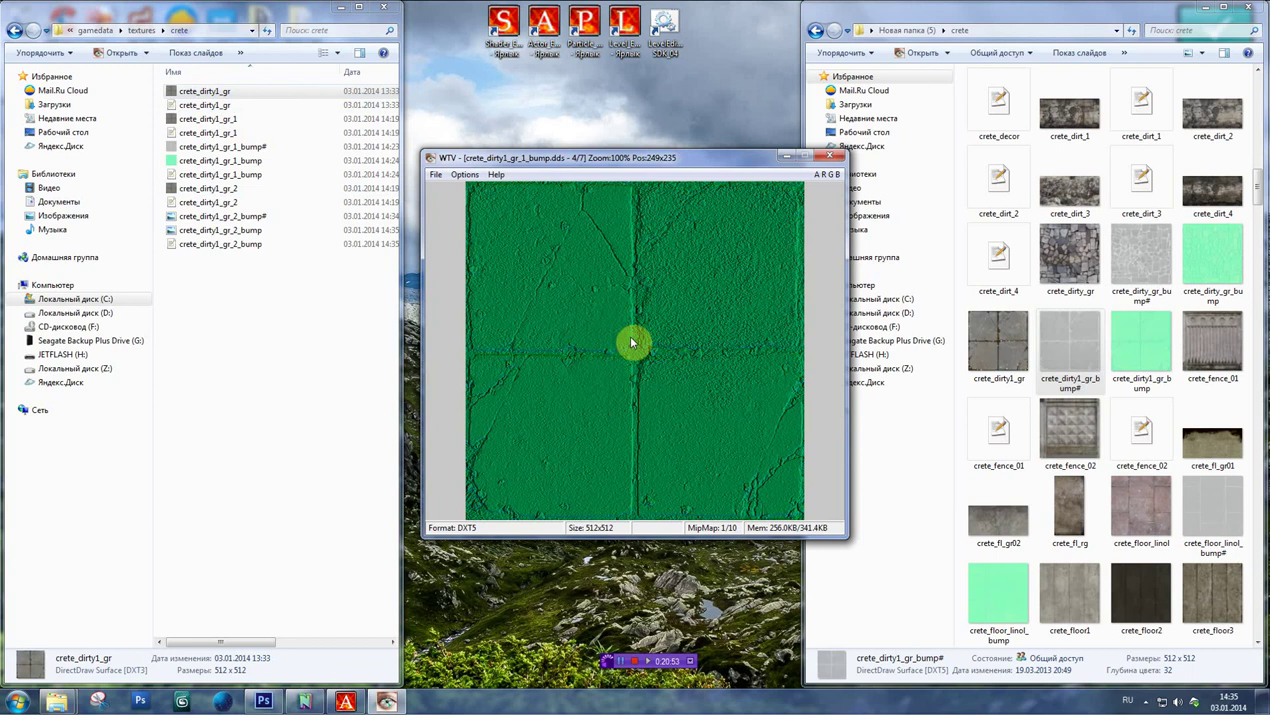
scroll(631, 343, down, 3)
scroll(631, 343, down, 1)
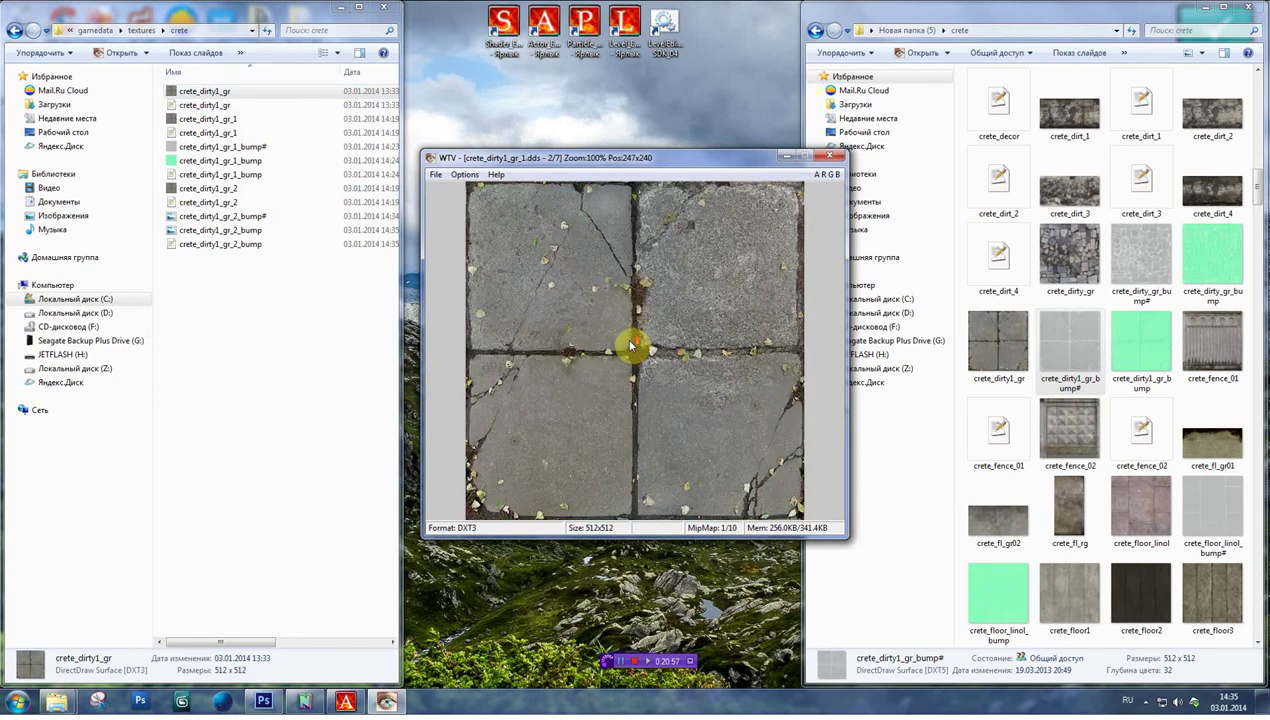
scroll(631, 344, up, 1)
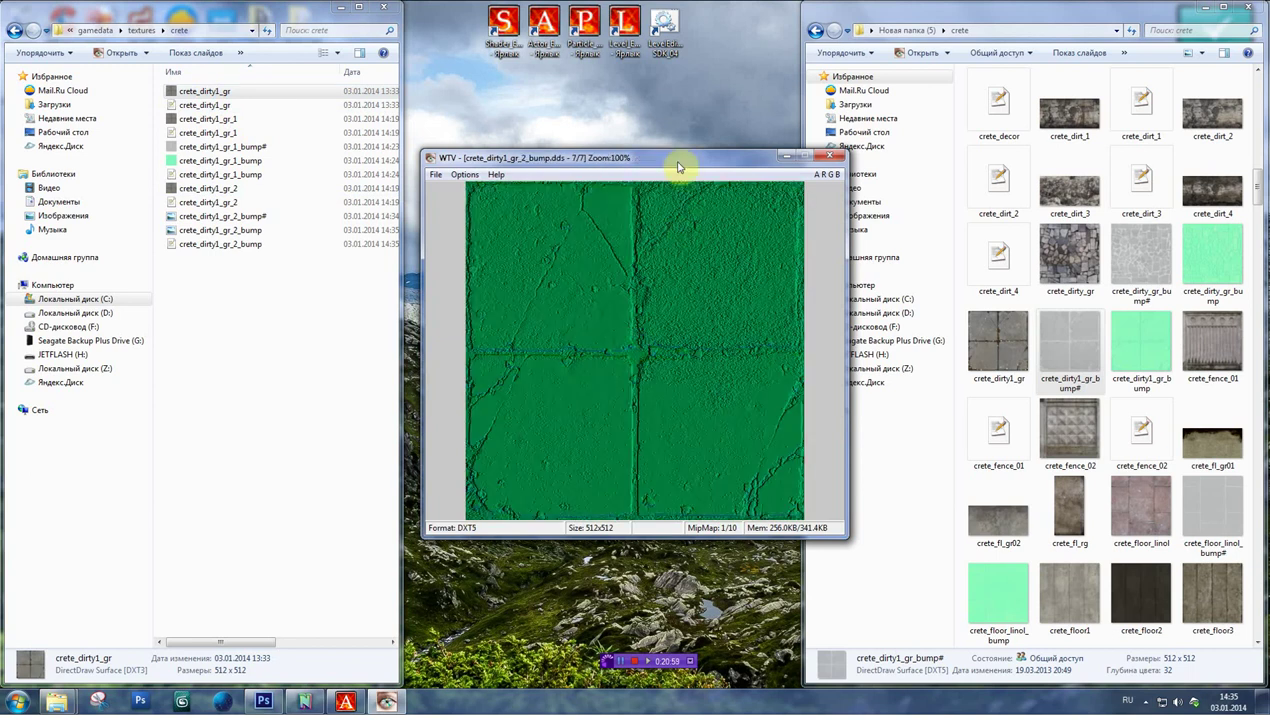
- Open the original crete_dirty1_gr_bump texture and arrange it side by side with crete_dirty1_gr_2_bump for comparison
drag(680, 162, 445, 222)
double_click(1134, 340)
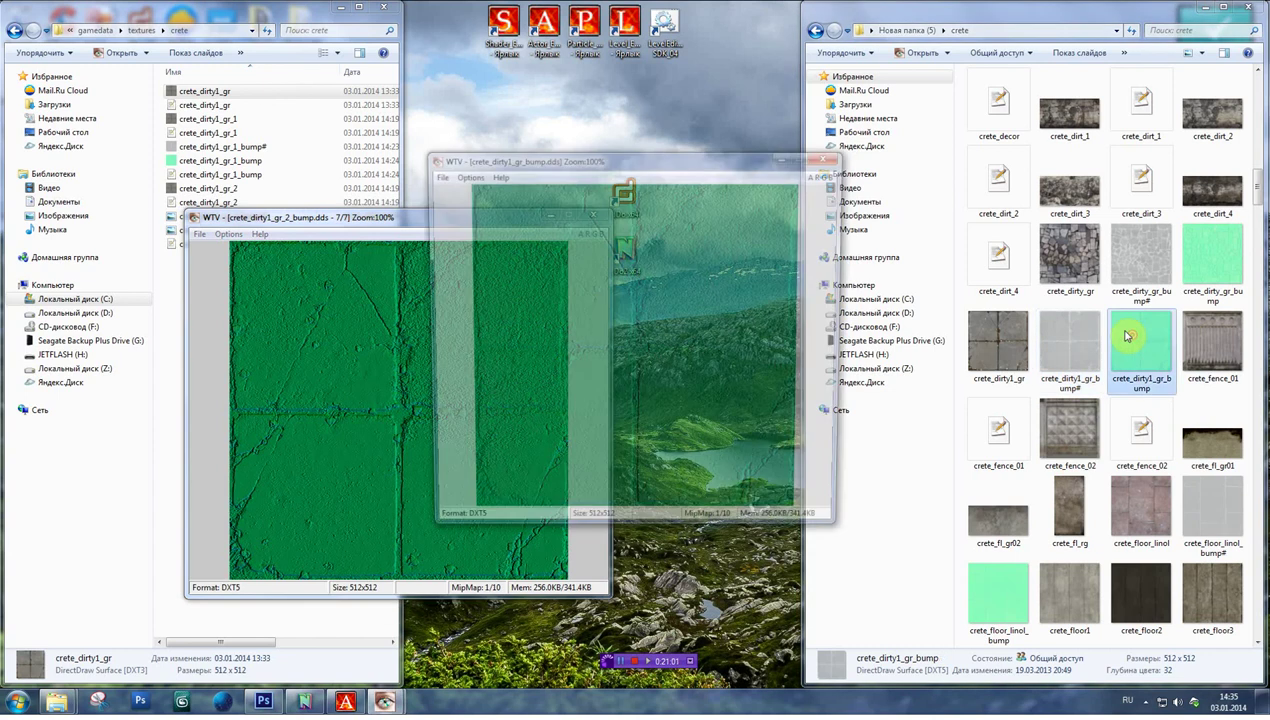
drag(605, 164, 797, 226)
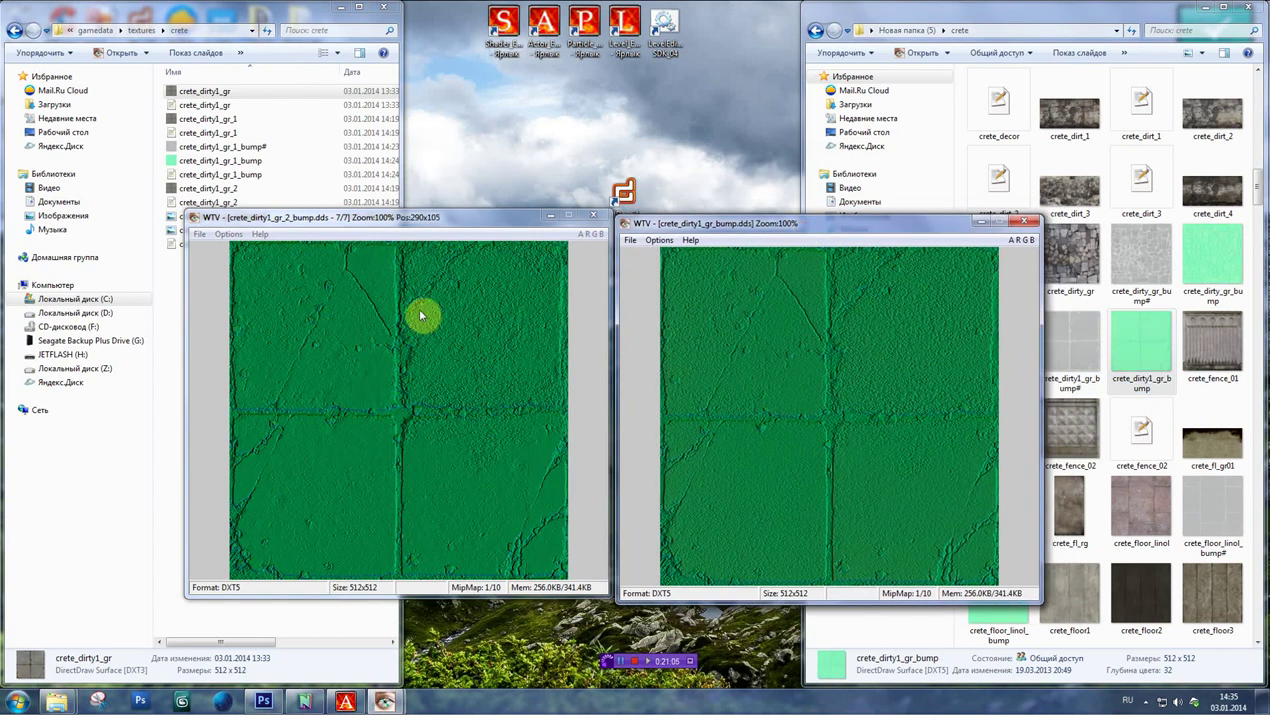
click(450, 219)
drag(447, 250, 435, 286)
drag(842, 224, 836, 292)
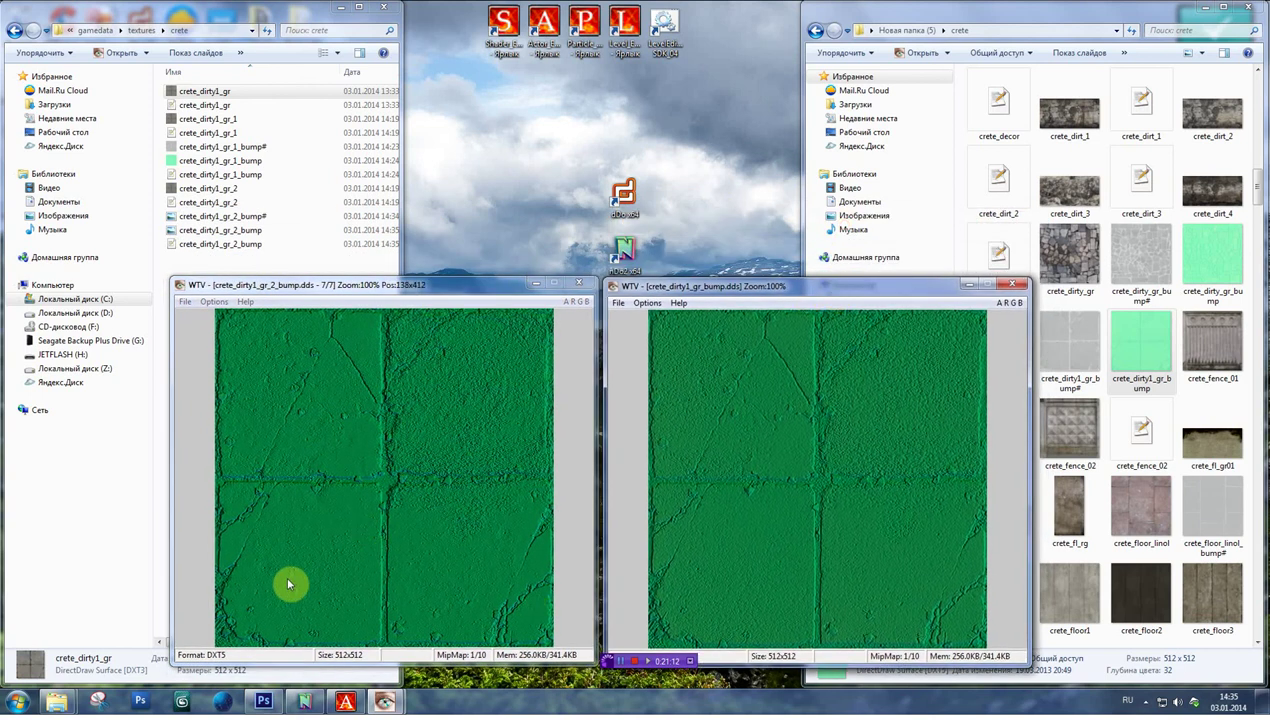
- Open the generated crete_dirty1_gr_2_bump# texture and place its viewer above the crete_dirty1_gr_2_bump one
click(195, 160)
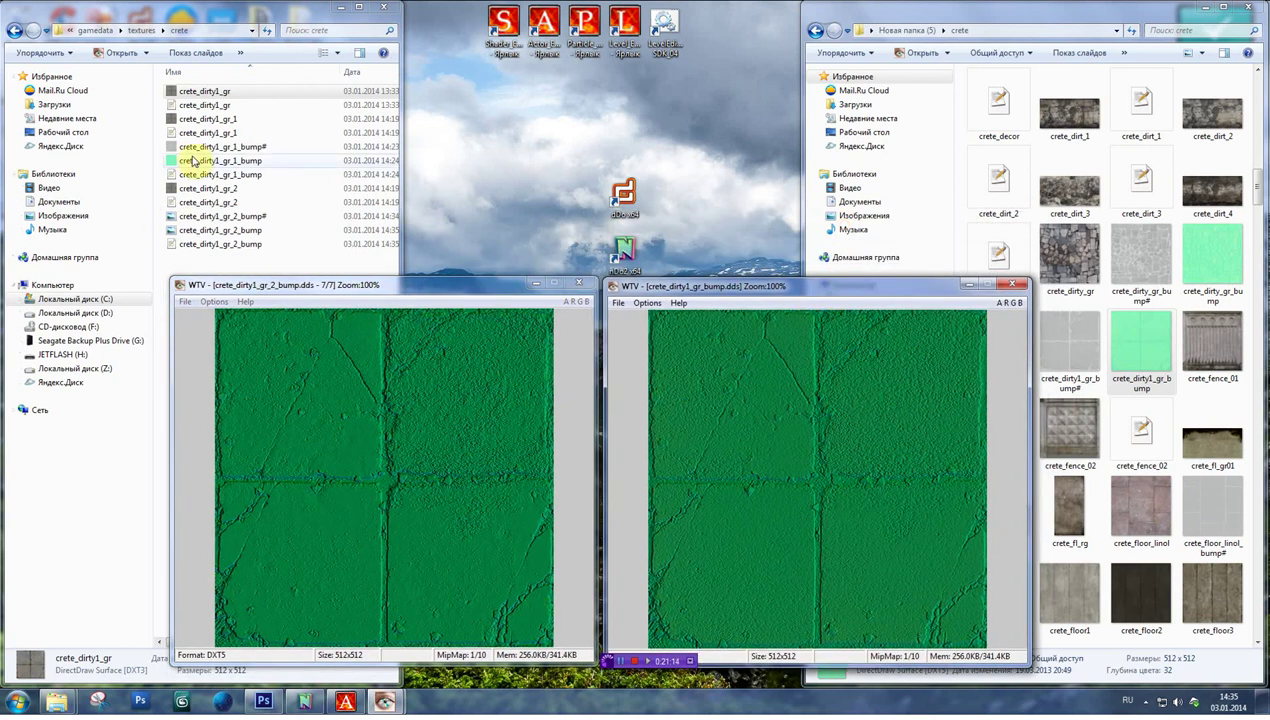
click(195, 161)
click(210, 231)
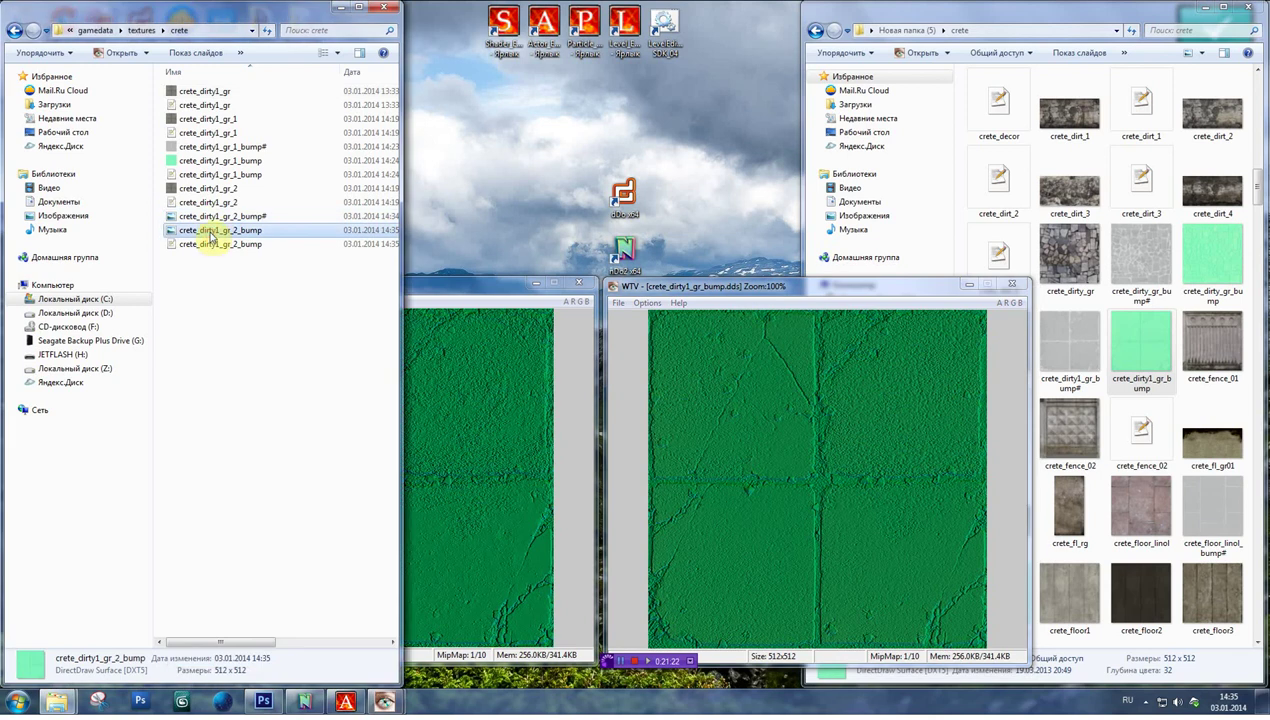
double_click(211, 218)
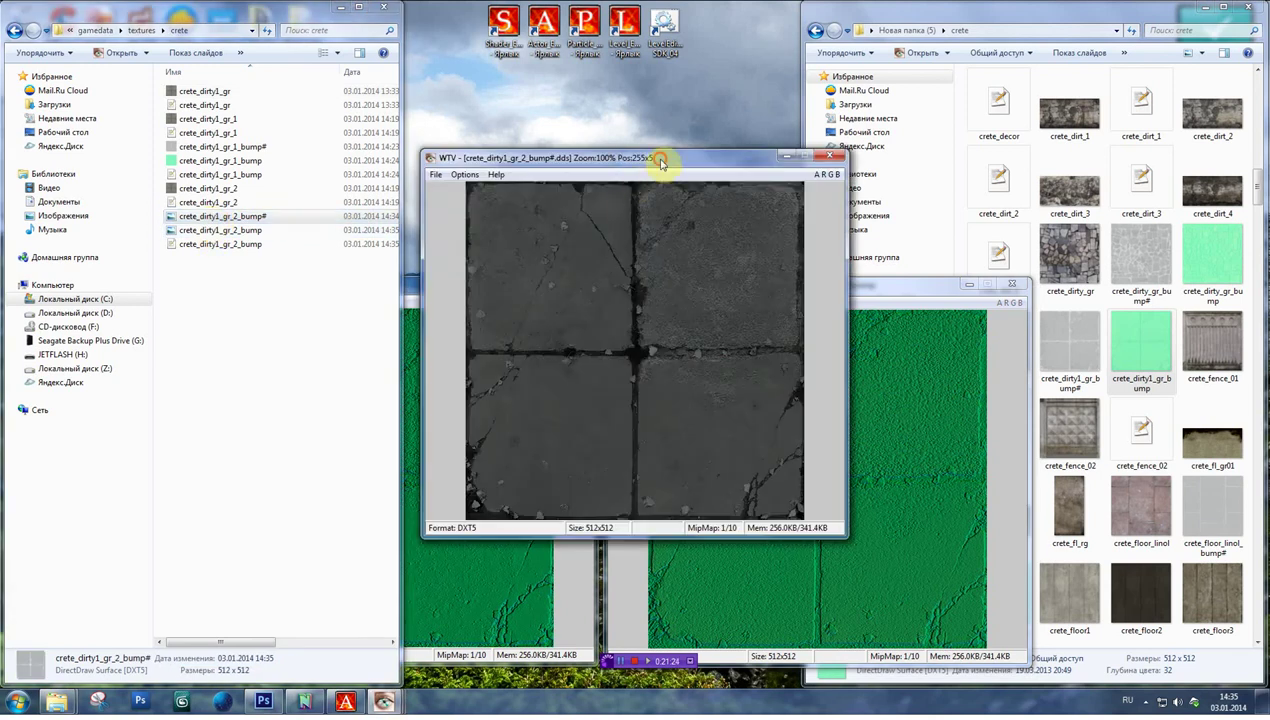
drag(500, 157, 252, 6)
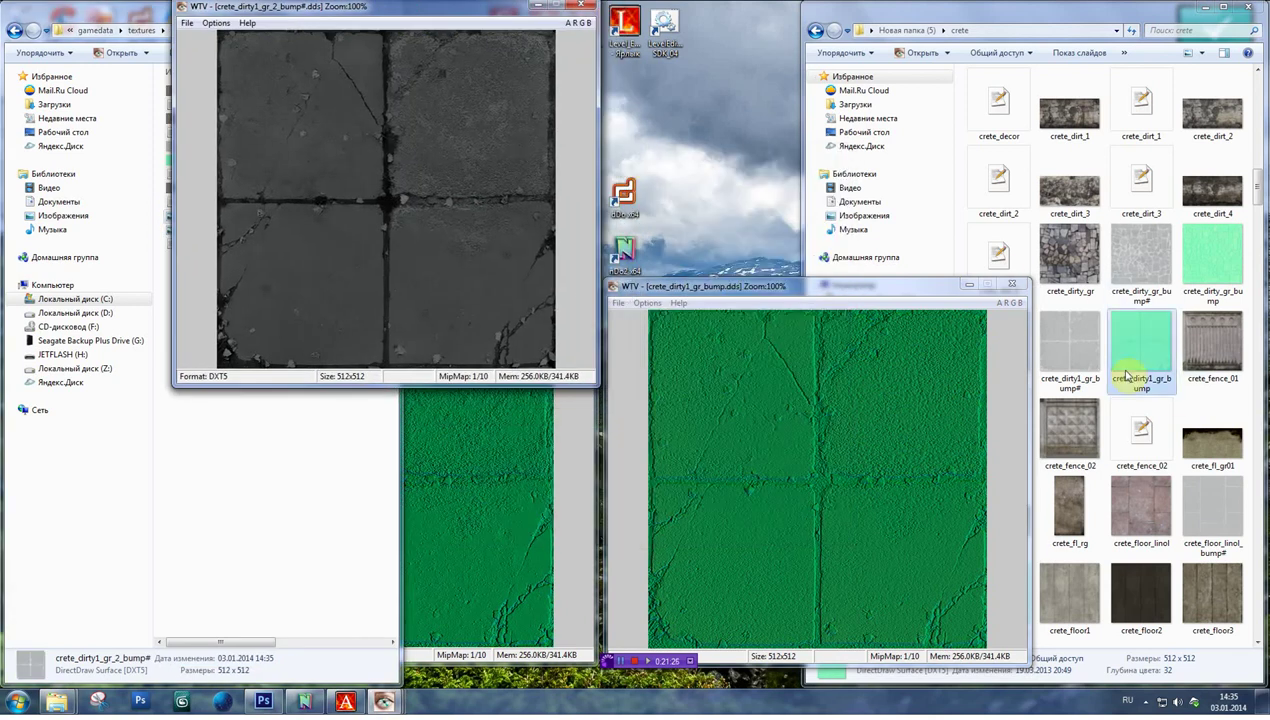
- Find the original crete_dirty1_gr_bump# texture, open it and place it beside crete_dirty1_gr_2_bump# for comparison
click(1250, 396)
scroll(1240, 311, up, 10)
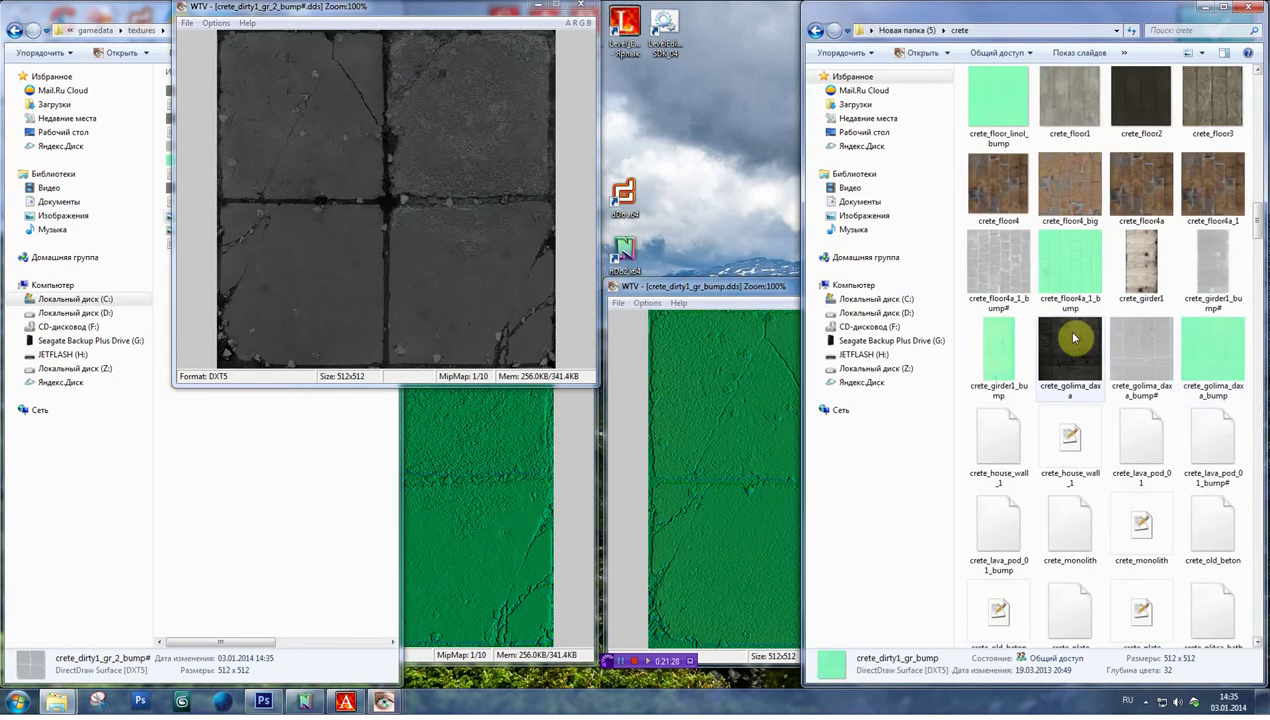
scroll(1235, 312, down, 5)
scroll(1225, 312, up, 6)
scroll(1100, 436, down, 5)
scroll(1097, 372, down, 6)
mouse_move(1002, 276)
mouse_down()
mouse_move(1052, 310)
mouse_move(1000, 285)
mouse_up()
double_click(1000, 285)
click(829, 157)
double_click(1084, 254)
drag(644, 175, 837, 16)
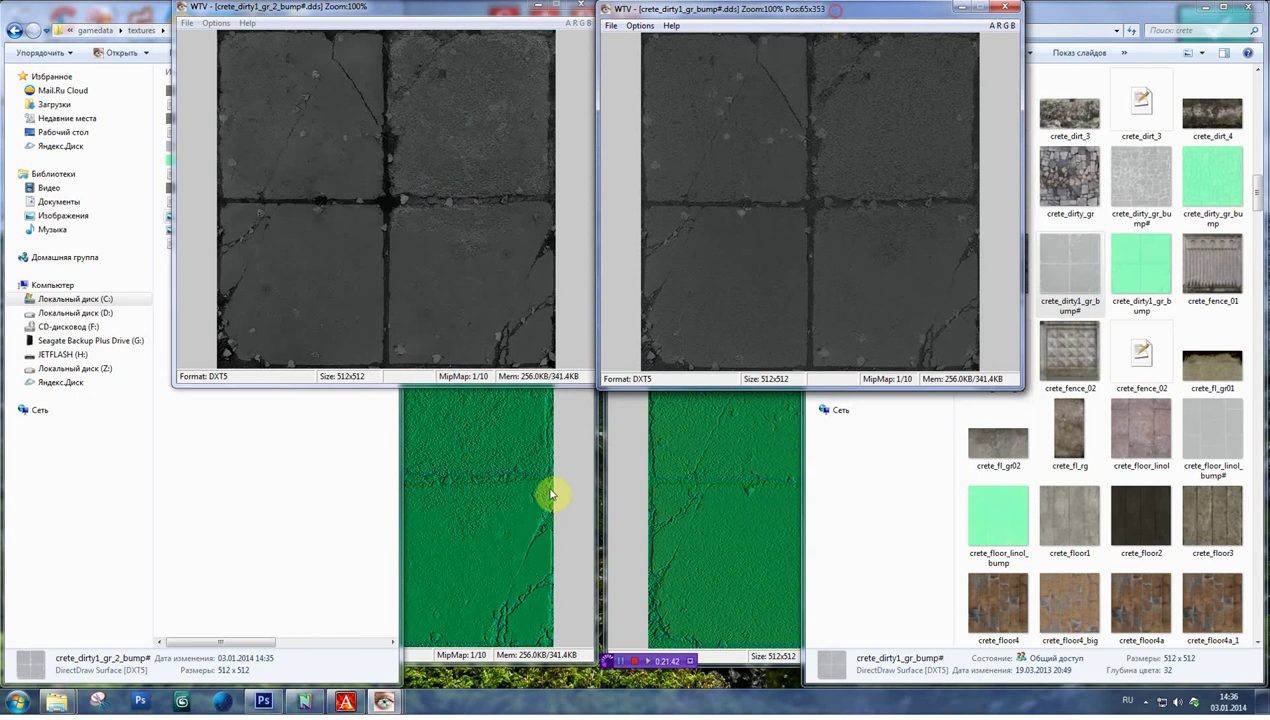